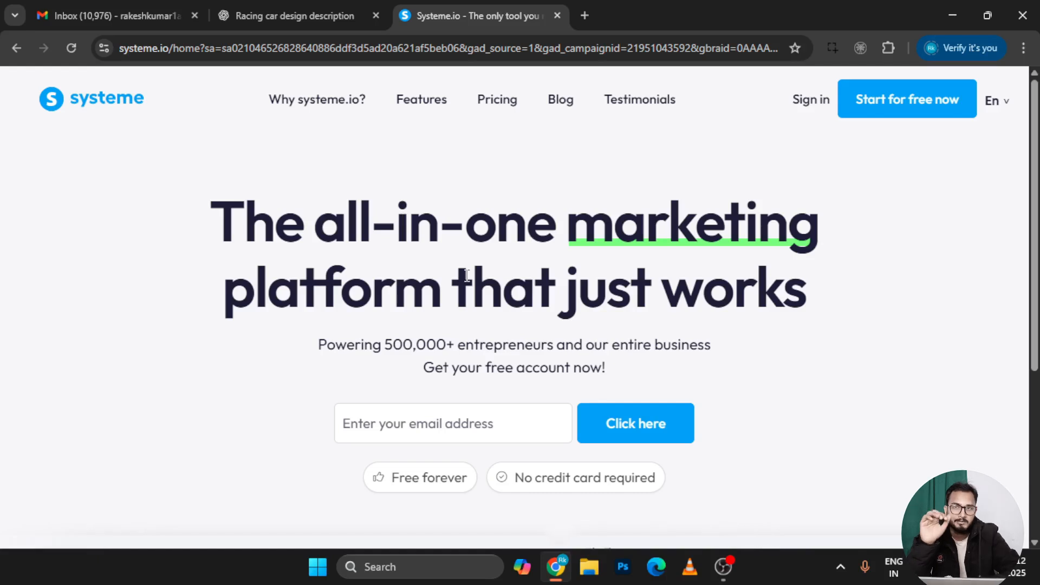
Go to the Systeme.io pricing page from the homepage's top navigation
{"action": "left_click", "coordinate": [499, 106]}
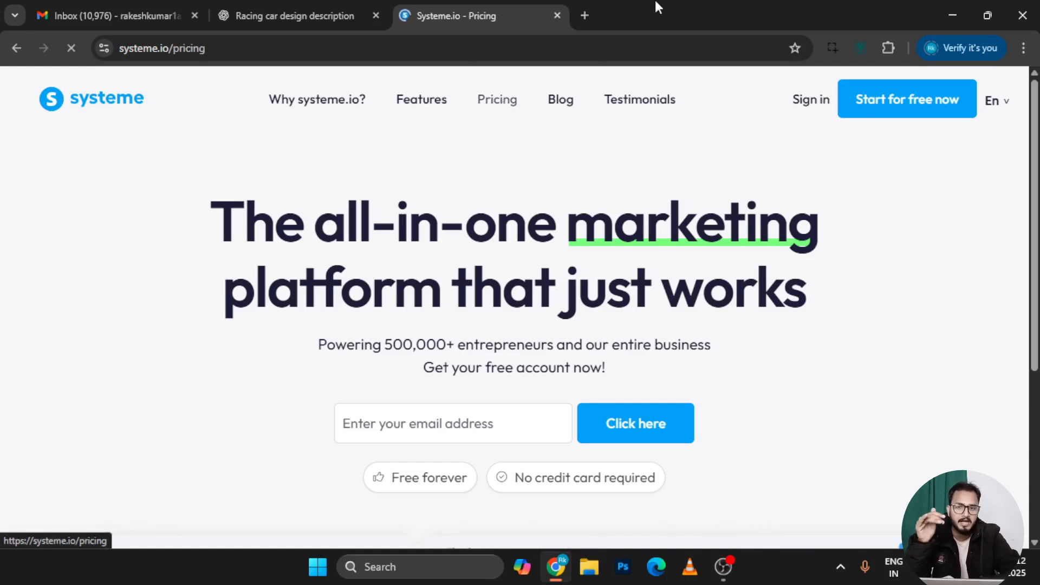
Search Google for 'getresponse' in a new tab
{"action": "left_click", "coordinate": [585, 15]}
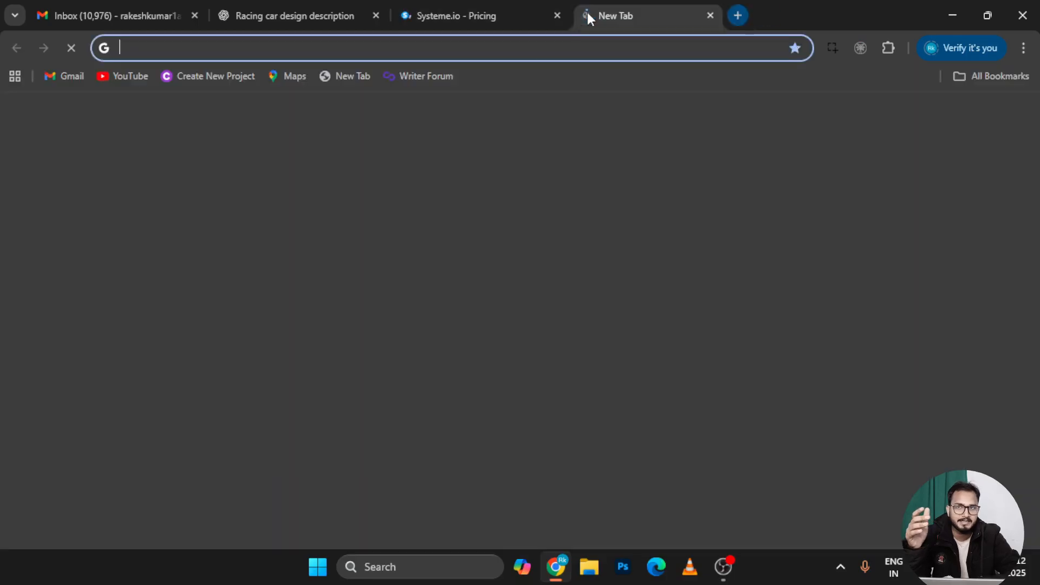
{"action": "left_click", "coordinate": [378, 312]}
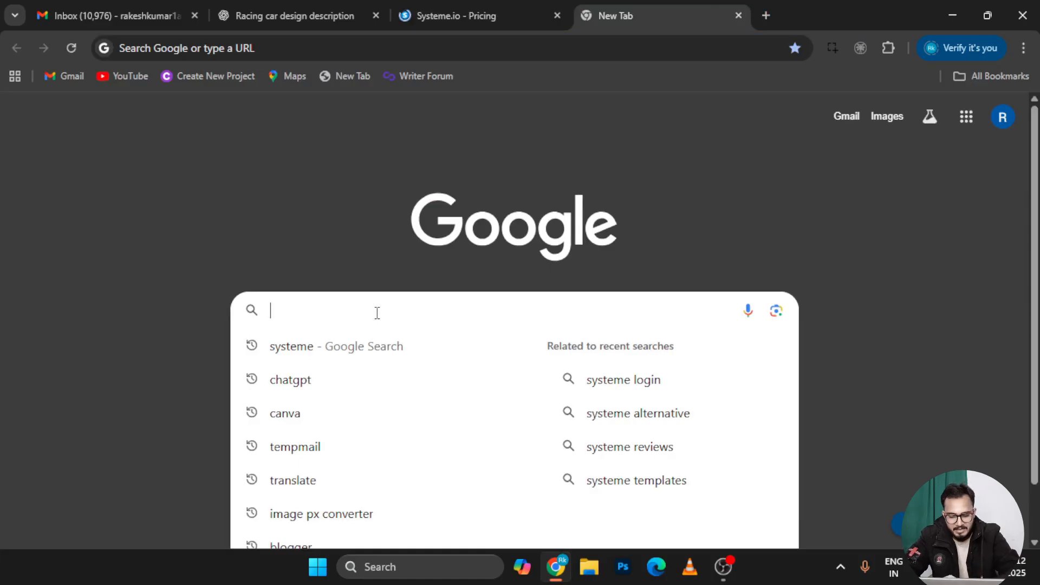
{"action": "type", "text": "get"}
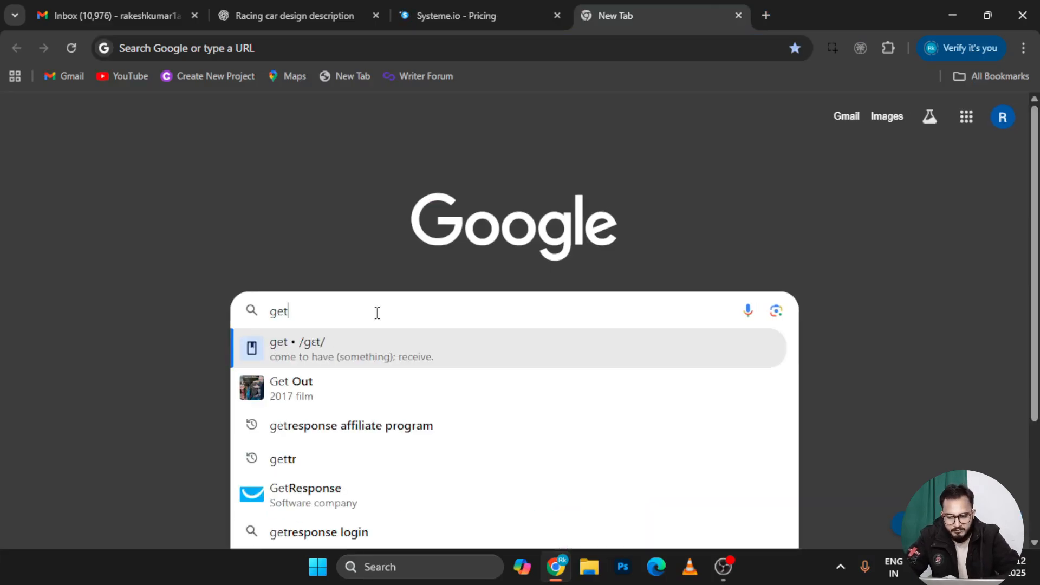
{"action": "left_click", "coordinate": [310, 493]}
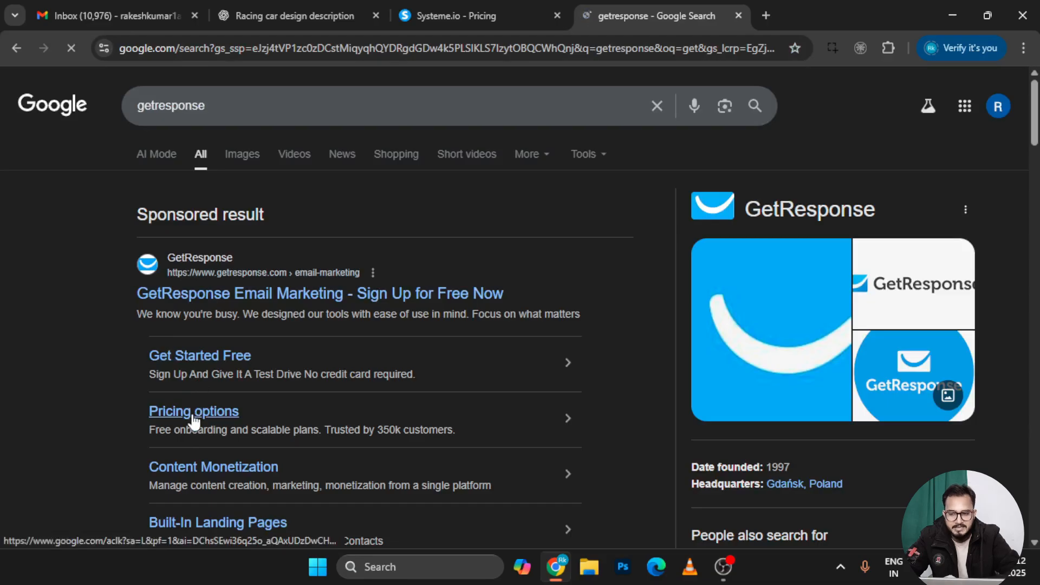
Search 'aweber' in another tab, open GetResponse's pricing page, then return to Systeme.io pricing
{"action": "left_click", "coordinate": [763, 15]}
{"action": "left_click", "coordinate": [436, 313]}
{"action": "type", "text": "awe"}
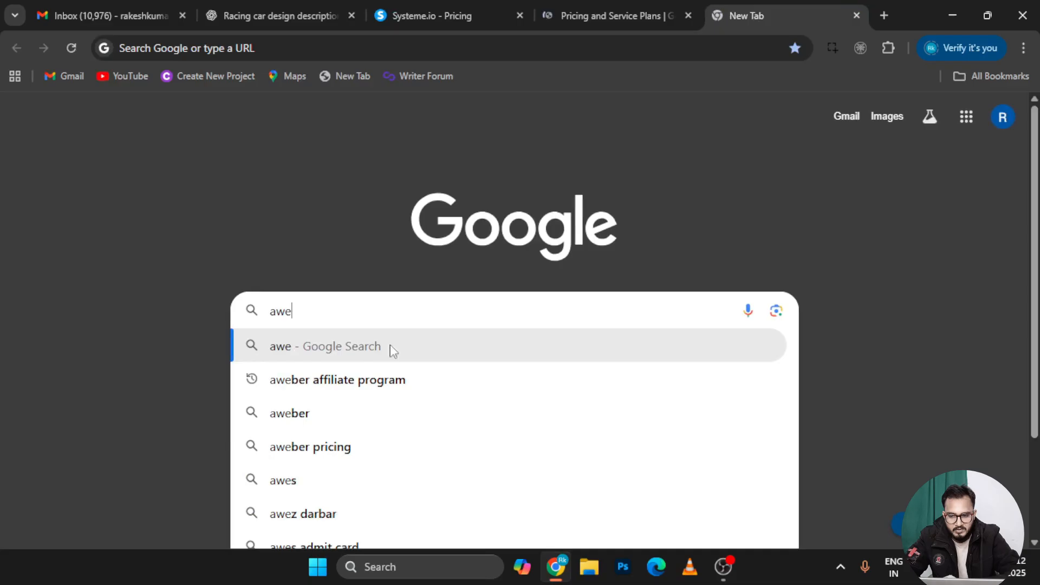
{"action": "left_click", "coordinate": [339, 416]}
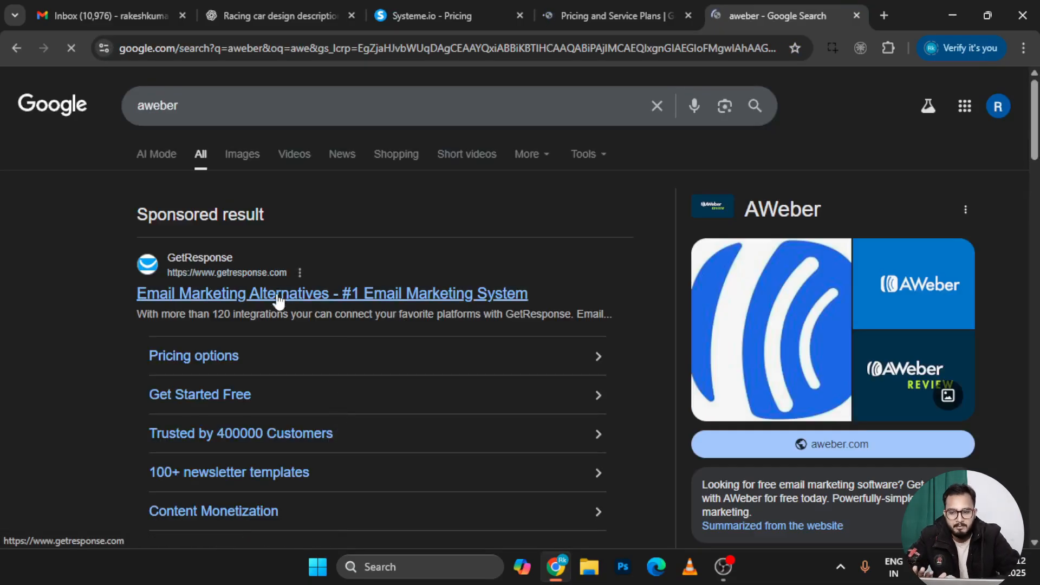
{"action": "left_click", "coordinate": [197, 358]}
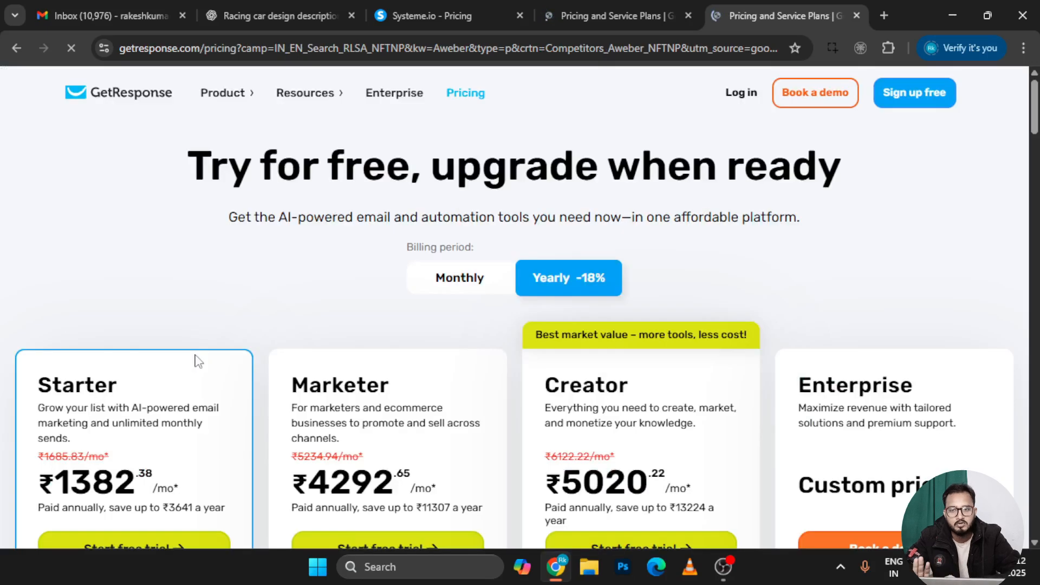
{"action": "left_click", "coordinate": [444, 8]}
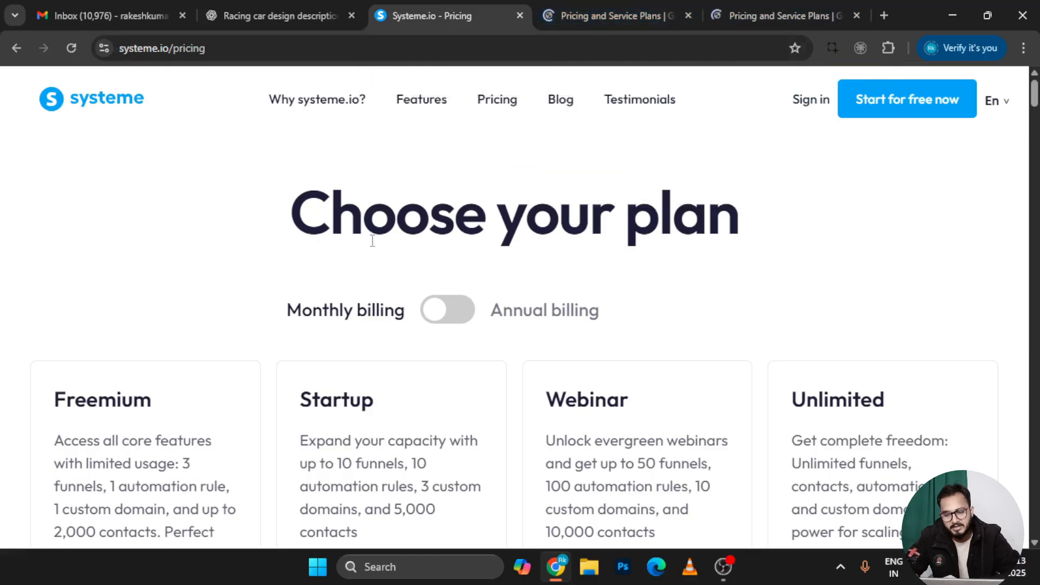
Switch Systeme.io's plan prices to annual billing ($0, $170, $470, $970)
{"action": "scroll", "coordinate": [392, 356], "scroll_direction": "down", "scroll_amount": 4}
{"action": "scroll", "coordinate": [393, 356], "scroll_direction": "up", "scroll_amount": 2}
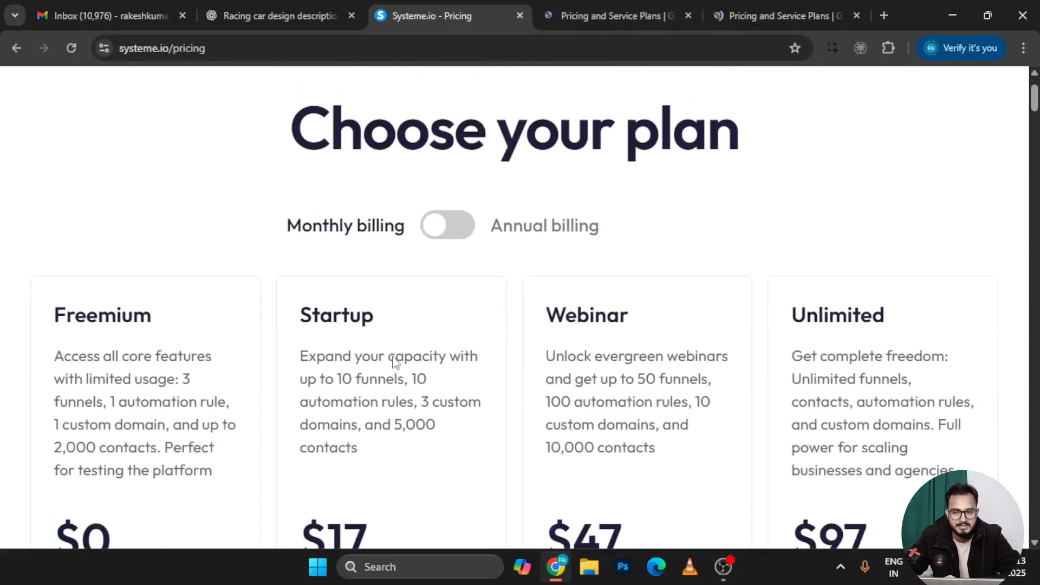
{"action": "left_click", "coordinate": [451, 227]}
Highlight the Freemium plan's name, funnel limit and custom domain limit
{"action": "scroll", "coordinate": [453, 226], "scroll_direction": "down", "scroll_amount": 4}
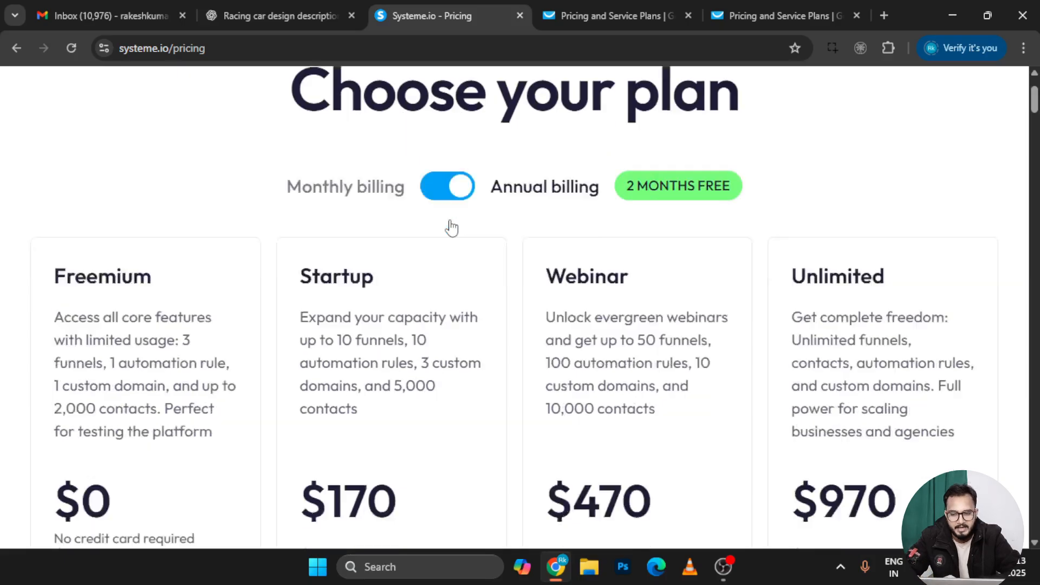
{"action": "scroll", "coordinate": [460, 293], "scroll_direction": "up", "scroll_amount": 2}
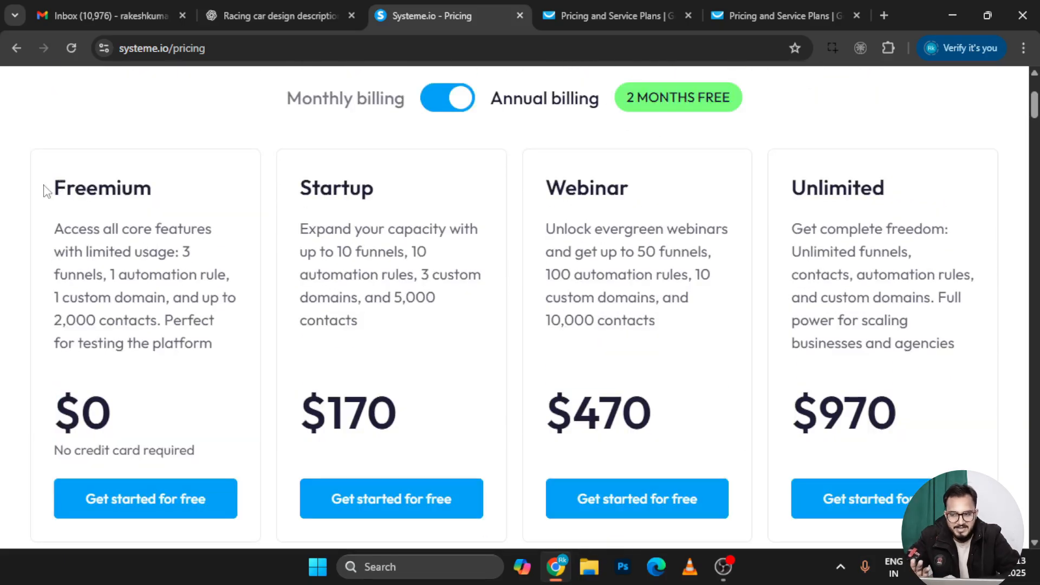
{"action": "left_click_drag", "start_coordinate": [45, 190], "coordinate": [146, 189]}
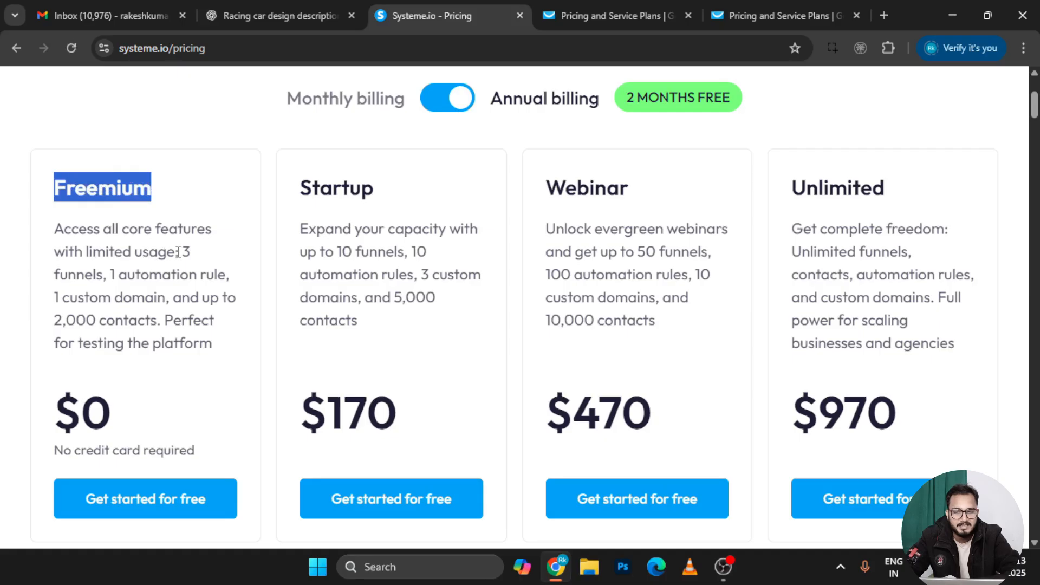
{"action": "left_click_drag", "start_coordinate": [179, 253], "coordinate": [222, 279]}
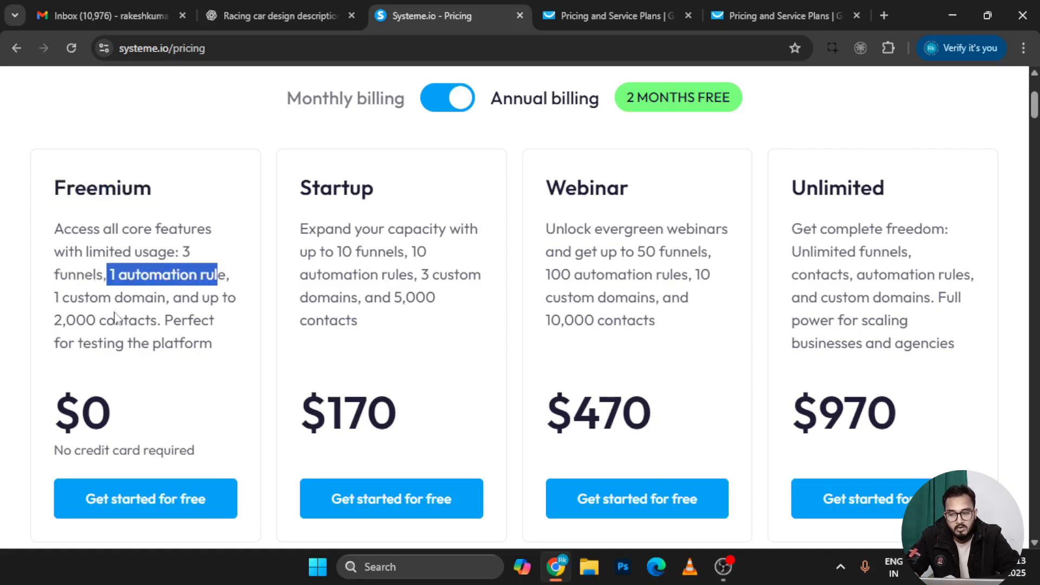
{"action": "left_click_drag", "start_coordinate": [52, 299], "coordinate": [225, 301]}
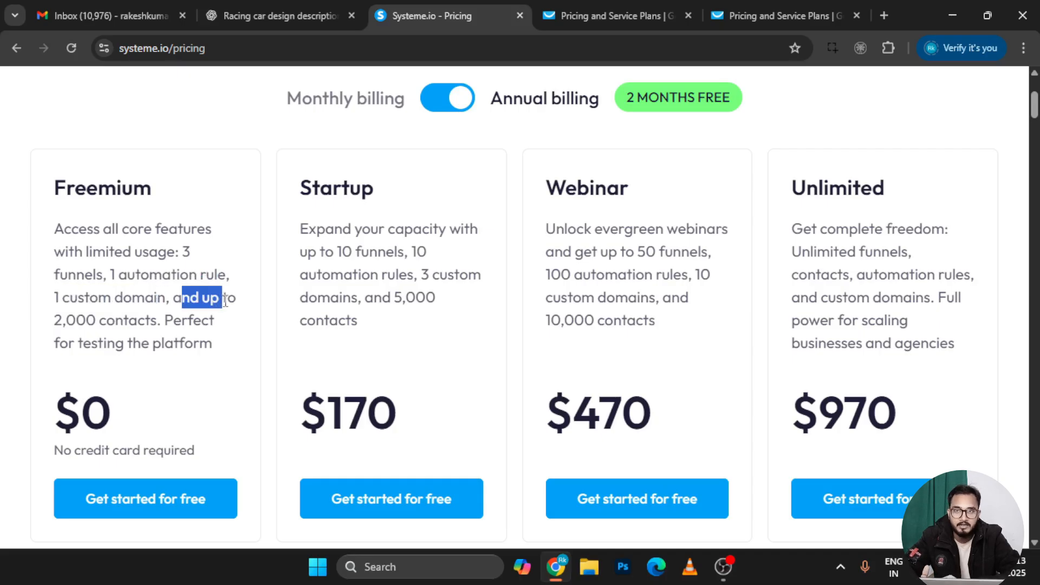
{"action": "left_click", "coordinate": [212, 303]}
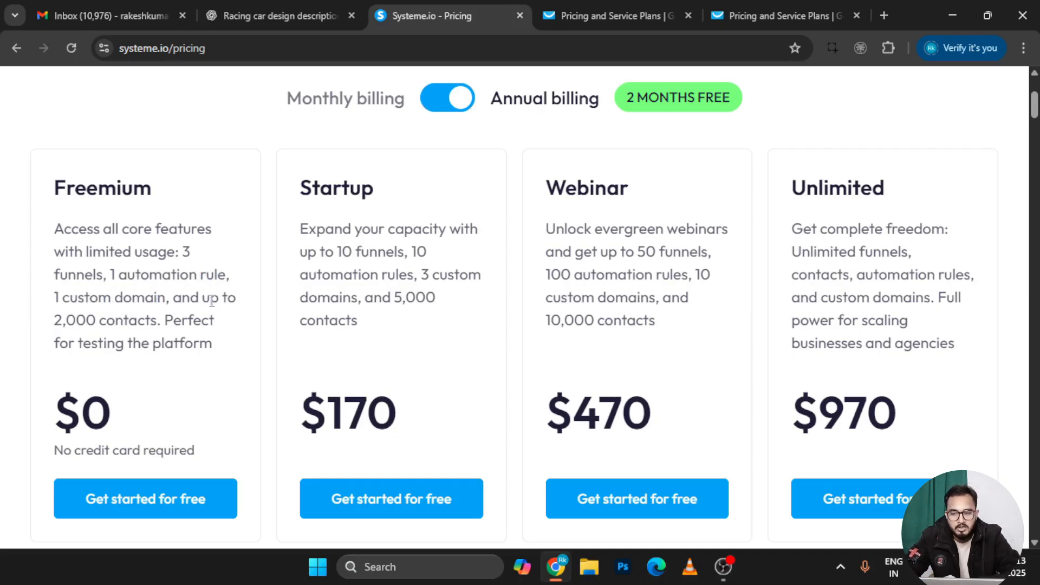
{"action": "left_click_drag", "start_coordinate": [212, 303], "coordinate": [159, 318]}
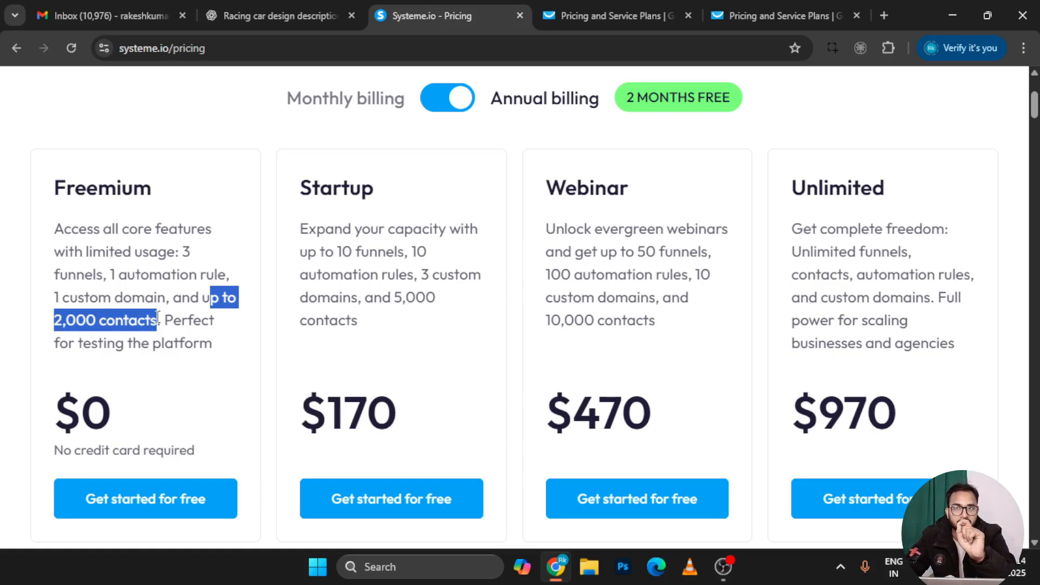
{"action": "scroll", "coordinate": [158, 318], "scroll_direction": "down", "scroll_amount": 1}
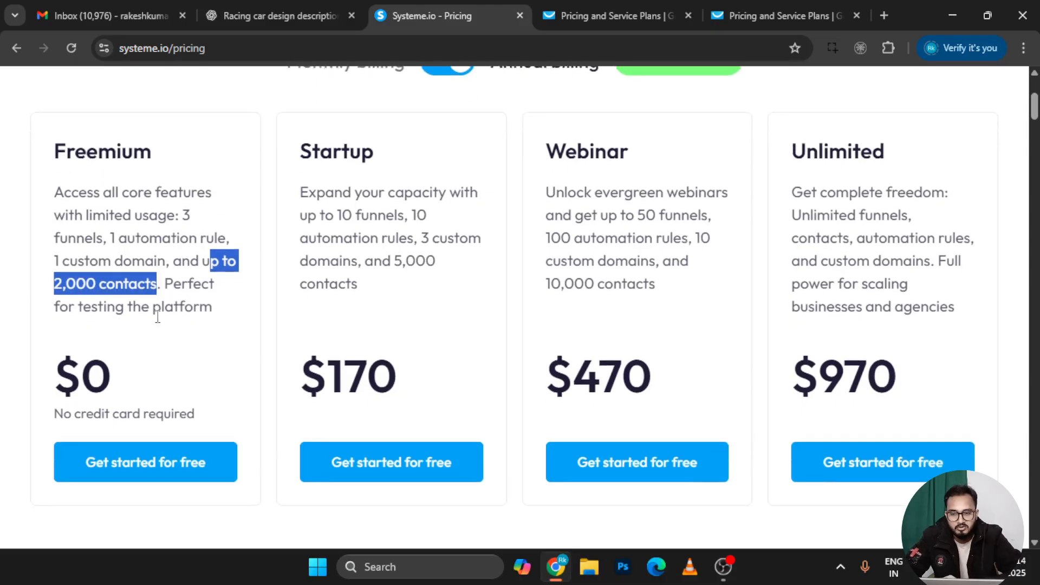
{"action": "scroll", "coordinate": [415, 233], "scroll_direction": "up", "scroll_amount": 1}
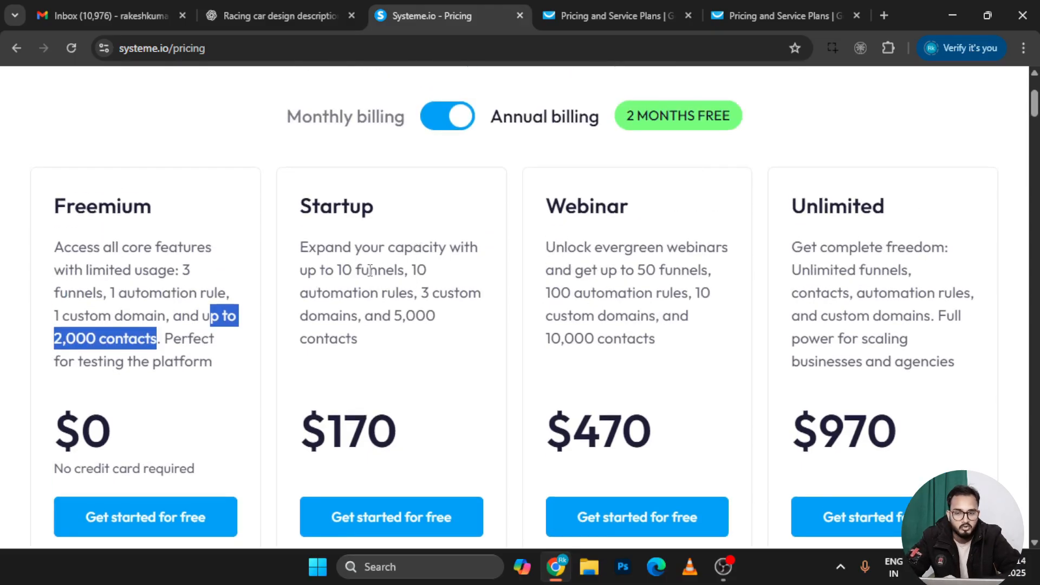
{"action": "left_click_drag", "start_coordinate": [422, 271], "coordinate": [400, 355]}
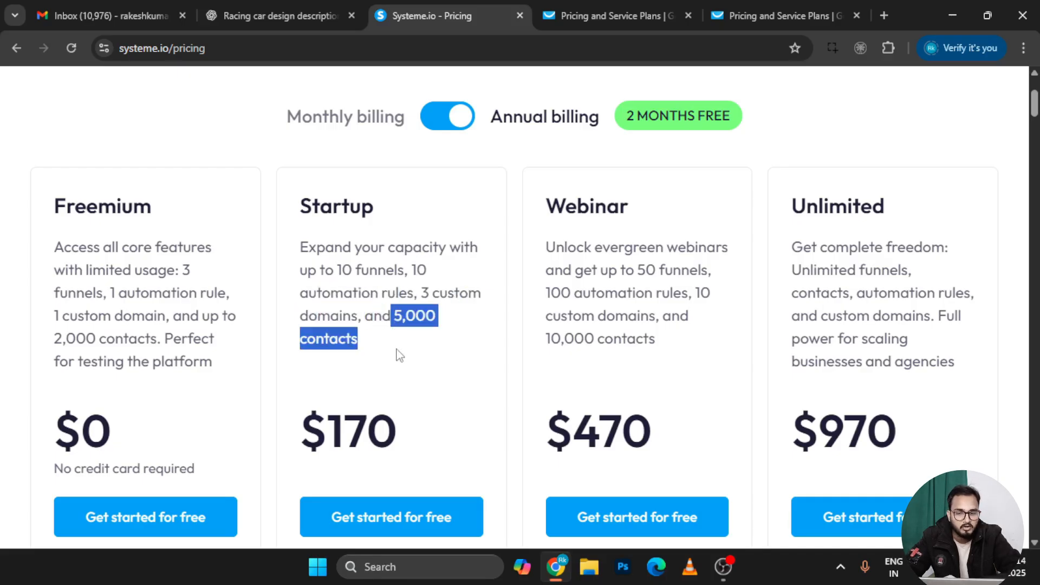
{"action": "left_click", "coordinate": [442, 119]}
{"action": "left_click", "coordinate": [441, 118]}
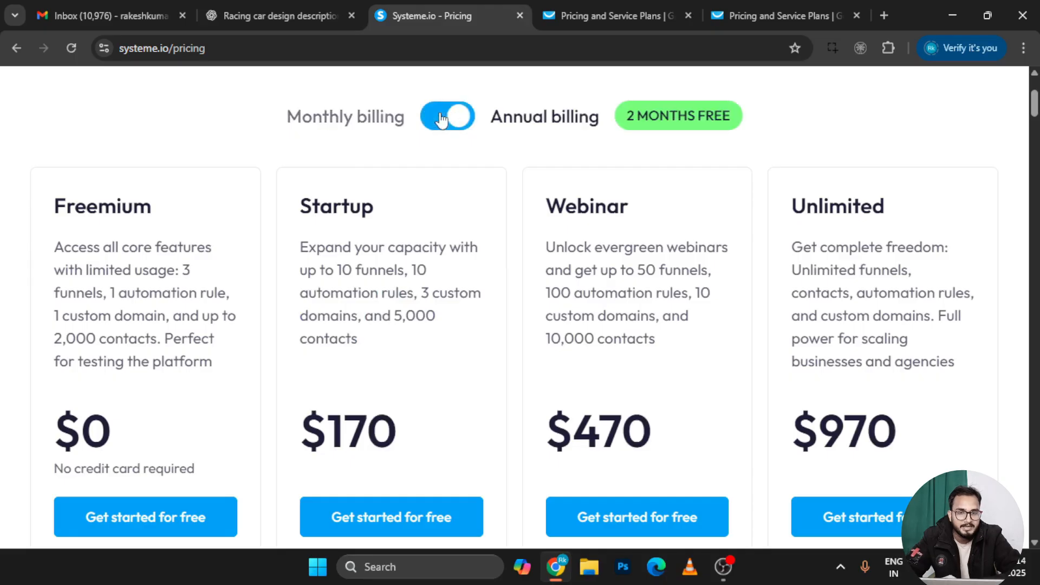
{"action": "left_click", "coordinate": [440, 118]}
{"action": "left_click", "coordinate": [439, 119]}
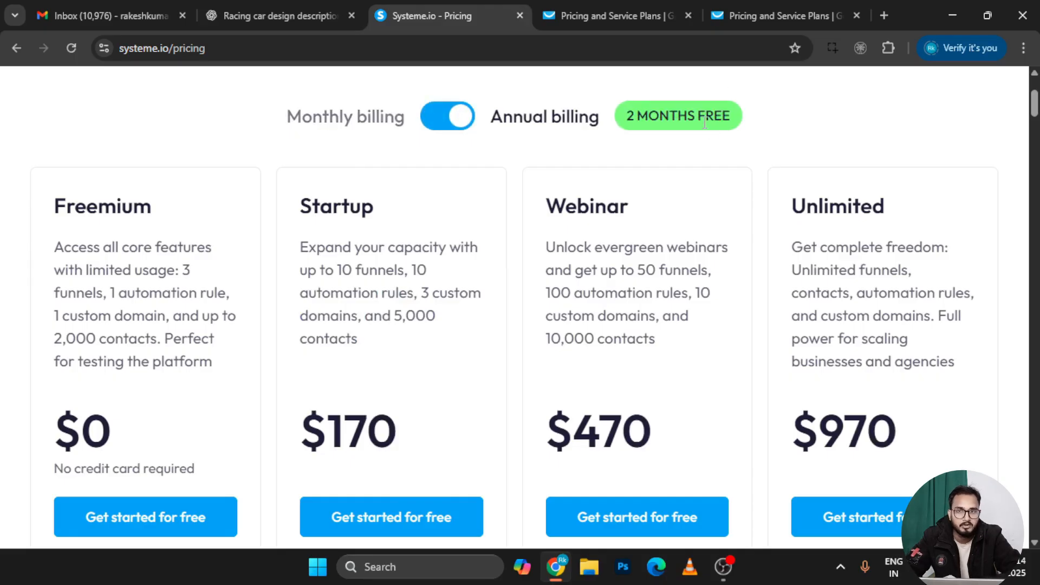
Switch to monthly billing and highlight the Startup $17, Webinar $47 and Unlimited $97 prices
{"action": "left_click", "coordinate": [449, 129]}
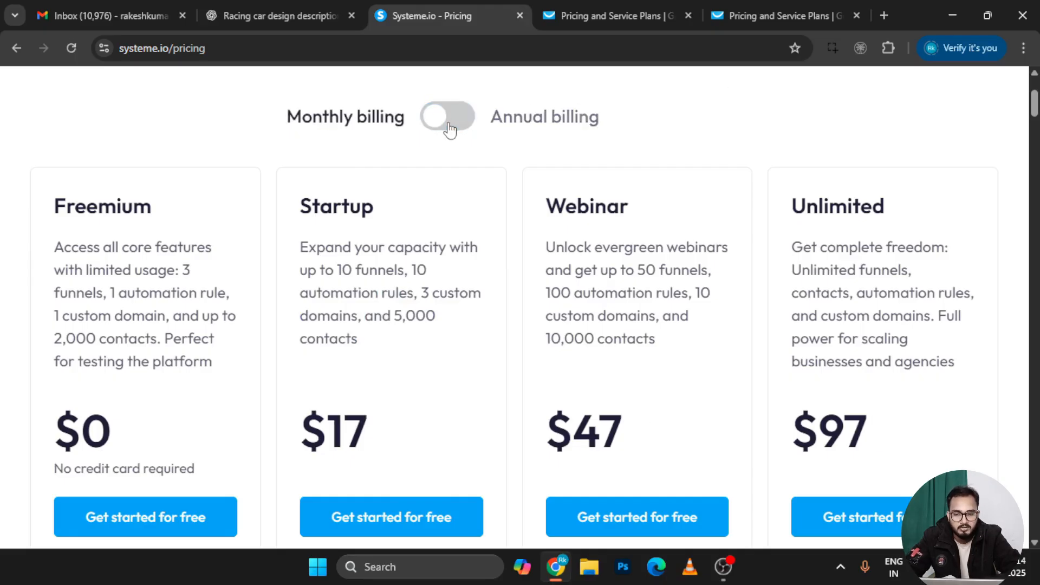
{"action": "left_click_drag", "start_coordinate": [376, 440], "coordinate": [347, 437]}
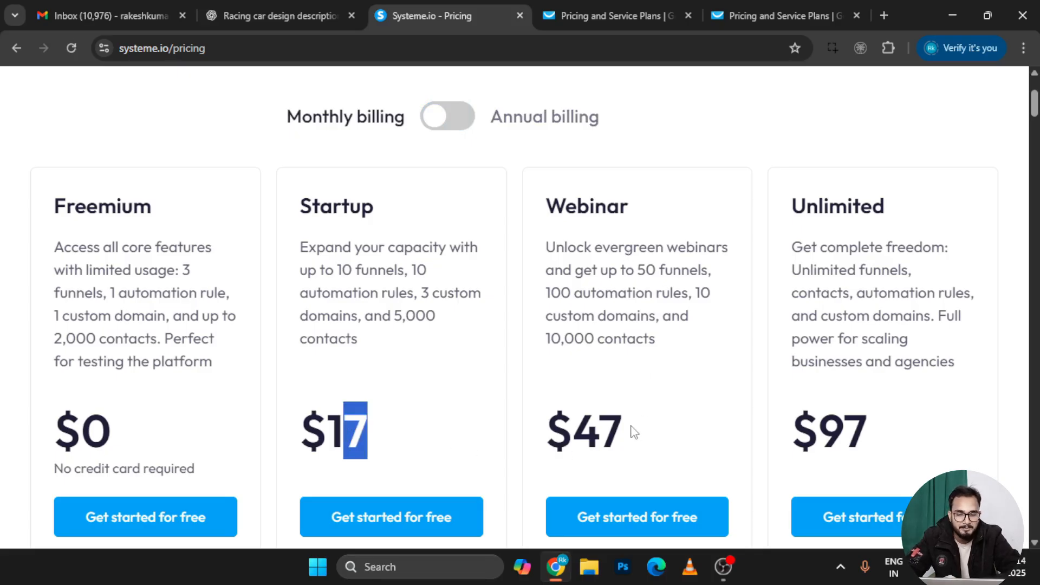
{"action": "left_click_drag", "start_coordinate": [633, 432], "coordinate": [573, 431]}
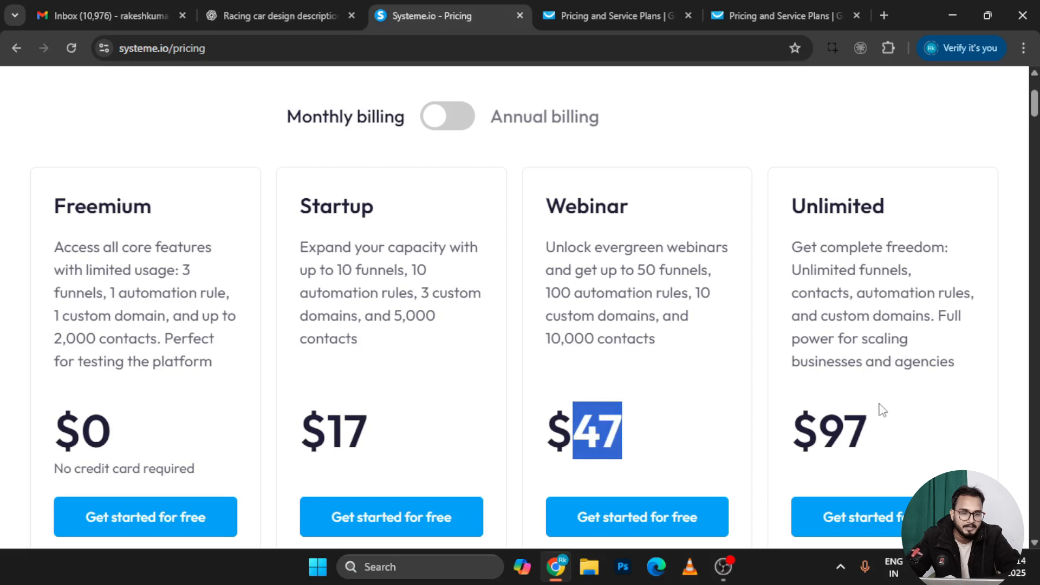
{"action": "left_click_drag", "start_coordinate": [881, 429], "coordinate": [801, 433]}
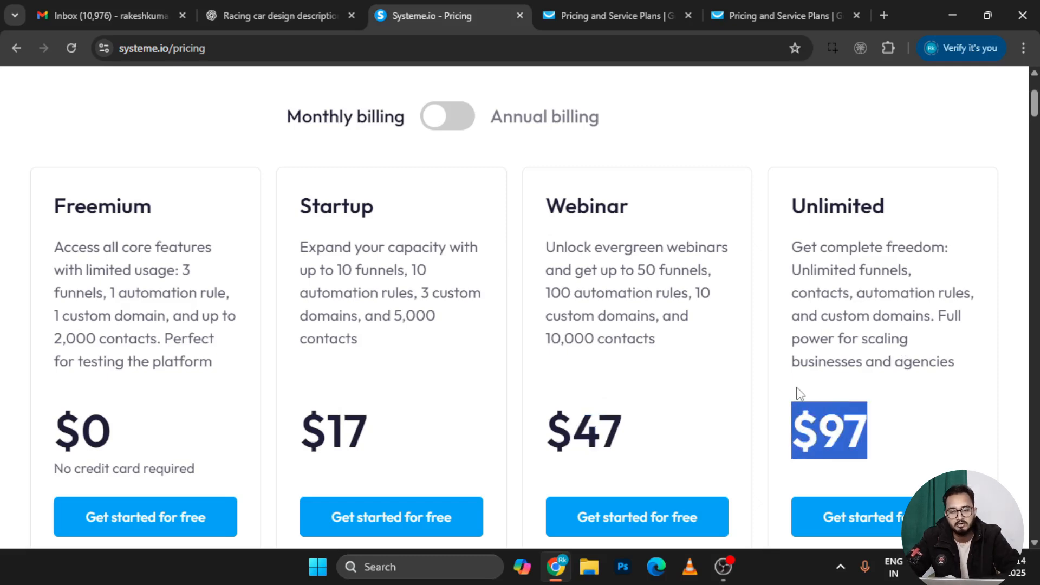
{"action": "scroll", "coordinate": [796, 385], "scroll_direction": "down", "scroll_amount": 8}
{"action": "scroll", "coordinate": [534, 378], "scroll_direction": "down", "scroll_amount": 3}
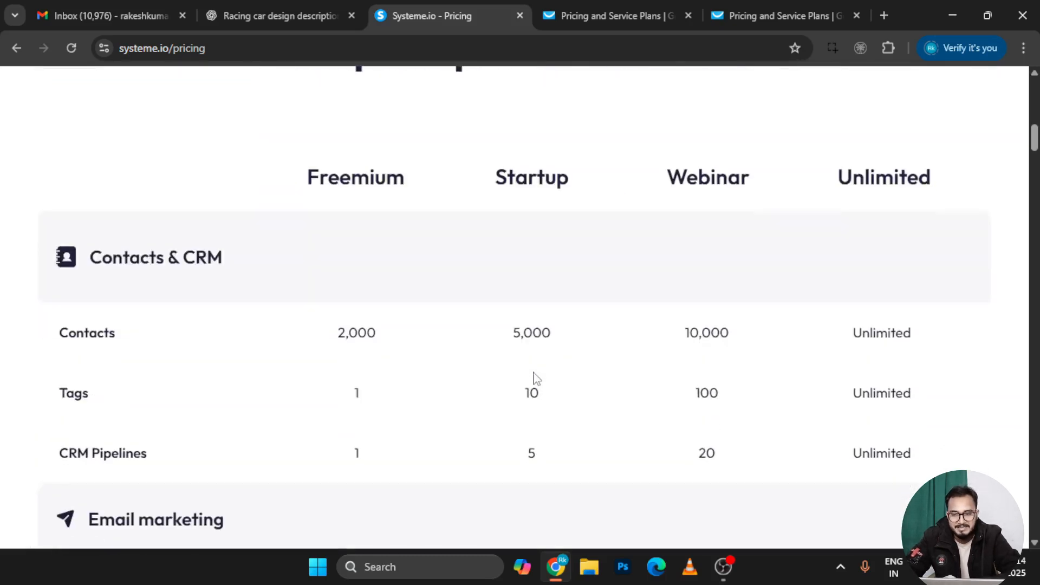
{"action": "scroll", "coordinate": [437, 237], "scroll_direction": "up", "scroll_amount": 10}
{"action": "scroll", "coordinate": [203, 302], "scroll_direction": "down", "scroll_amount": 10}
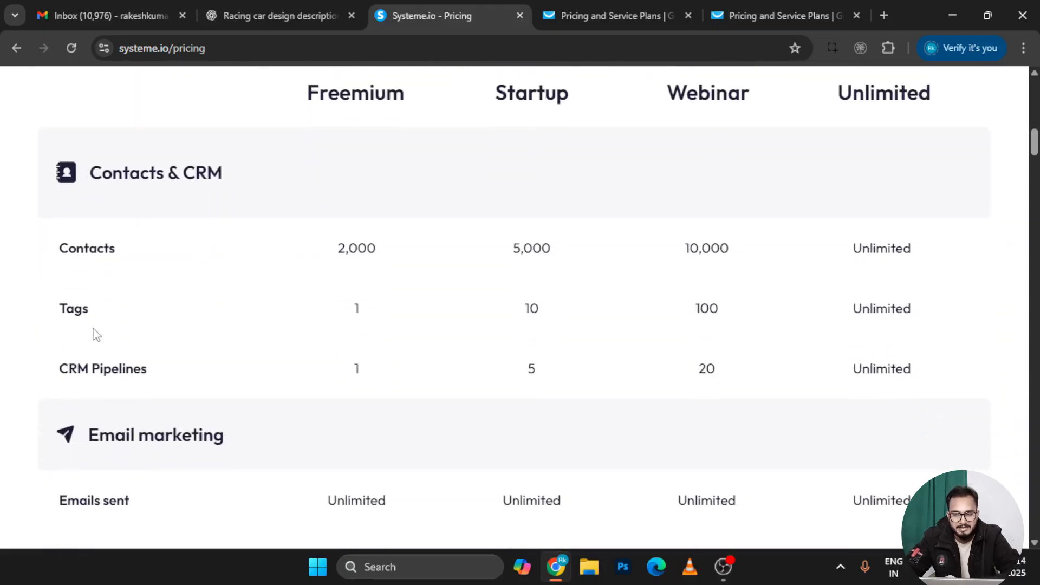
{"action": "scroll", "coordinate": [107, 370], "scroll_direction": "down", "scroll_amount": 1}
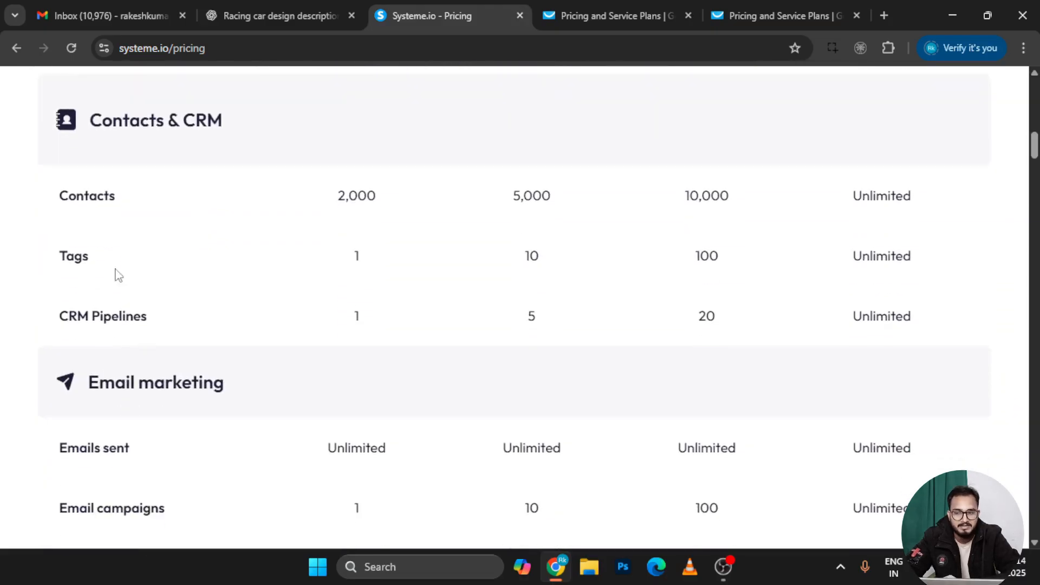
{"action": "scroll", "coordinate": [137, 325], "scroll_direction": "down", "scroll_amount": 3}
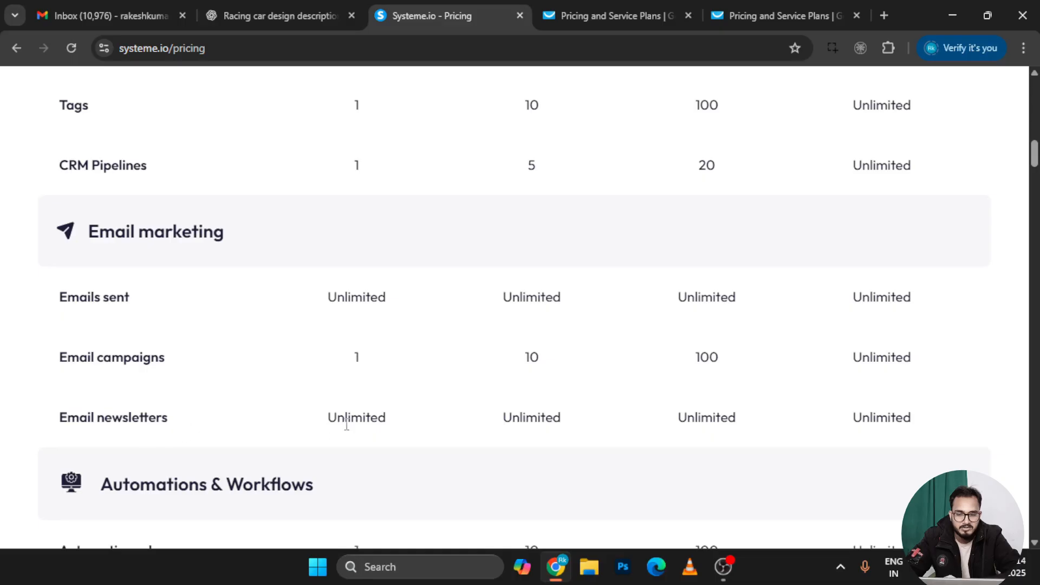
{"action": "scroll", "coordinate": [355, 425], "scroll_direction": "up", "scroll_amount": 12}
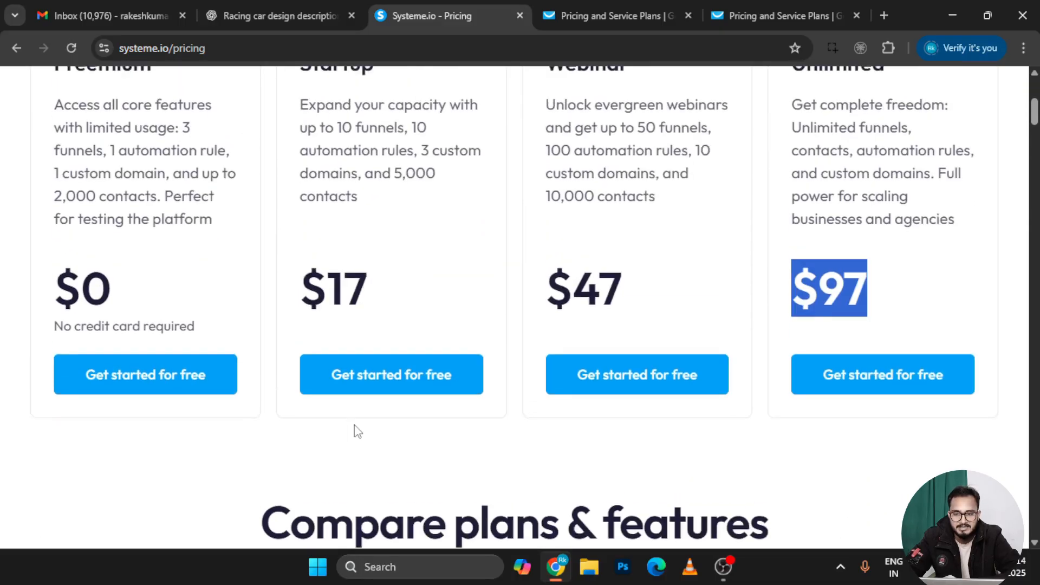
{"action": "scroll", "coordinate": [356, 425], "scroll_direction": "down", "scroll_amount": 8}
{"action": "scroll", "coordinate": [355, 430], "scroll_direction": "down", "scroll_amount": 2}
{"action": "scroll", "coordinate": [355, 429], "scroll_direction": "up", "scroll_amount": 4}
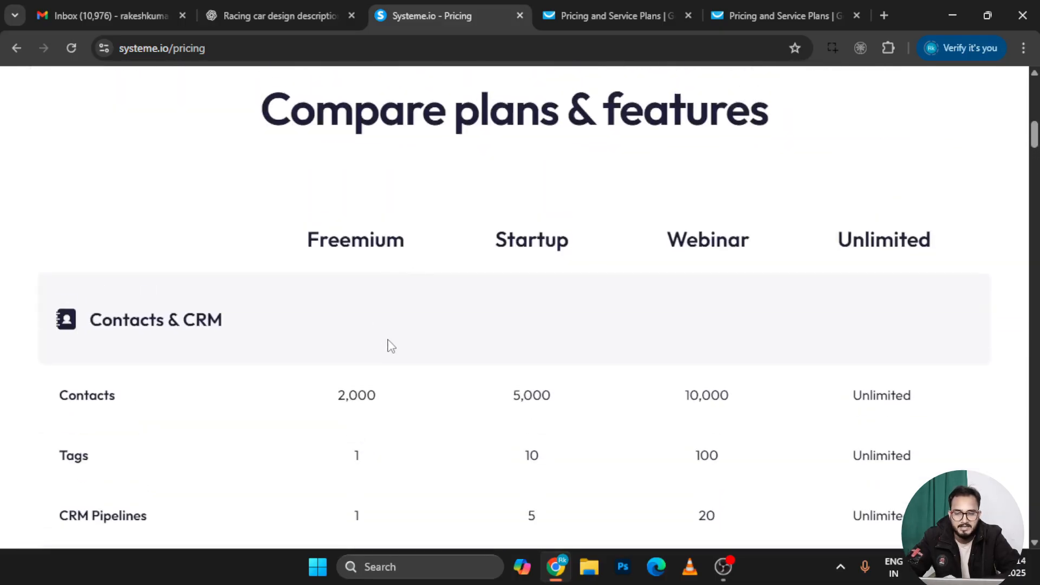
{"action": "scroll", "coordinate": [388, 346], "scroll_direction": "down", "scroll_amount": 4}
{"action": "scroll", "coordinate": [374, 431], "scroll_direction": "down", "scroll_amount": 2}
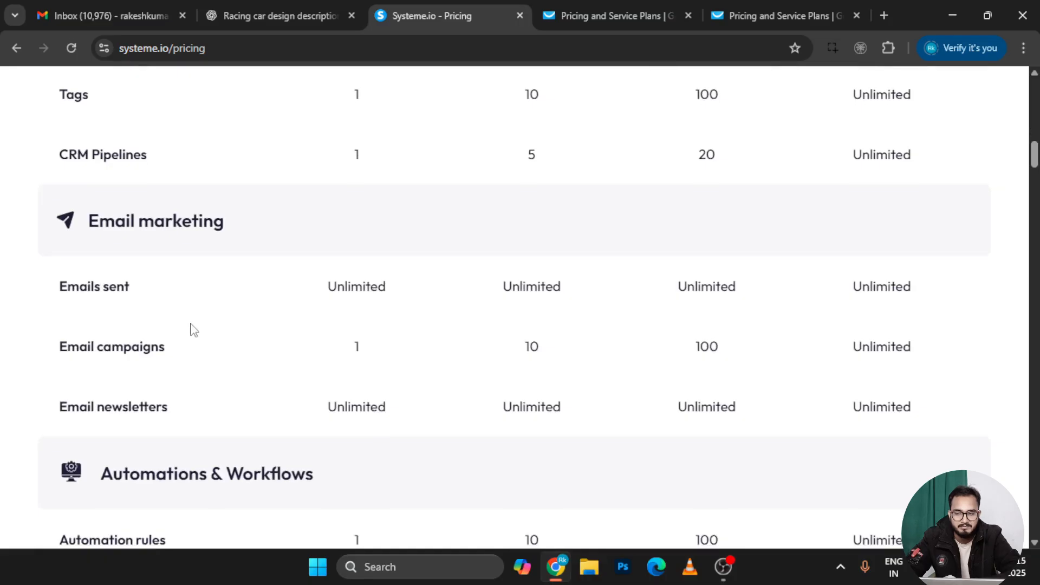
{"action": "scroll", "coordinate": [357, 324], "scroll_direction": "down", "scroll_amount": 1}
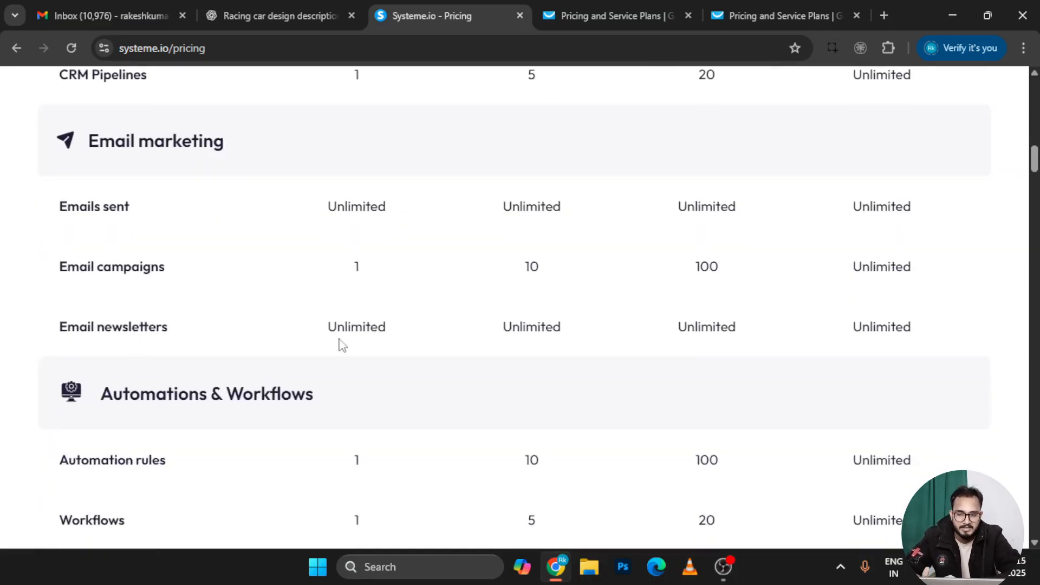
{"action": "scroll", "coordinate": [379, 318], "scroll_direction": "down", "scroll_amount": 3}
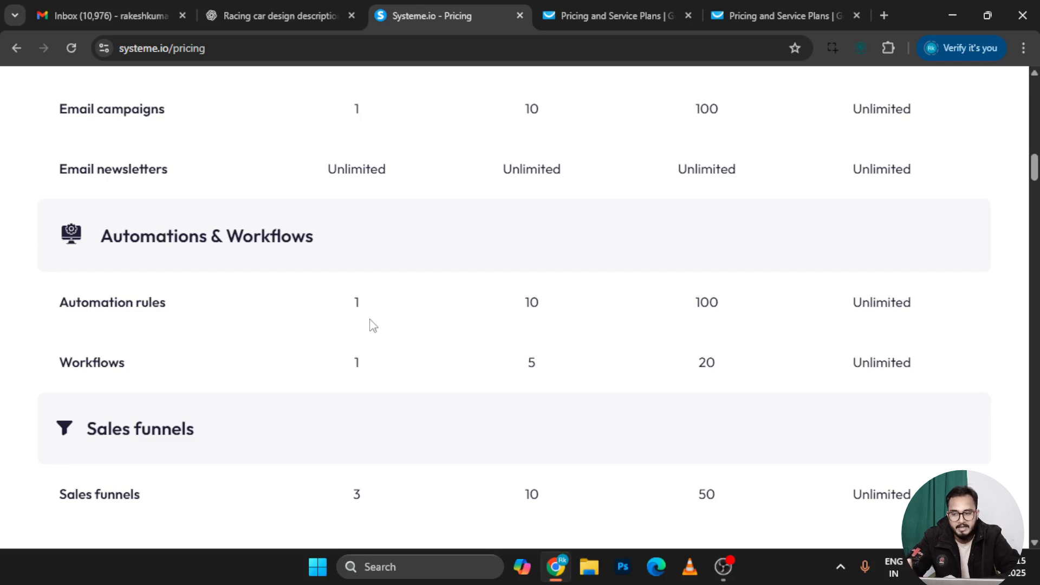
{"action": "scroll", "coordinate": [325, 322], "scroll_direction": "down", "scroll_amount": 1}
{"action": "scroll", "coordinate": [359, 330], "scroll_direction": "down", "scroll_amount": 2}
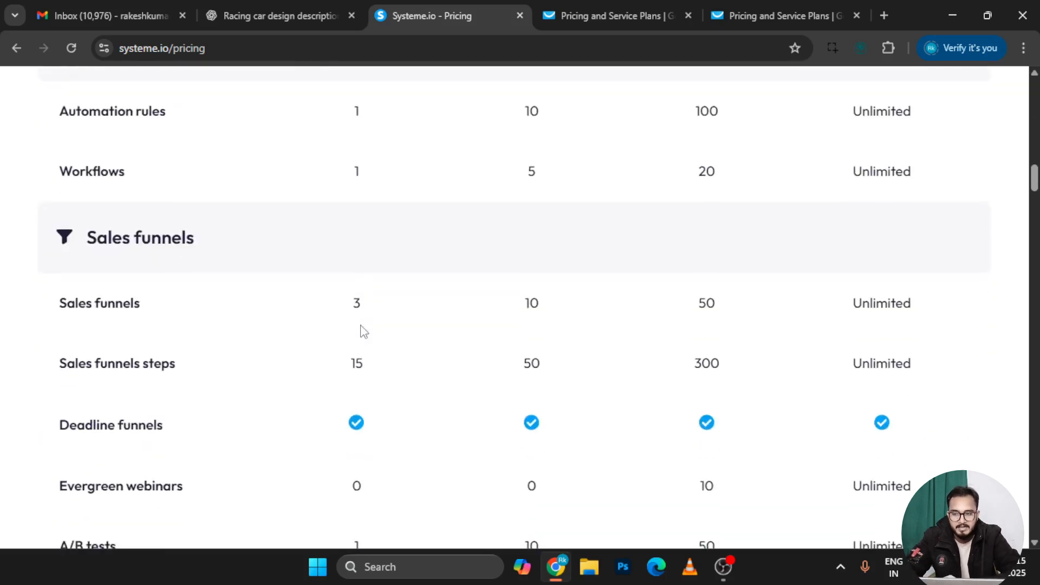
{"action": "scroll", "coordinate": [341, 318], "scroll_direction": "down", "scroll_amount": 1}
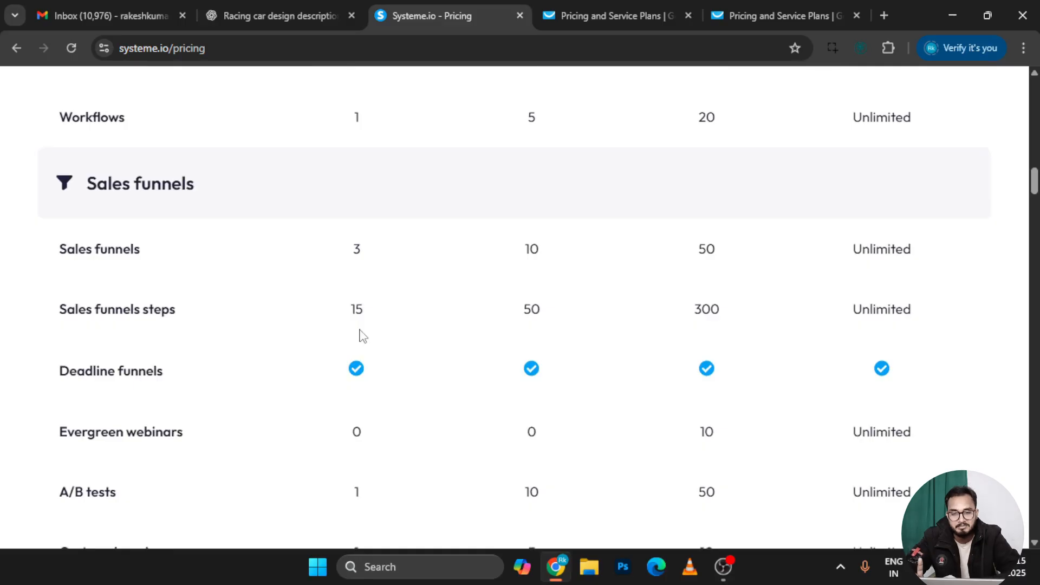
{"action": "scroll", "coordinate": [363, 336], "scroll_direction": "down", "scroll_amount": 1}
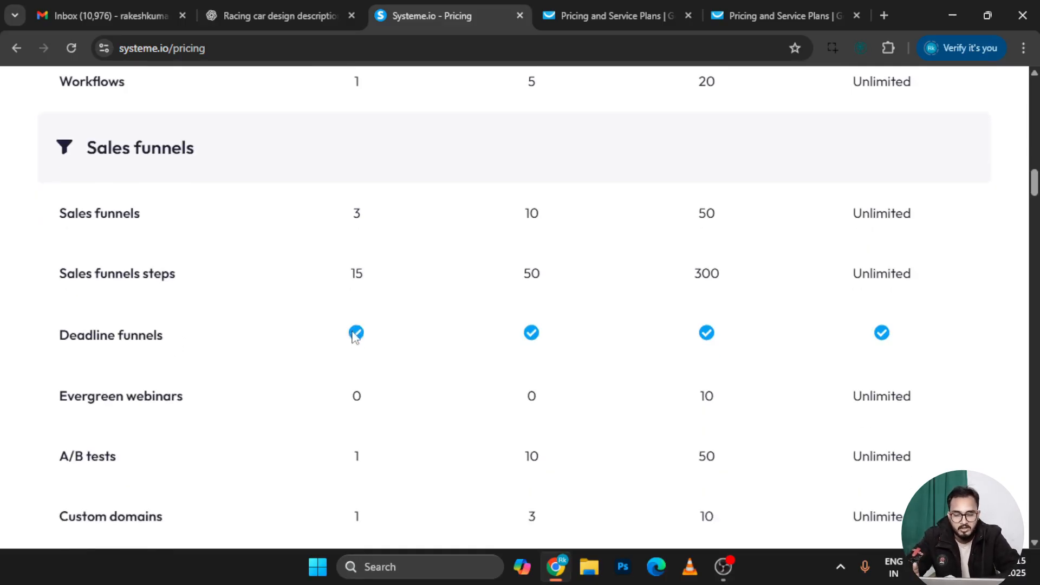
{"action": "scroll", "coordinate": [355, 332], "scroll_direction": "down", "scroll_amount": 1}
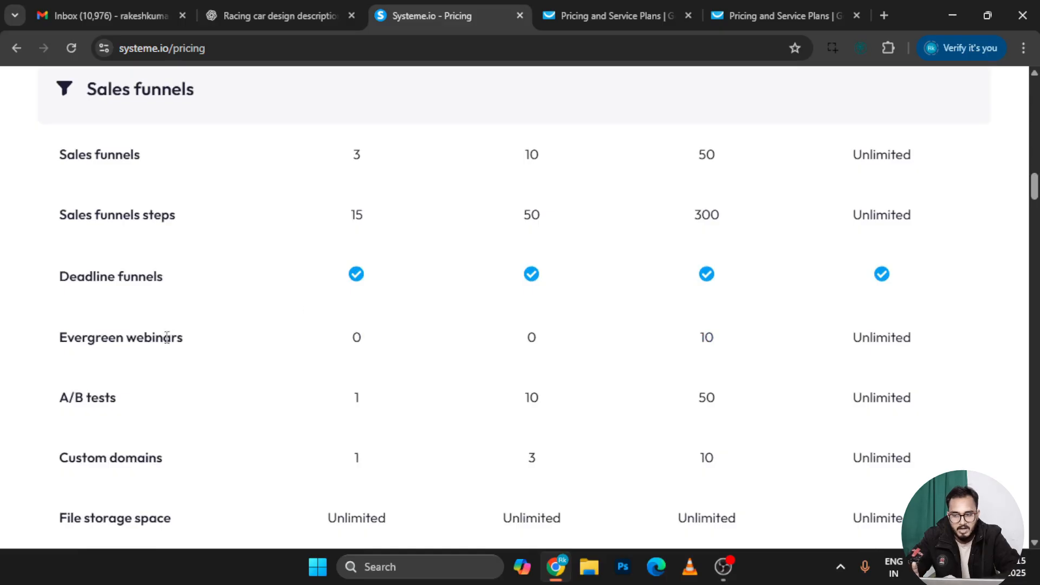
{"action": "scroll", "coordinate": [188, 365], "scroll_direction": "down", "scroll_amount": 1}
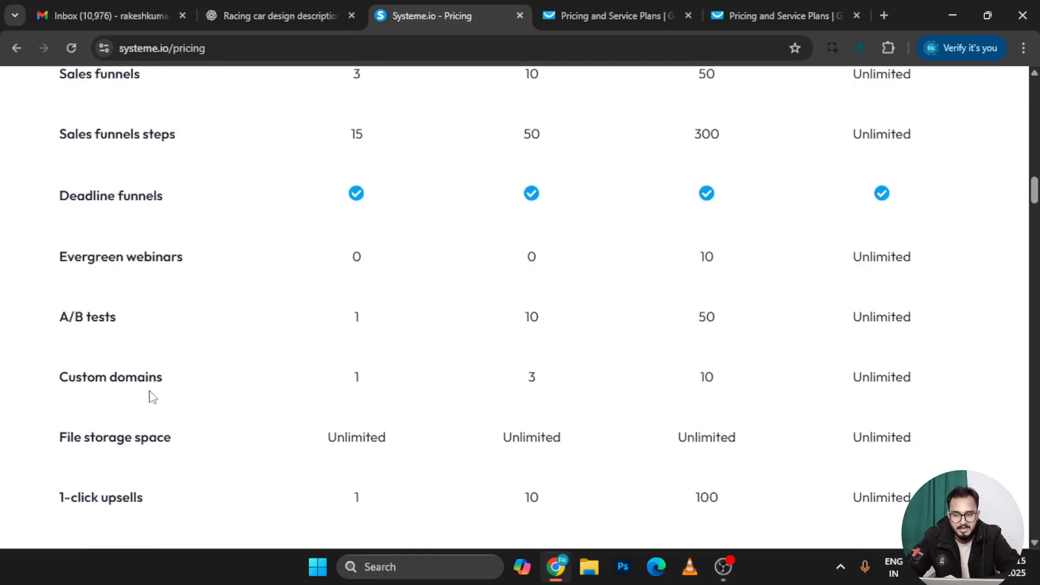
{"action": "scroll", "coordinate": [249, 397], "scroll_direction": "down", "scroll_amount": 1}
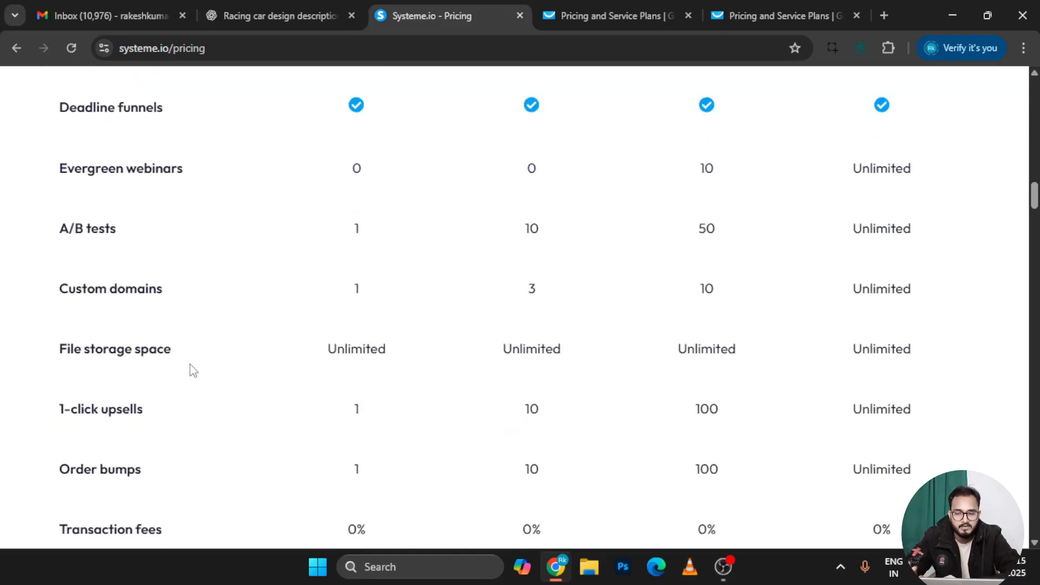
{"action": "scroll", "coordinate": [191, 370], "scroll_direction": "down", "scroll_amount": 1}
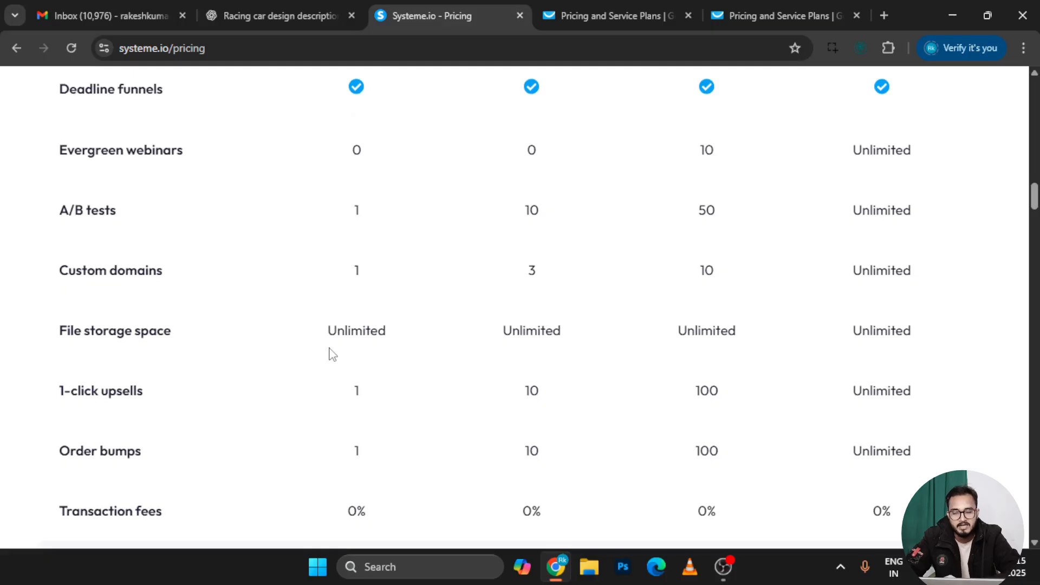
{"action": "scroll", "coordinate": [329, 354], "scroll_direction": "down", "scroll_amount": 2}
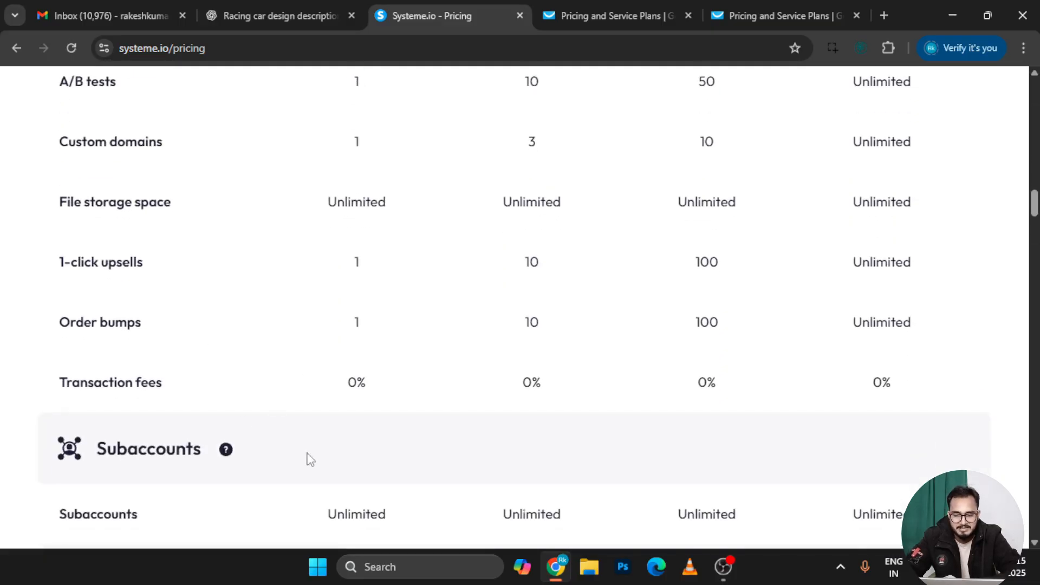
{"action": "scroll", "coordinate": [307, 459], "scroll_direction": "down", "scroll_amount": 3}
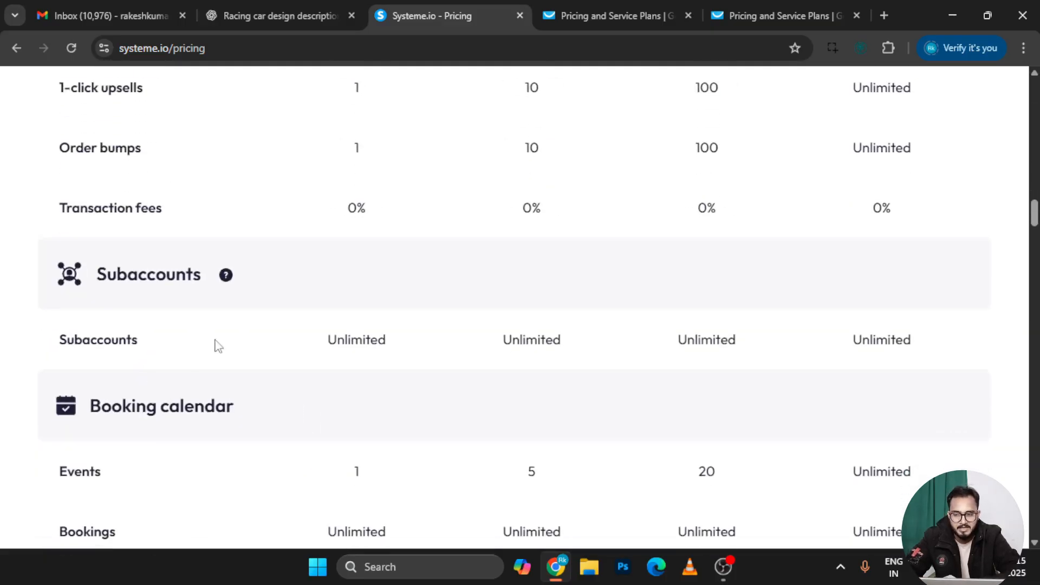
{"action": "scroll", "coordinate": [341, 376], "scroll_direction": "down", "scroll_amount": 4}
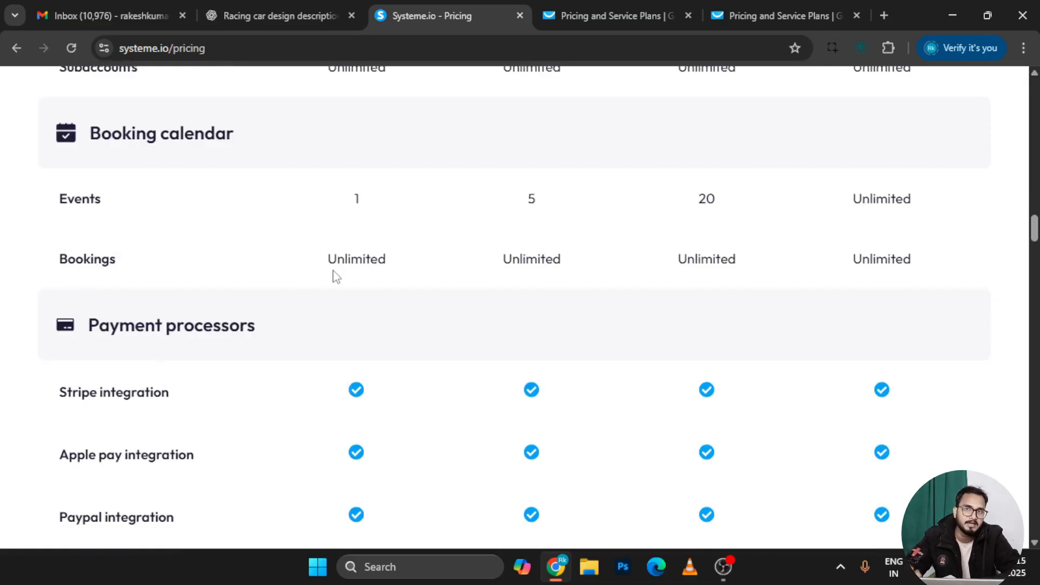
{"action": "scroll", "coordinate": [334, 276], "scroll_direction": "down", "scroll_amount": 2}
{"action": "scroll", "coordinate": [260, 217], "scroll_direction": "down", "scroll_amount": 2}
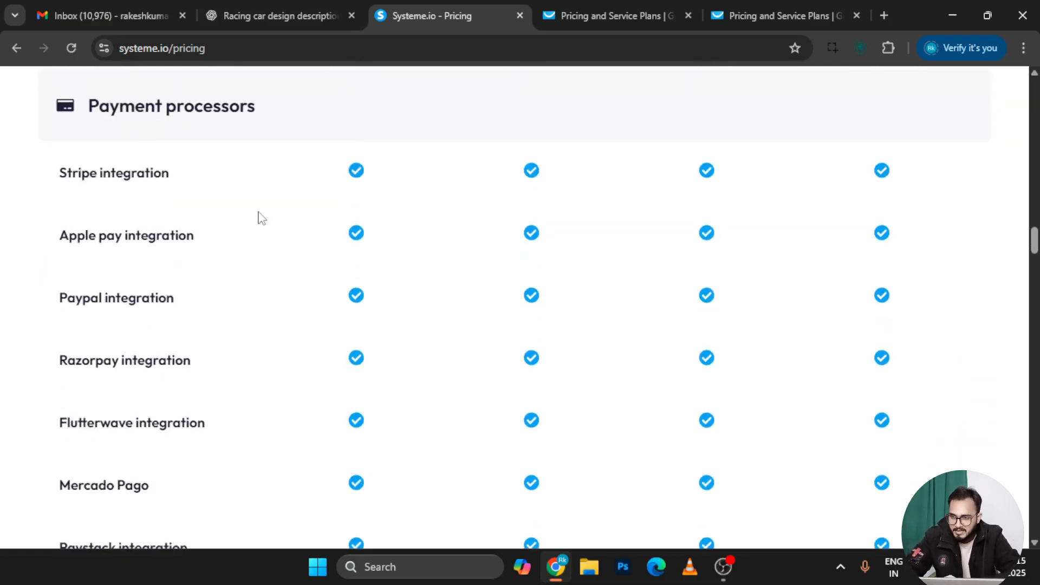
{"action": "scroll", "coordinate": [230, 376], "scroll_direction": "down", "scroll_amount": 4}
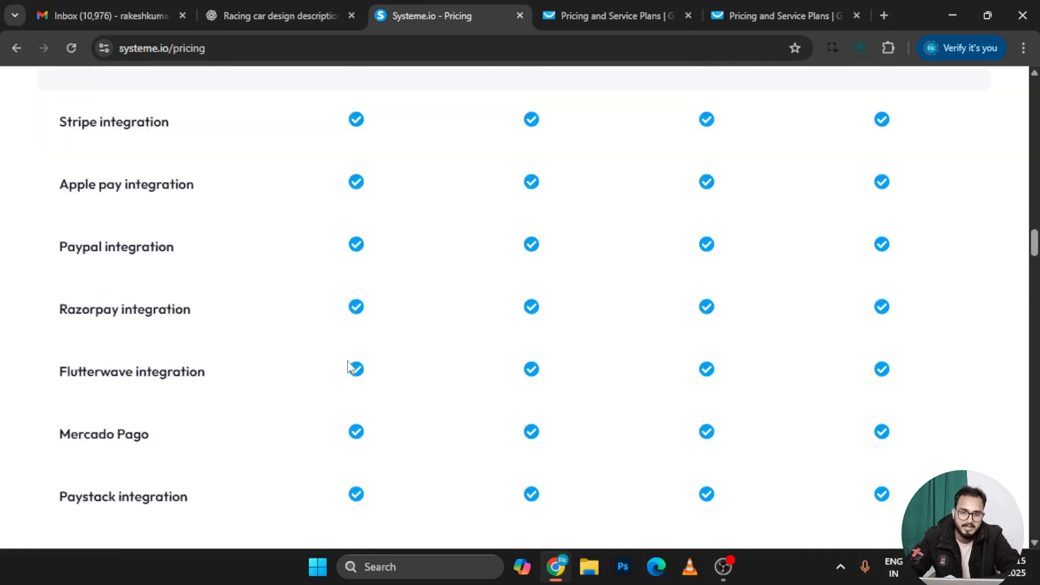
{"action": "scroll", "coordinate": [388, 414], "scroll_direction": "down", "scroll_amount": 4}
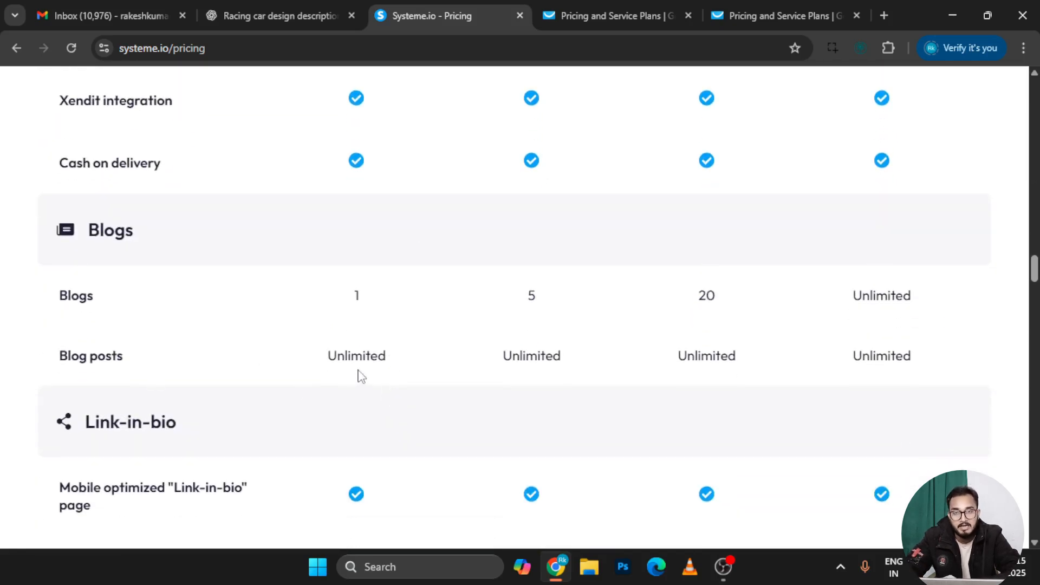
{"action": "scroll", "coordinate": [361, 377], "scroll_direction": "down", "scroll_amount": 4}
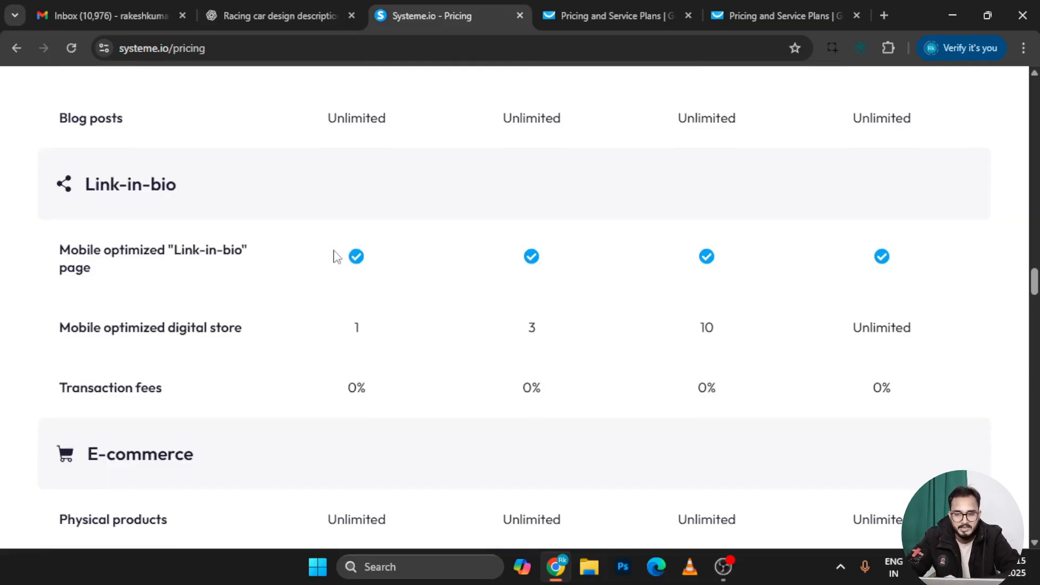
{"action": "scroll", "coordinate": [351, 404], "scroll_direction": "down", "scroll_amount": 6}
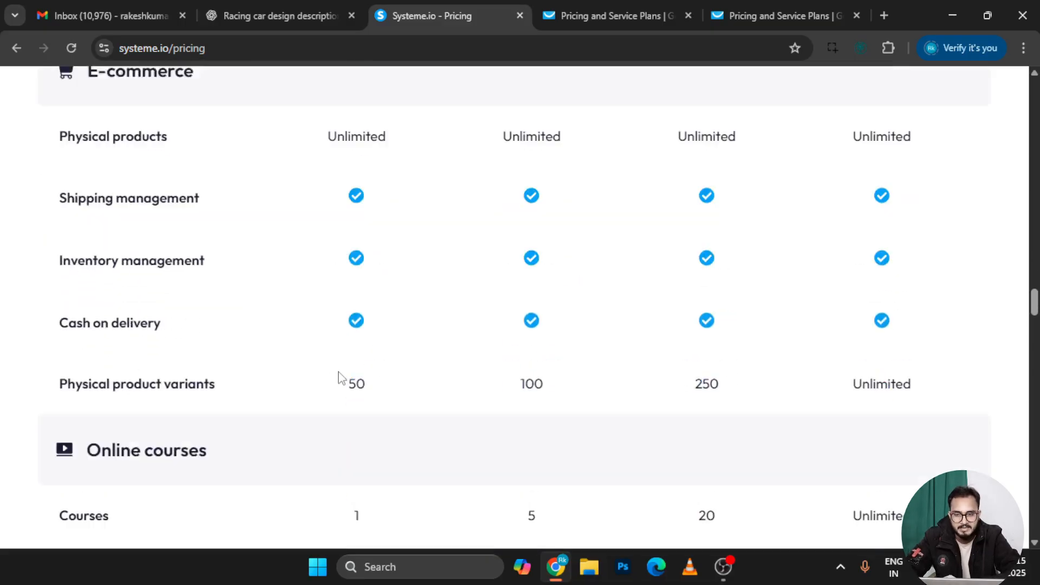
{"action": "scroll", "coordinate": [341, 378], "scroll_direction": "up", "scroll_amount": 1}
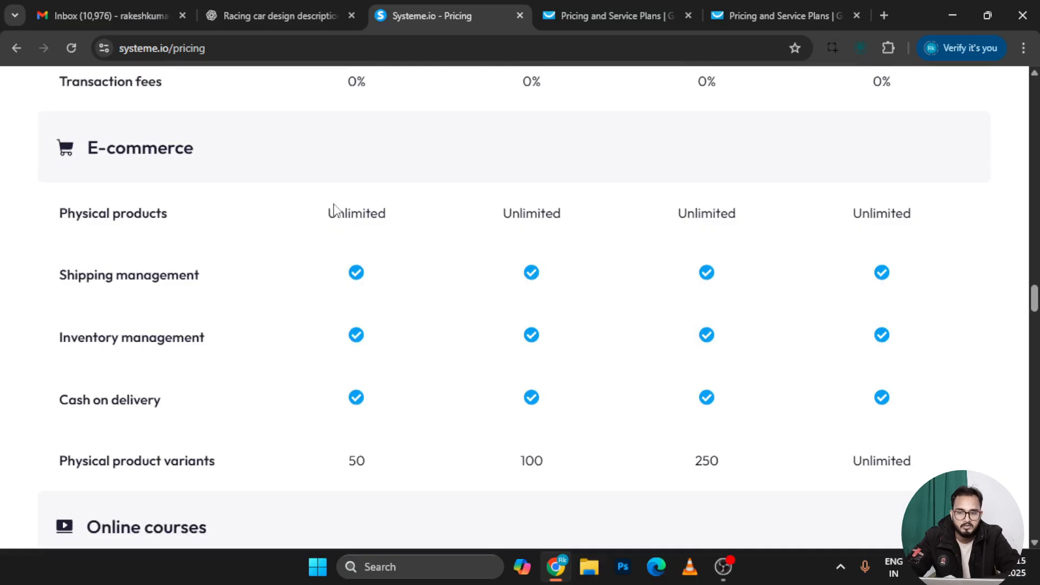
{"action": "left_click_drag", "start_coordinate": [335, 212], "coordinate": [390, 218]}
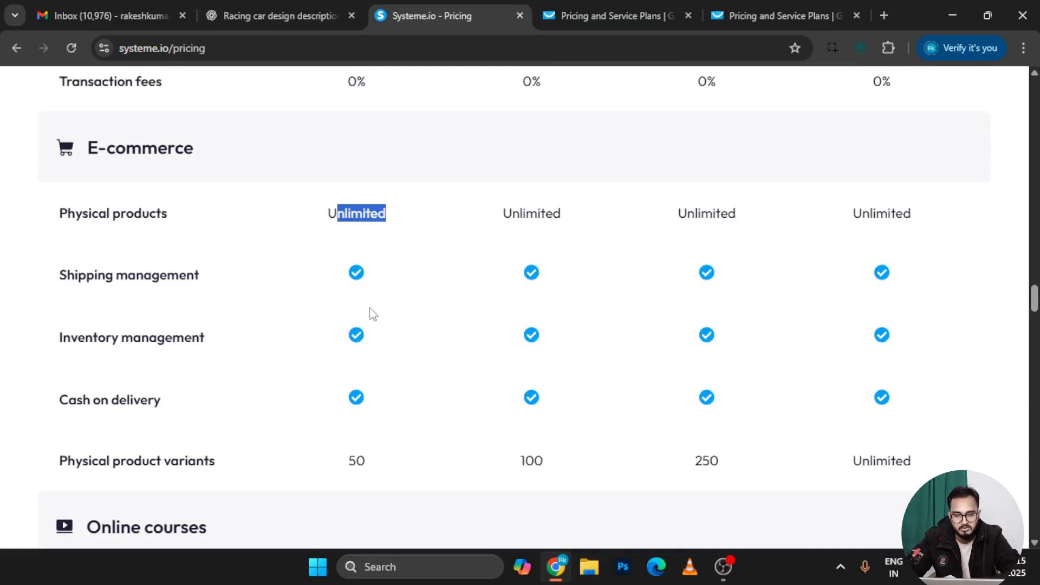
{"action": "scroll", "coordinate": [371, 313], "scroll_direction": "down", "scroll_amount": 1}
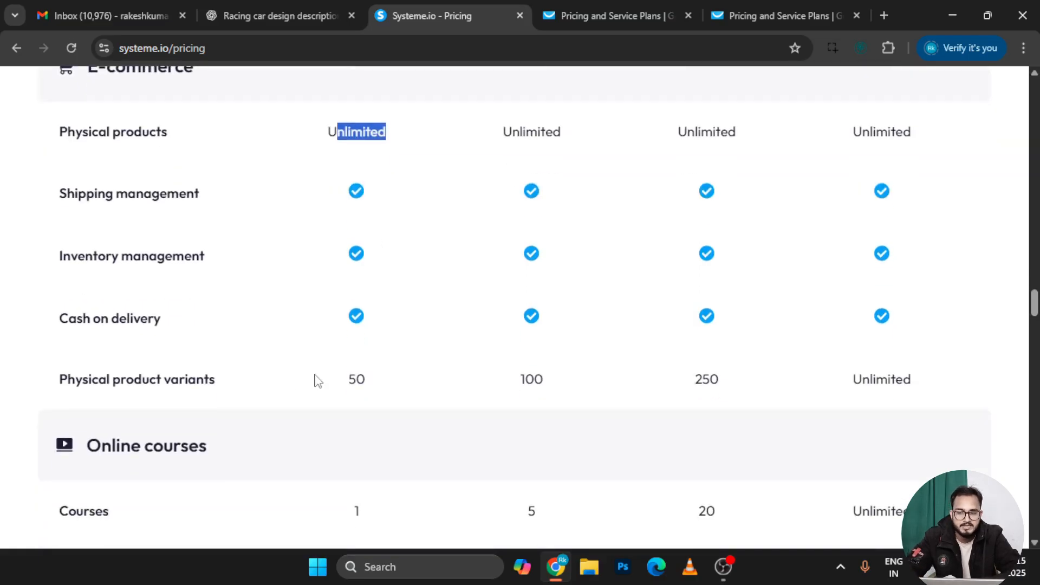
{"action": "left_click_drag", "start_coordinate": [317, 381], "coordinate": [365, 383]}
{"action": "left_click", "coordinate": [368, 382]}
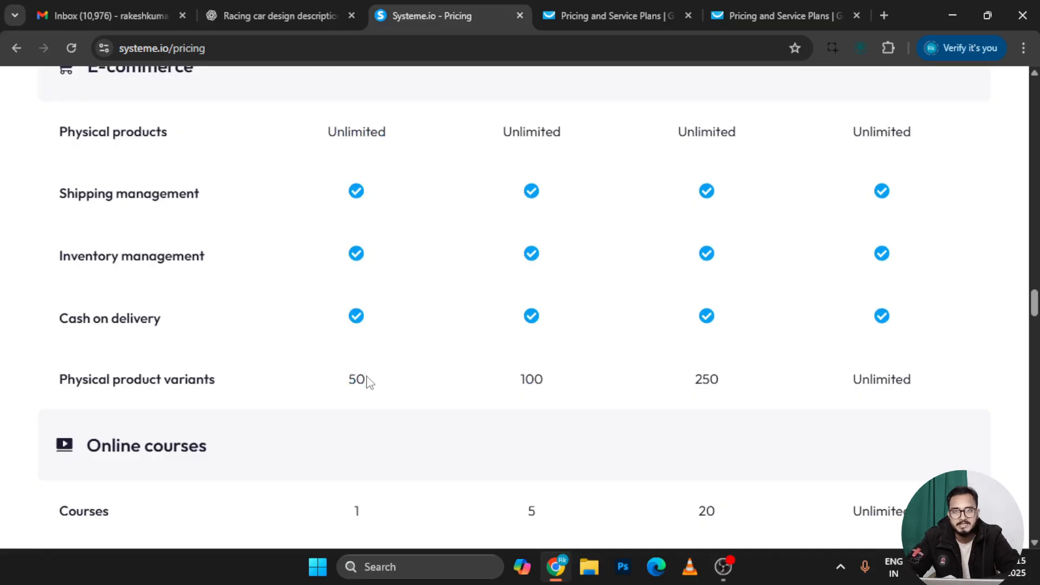
{"action": "scroll", "coordinate": [368, 382], "scroll_direction": "down", "scroll_amount": 1}
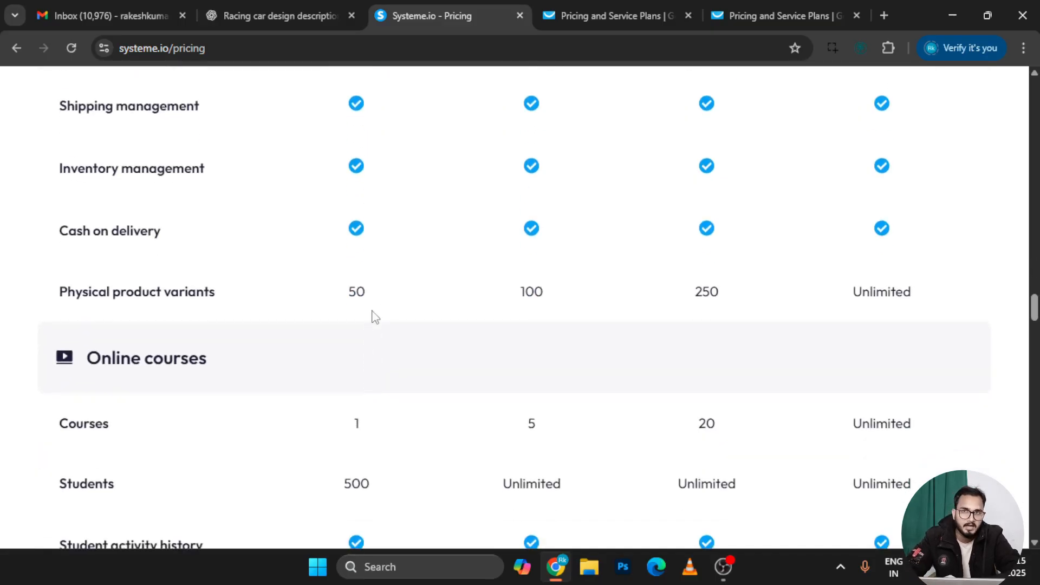
{"action": "scroll", "coordinate": [373, 317], "scroll_direction": "down", "scroll_amount": 3}
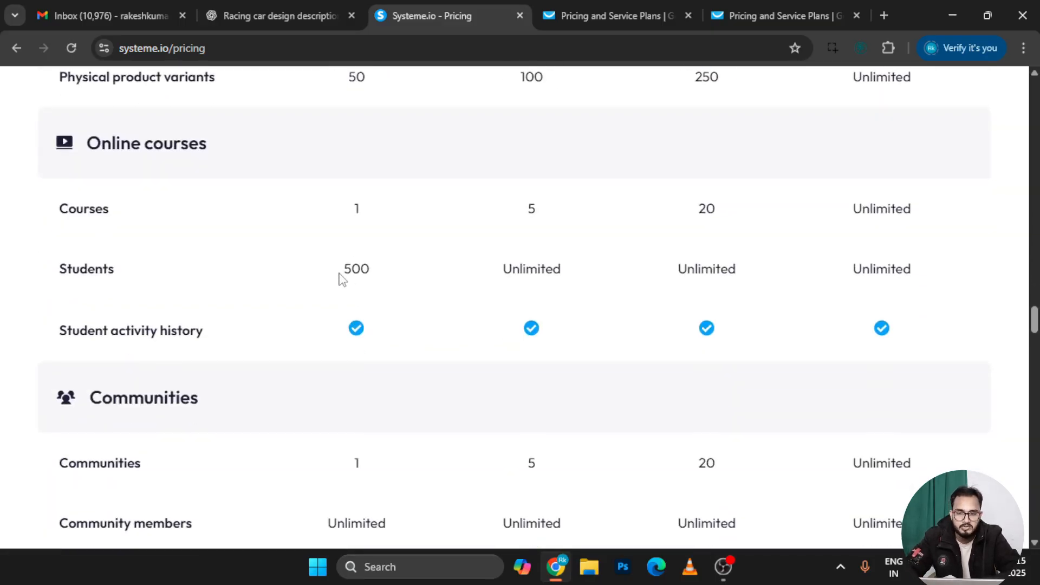
{"action": "left_click_drag", "start_coordinate": [341, 279], "coordinate": [376, 276]}
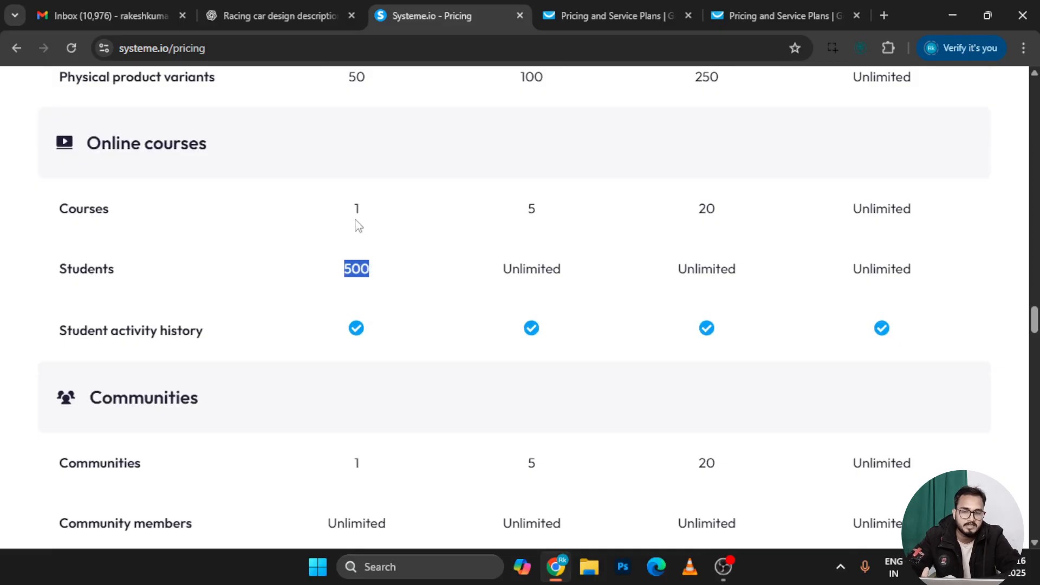
{"action": "left_click", "coordinate": [361, 241]}
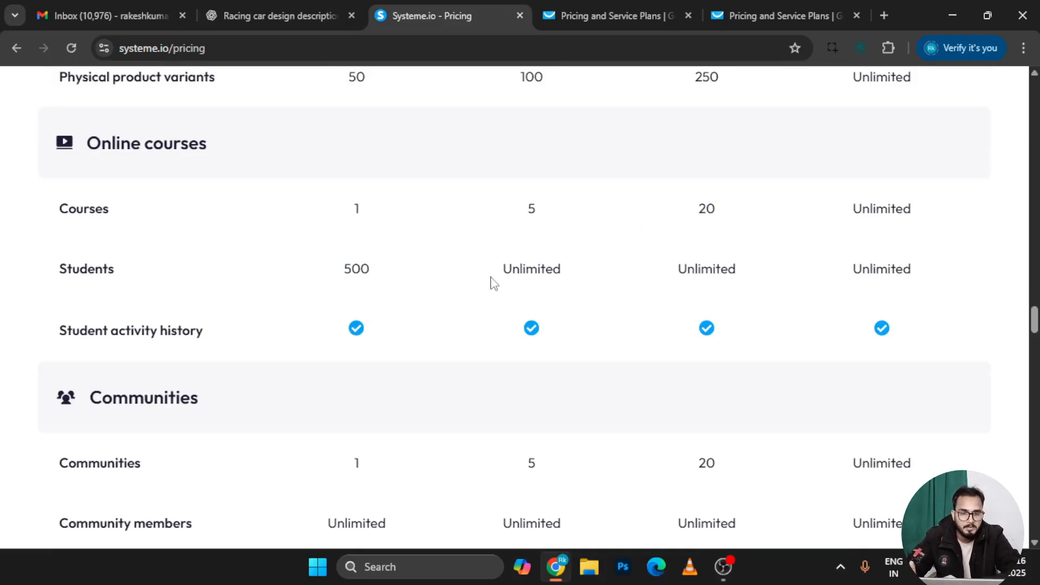
{"action": "left_click_drag", "start_coordinate": [492, 282], "coordinate": [815, 293]}
{"action": "left_click", "coordinate": [815, 293]}
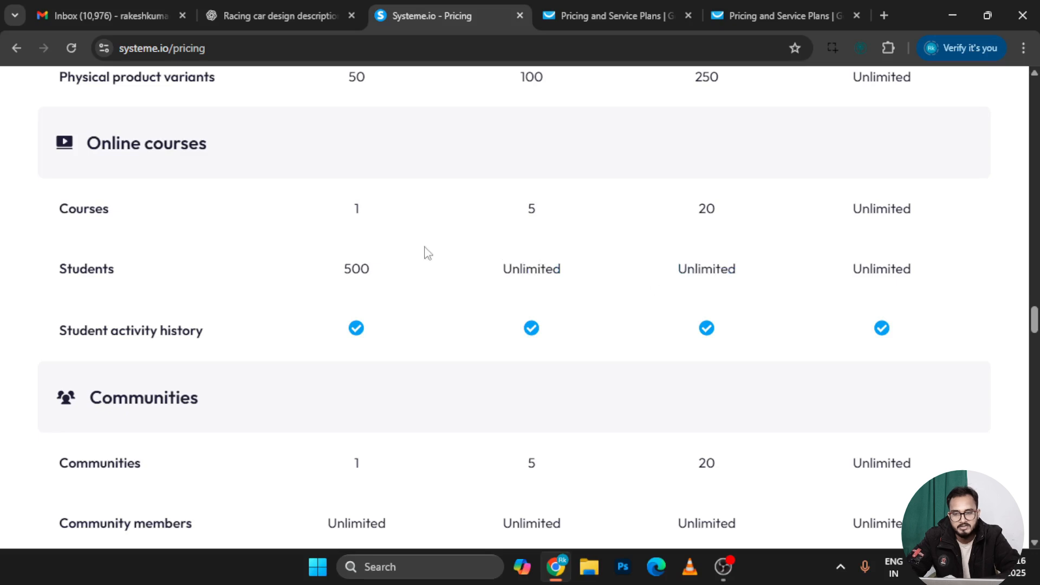
{"action": "left_click_drag", "start_coordinate": [358, 211], "coordinate": [342, 215]}
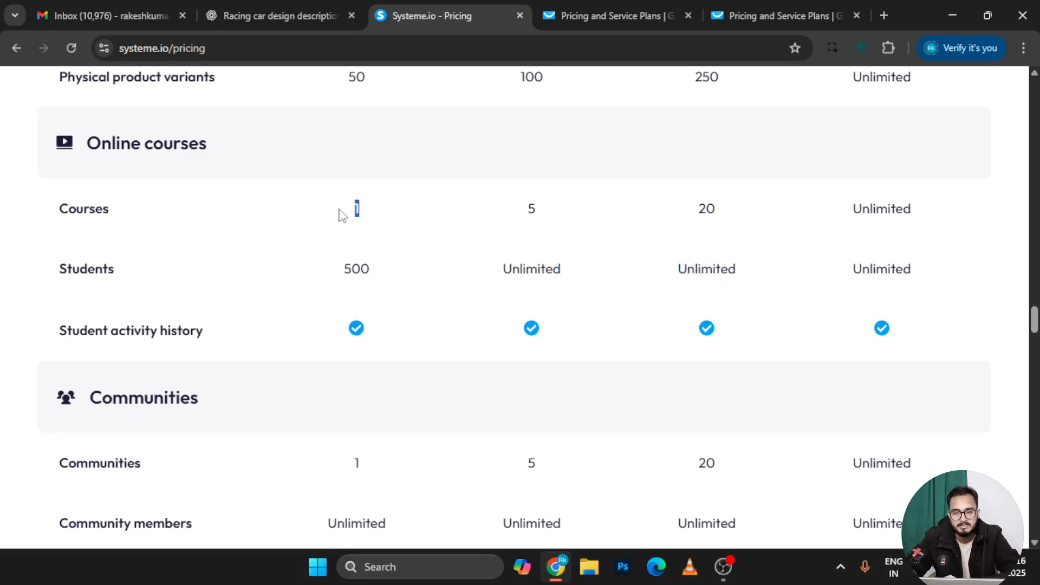
{"action": "left_click_drag", "start_coordinate": [367, 265], "coordinate": [345, 265]}
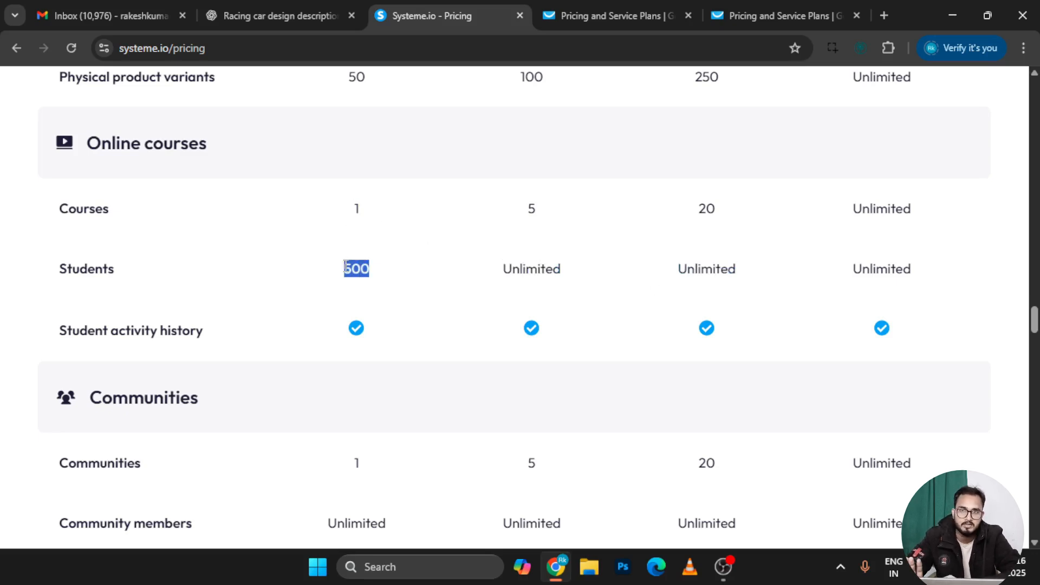
{"action": "left_click", "coordinate": [345, 267]}
{"action": "scroll", "coordinate": [346, 318], "scroll_direction": "down", "scroll_amount": 3}
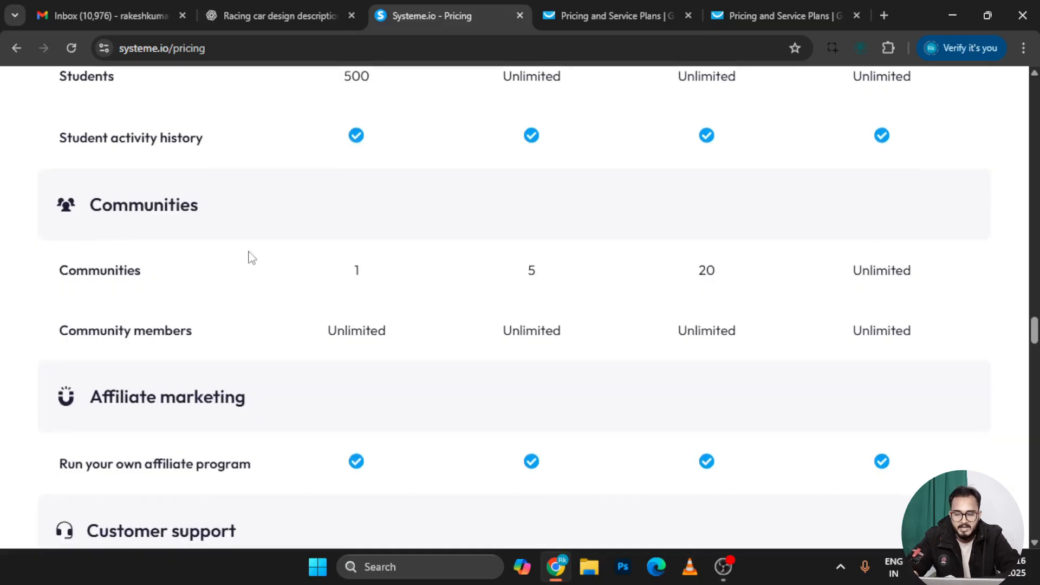
{"action": "scroll", "coordinate": [362, 351], "scroll_direction": "down", "scroll_amount": 2}
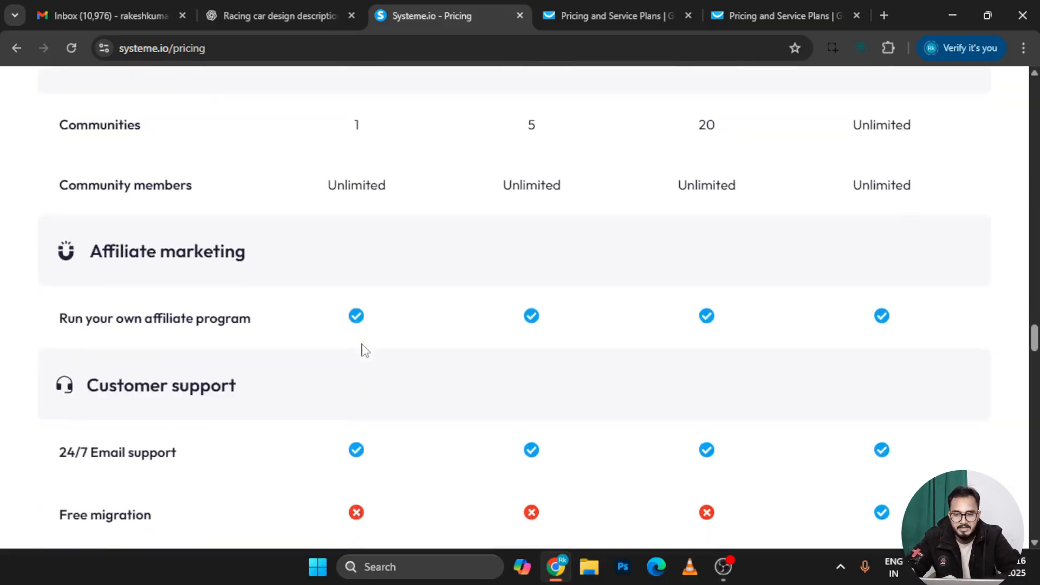
{"action": "scroll", "coordinate": [358, 399], "scroll_direction": "down", "scroll_amount": 4}
{"action": "scroll", "coordinate": [356, 400], "scroll_direction": "down", "scroll_amount": 20}
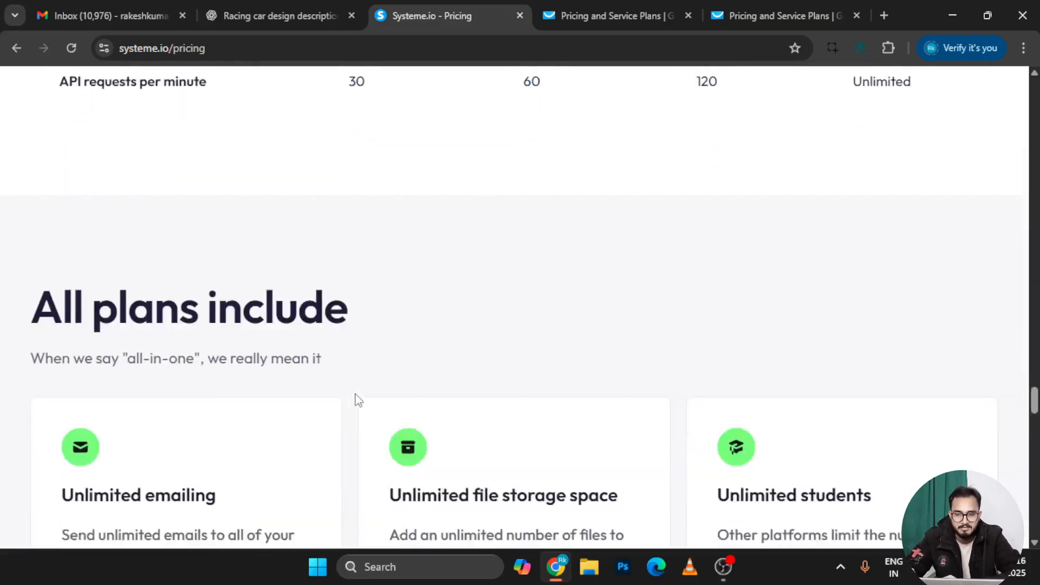
{"action": "scroll", "coordinate": [356, 400], "scroll_direction": "up", "scroll_amount": 20}
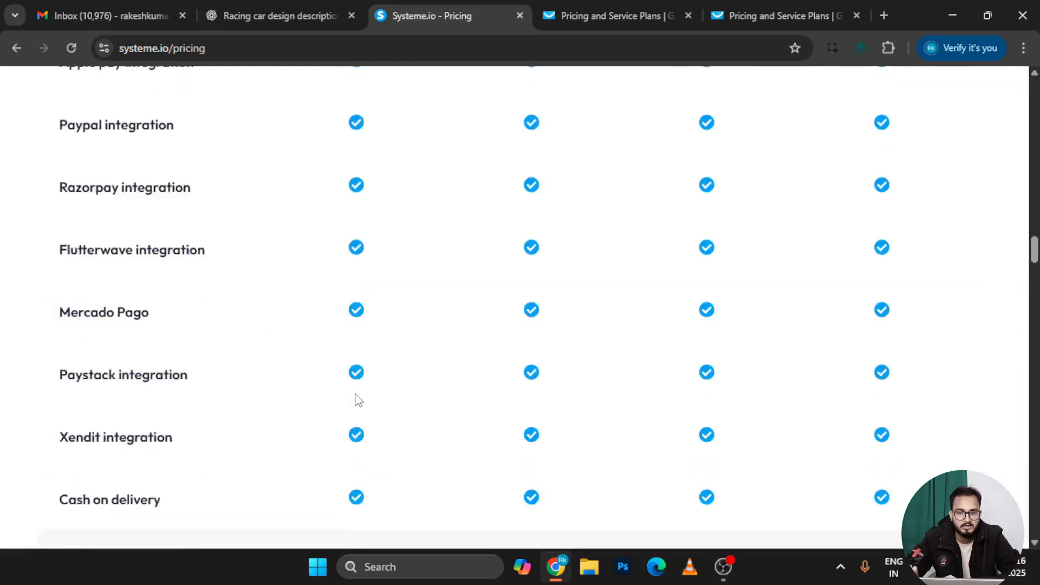
{"action": "scroll", "coordinate": [358, 400], "scroll_direction": "up", "scroll_amount": 8}
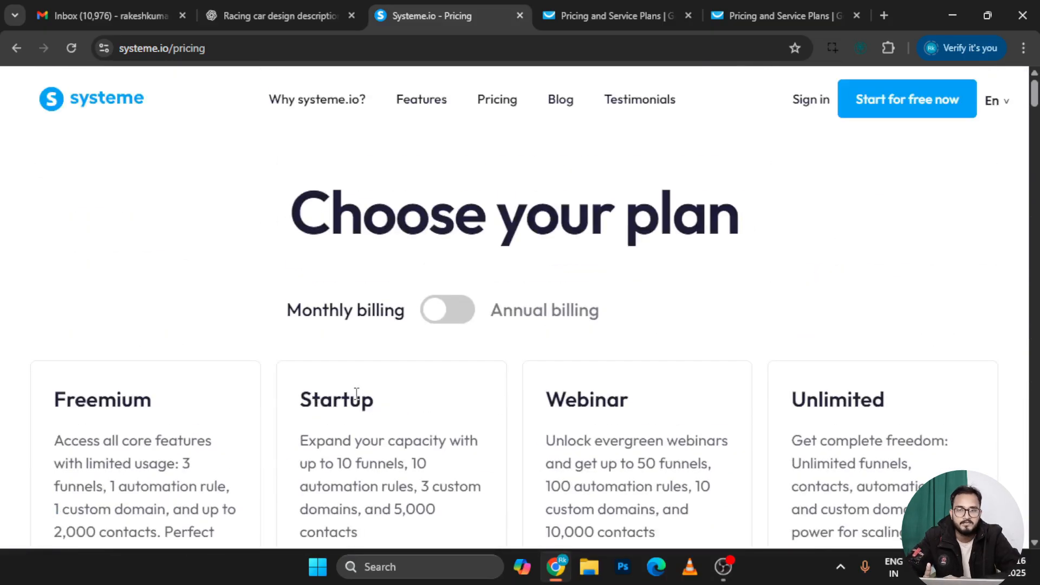
On GetResponse pricing, set the list size to 2,500 contacts and check Starter's 2109 price
{"action": "left_click", "coordinate": [575, 16]}
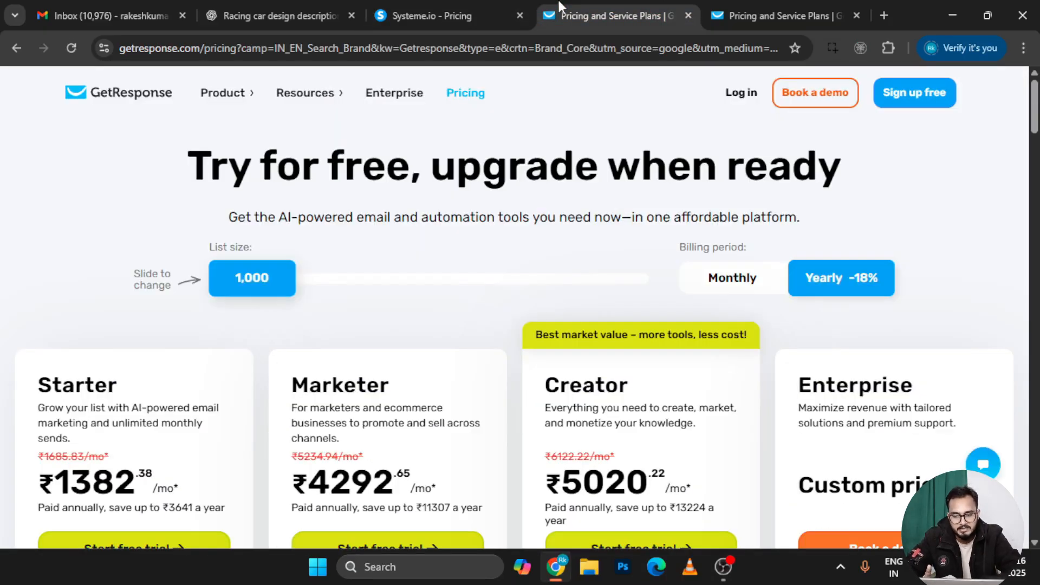
{"action": "scroll", "coordinate": [371, 260], "scroll_direction": "down", "scroll_amount": 3}
{"action": "scroll", "coordinate": [303, 357], "scroll_direction": "up", "scroll_amount": 3}
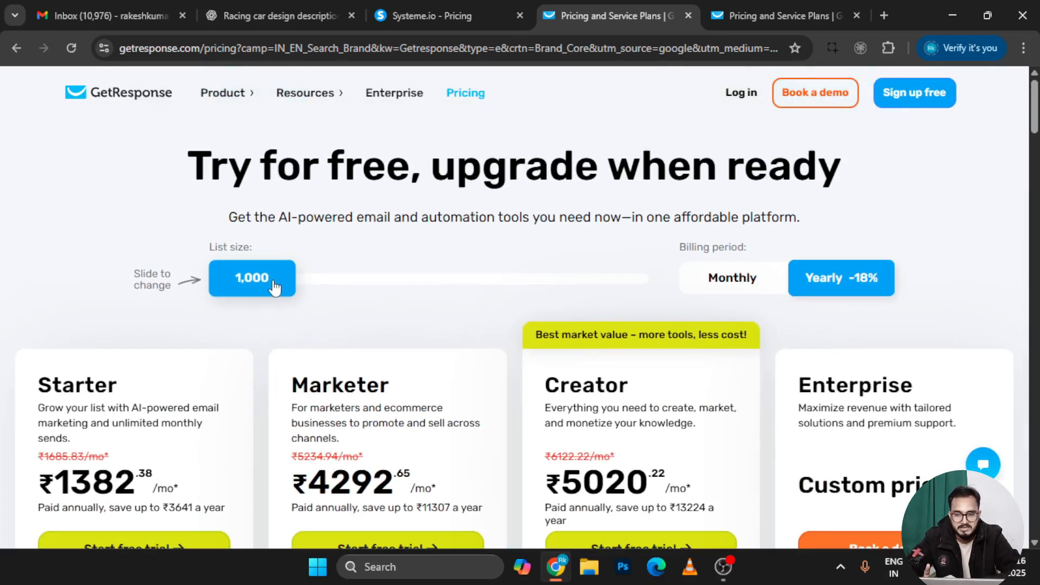
{"action": "left_click", "coordinate": [304, 287]}
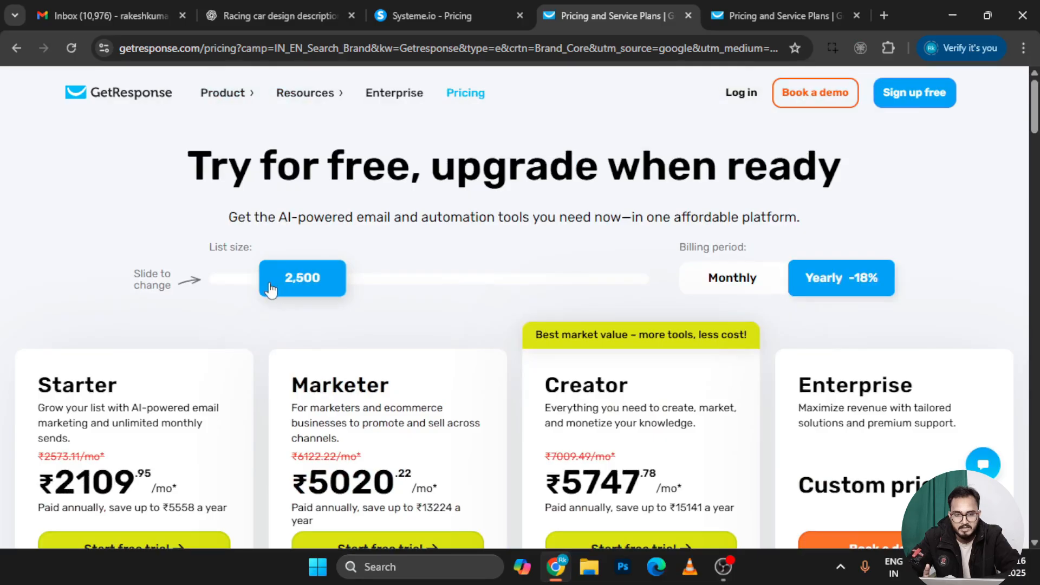
{"action": "scroll", "coordinate": [313, 330], "scroll_direction": "down", "scroll_amount": 3}
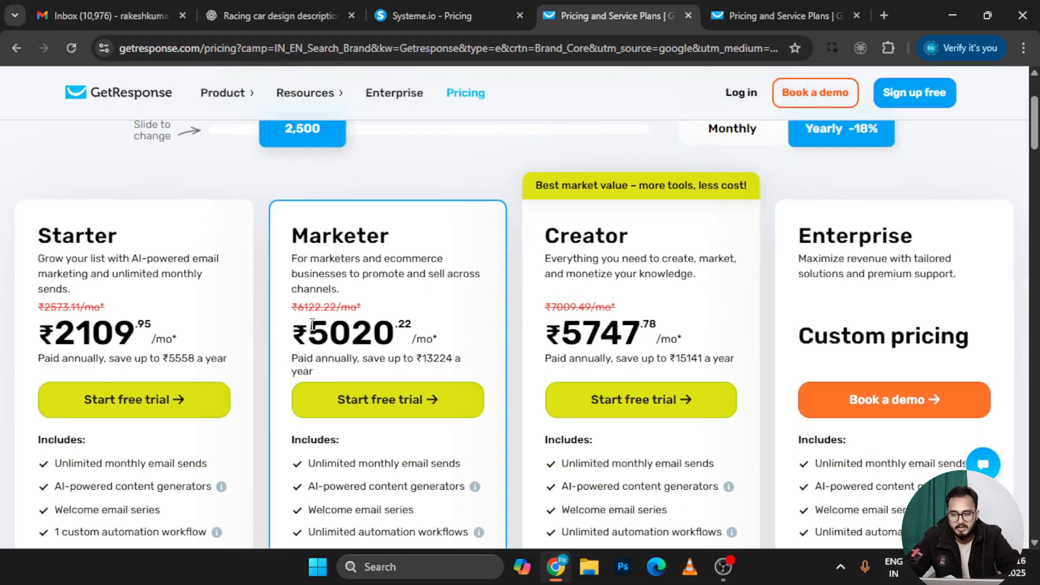
{"action": "left_click_drag", "start_coordinate": [139, 346], "coordinate": [65, 333]}
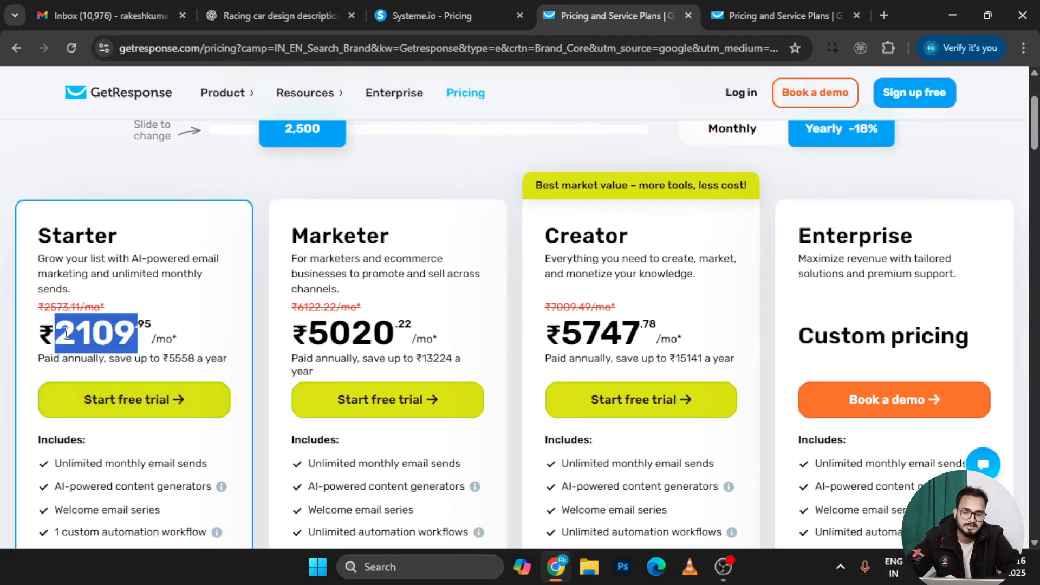
{"action": "left_click", "coordinate": [123, 325]}
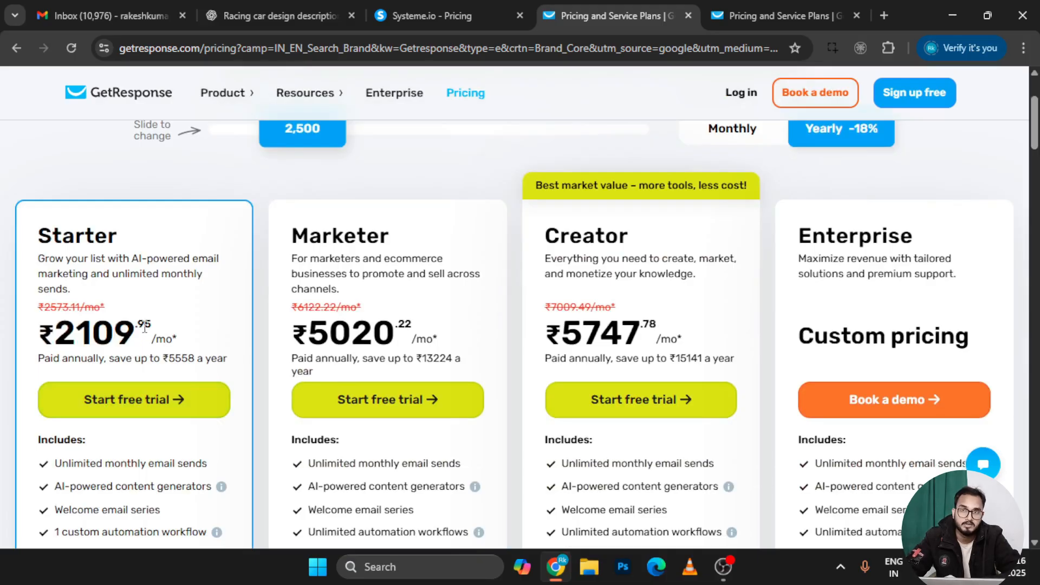
Switch to monthly billing and highlight Starter's ₹2573.11 monthly price
{"action": "scroll", "coordinate": [144, 327], "scroll_direction": "up", "scroll_amount": 3}
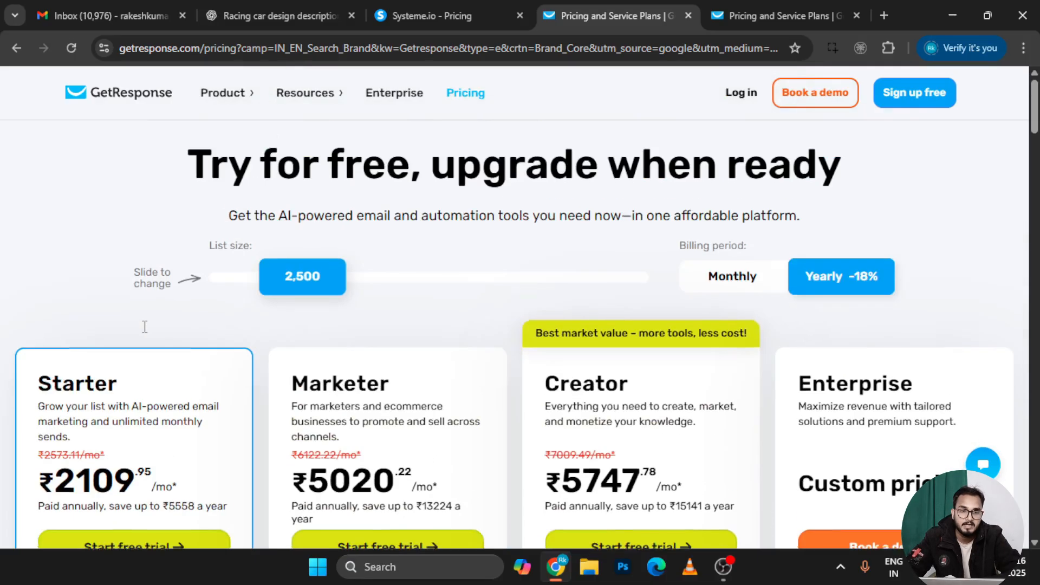
{"action": "left_click", "coordinate": [732, 280]}
{"action": "left_click_drag", "start_coordinate": [150, 495], "coordinate": [53, 491]}
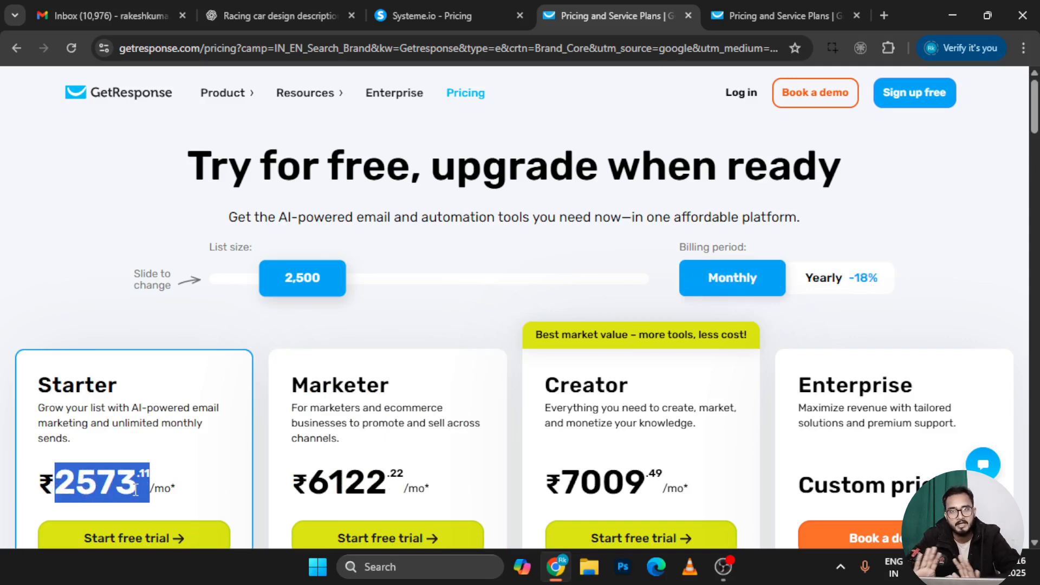
{"action": "scroll", "coordinate": [135, 490], "scroll_direction": "down", "scroll_amount": 3}
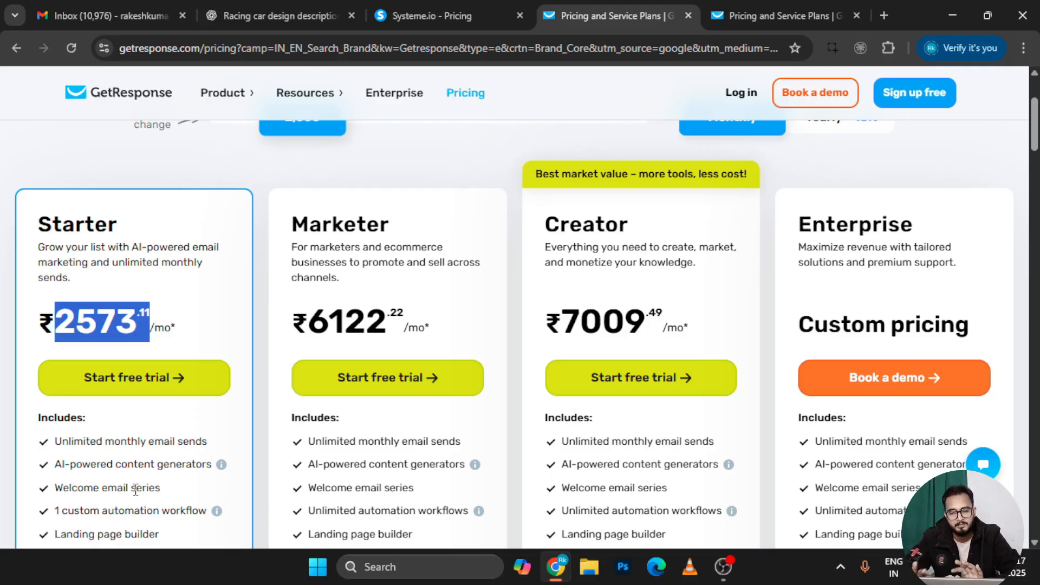
{"action": "scroll", "coordinate": [136, 492], "scroll_direction": "down", "scroll_amount": 2}
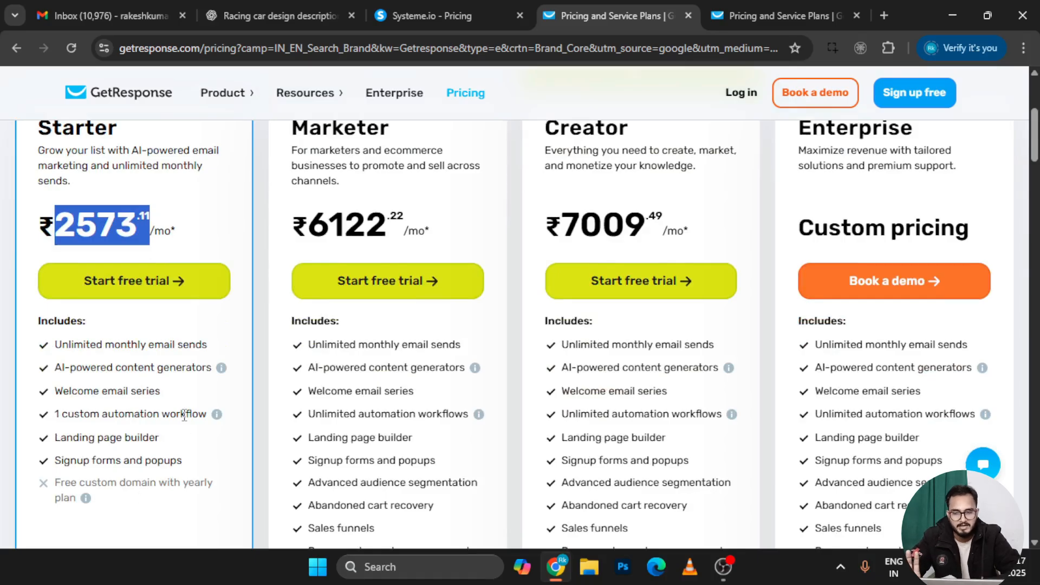
{"action": "scroll", "coordinate": [100, 433], "scroll_direction": "down", "scroll_amount": 3}
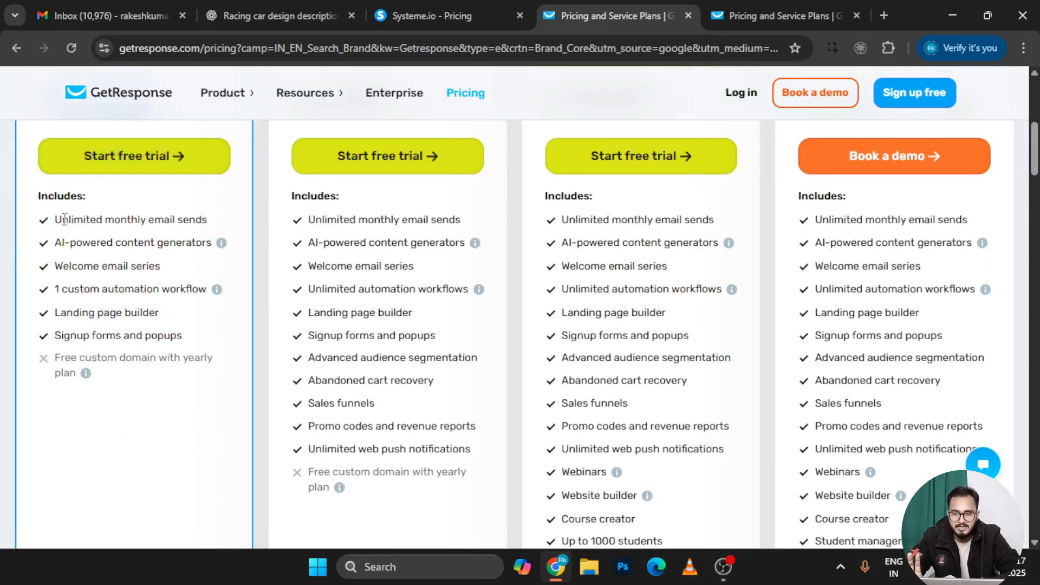
{"action": "right_click", "coordinate": [209, 227]}
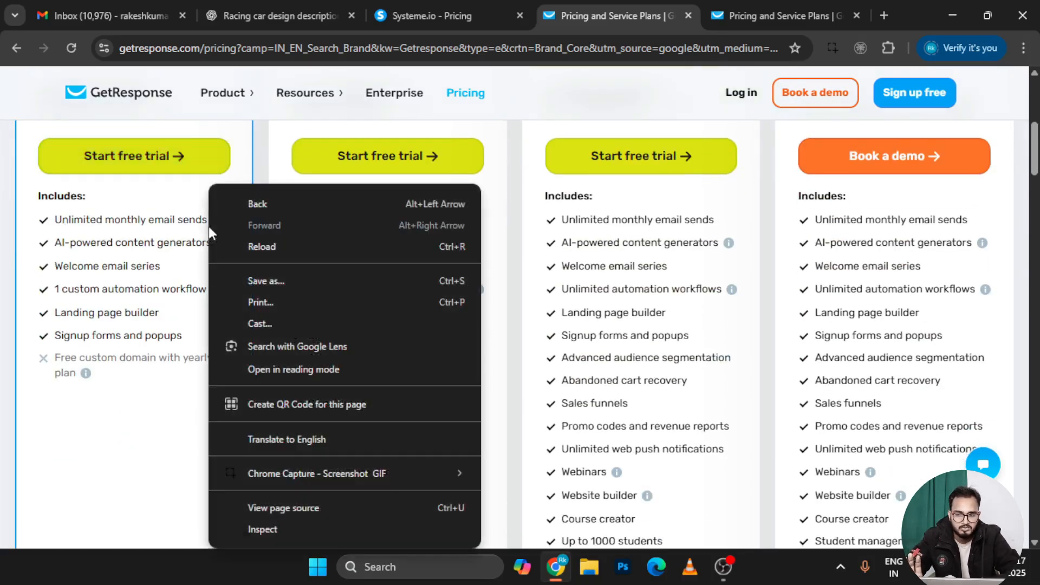
{"action": "left_click", "coordinate": [165, 214]}
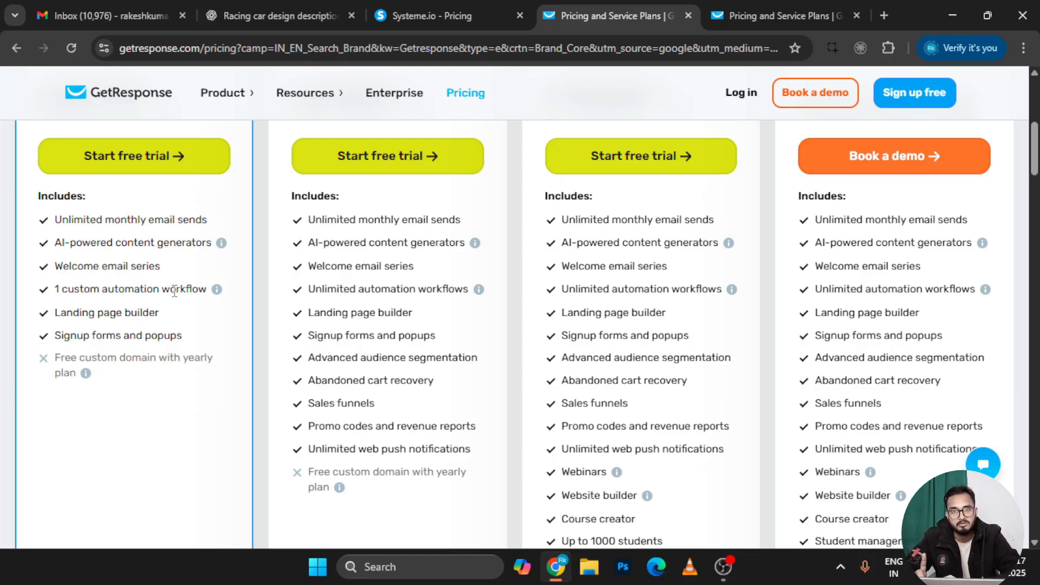
{"action": "double_click", "coordinate": [111, 317]}
{"action": "left_click", "coordinate": [116, 346]}
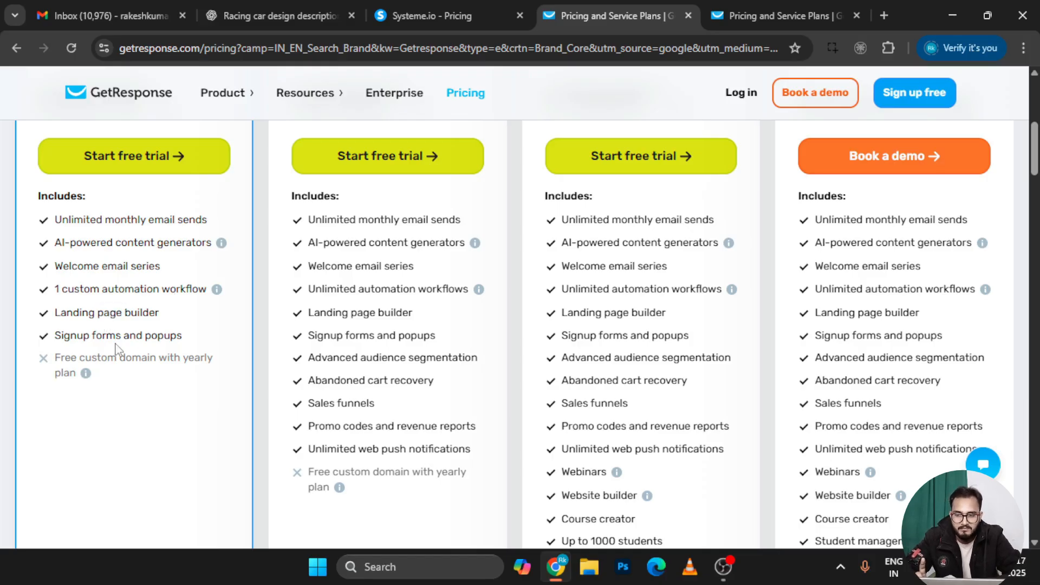
{"action": "double_click", "coordinate": [116, 339]}
{"action": "left_click", "coordinate": [148, 351]}
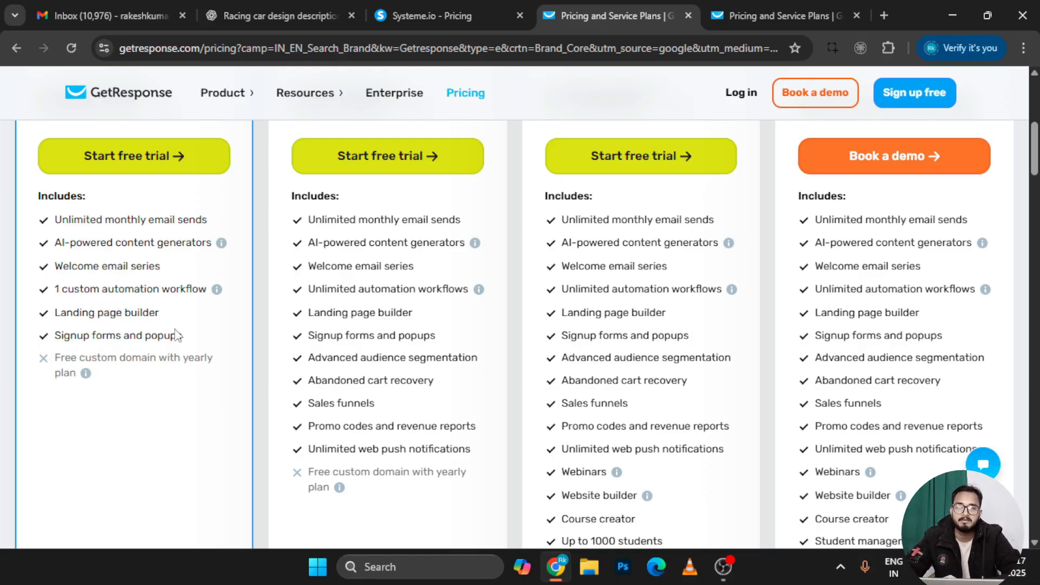
{"action": "scroll", "coordinate": [175, 336], "scroll_direction": "up", "scroll_amount": 7}
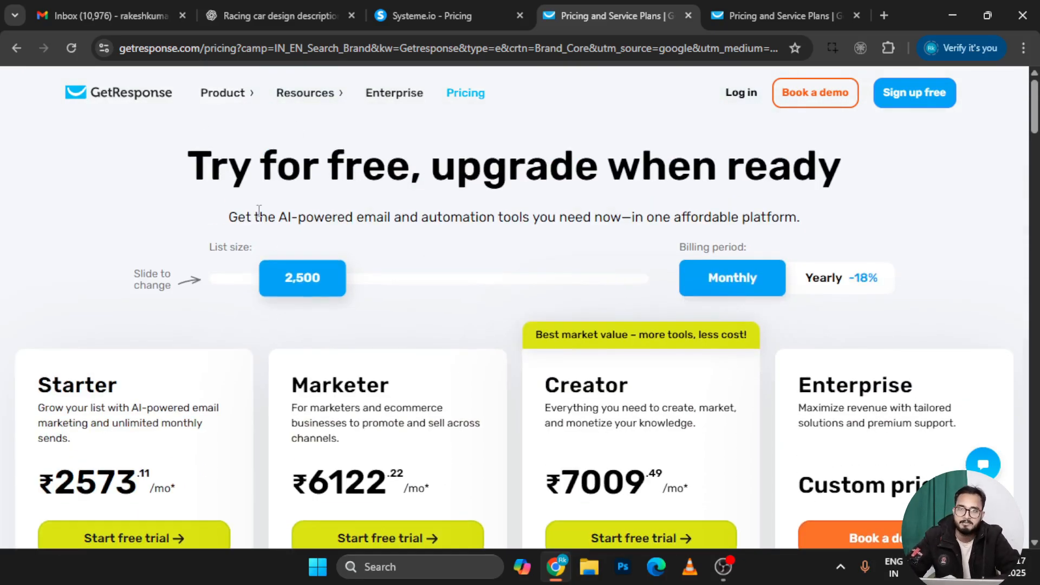
{"action": "scroll", "coordinate": [564, 315], "scroll_direction": "down", "scroll_amount": 5}
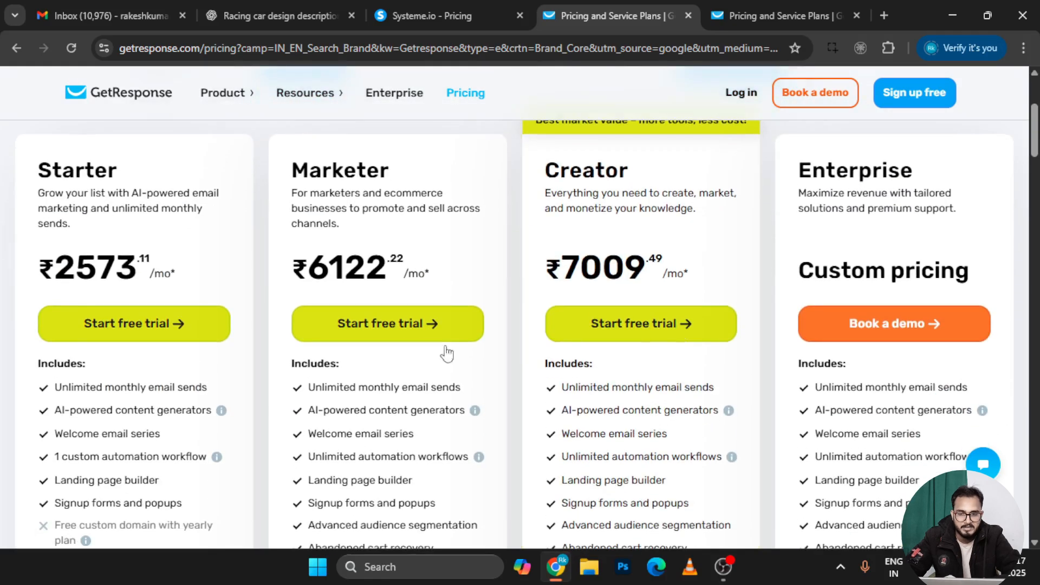
{"action": "scroll", "coordinate": [406, 392], "scroll_direction": "up", "scroll_amount": 5}
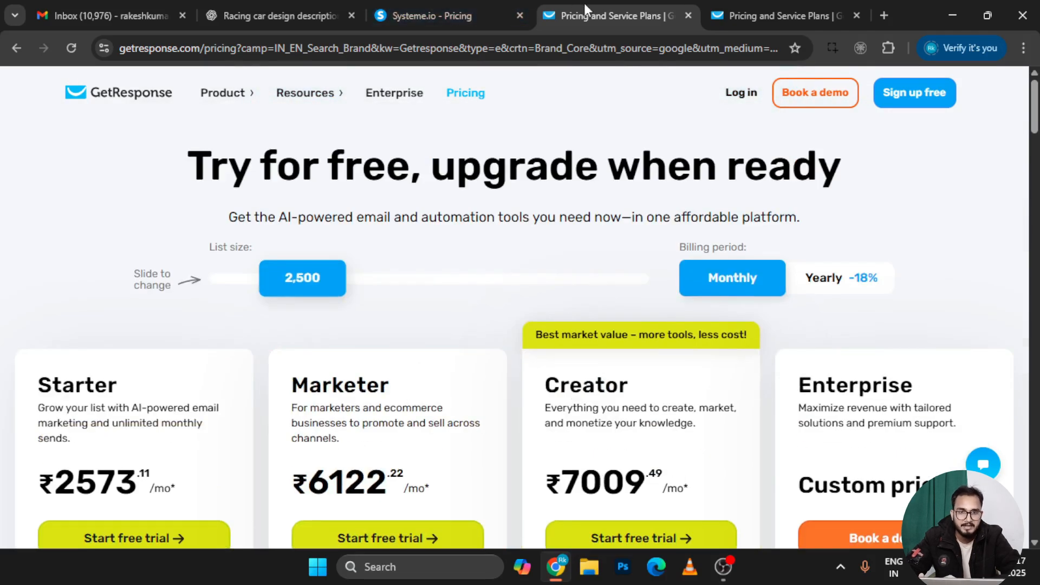
Show AWeber's plans billed monthly for 1,001–2,500 subscribers
{"action": "left_click", "coordinate": [734, 7]}
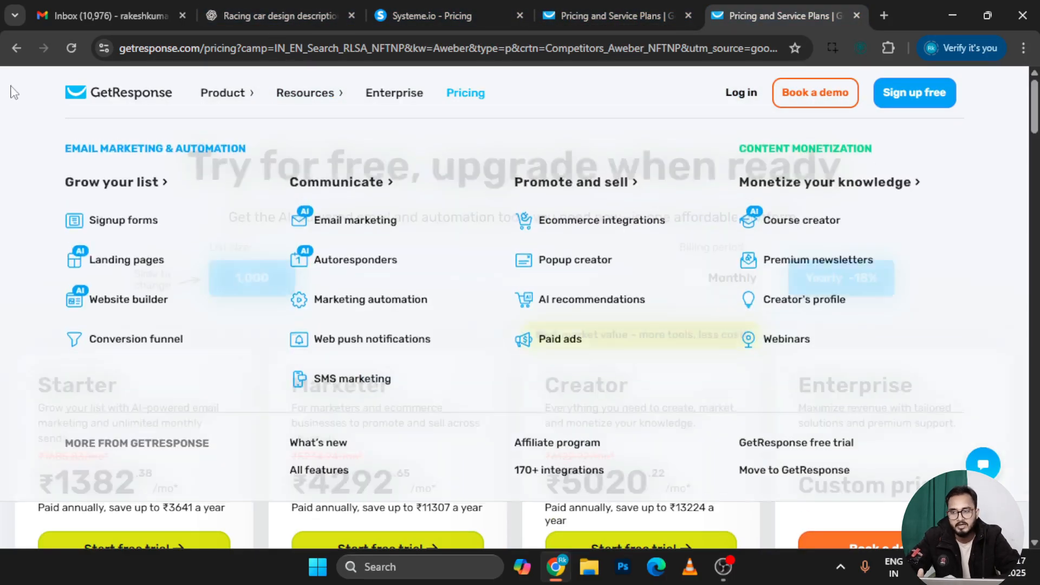
{"action": "left_click", "coordinate": [14, 51]}
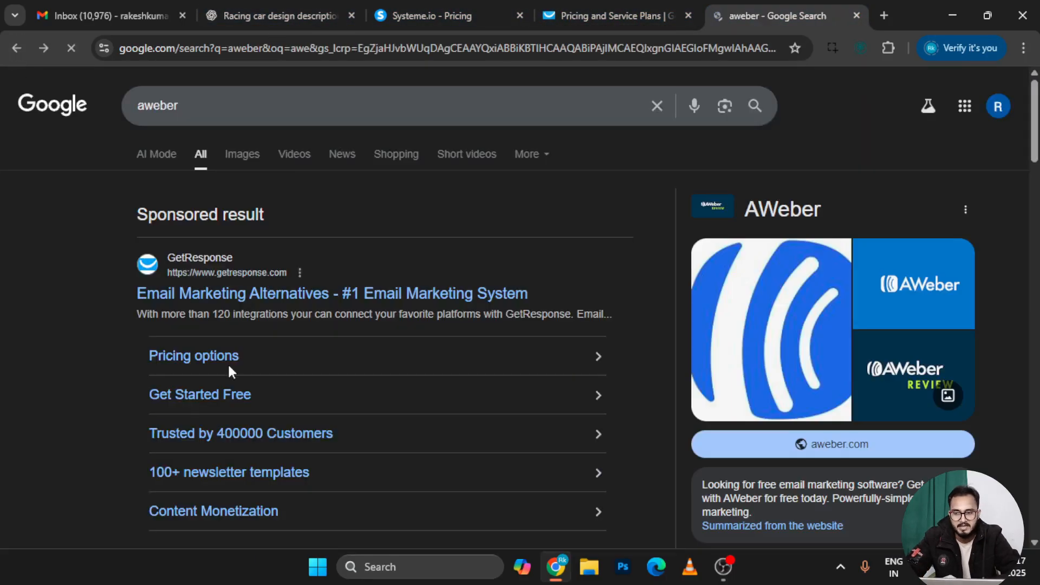
{"action": "scroll", "coordinate": [240, 330], "scroll_direction": "down", "scroll_amount": 8}
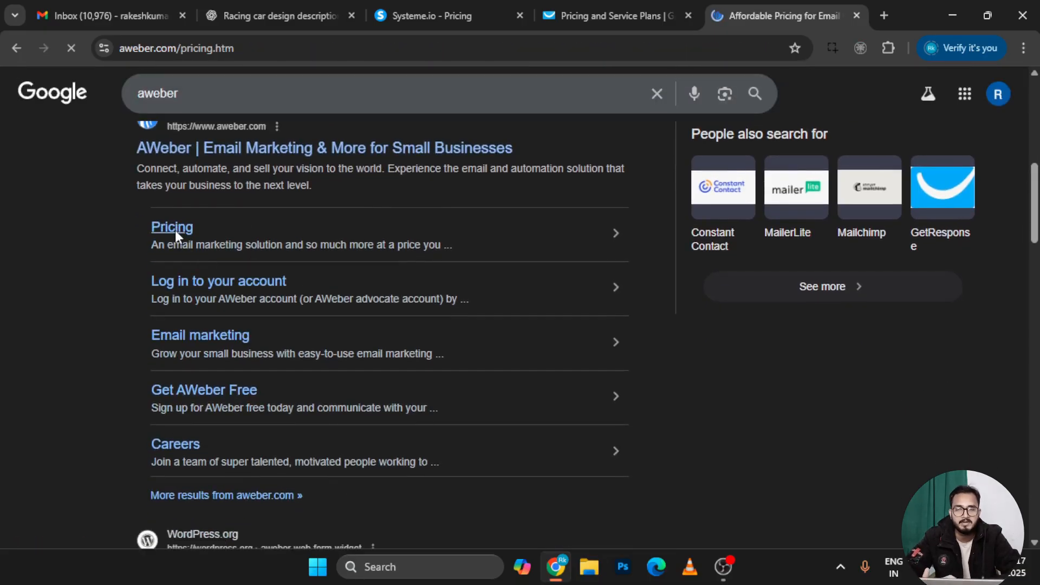
{"action": "scroll", "coordinate": [420, 433], "scroll_direction": "down", "scroll_amount": 3}
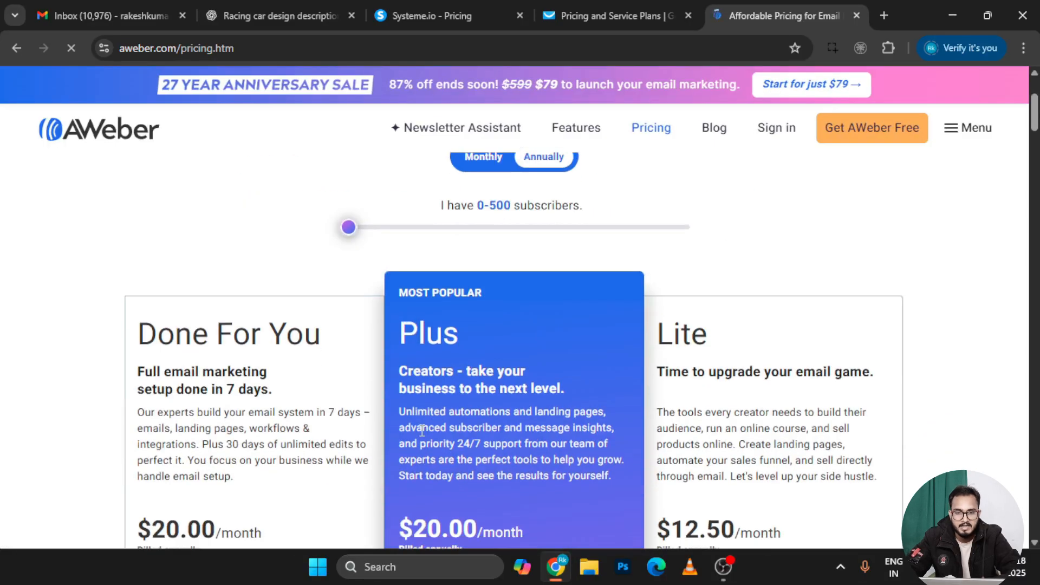
{"action": "left_click", "coordinate": [490, 166]}
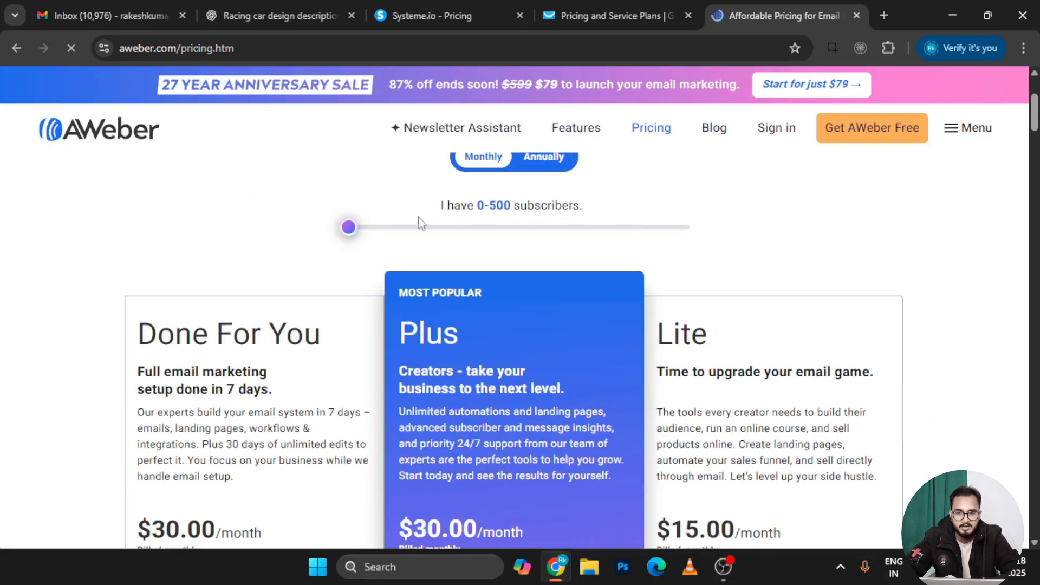
{"action": "left_click", "coordinate": [385, 228]}
{"action": "left_click_drag", "start_coordinate": [386, 233], "coordinate": [411, 237]}
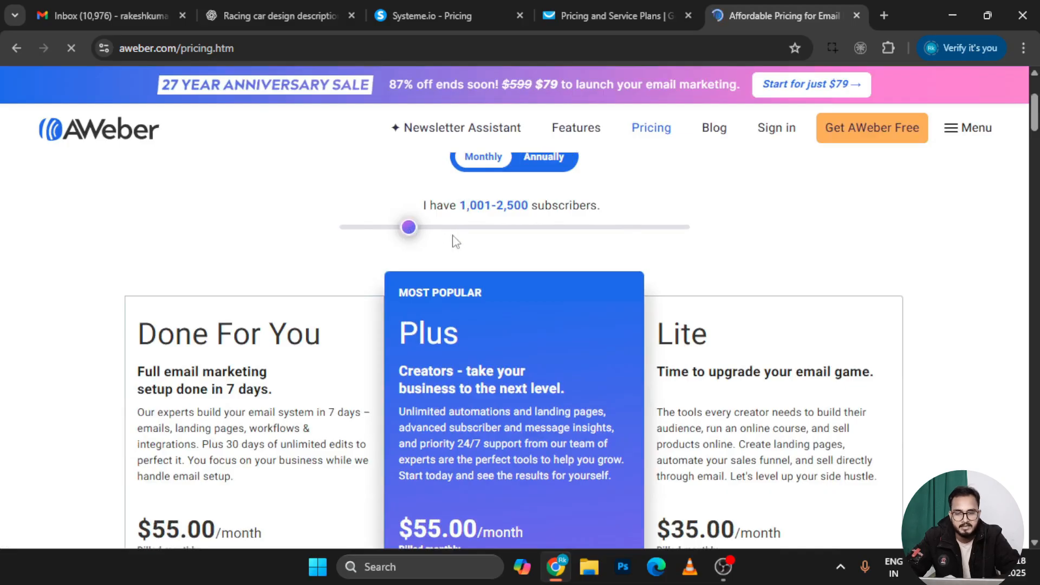
Highlight the Lite plan's $35.00 price, 1 email list and email automations limit
{"action": "scroll", "coordinate": [455, 247], "scroll_direction": "down", "scroll_amount": 2}
{"action": "scroll", "coordinate": [458, 259], "scroll_direction": "down", "scroll_amount": 2}
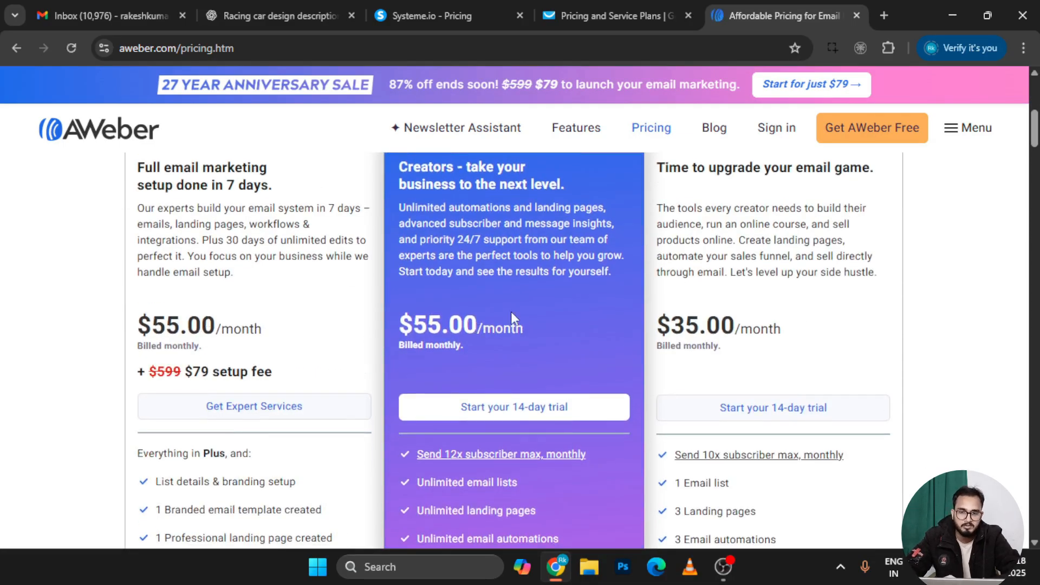
{"action": "scroll", "coordinate": [515, 319], "scroll_direction": "up", "scroll_amount": 3}
{"action": "scroll", "coordinate": [699, 443], "scroll_direction": "down", "scroll_amount": 4}
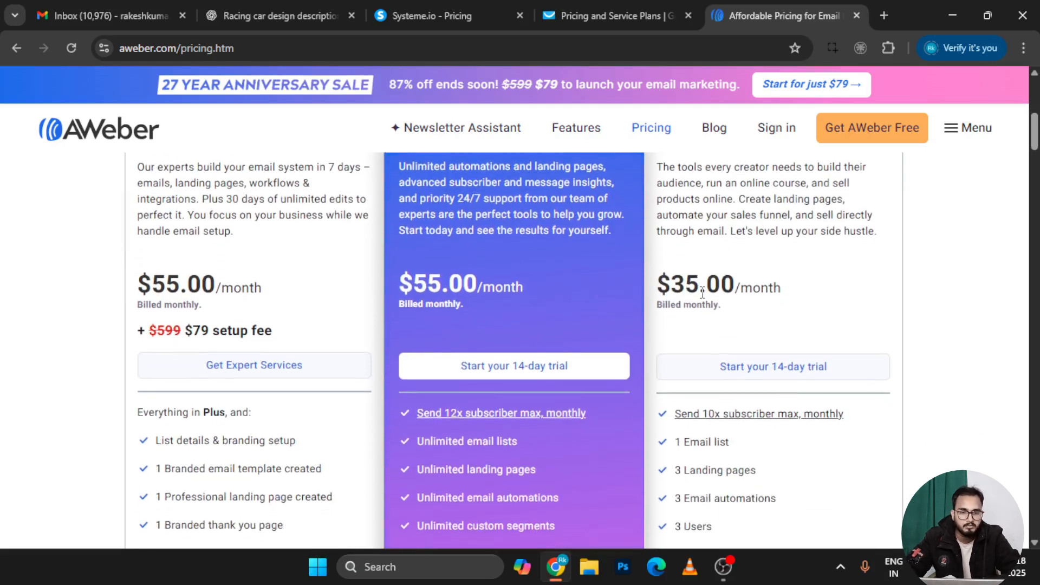
{"action": "left_click_drag", "start_coordinate": [701, 291], "coordinate": [674, 294]}
{"action": "scroll", "coordinate": [674, 294], "scroll_direction": "down", "scroll_amount": 4}
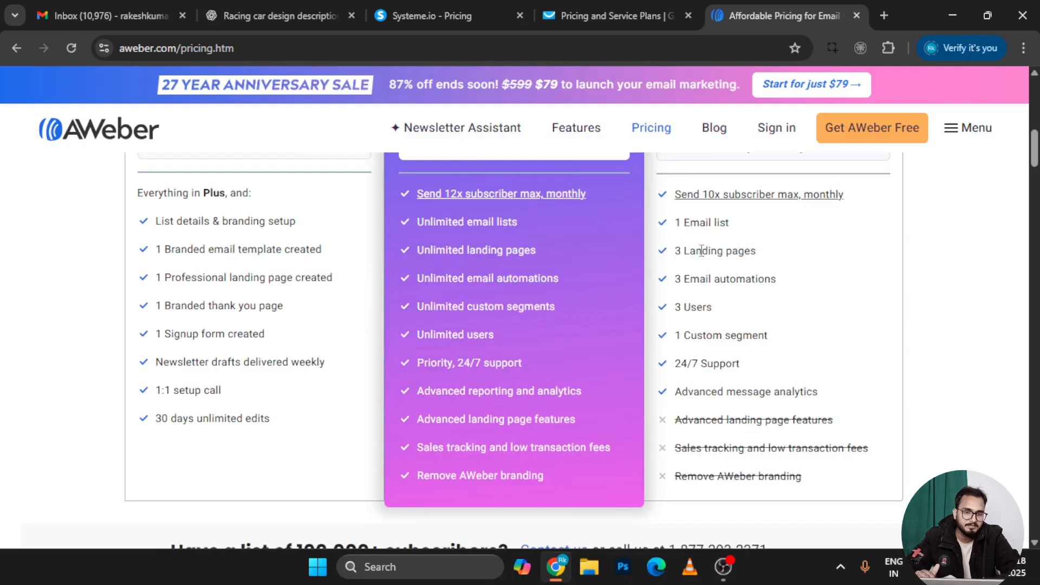
{"action": "right_click", "coordinate": [745, 253]}
{"action": "left_click", "coordinate": [727, 255]}
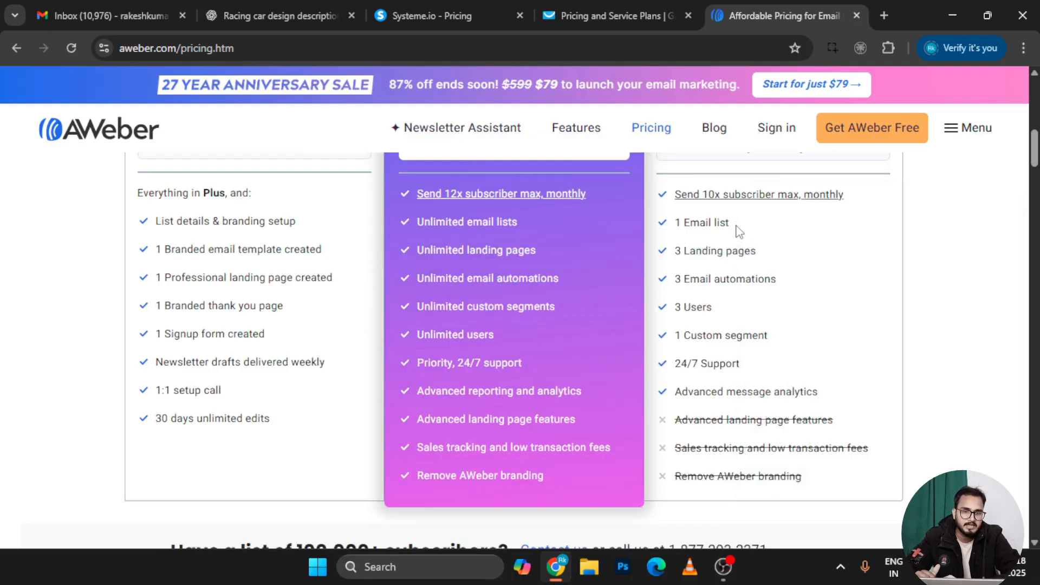
{"action": "left_click_drag", "start_coordinate": [736, 228], "coordinate": [672, 223]}
{"action": "left_click_drag", "start_coordinate": [775, 279], "coordinate": [682, 271]}
{"action": "left_click", "coordinate": [707, 306]}
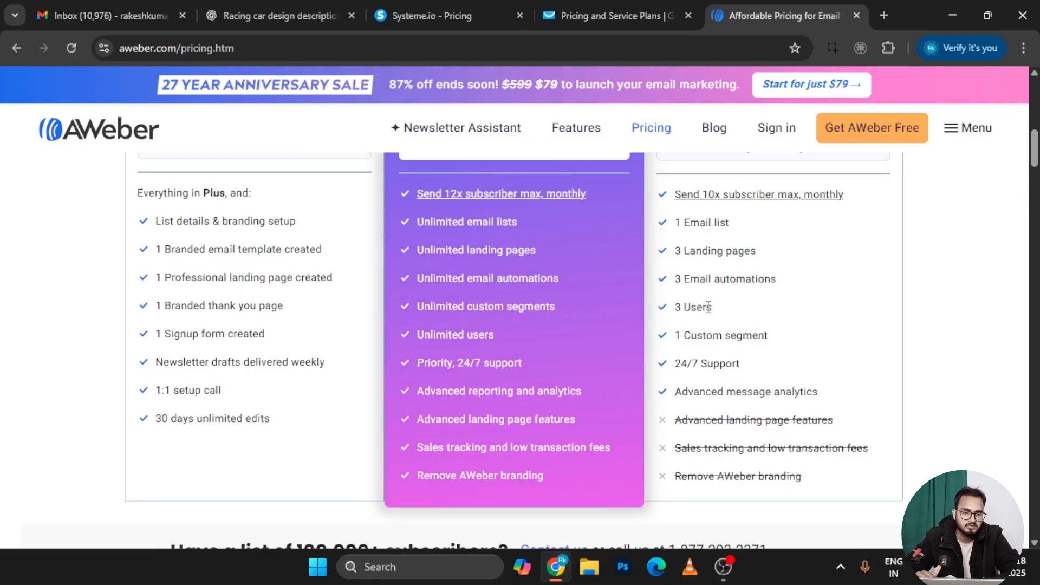
Highlight Lite's 1 custom segment and advanced message analytics, then scroll back to the top
{"action": "right_click", "coordinate": [677, 317]}
{"action": "left_click", "coordinate": [632, 359]}
{"action": "left_click_drag", "start_coordinate": [772, 339], "coordinate": [675, 340]}
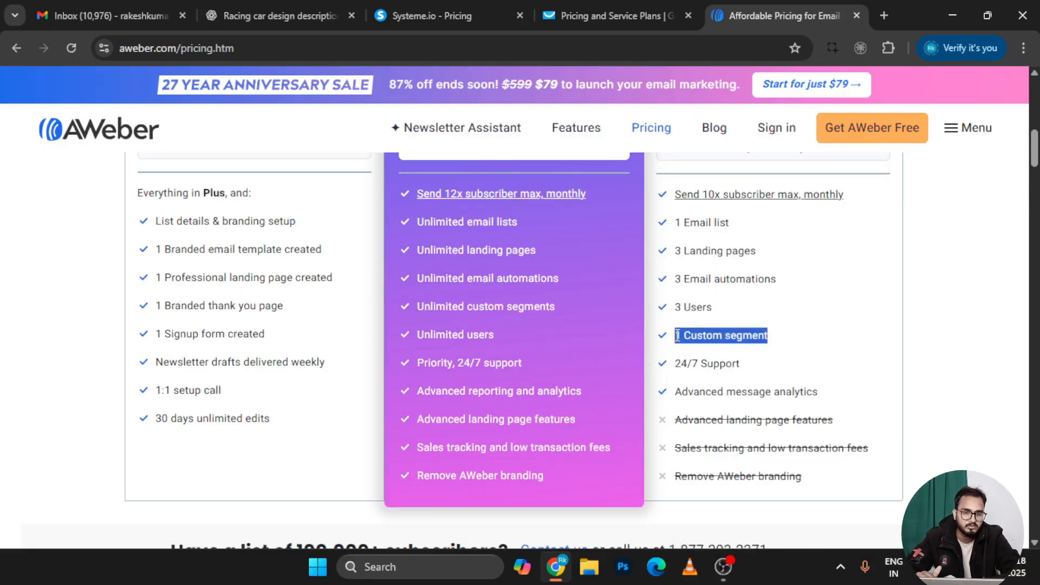
{"action": "left_click", "coordinate": [738, 368]}
{"action": "right_click", "coordinate": [671, 379]}
{"action": "left_click", "coordinate": [758, 414]}
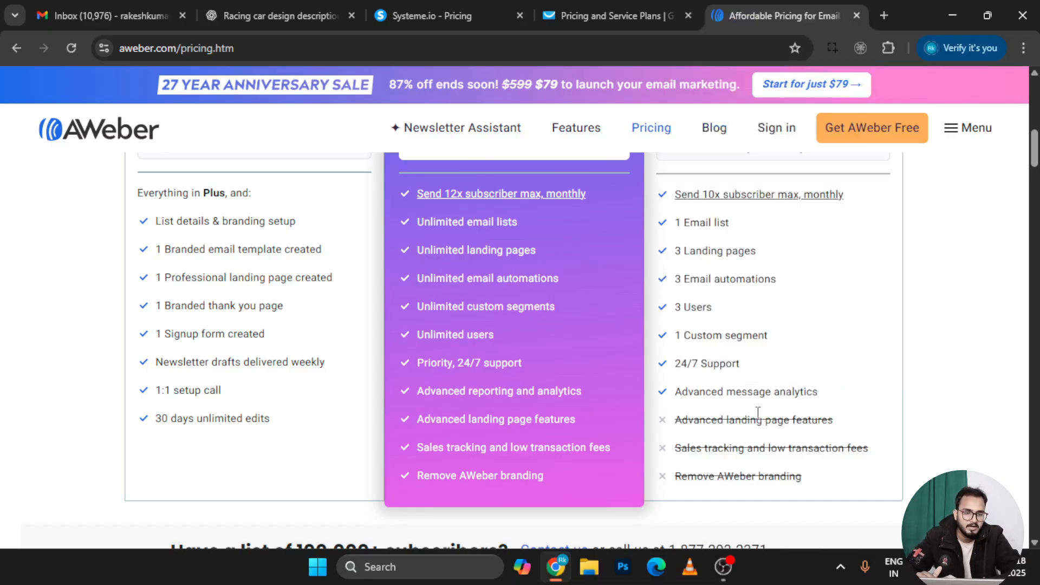
{"action": "left_click_drag", "start_coordinate": [824, 403], "coordinate": [671, 394]}
{"action": "left_click", "coordinate": [672, 394]}
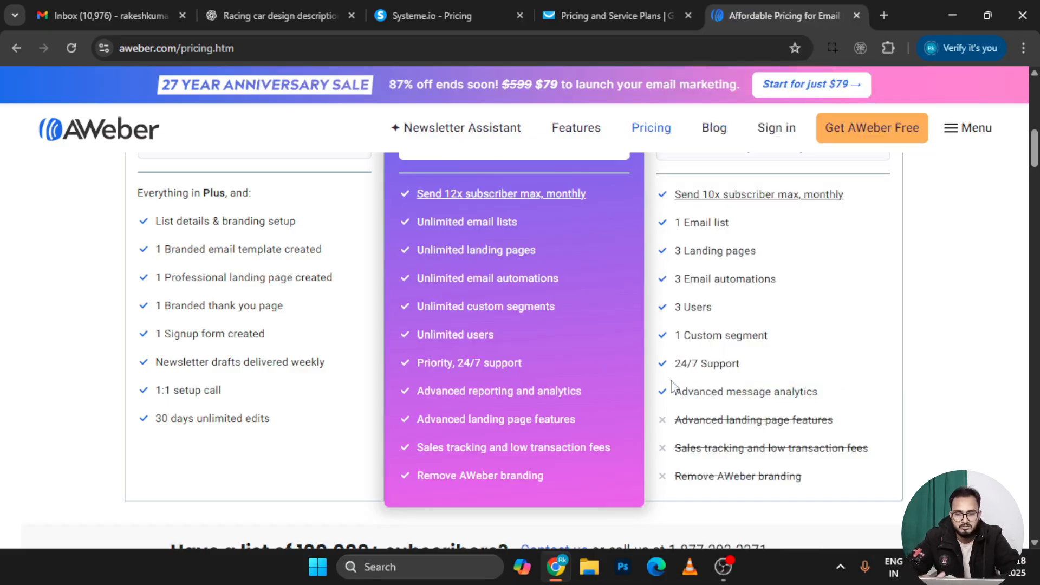
{"action": "scroll", "coordinate": [562, 278], "scroll_direction": "up", "scroll_amount": 3}
{"action": "scroll", "coordinate": [562, 272], "scroll_direction": "up", "scroll_amount": 7}
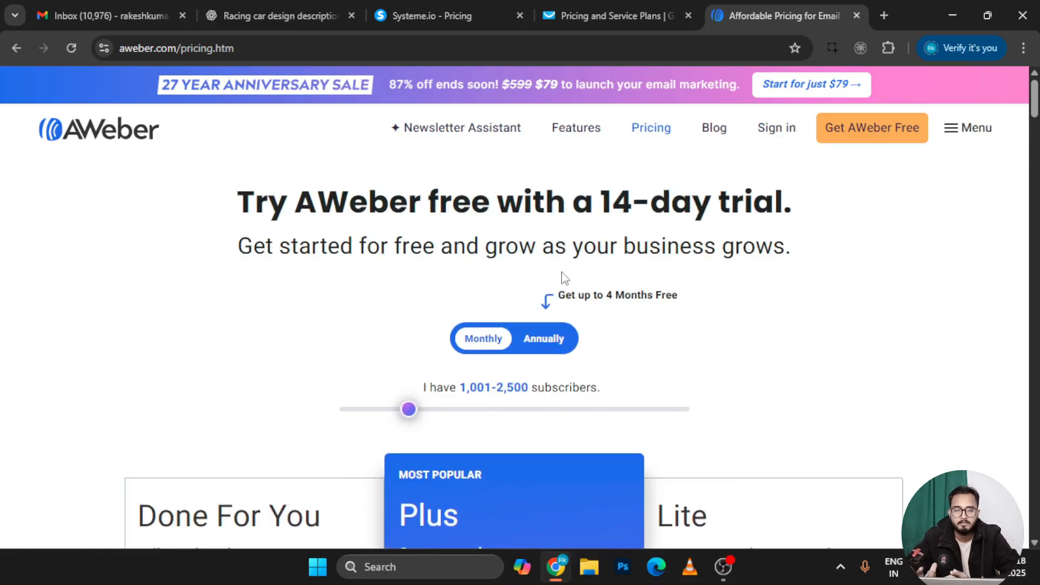
From Systeme.io pricing, open Start for free, enter a temporary email address, and get started
{"action": "left_click", "coordinate": [434, 7]}
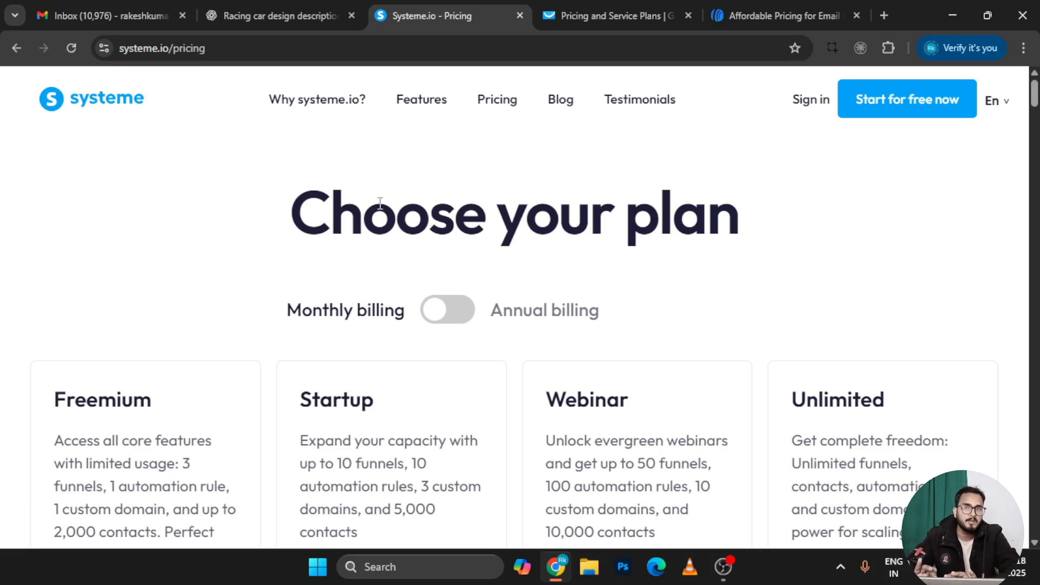
{"action": "scroll", "coordinate": [380, 203], "scroll_direction": "down", "scroll_amount": 2}
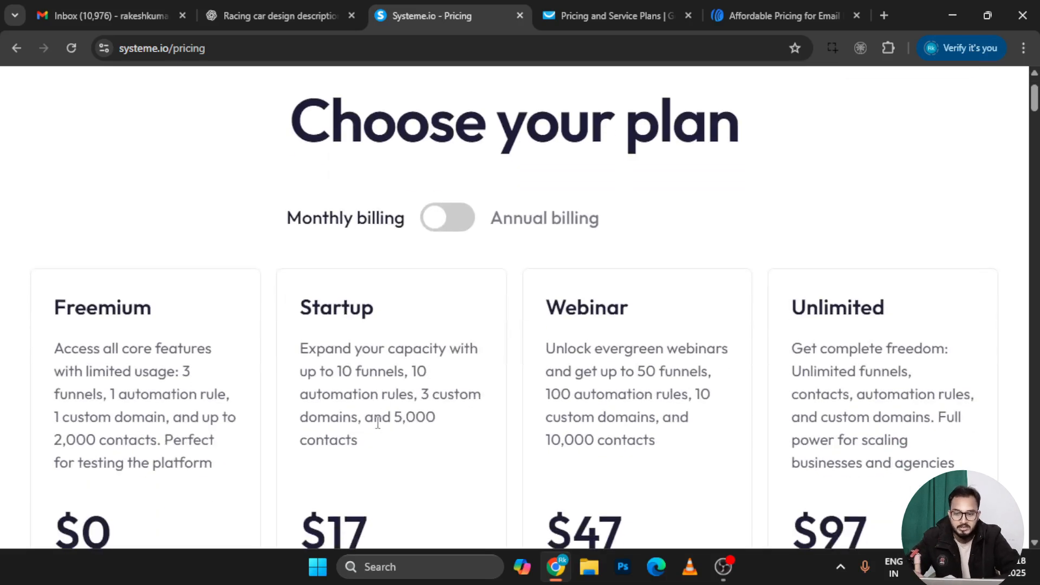
{"action": "scroll", "coordinate": [378, 425], "scroll_direction": "down", "scroll_amount": 1}
{"action": "scroll", "coordinate": [380, 428], "scroll_direction": "down", "scroll_amount": 1}
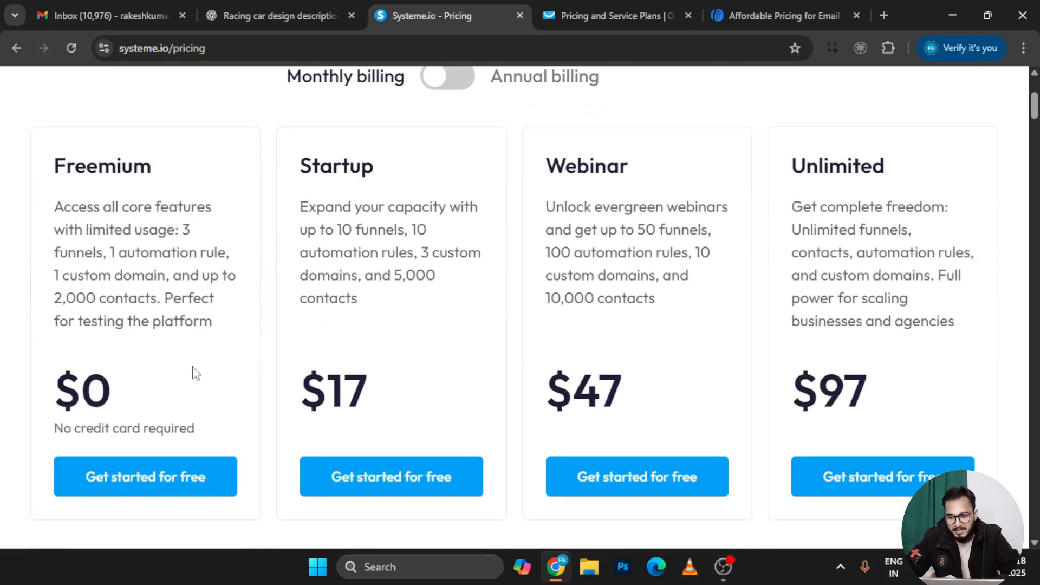
{"action": "scroll", "coordinate": [142, 396], "scroll_direction": "up", "scroll_amount": 3}
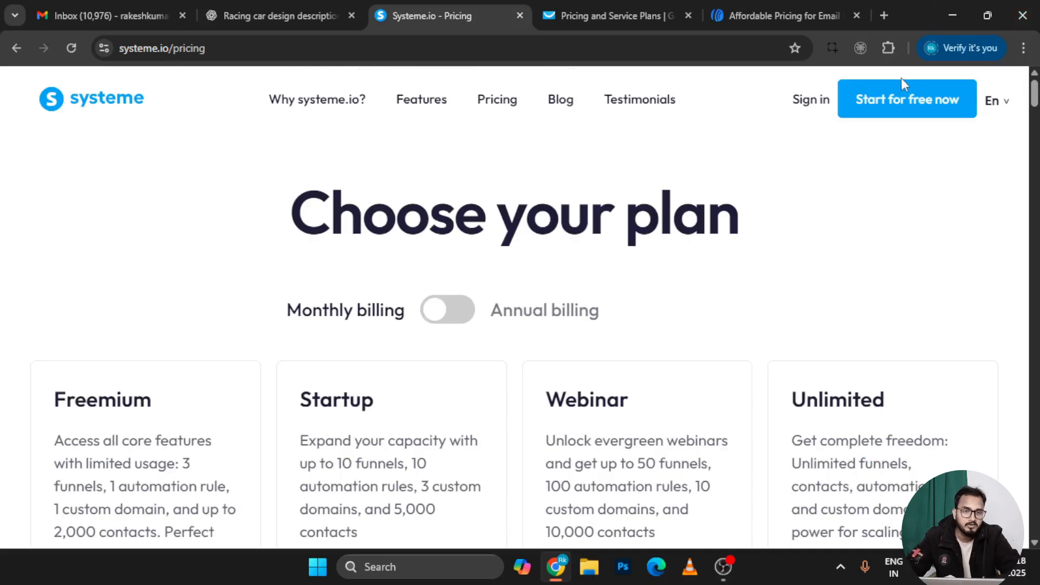
{"action": "left_click", "coordinate": [903, 106]}
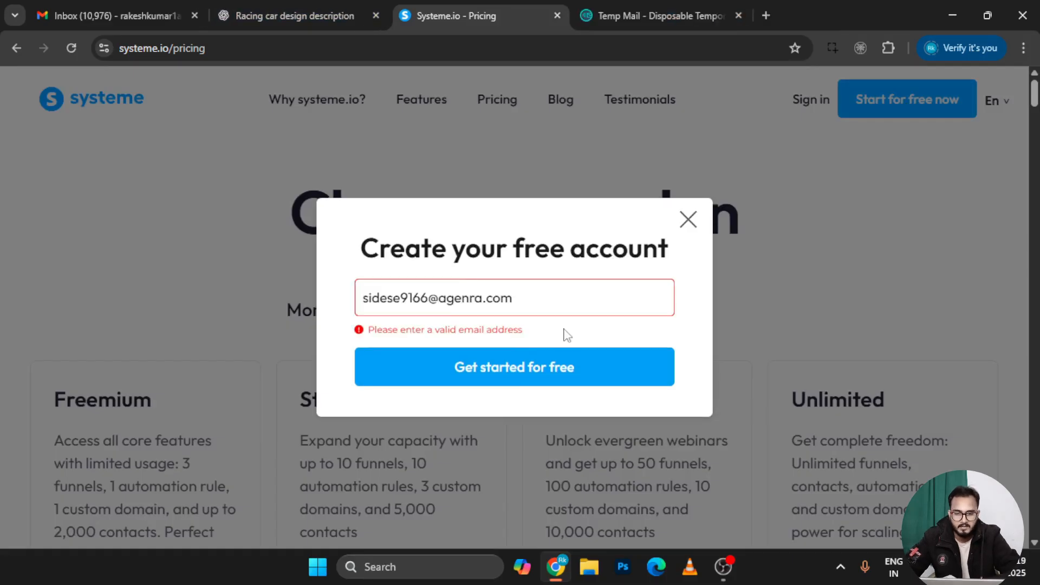
{"action": "left_click", "coordinate": [561, 330]}
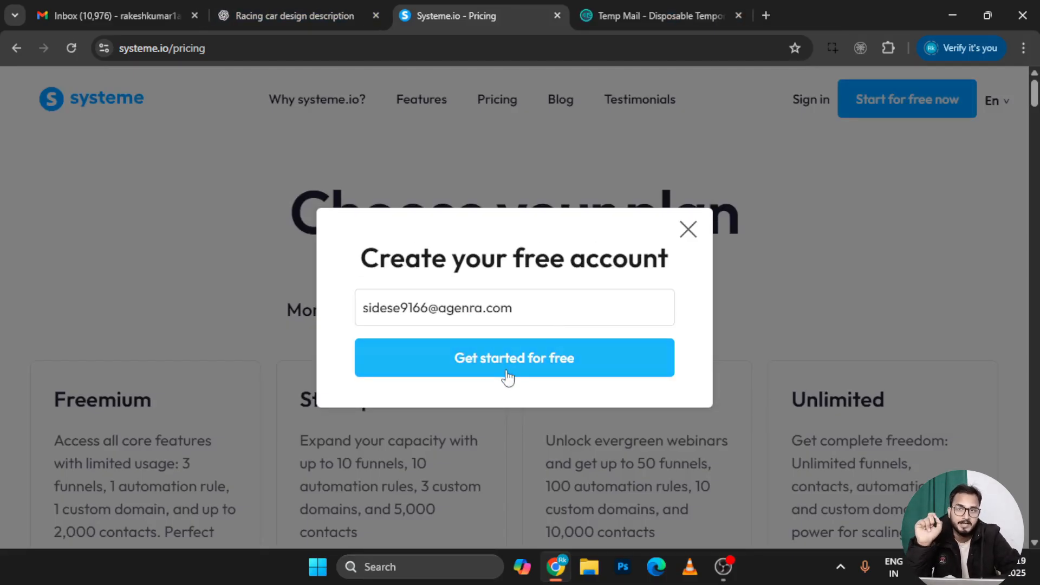
{"action": "left_click", "coordinate": [530, 359]}
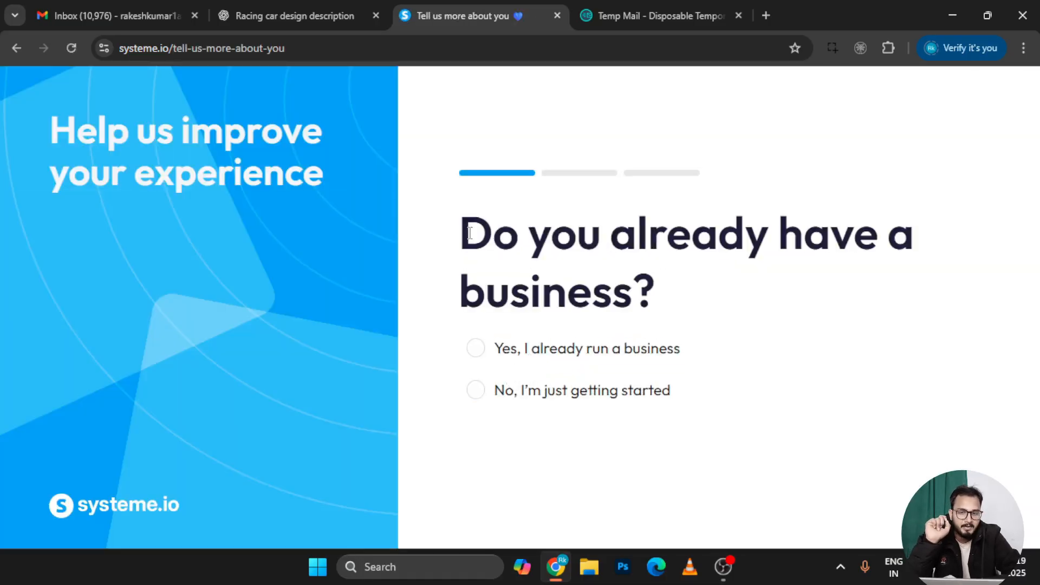
{"action": "left_click_drag", "start_coordinate": [463, 233], "coordinate": [684, 287]}
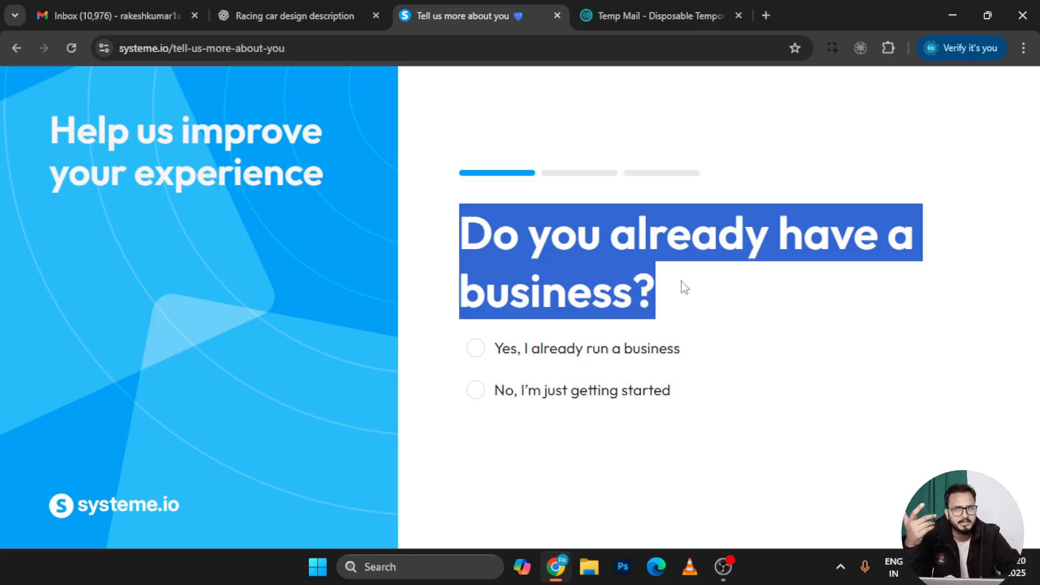
{"action": "left_click", "coordinate": [540, 278]}
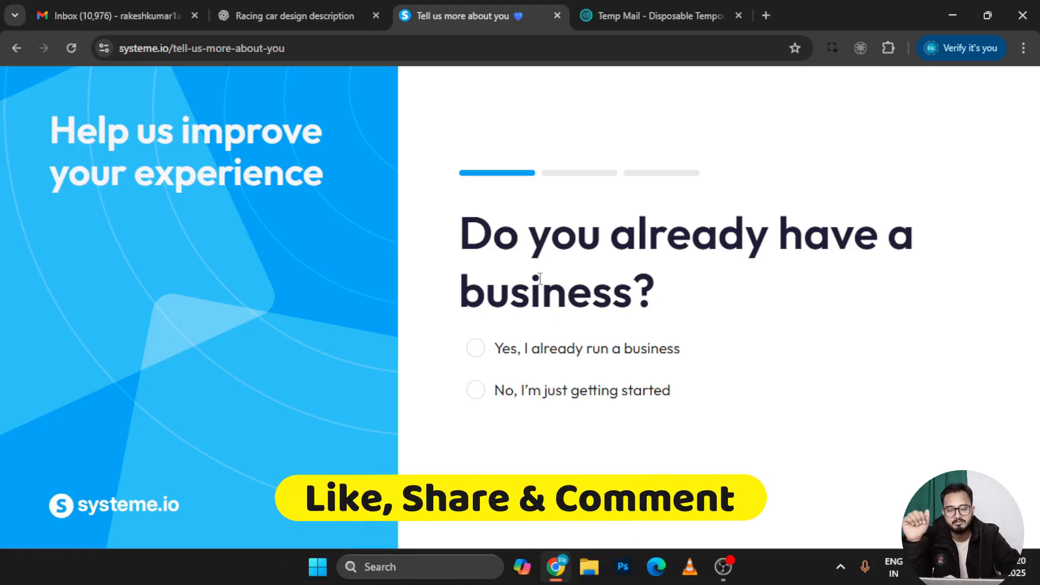
Answer that you already run a business with revenue more than $1,000/year
{"action": "left_click", "coordinate": [601, 399]}
{"action": "left_click", "coordinate": [572, 371]}
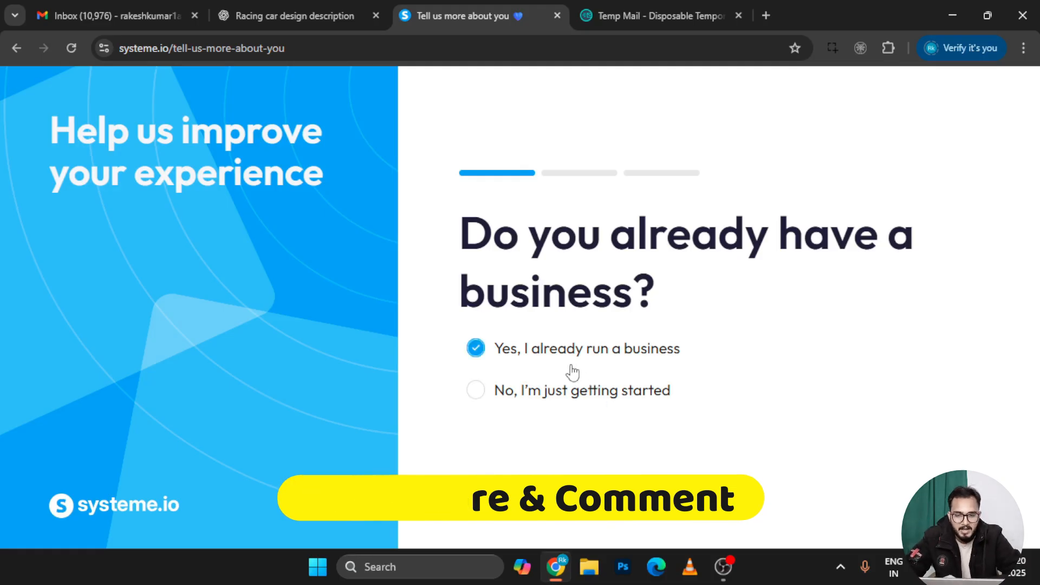
{"action": "left_click", "coordinate": [541, 391]}
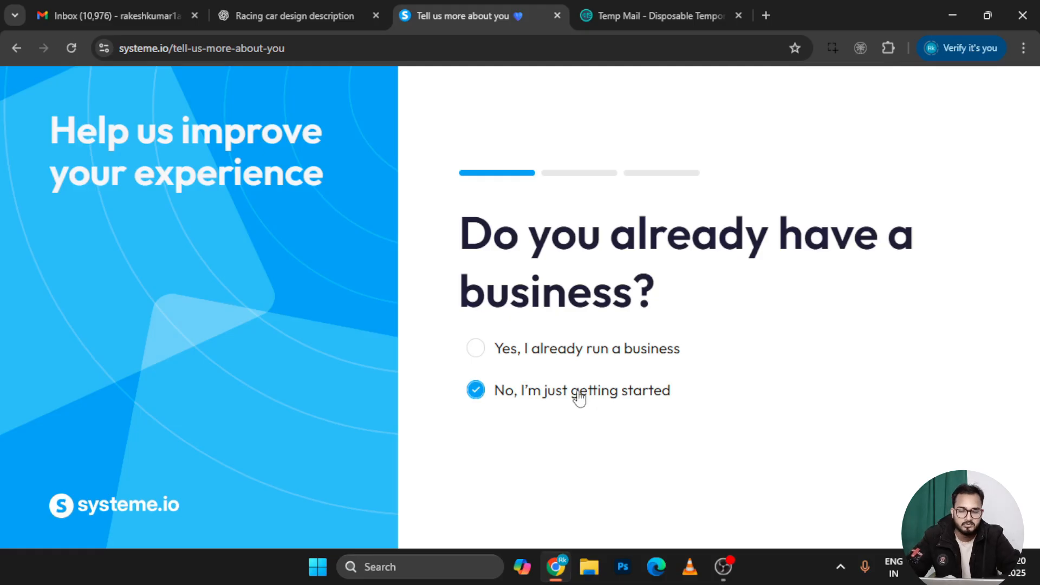
{"action": "left_click", "coordinate": [591, 349]}
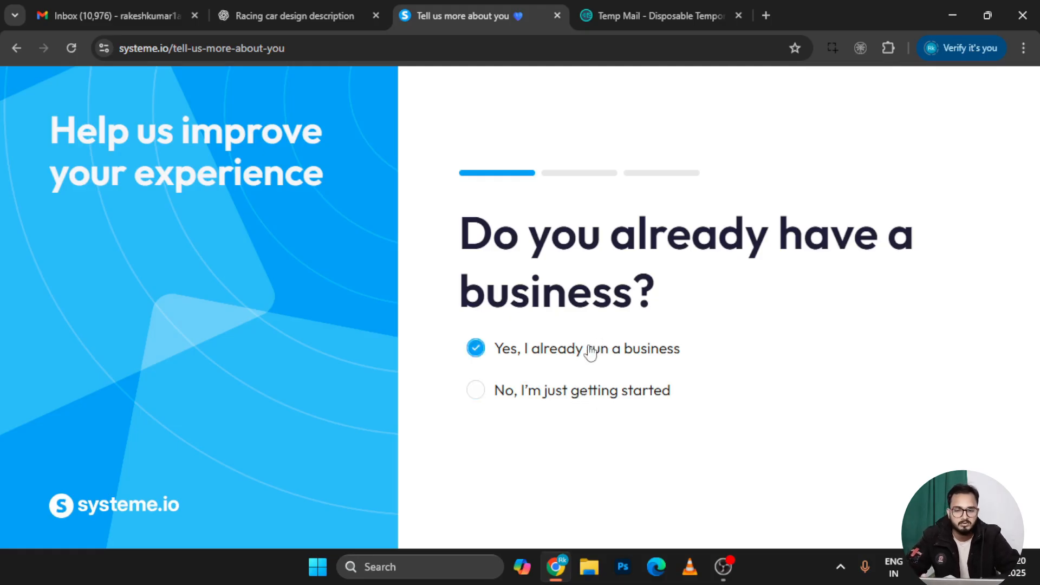
{"action": "left_click", "coordinate": [550, 390]}
{"action": "left_click", "coordinate": [592, 361]}
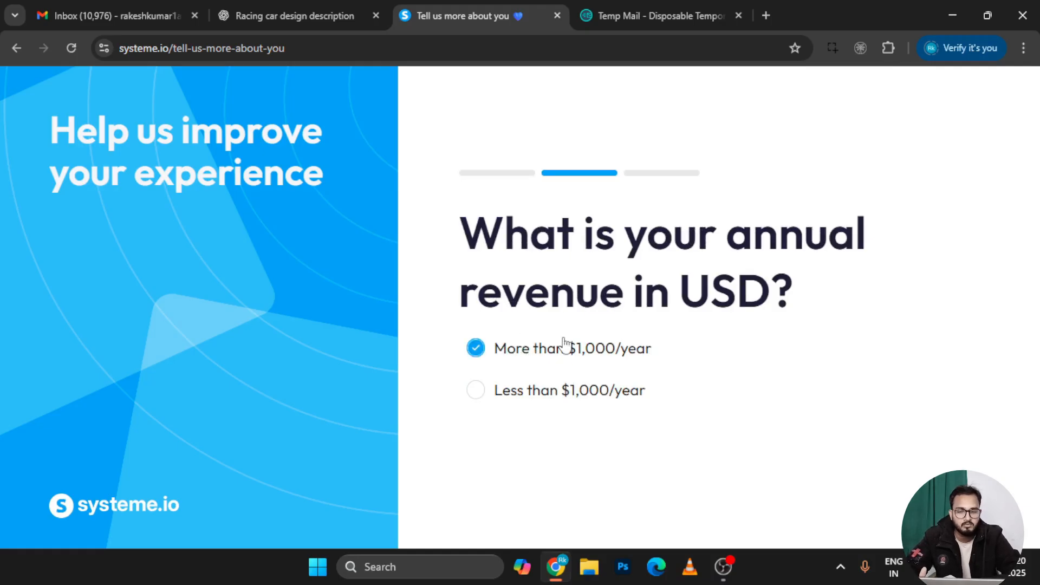
{"action": "left_click", "coordinate": [550, 360]}
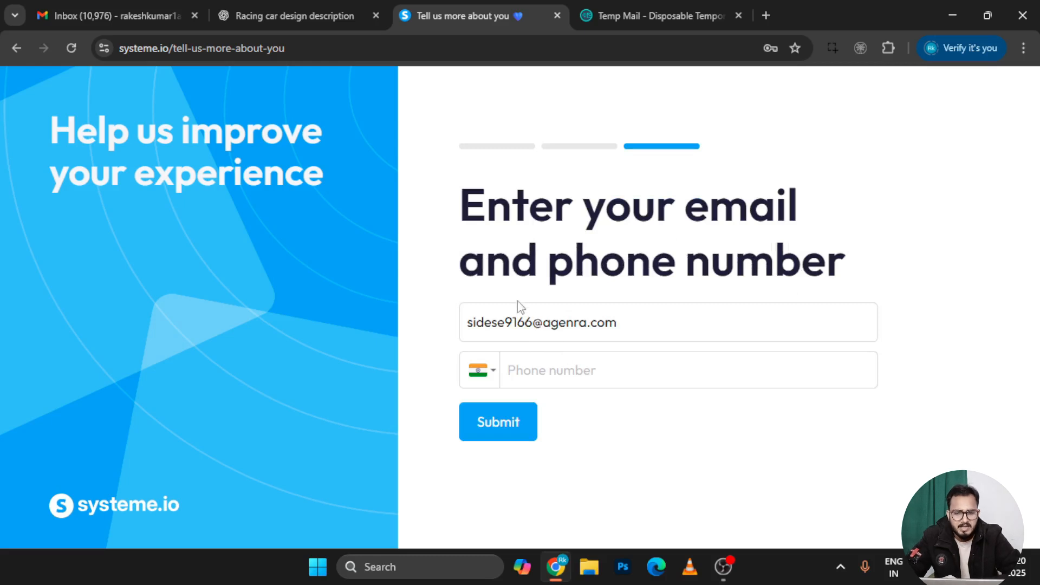
Enter a phone number and submit the details
{"action": "left_click", "coordinate": [550, 370]}
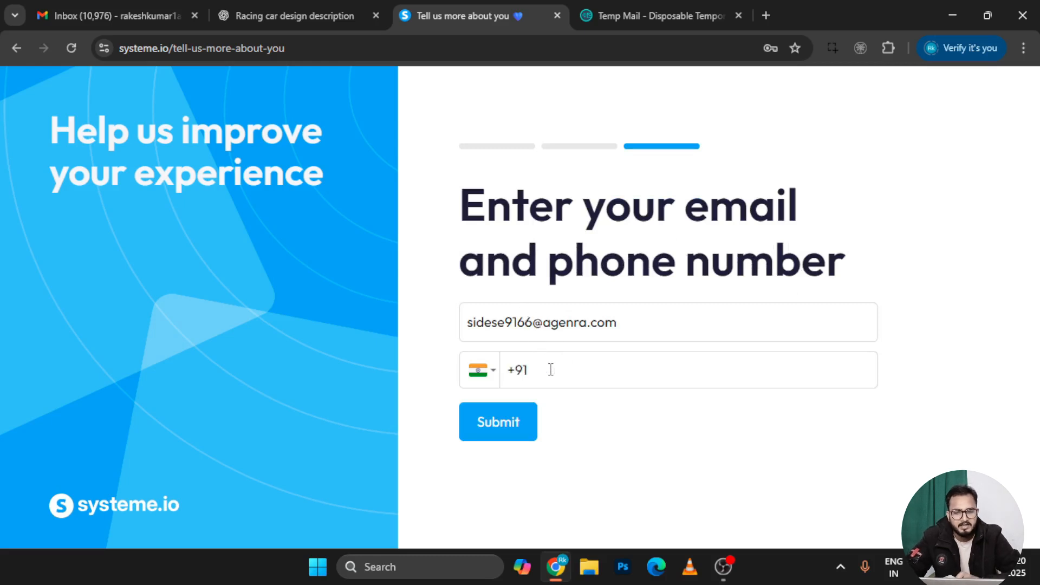
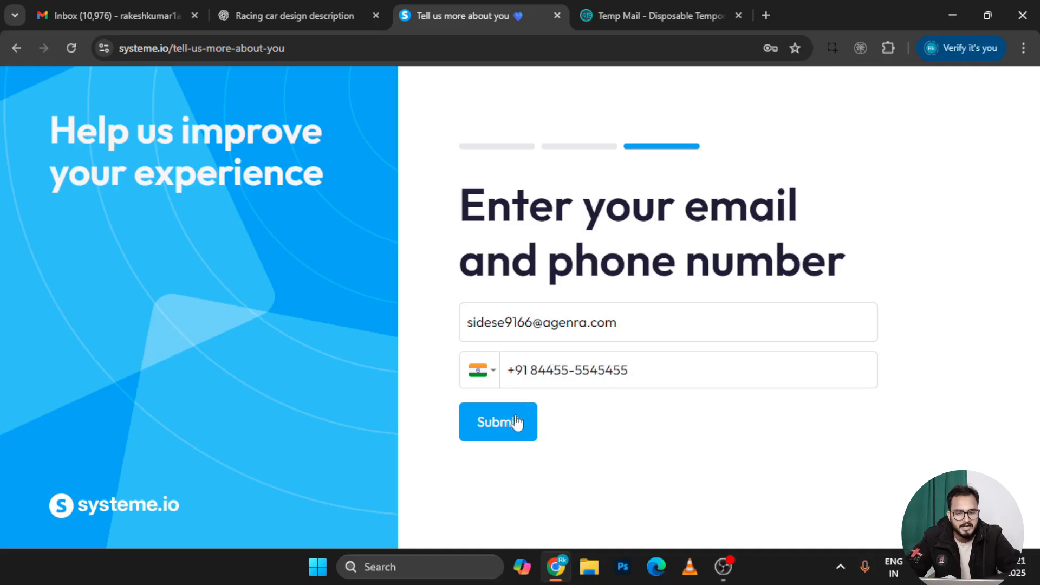
{"action": "left_click", "coordinate": [506, 432]}
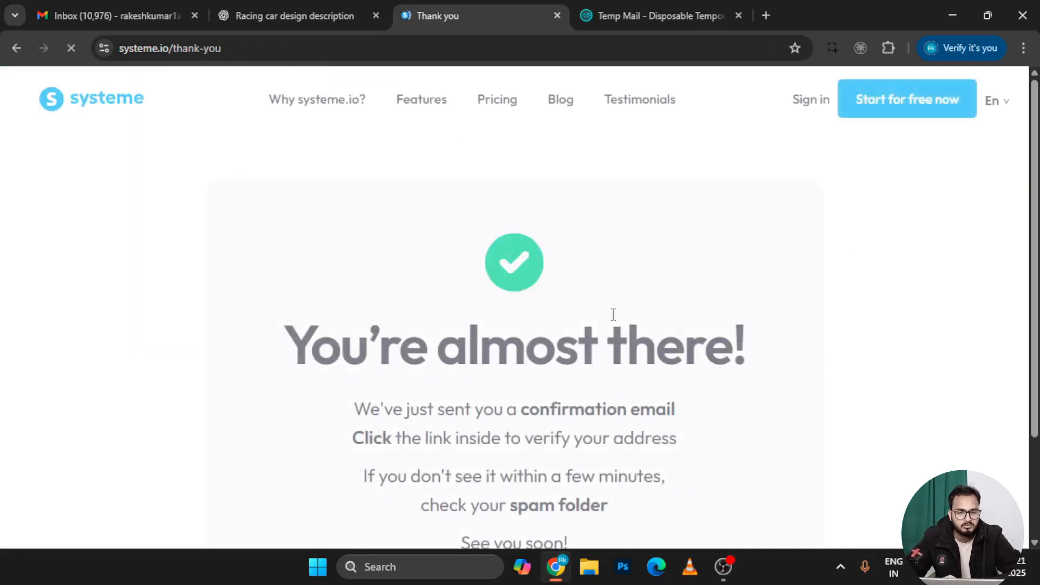
Enter the account holder's first and last name
{"action": "scroll", "coordinate": [478, 318], "scroll_direction": "down", "scroll_amount": 2}
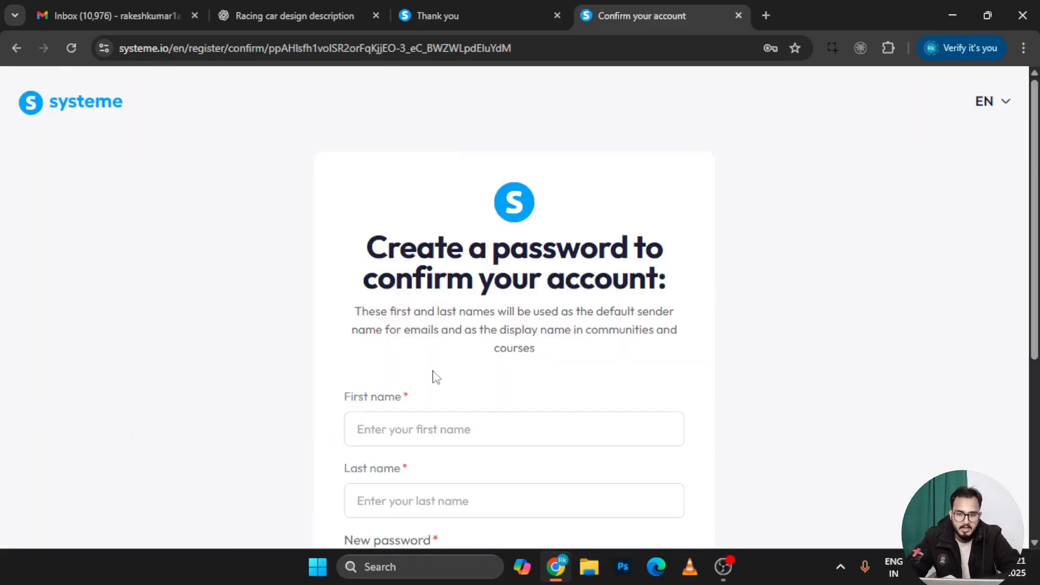
{"action": "scroll", "coordinate": [434, 374], "scroll_direction": "down", "scroll_amount": 2}
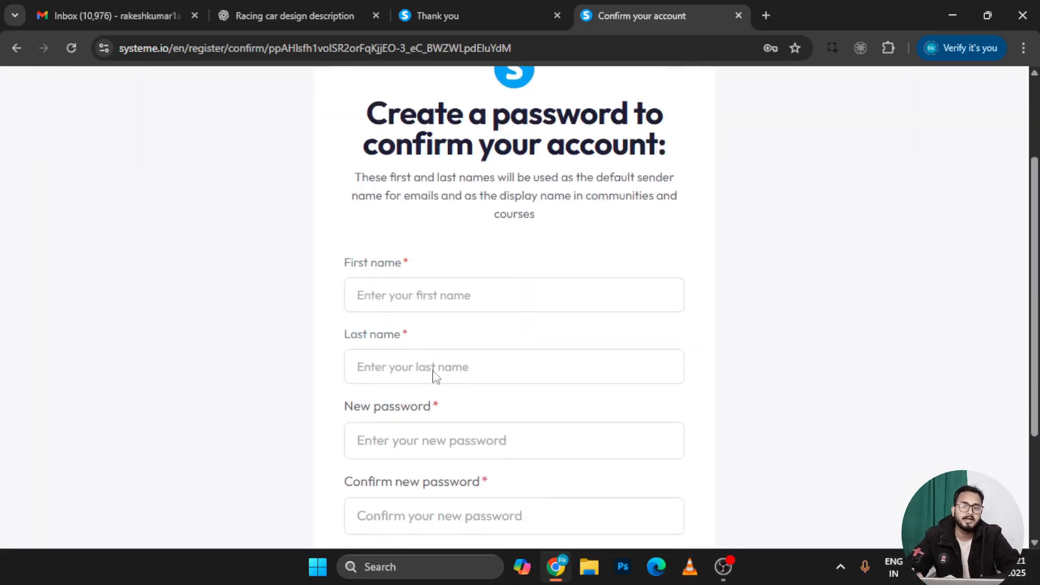
{"action": "left_click", "coordinate": [431, 293]}
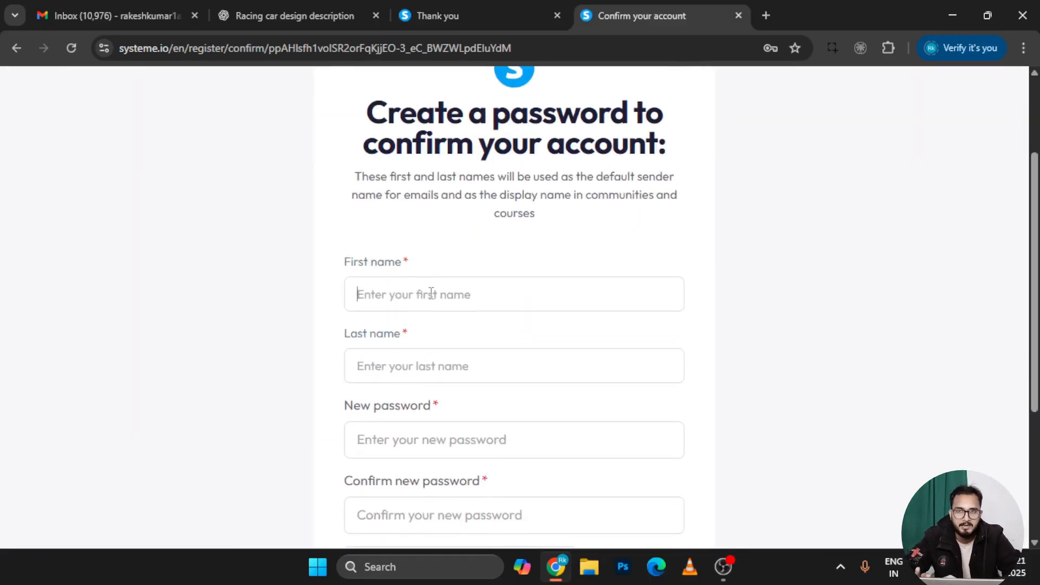
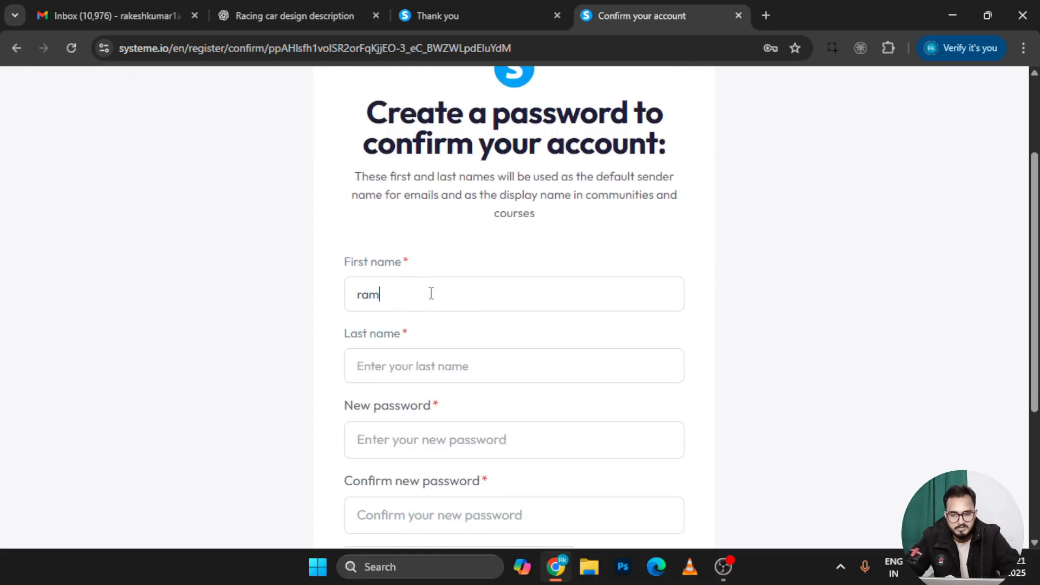
{"action": "left_click", "coordinate": [423, 378]}
{"action": "type", "text": "ji"}
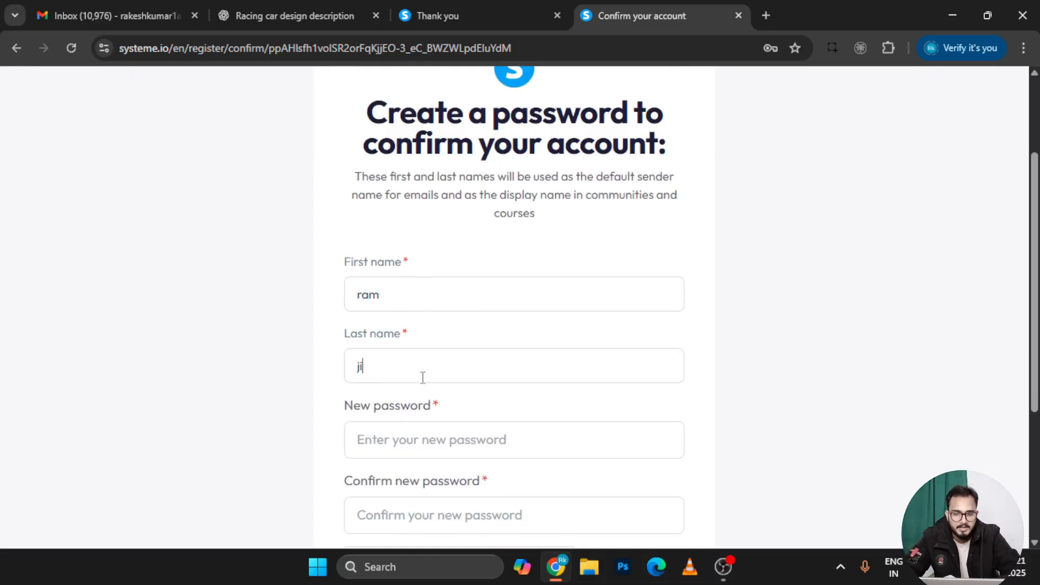
Set and confirm the account password, pass the reCAPTCHA, and save
{"action": "scroll", "coordinate": [422, 374], "scroll_direction": "down", "scroll_amount": 2}
{"action": "left_click", "coordinate": [422, 355]}
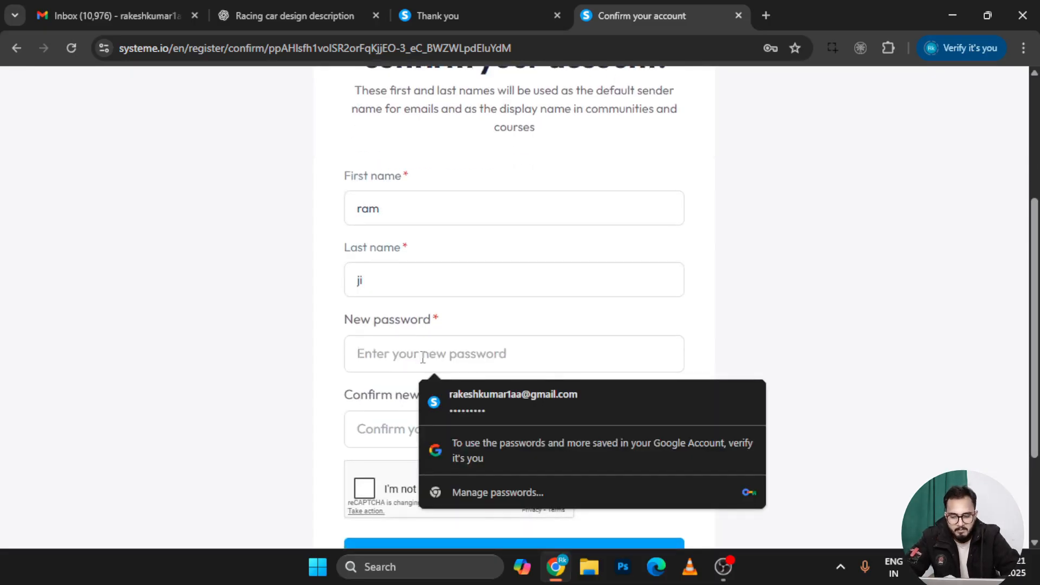
{"action": "type", "text": "••••••••••"}
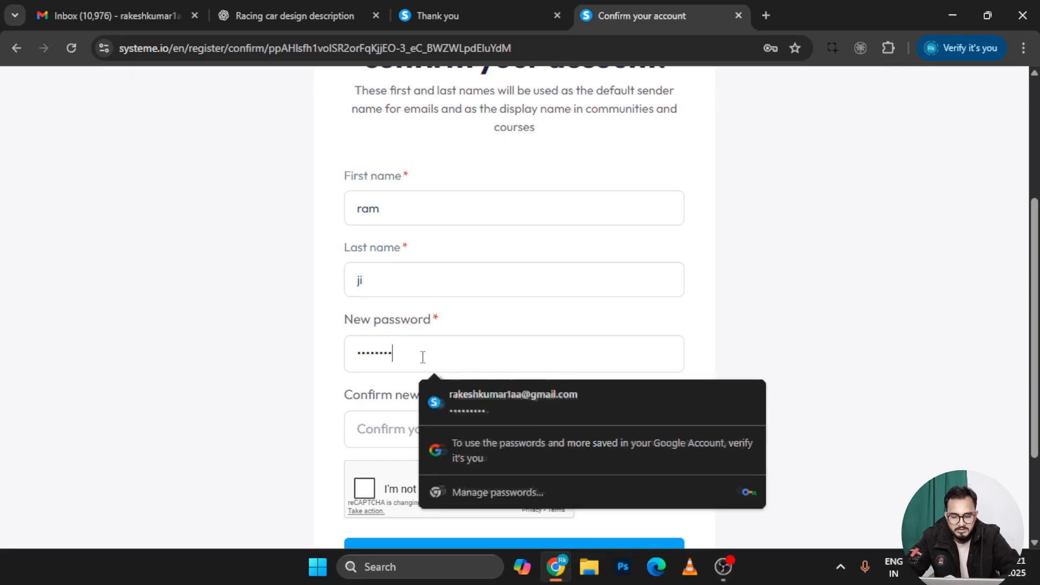
{"action": "scroll", "coordinate": [422, 357], "scroll_direction": "down", "scroll_amount": 1}
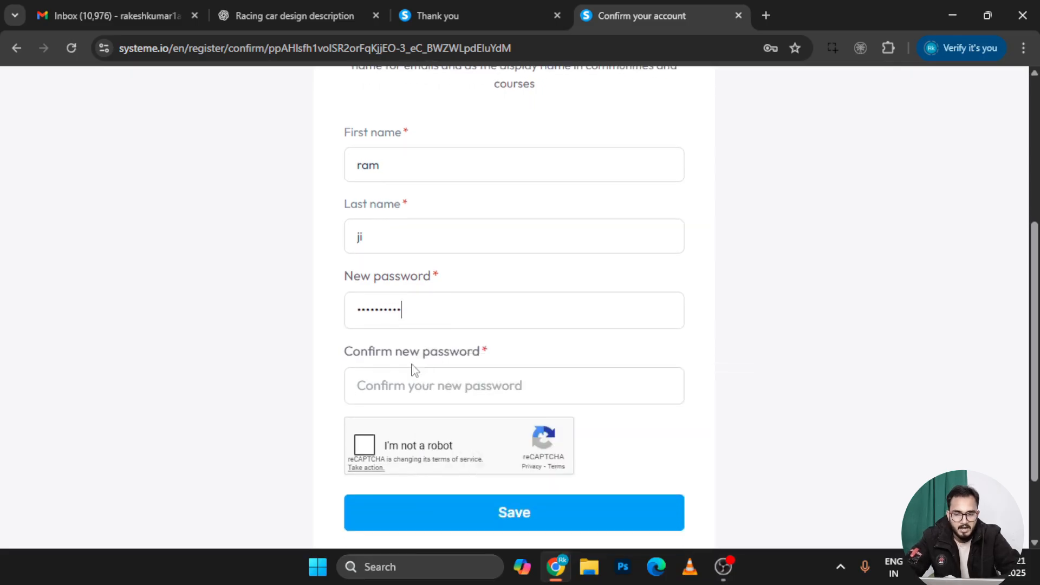
{"action": "left_click", "coordinate": [408, 383]}
{"action": "type", "text": "•••••••"}
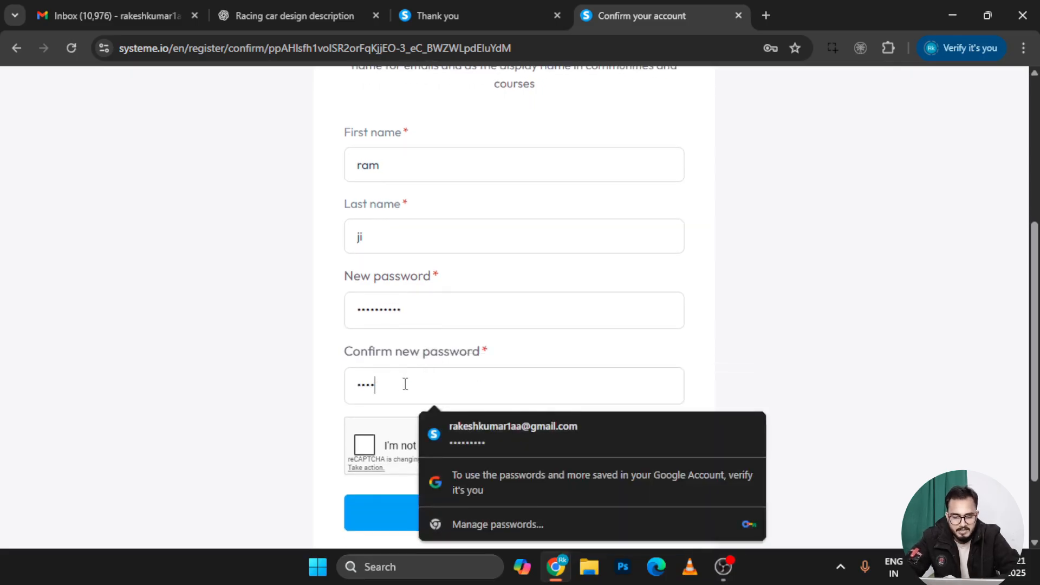
{"action": "type", "text": "•••"}
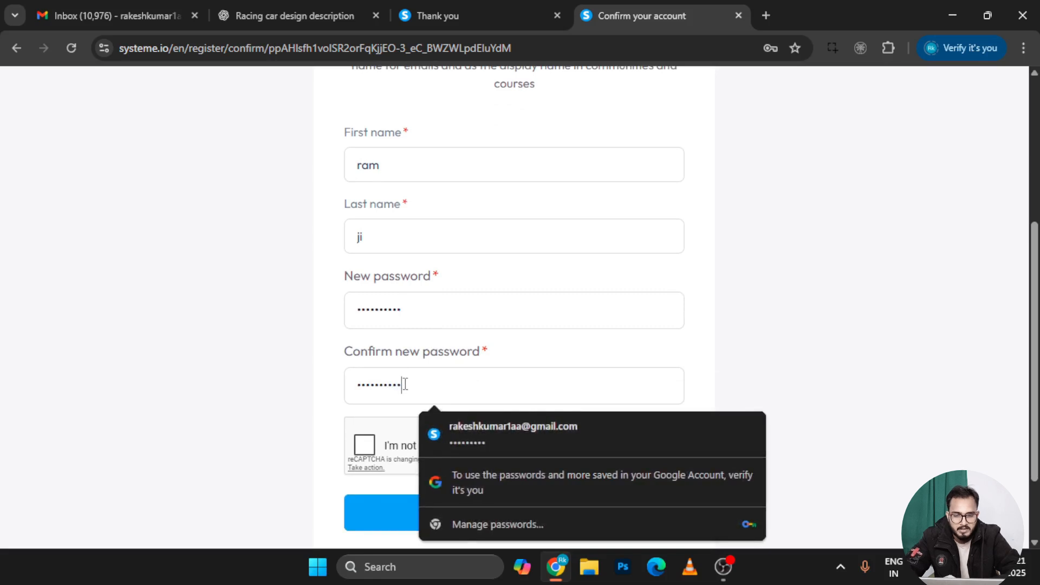
{"action": "left_click", "coordinate": [366, 444]}
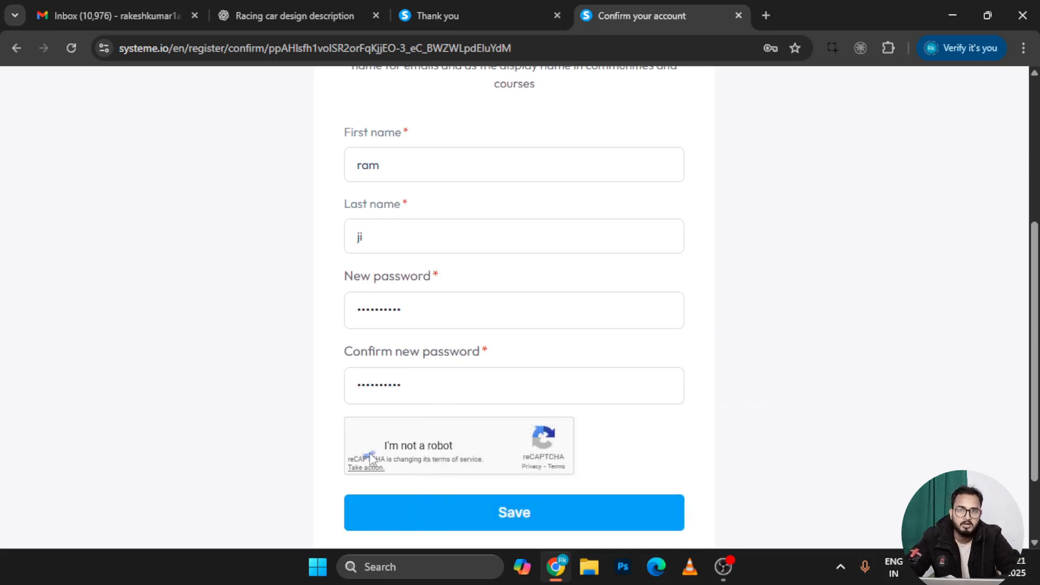
{"action": "left_click", "coordinate": [501, 506]}
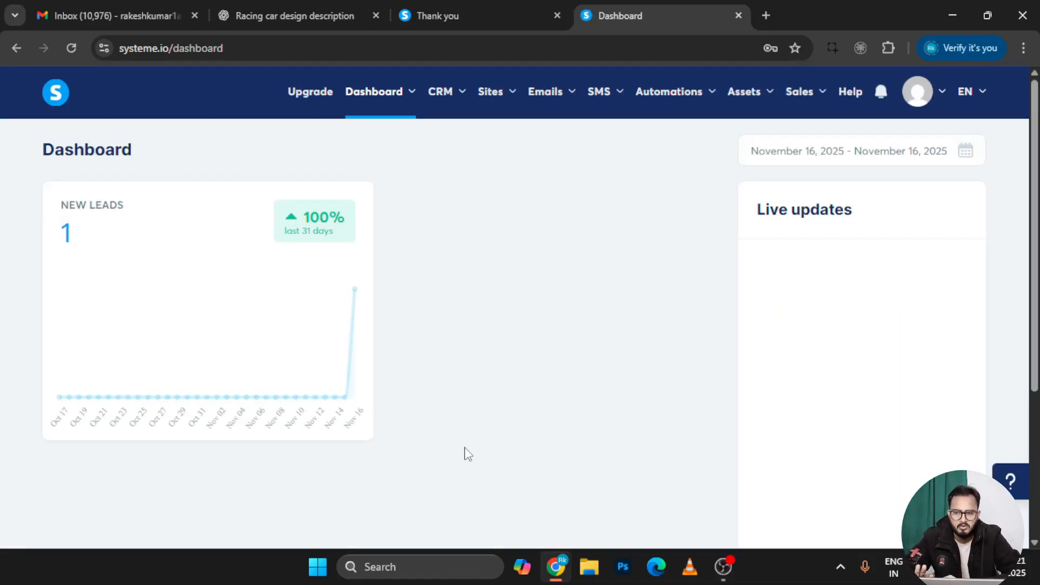
From the dashboard, open Upgrade to compare Freemium with Startup $17, Webinar $47, Unlimited $97
{"action": "scroll", "coordinate": [504, 420], "scroll_direction": "down", "scroll_amount": 1}
{"action": "scroll", "coordinate": [504, 421], "scroll_direction": "up", "scroll_amount": 1}
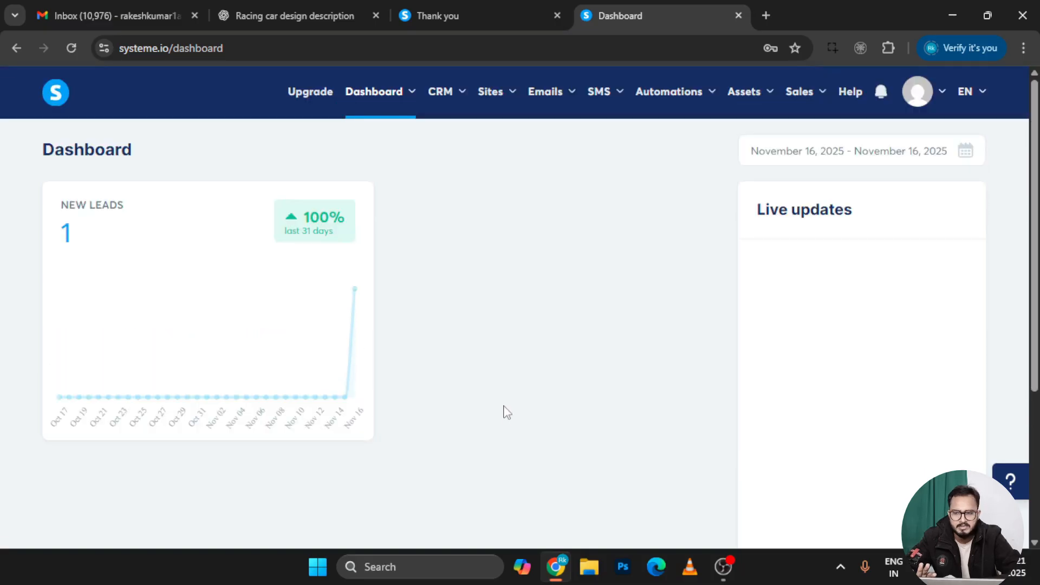
{"action": "left_click_drag", "start_coordinate": [120, 210], "coordinate": [47, 214]}
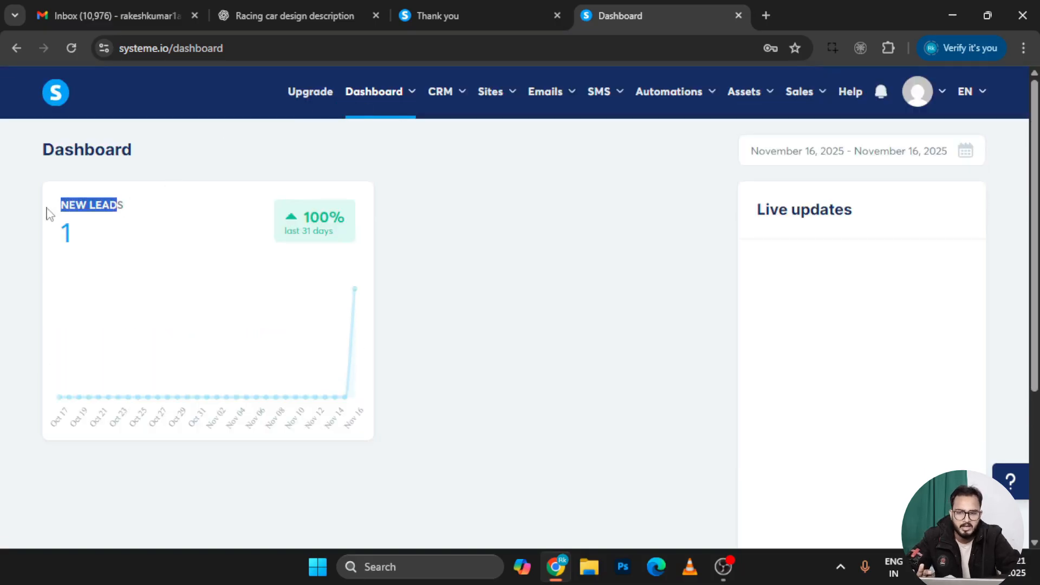
{"action": "mouse_move", "coordinate": [353, 292]}
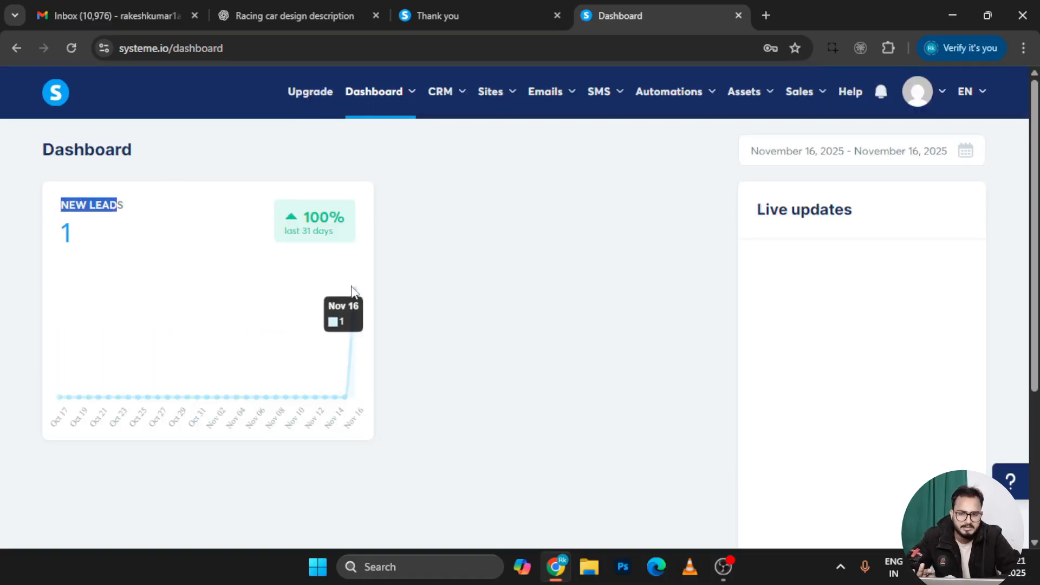
{"action": "left_click", "coordinate": [487, 301]}
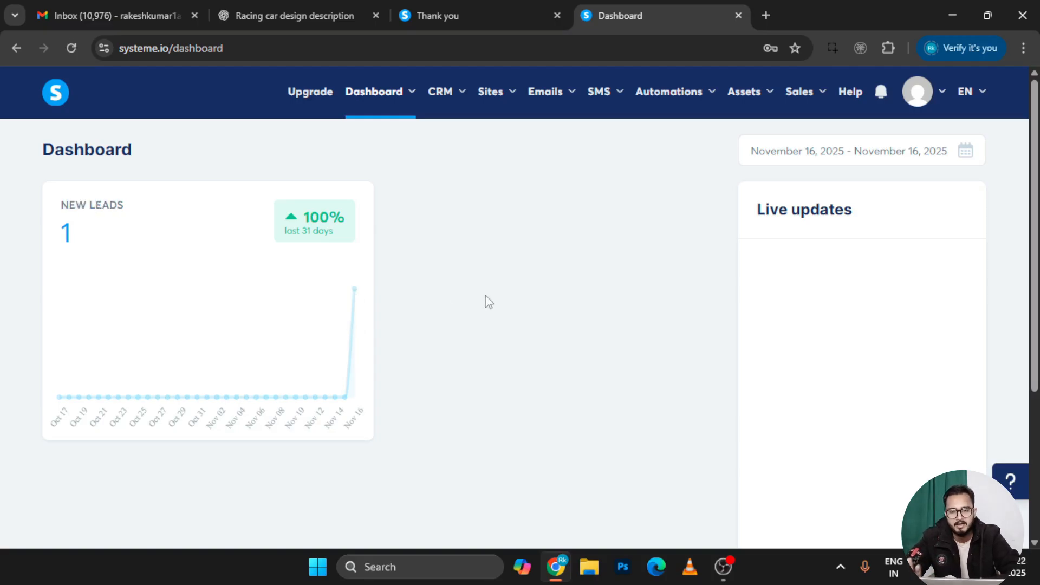
{"action": "left_click", "coordinate": [302, 99]}
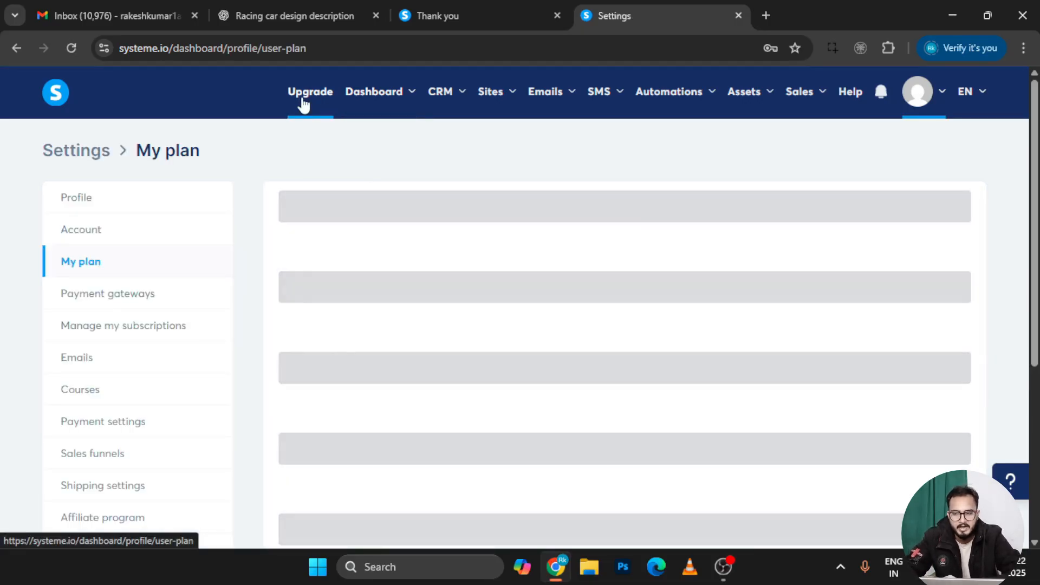
{"action": "scroll", "coordinate": [623, 395], "scroll_direction": "down", "scroll_amount": 1}
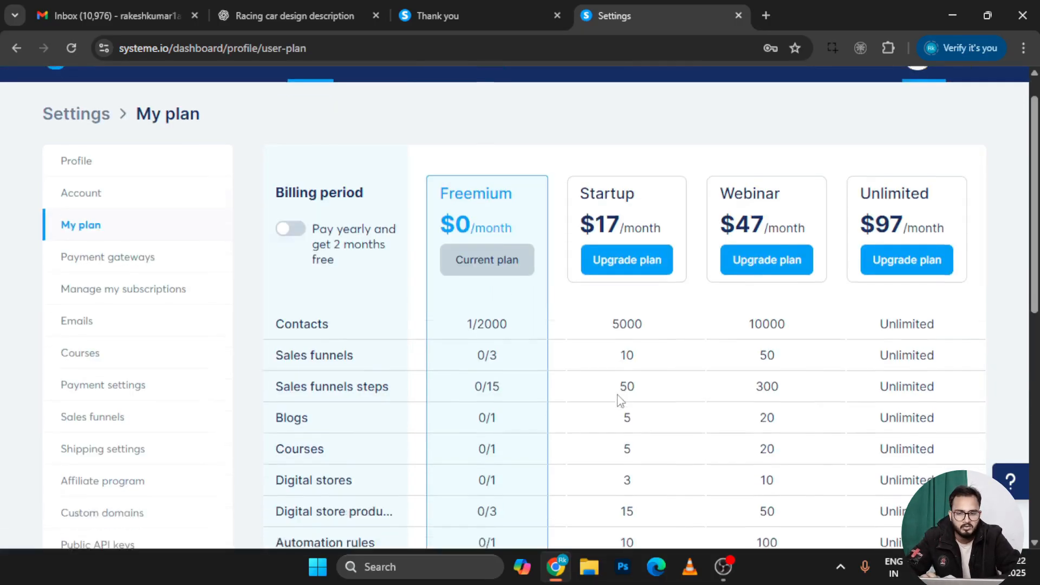
{"action": "scroll", "coordinate": [621, 401], "scroll_direction": "down", "scroll_amount": 2}
Open the Startup plan upgrade offer and scroll through its features to the order form
{"action": "scroll", "coordinate": [619, 401], "scroll_direction": "up", "scroll_amount": 5}
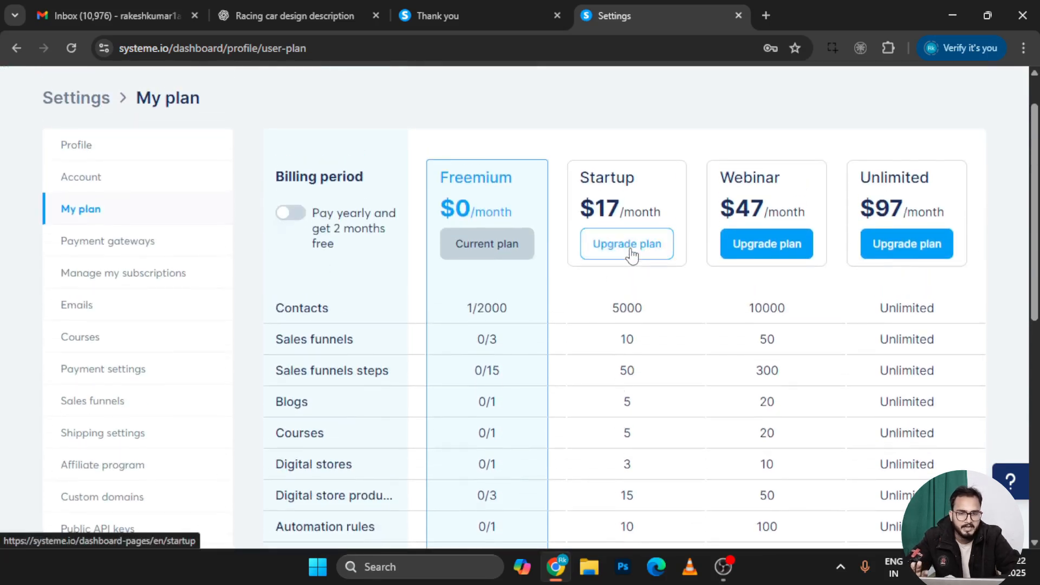
{"action": "left_click", "coordinate": [632, 254]}
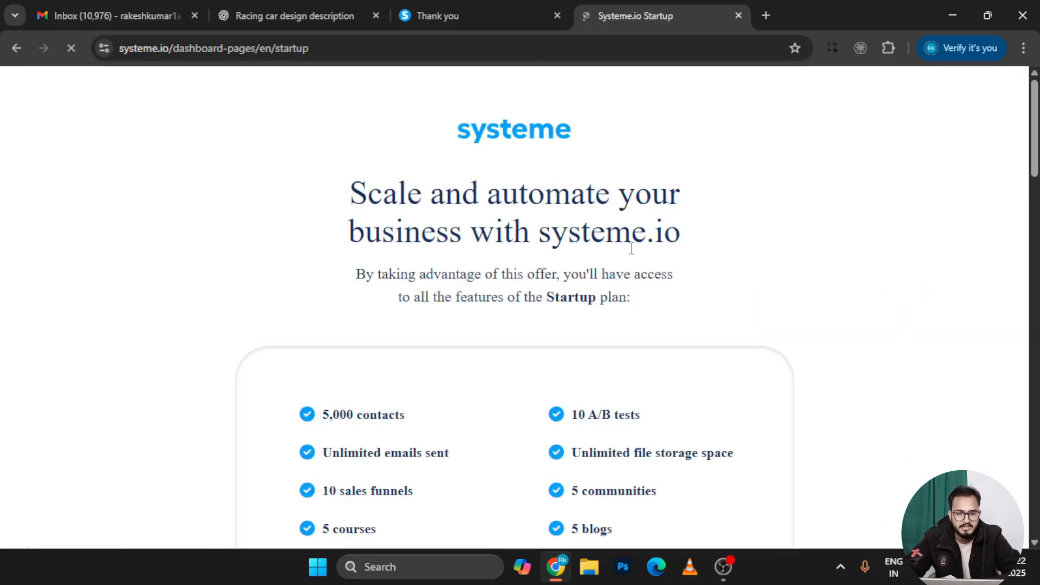
{"action": "scroll", "coordinate": [584, 436], "scroll_direction": "down", "scroll_amount": 10}
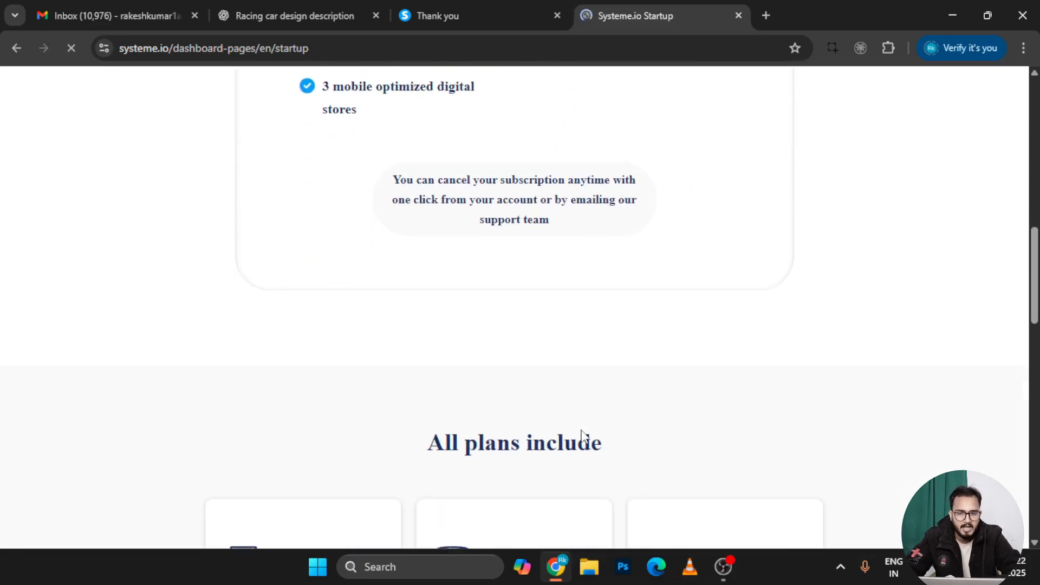
{"action": "scroll", "coordinate": [492, 244], "scroll_direction": "down", "scroll_amount": 8}
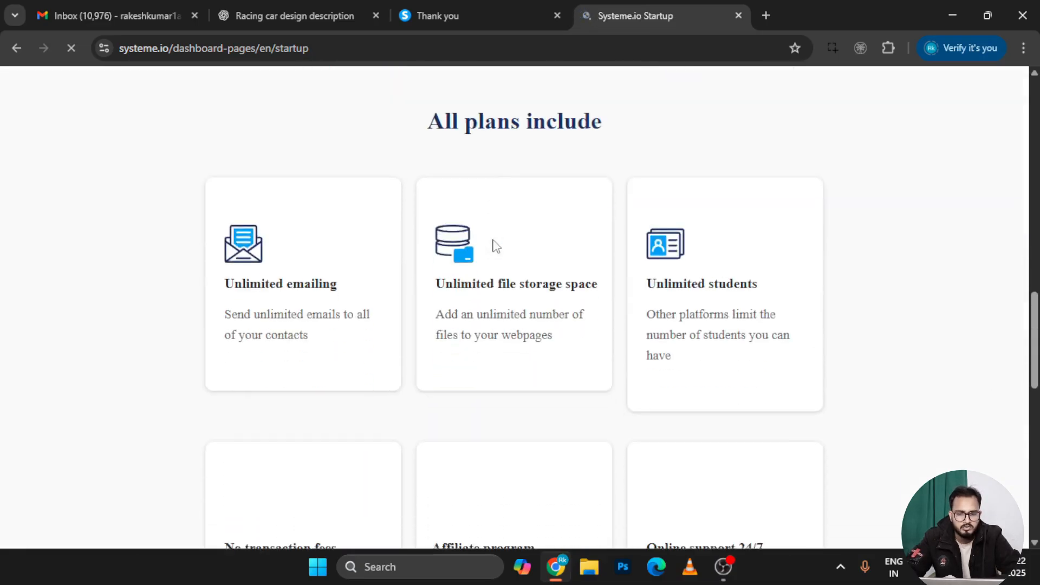
{"action": "scroll", "coordinate": [516, 209], "scroll_direction": "down", "scroll_amount": 10}
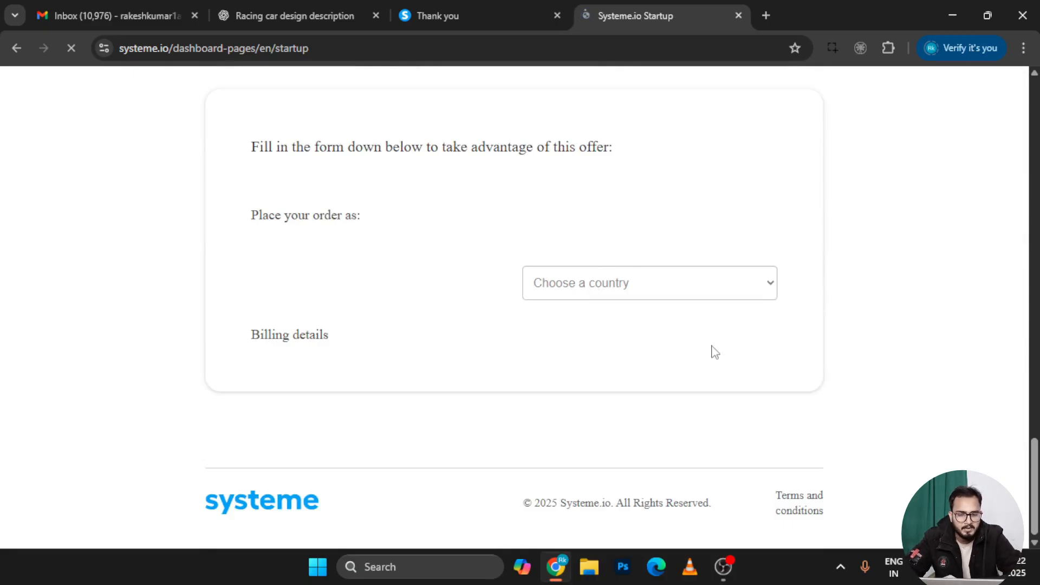
{"action": "scroll", "coordinate": [713, 352], "scroll_direction": "up", "scroll_amount": 5}
{"action": "scroll", "coordinate": [713, 352], "scroll_direction": "up", "scroll_amount": 10}
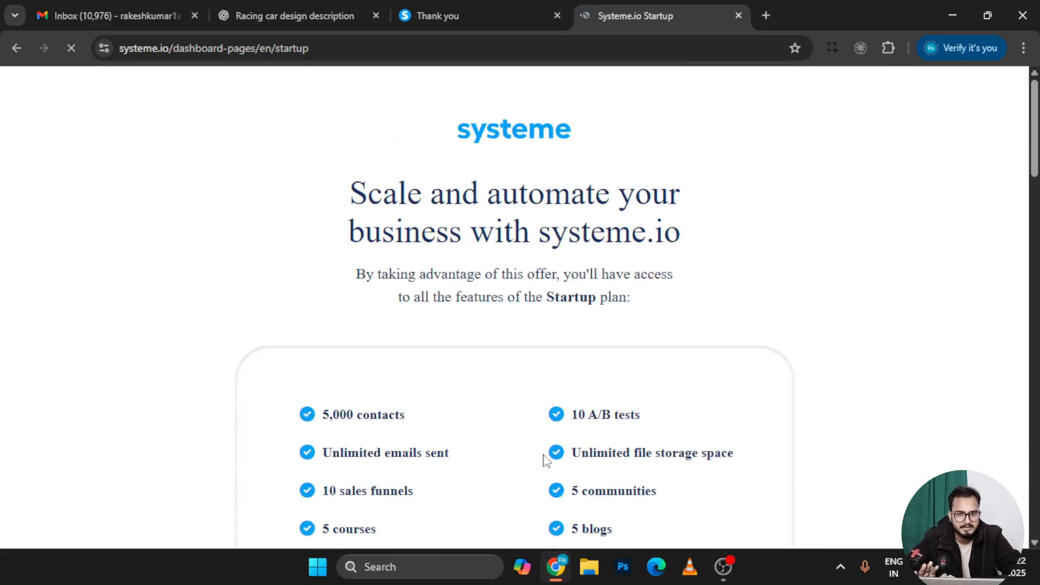
{"action": "scroll", "coordinate": [547, 461], "scroll_direction": "down", "scroll_amount": 10}
{"action": "scroll", "coordinate": [546, 461], "scroll_direction": "down", "scroll_amount": 5}
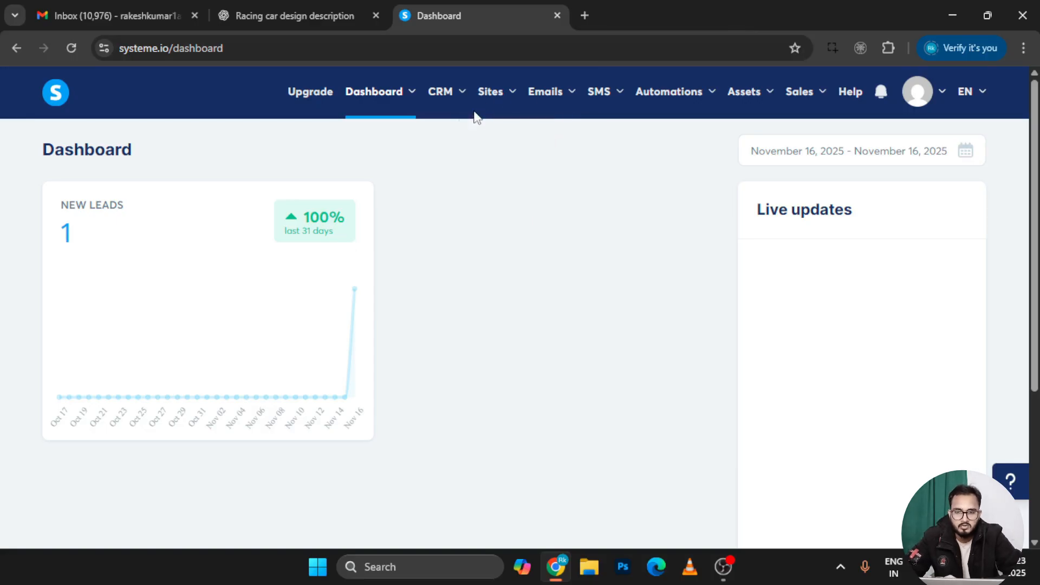
Back on the main dashboard with 1 new lead, preview the Dashboard, Sites, Emails and Assets menus
{"action": "mouse_move", "coordinate": [402, 100]}
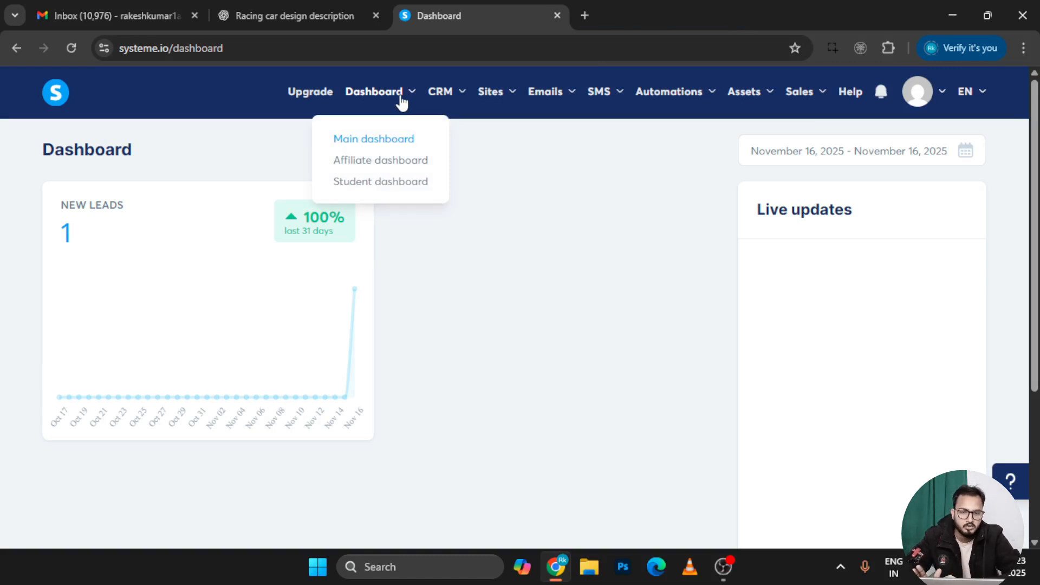
{"action": "mouse_move", "coordinate": [502, 101]}
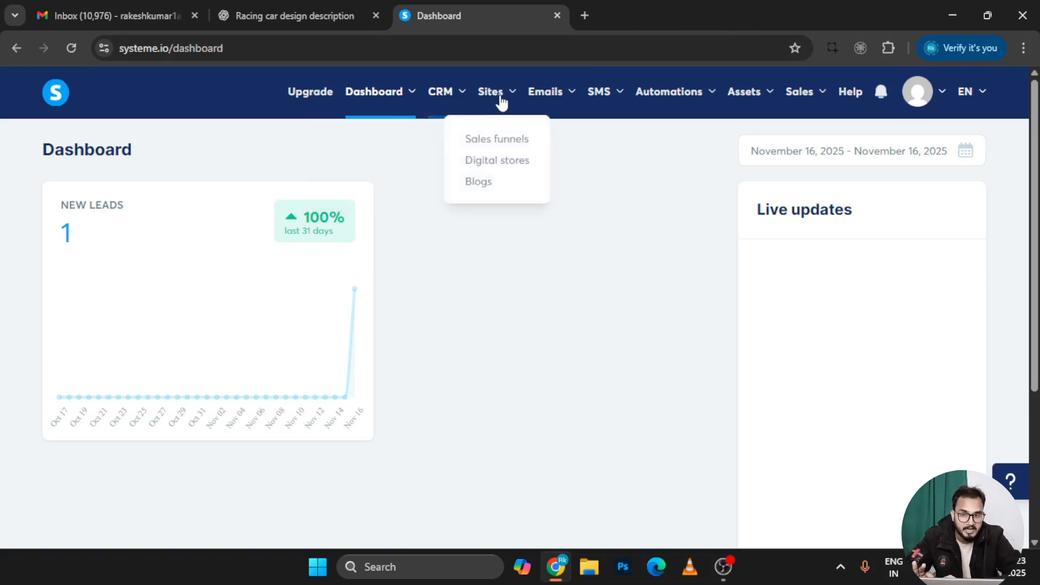
{"action": "mouse_move", "coordinate": [558, 104]}
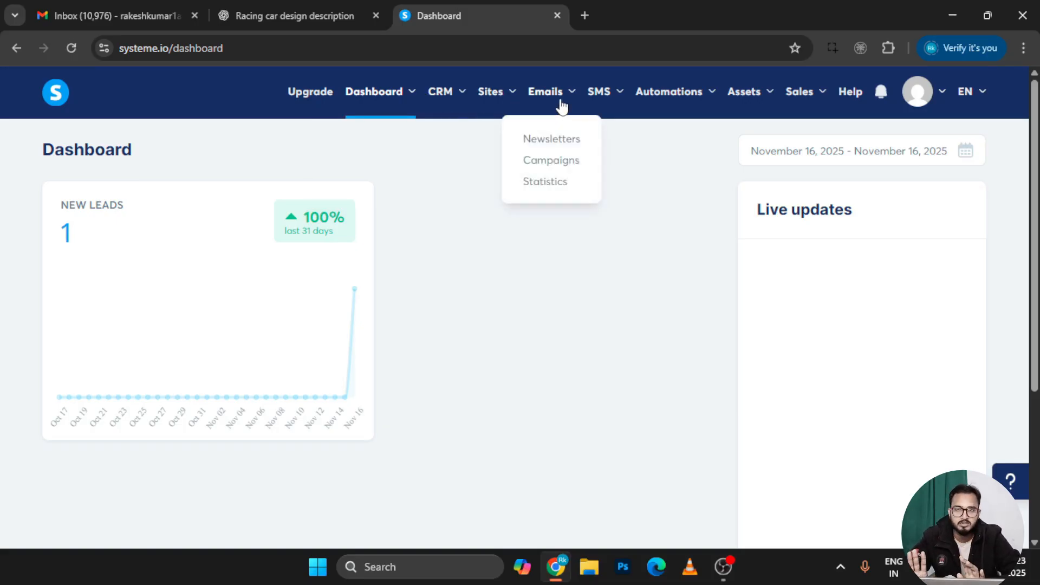
{"action": "mouse_move", "coordinate": [479, 118]}
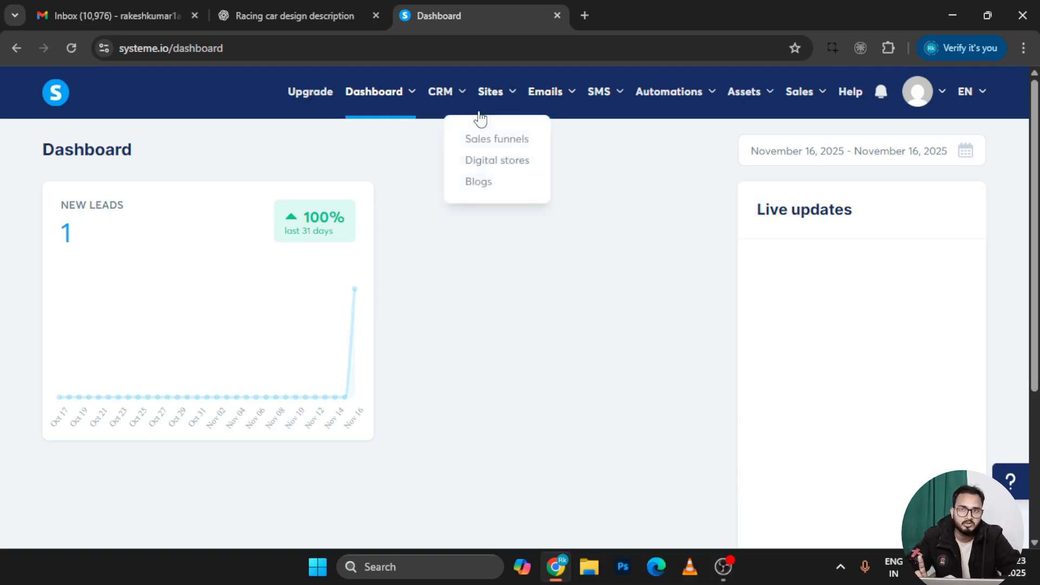
{"action": "mouse_move", "coordinate": [766, 125]}
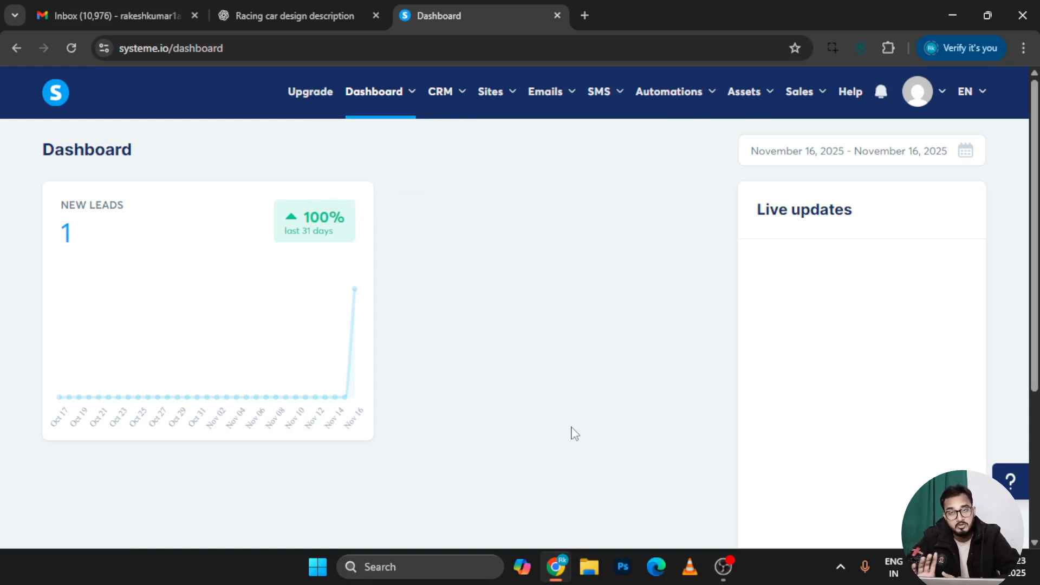
{"action": "scroll", "coordinate": [575, 433], "scroll_direction": "down", "scroll_amount": 4}
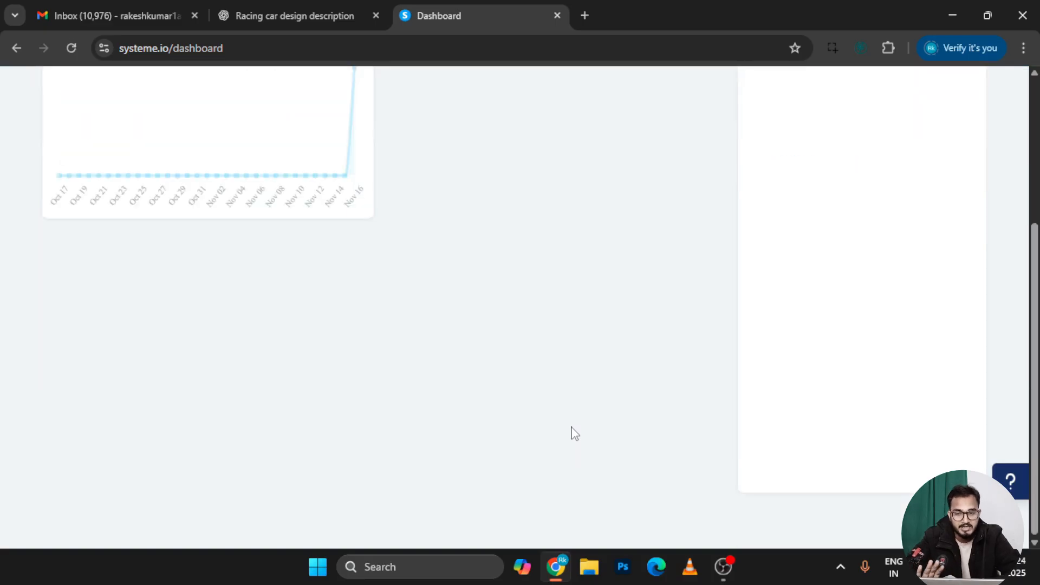
{"action": "scroll", "coordinate": [575, 433], "scroll_direction": "up", "scroll_amount": 4}
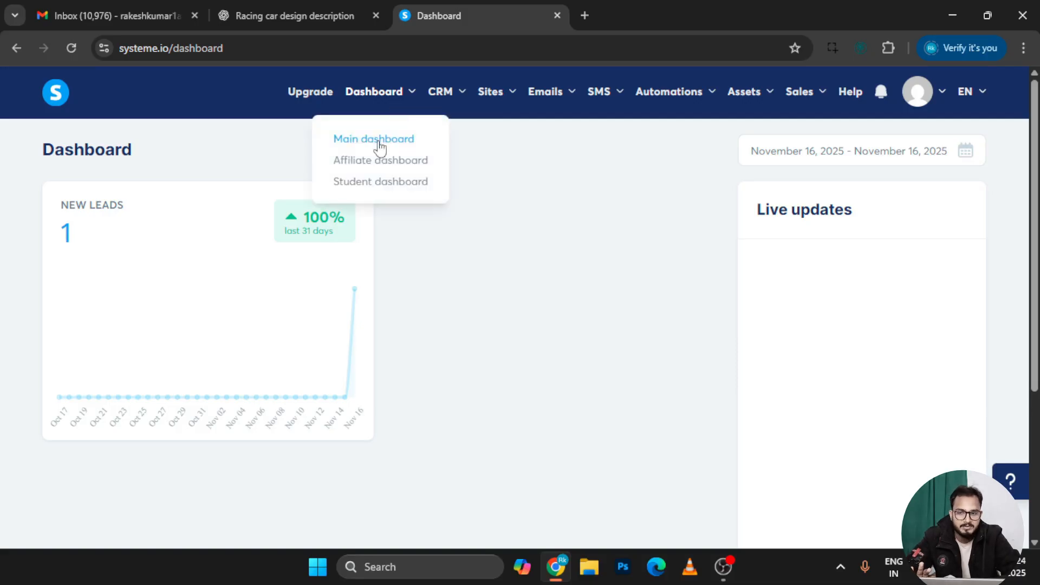
Open the Affiliate dashboard in a new tab and review its €0.00 earnings and 60% lifetime commissions
{"action": "left_click_drag", "start_coordinate": [375, 164], "coordinate": [668, 7]}
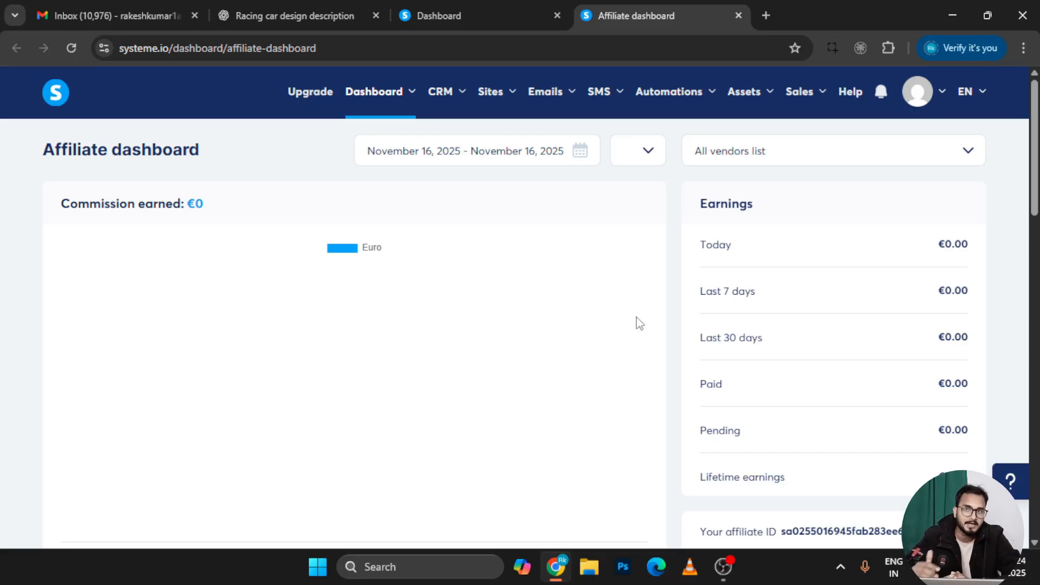
{"action": "scroll", "coordinate": [796, 441], "scroll_direction": "down", "scroll_amount": 5}
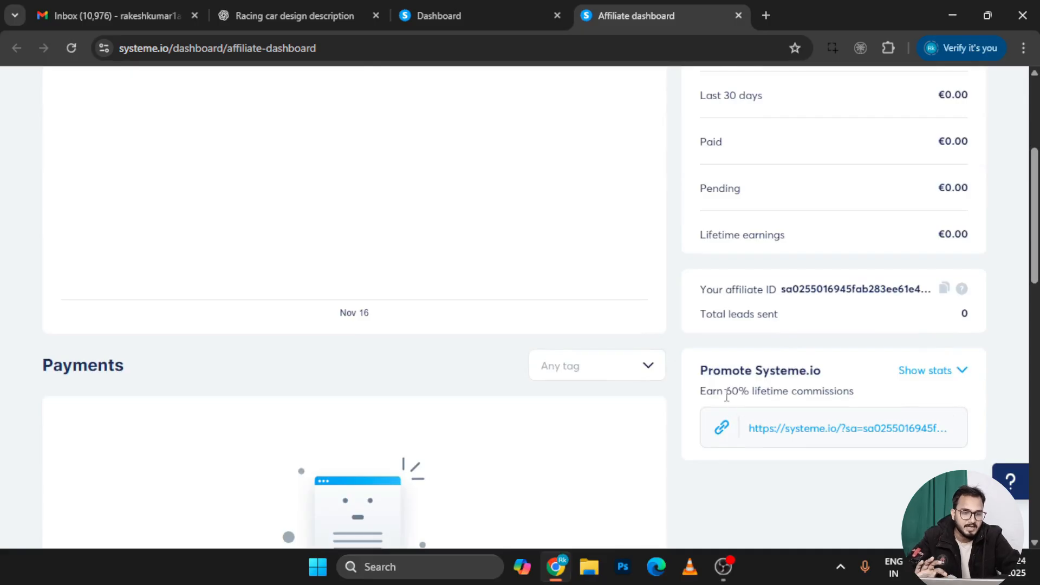
{"action": "left_click_drag", "start_coordinate": [726, 390], "coordinate": [823, 394]}
{"action": "left_click", "coordinate": [824, 392]}
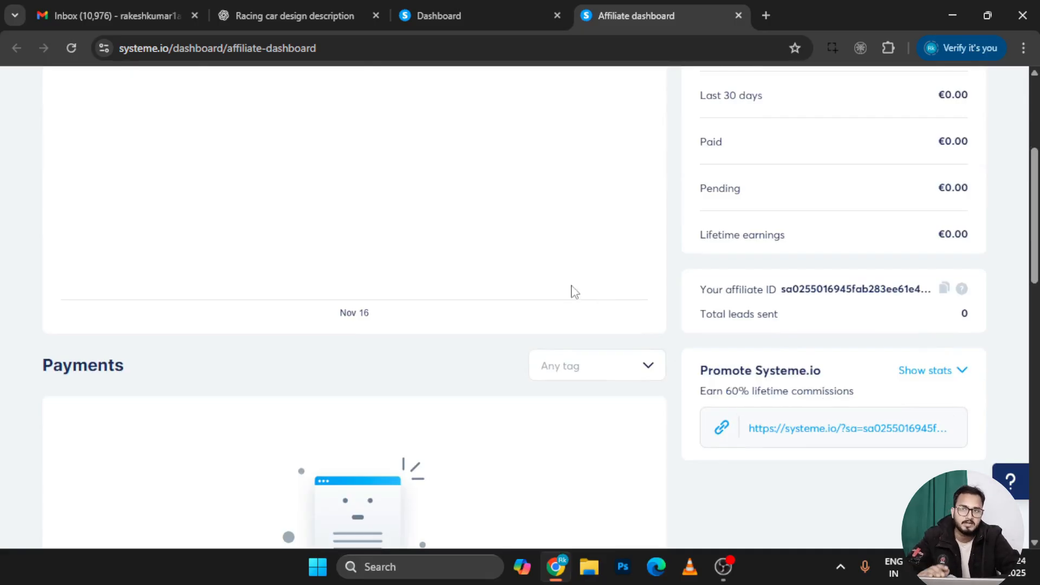
{"action": "scroll", "coordinate": [574, 291], "scroll_direction": "up", "scroll_amount": 5}
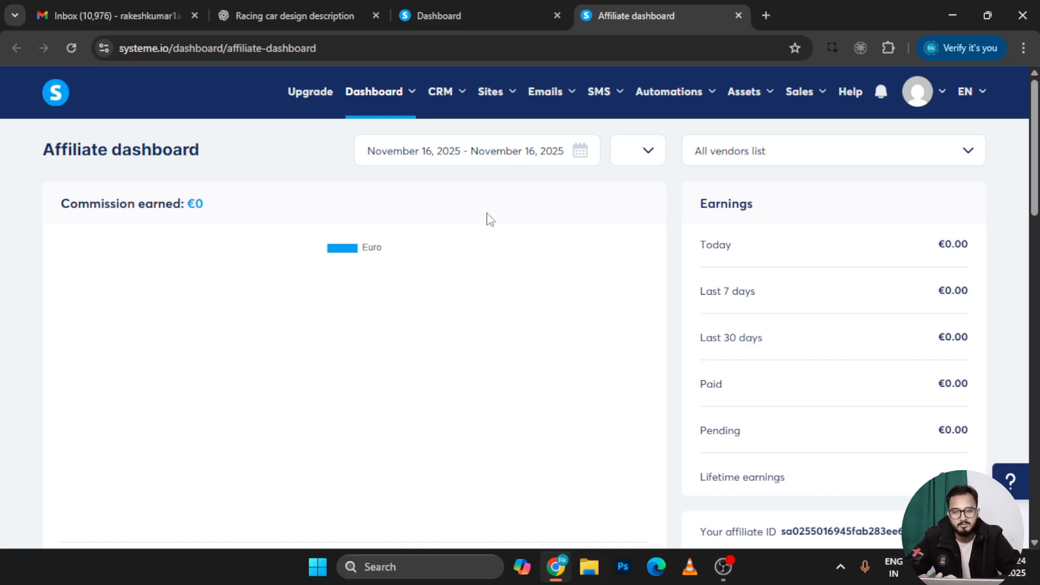
{"action": "left_click", "coordinate": [483, 12]}
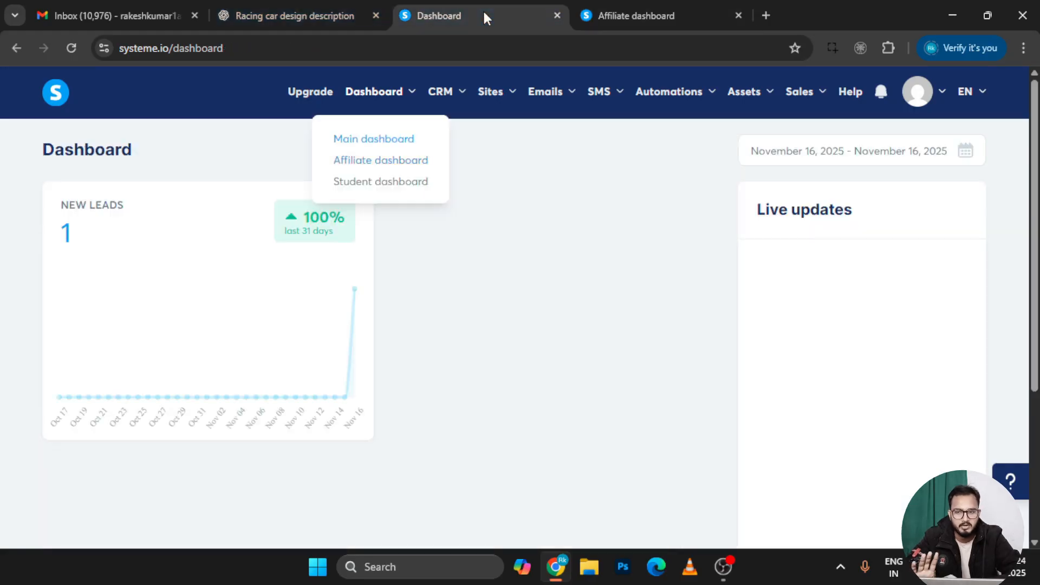
Open the Student dashboard and browse School courses such as 'How to Write Copy that Sells'
{"action": "left_click", "coordinate": [382, 186]}
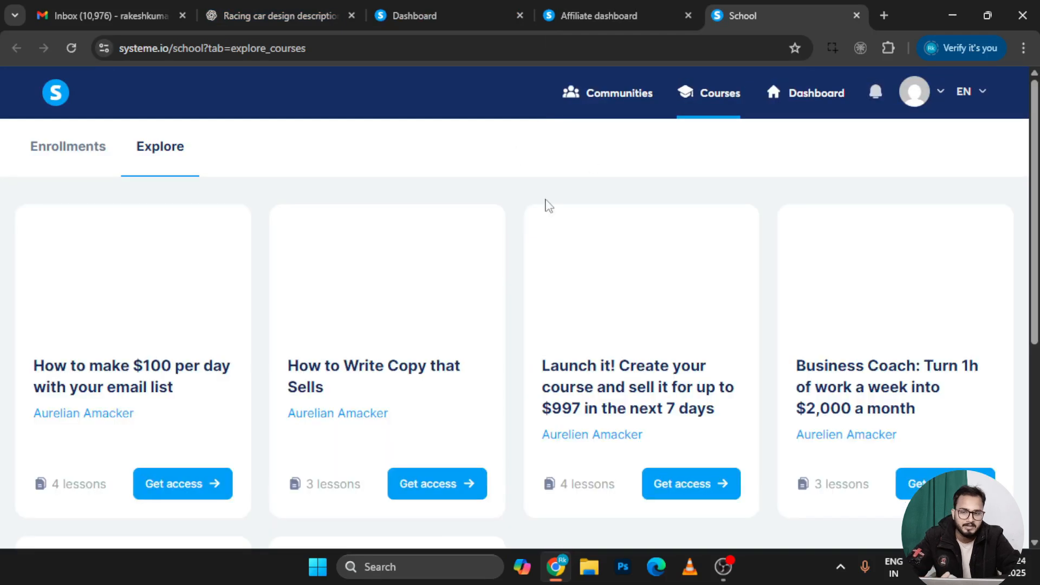
{"action": "scroll", "coordinate": [494, 329], "scroll_direction": "down", "scroll_amount": 3}
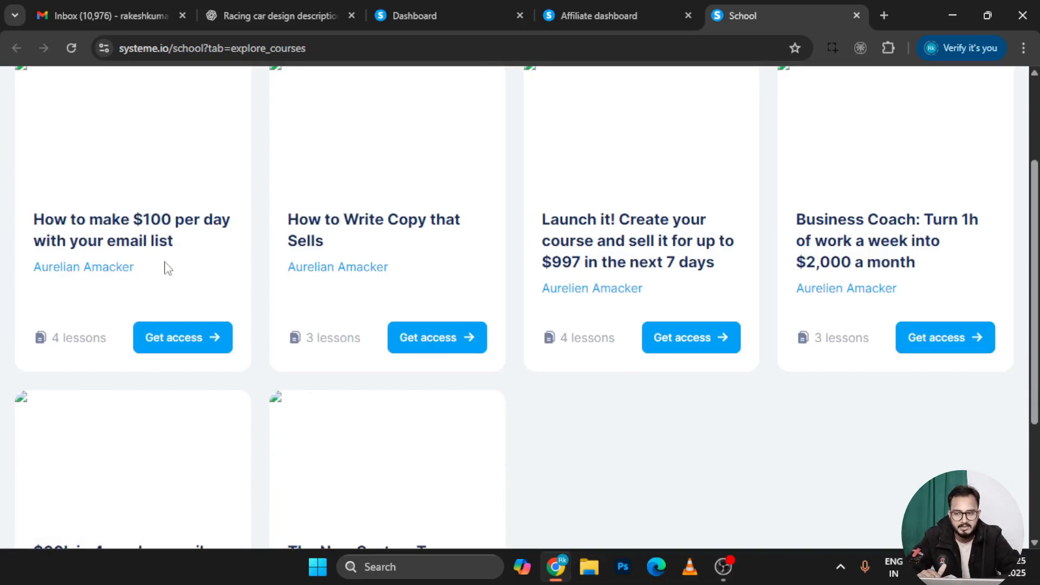
{"action": "scroll", "coordinate": [170, 250], "scroll_direction": "down", "scroll_amount": 1}
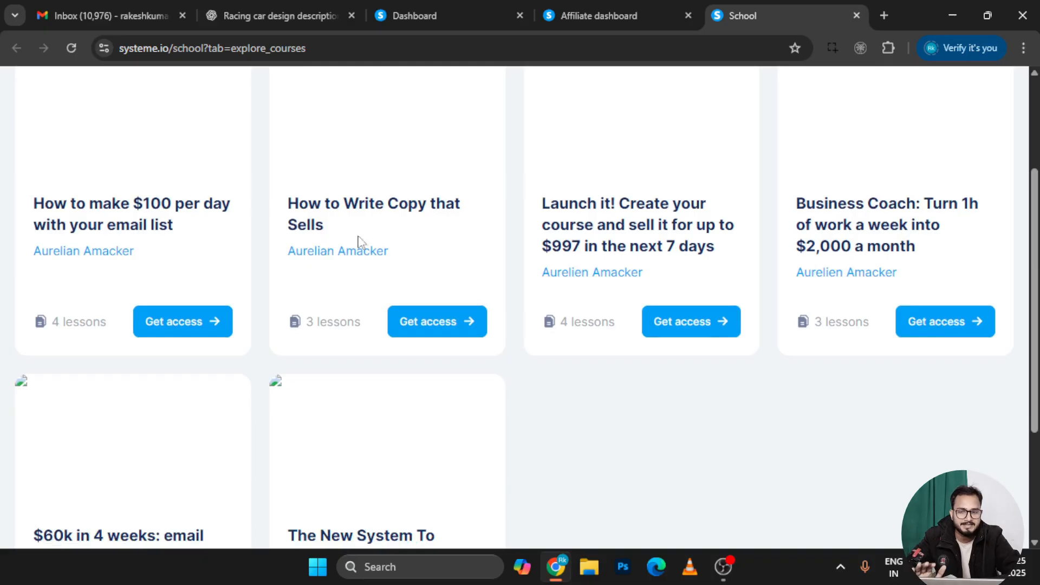
{"action": "scroll", "coordinate": [388, 246], "scroll_direction": "down", "scroll_amount": 1}
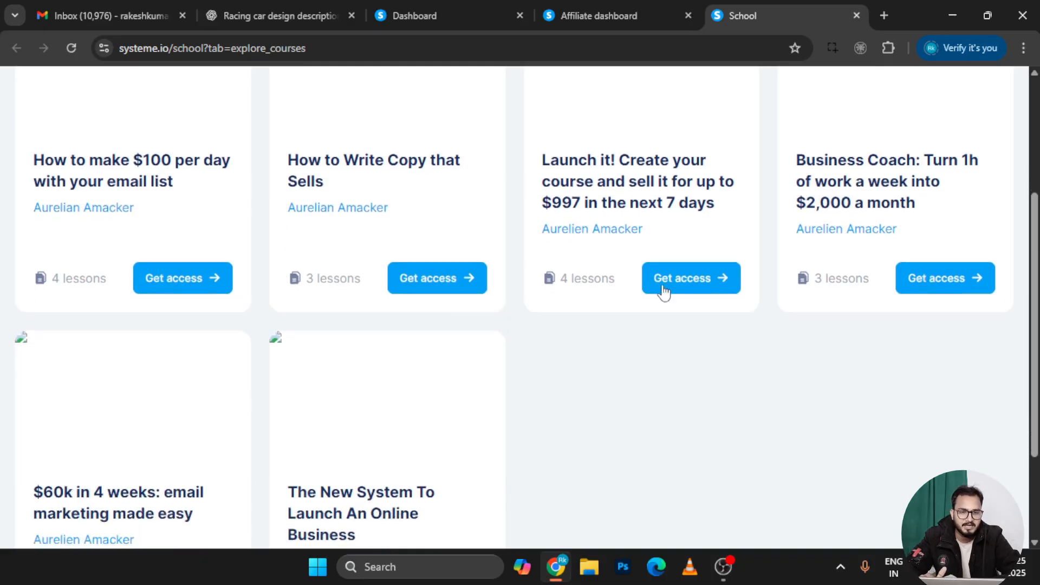
{"action": "scroll", "coordinate": [661, 292], "scroll_direction": "up", "scroll_amount": 4}
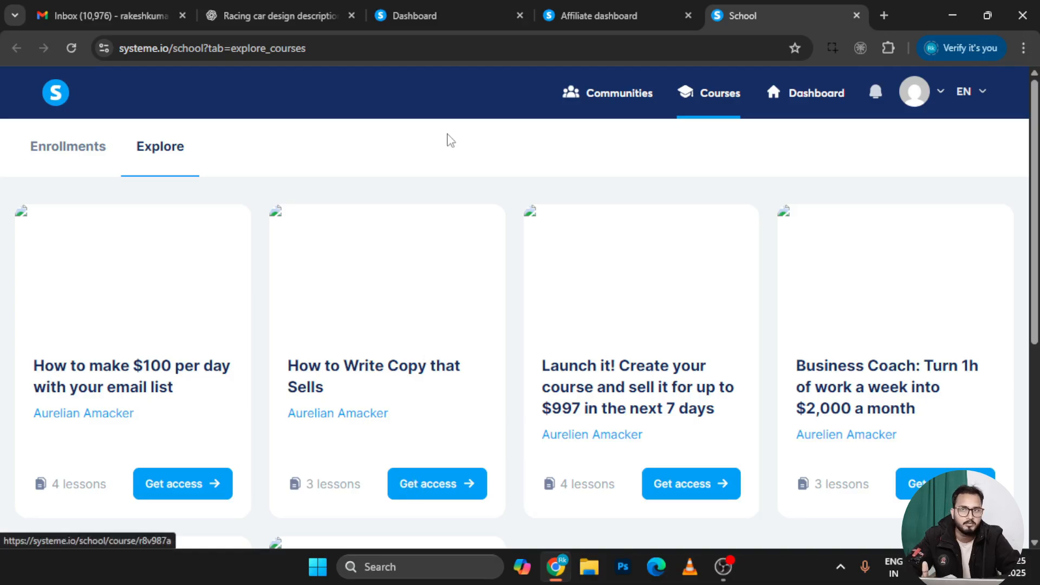
From the main dashboard, go to CRM Contacts, which lists one contact with no tags
{"action": "left_click", "coordinate": [425, 16]}
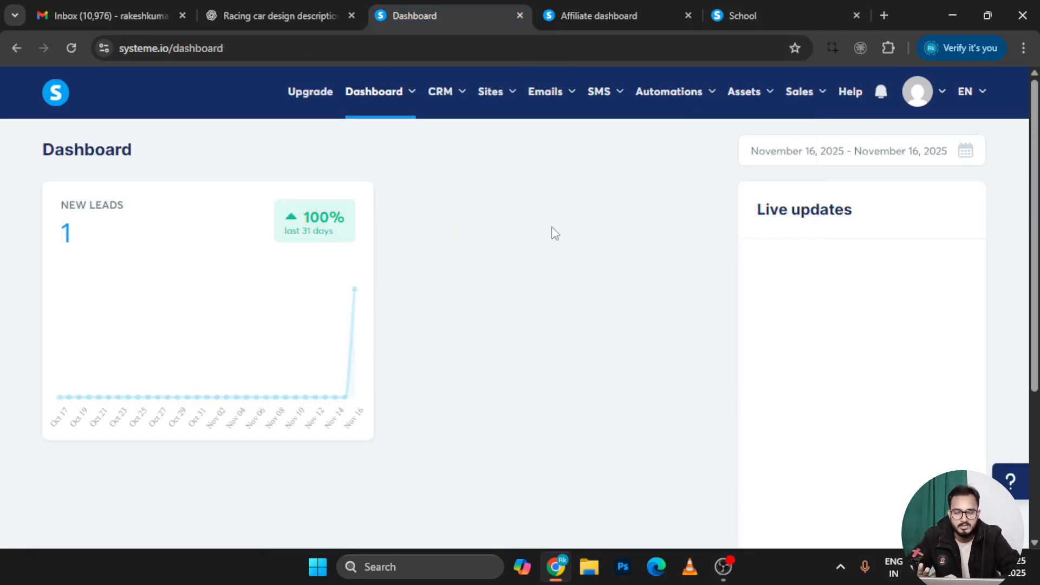
{"action": "mouse_move", "coordinate": [460, 97]}
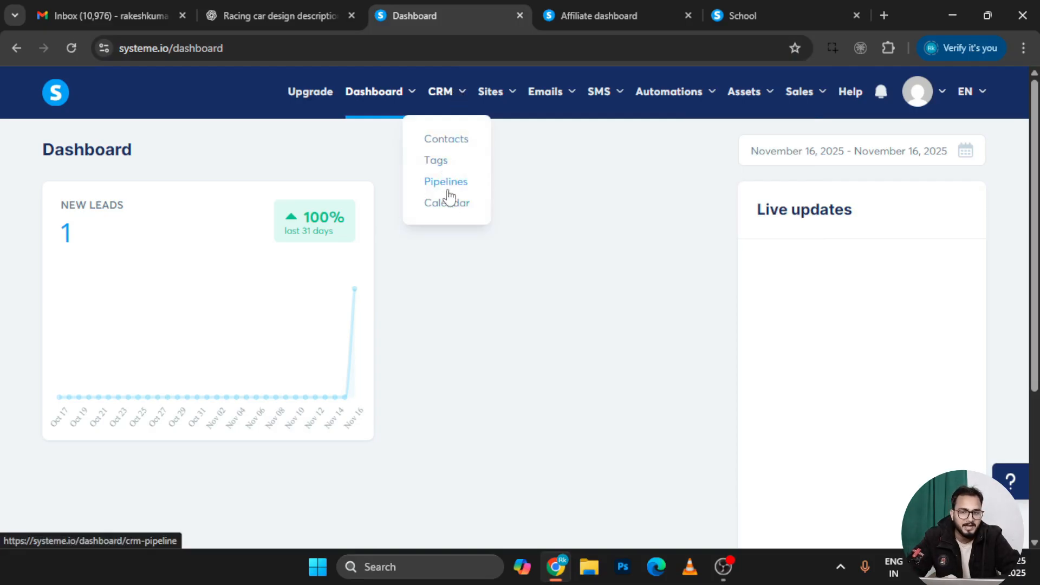
{"action": "left_click", "coordinate": [446, 148]}
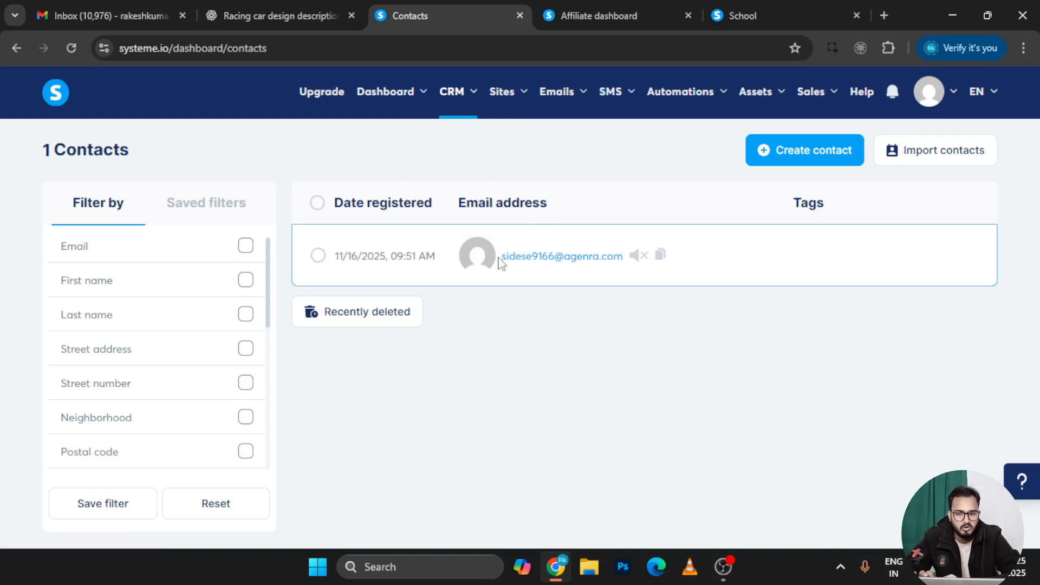
{"action": "mouse_move", "coordinate": [522, 264]}
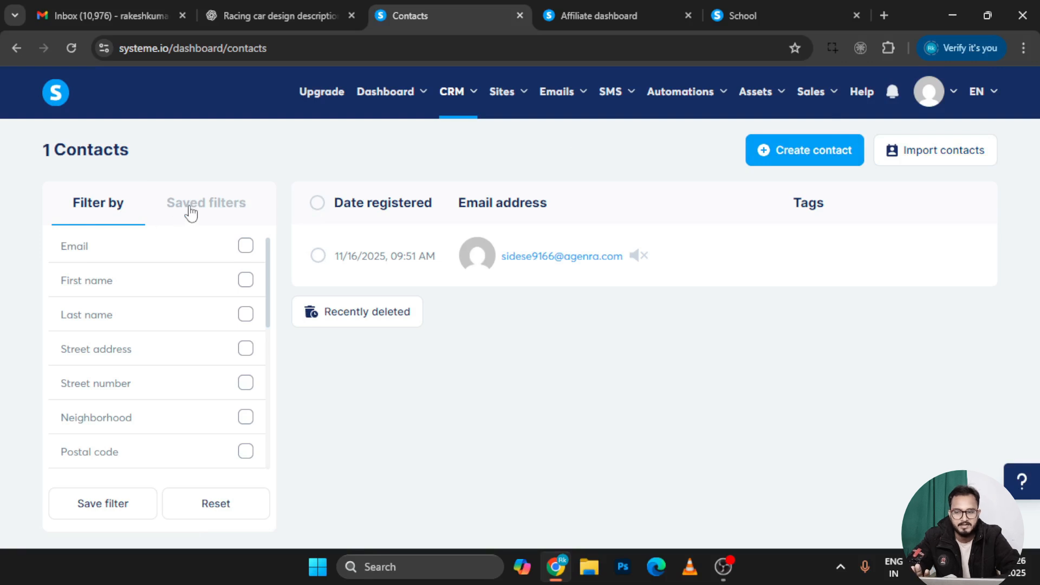
{"action": "left_click", "coordinate": [90, 255]}
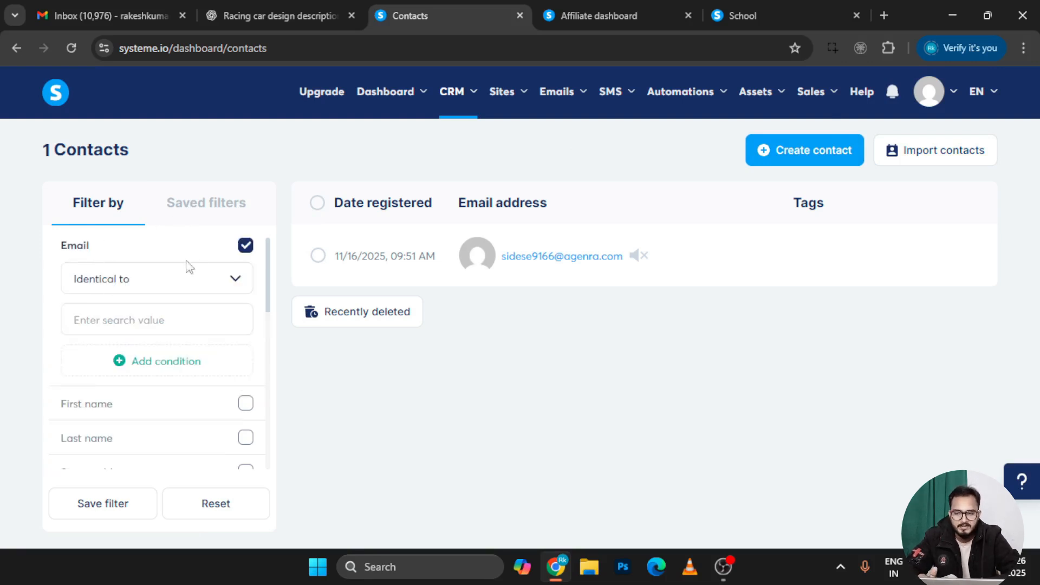
{"action": "left_click", "coordinate": [245, 246]}
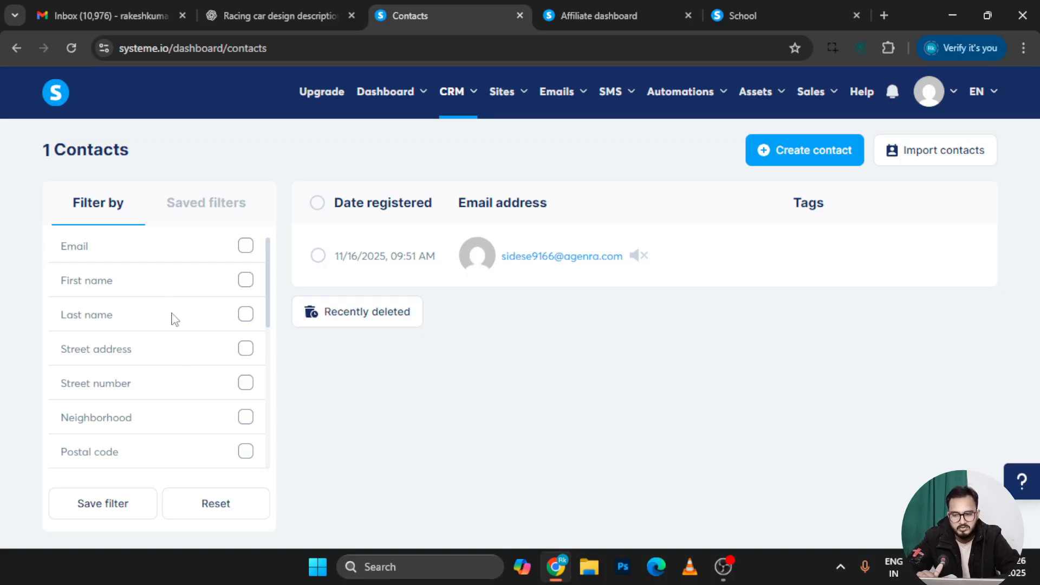
{"action": "scroll", "coordinate": [165, 365], "scroll_direction": "down", "scroll_amount": 1}
{"action": "scroll", "coordinate": [164, 366], "scroll_direction": "down", "scroll_amount": 1}
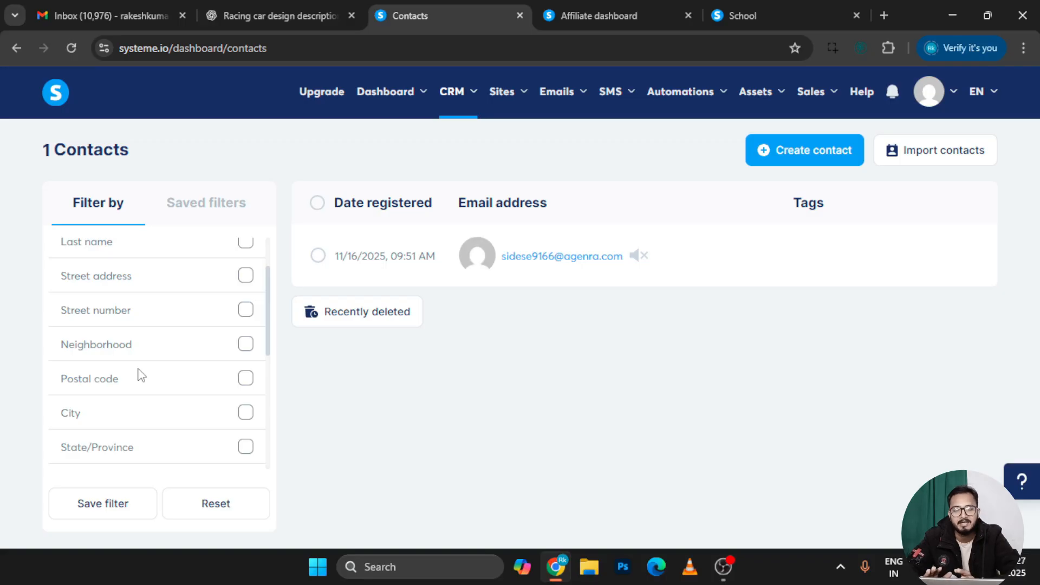
{"action": "scroll", "coordinate": [139, 374], "scroll_direction": "up", "scroll_amount": 3}
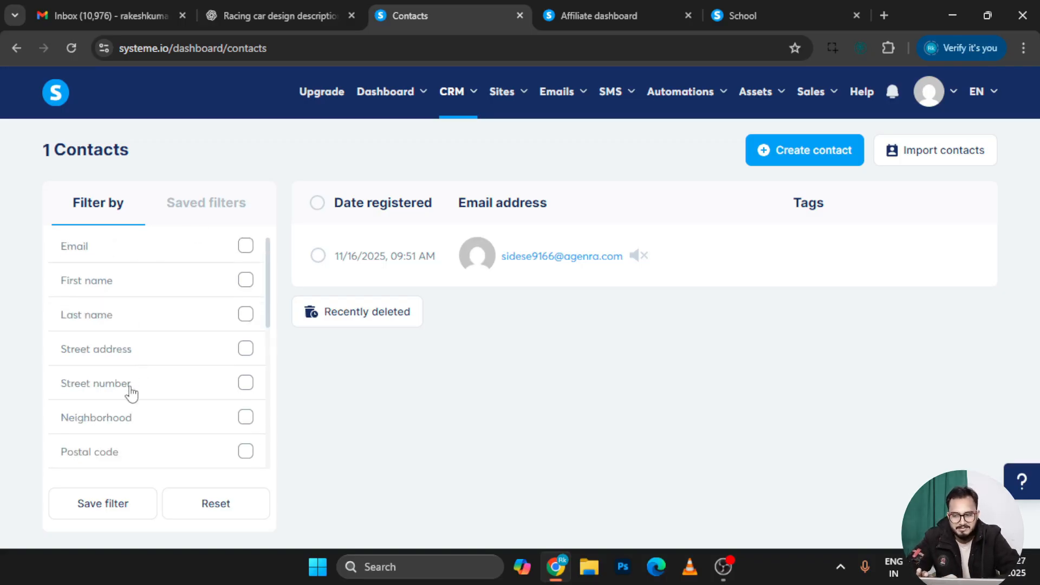
{"action": "scroll", "coordinate": [157, 423], "scroll_direction": "down", "scroll_amount": 3}
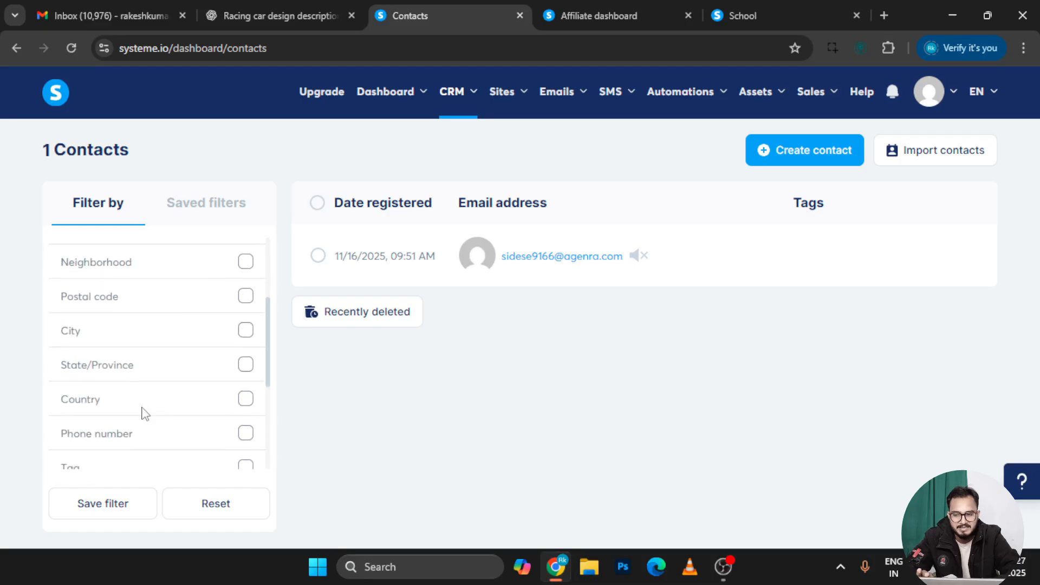
{"action": "left_click", "coordinate": [183, 341]}
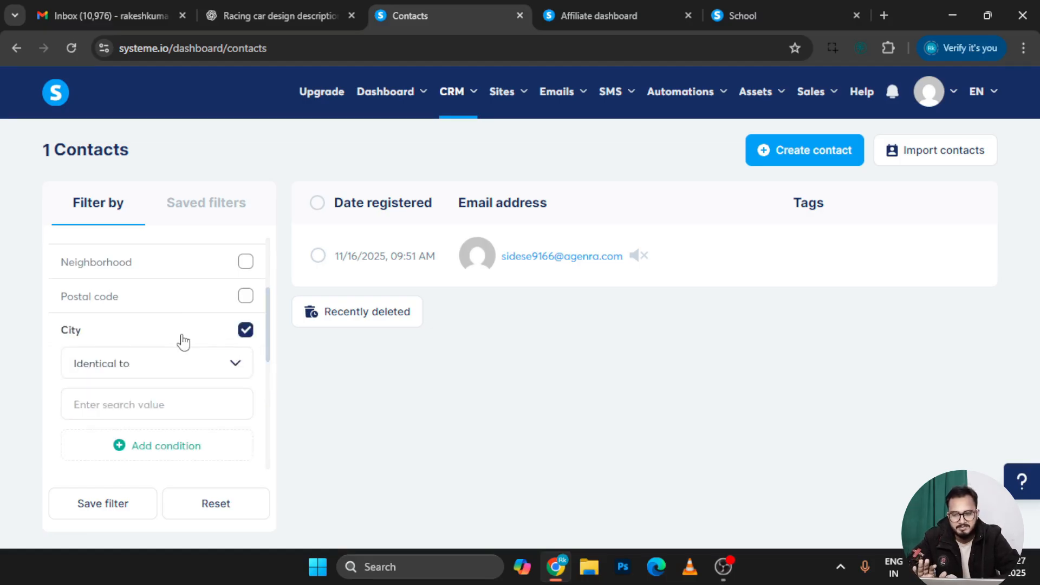
{"action": "left_click", "coordinate": [245, 330]}
{"action": "scroll", "coordinate": [167, 262], "scroll_direction": "up", "scroll_amount": 3}
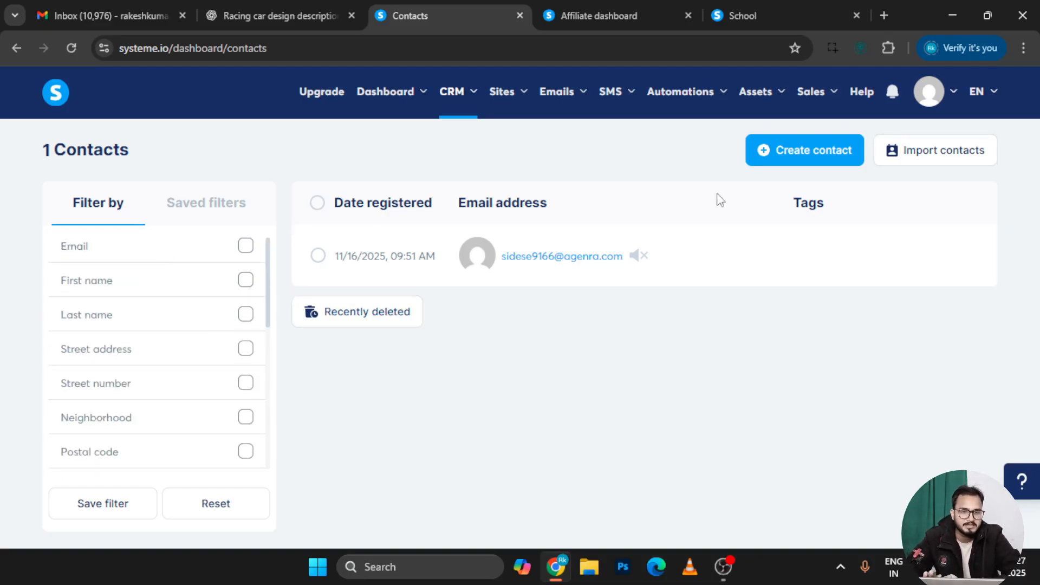
Start a new contact and paste its email address, trimming two digits from the username
{"action": "left_click", "coordinate": [805, 156]}
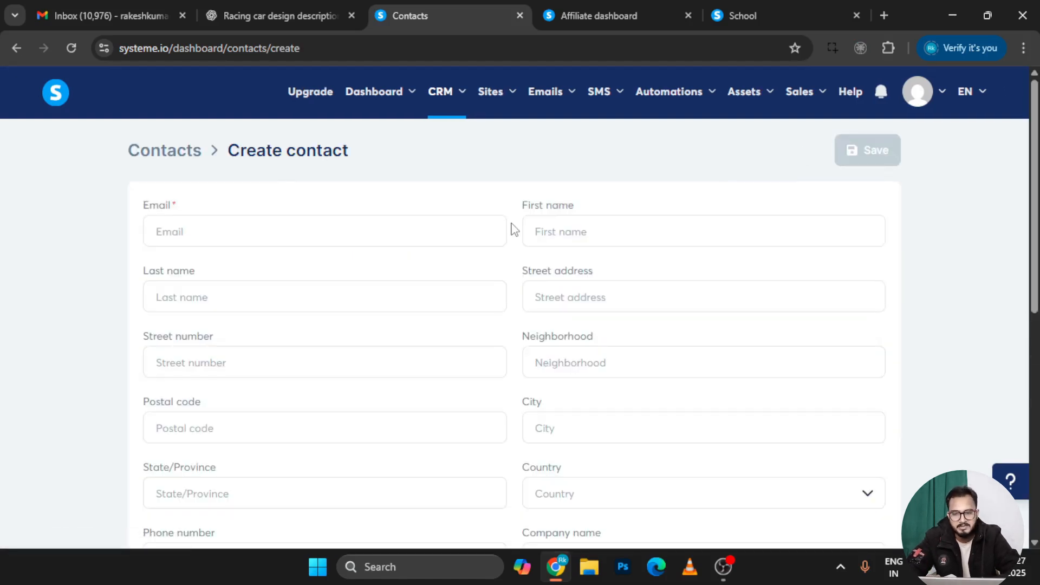
{"action": "left_click", "coordinate": [260, 242]}
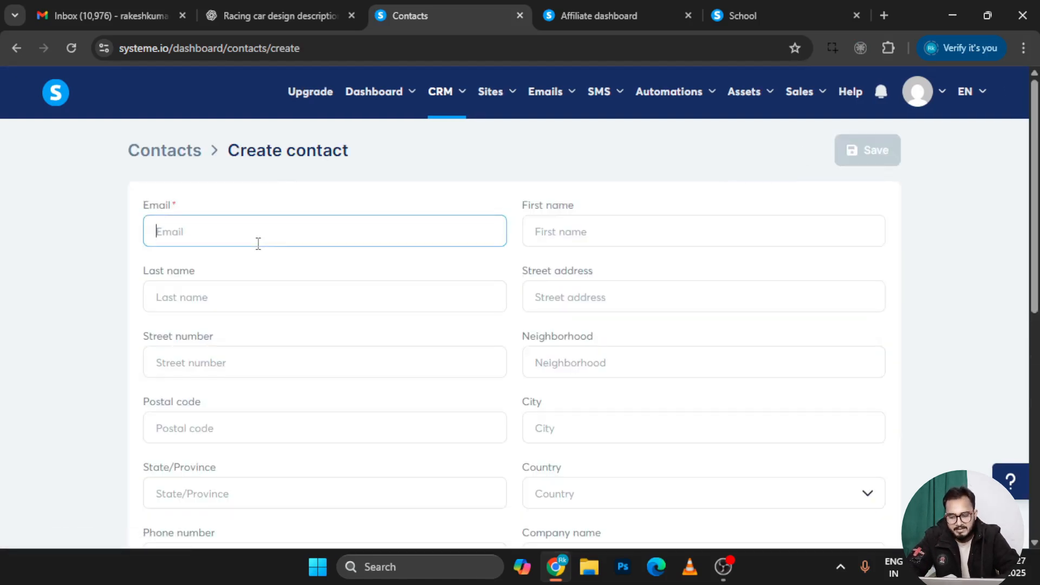
{"action": "key", "text": "ctrl+v"}
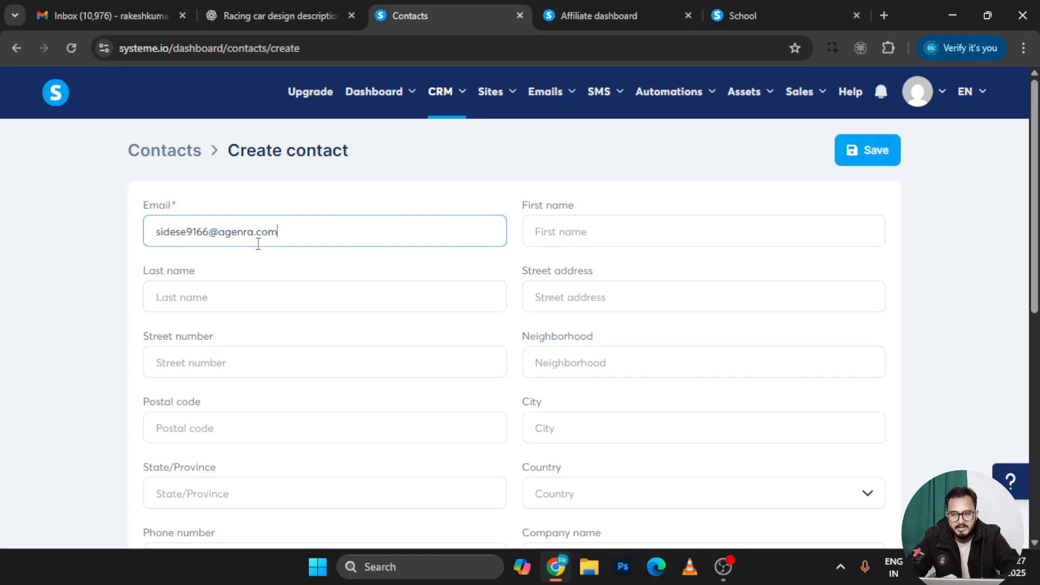
{"action": "double_click", "coordinate": [200, 231]}
{"action": "left_click", "coordinate": [200, 231]}
{"action": "key", "text": "BackSpace"}
{"action": "key", "text": "BackSpace"}
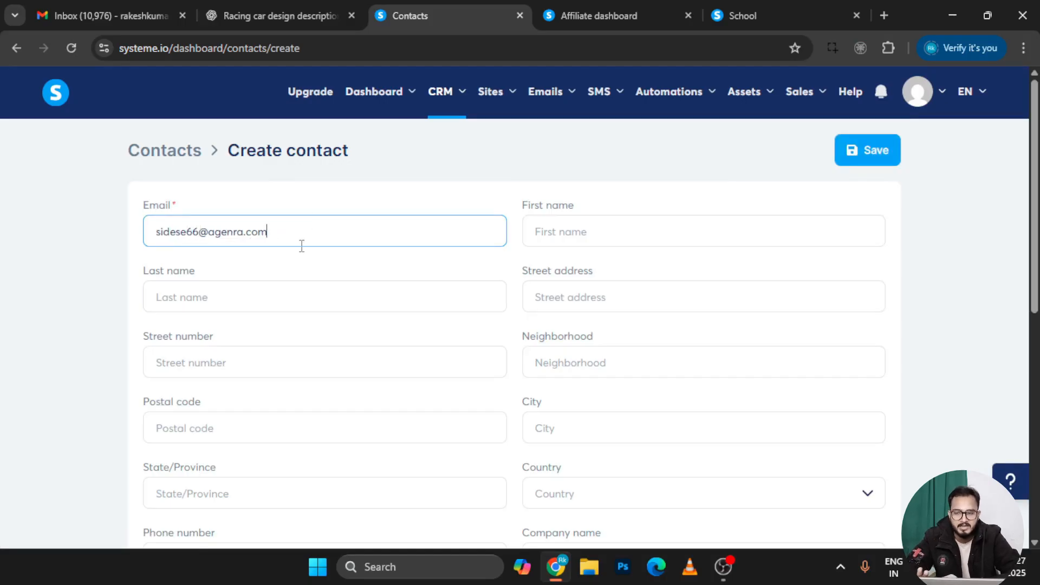
{"action": "scroll", "coordinate": [298, 258], "scroll_direction": "down", "scroll_amount": 1}
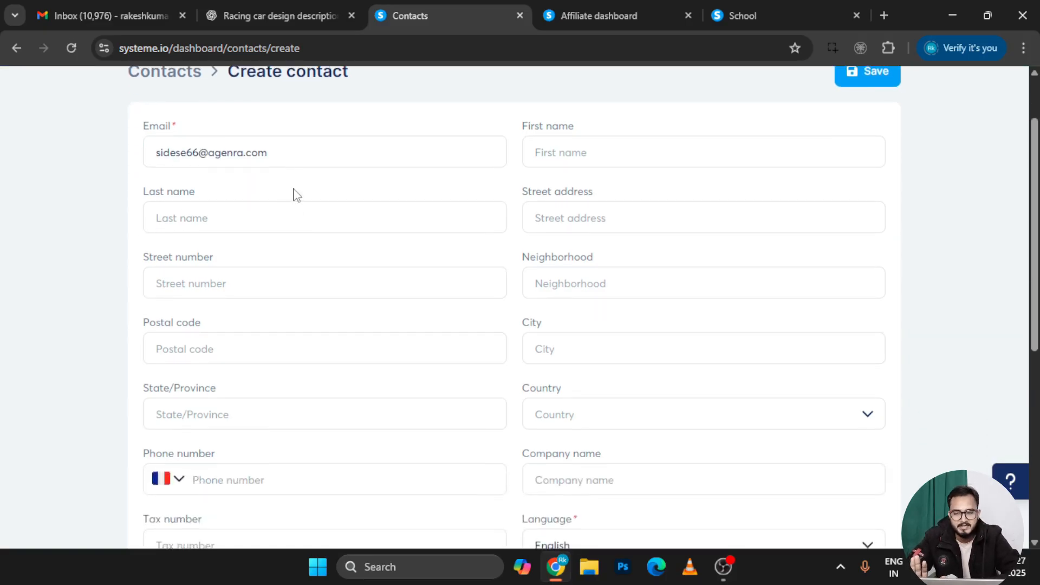
{"action": "scroll", "coordinate": [521, 265], "scroll_direction": "down", "scroll_amount": 1}
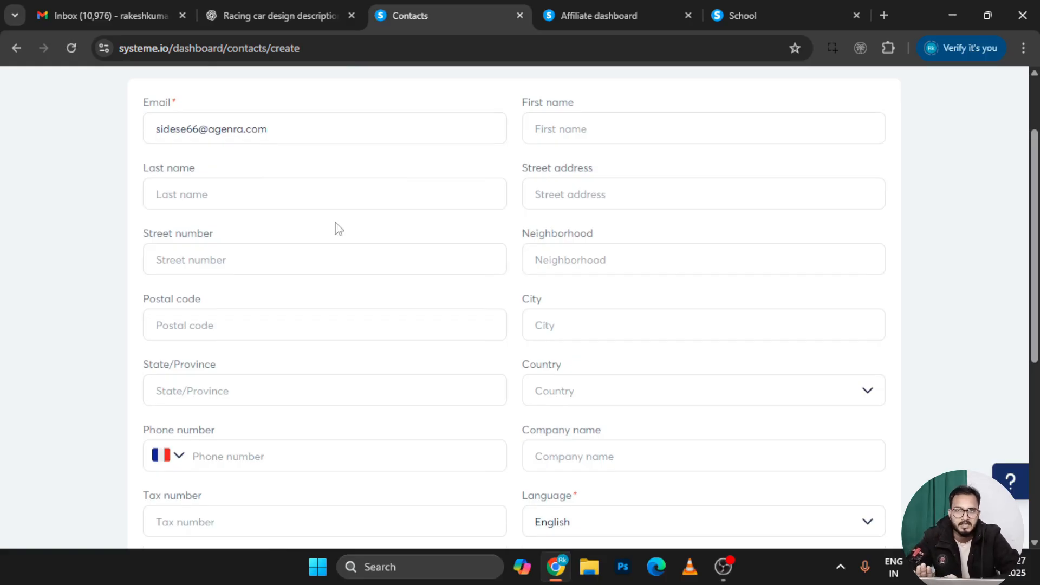
{"action": "scroll", "coordinate": [336, 227], "scroll_direction": "up", "scroll_amount": 1}
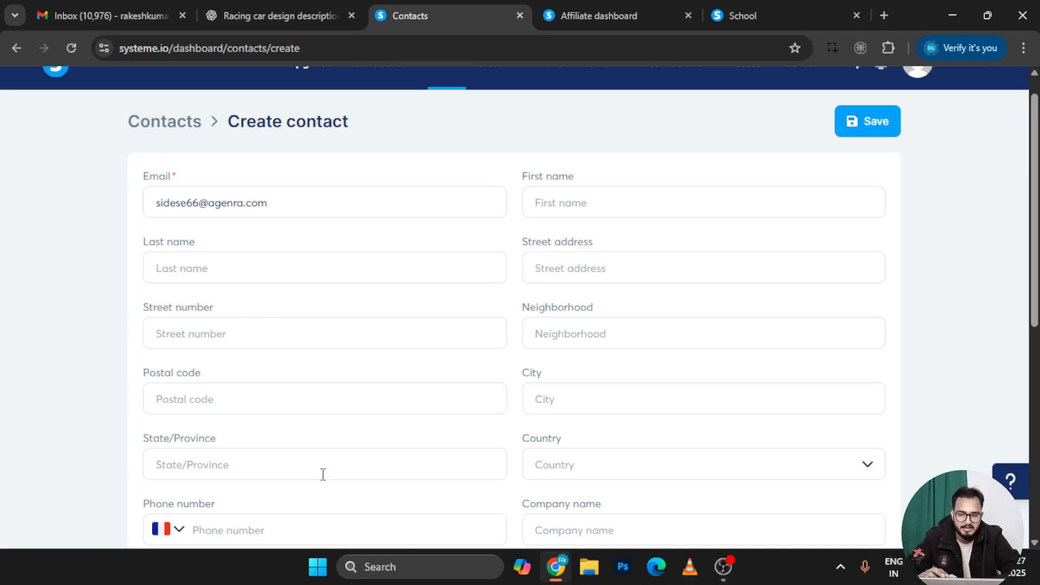
{"action": "scroll", "coordinate": [323, 473], "scroll_direction": "down", "scroll_amount": 2}
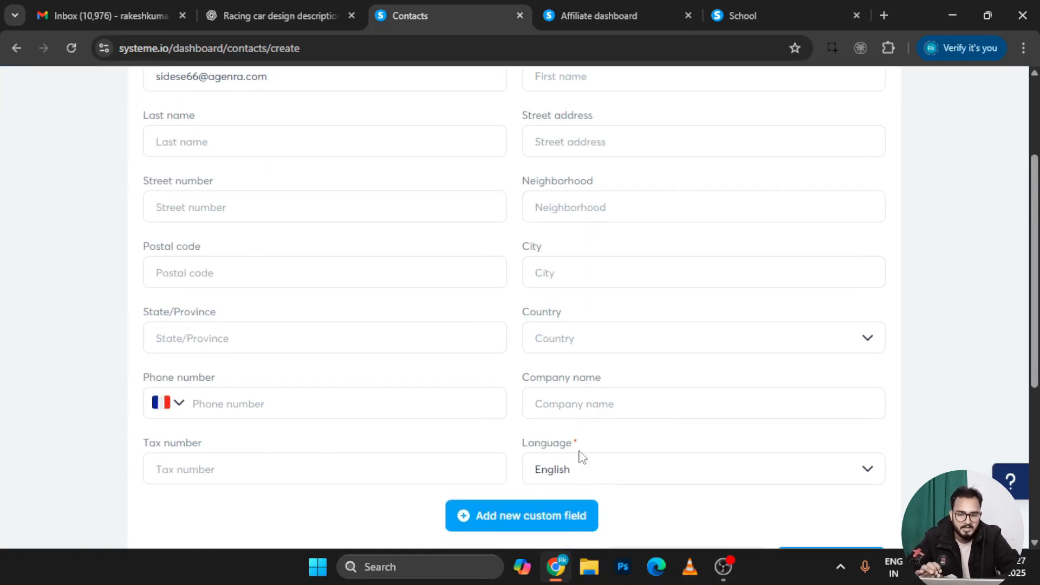
Dismiss the custom field window without adding one and finish the contact, bringing the list to 2
{"action": "left_click", "coordinate": [542, 526]}
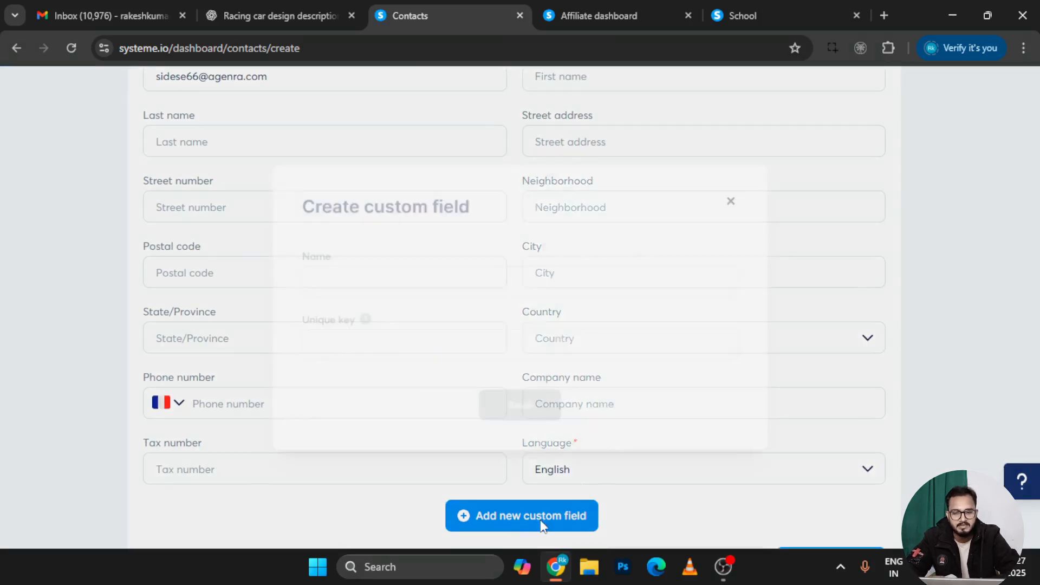
{"action": "left_click", "coordinate": [371, 287]}
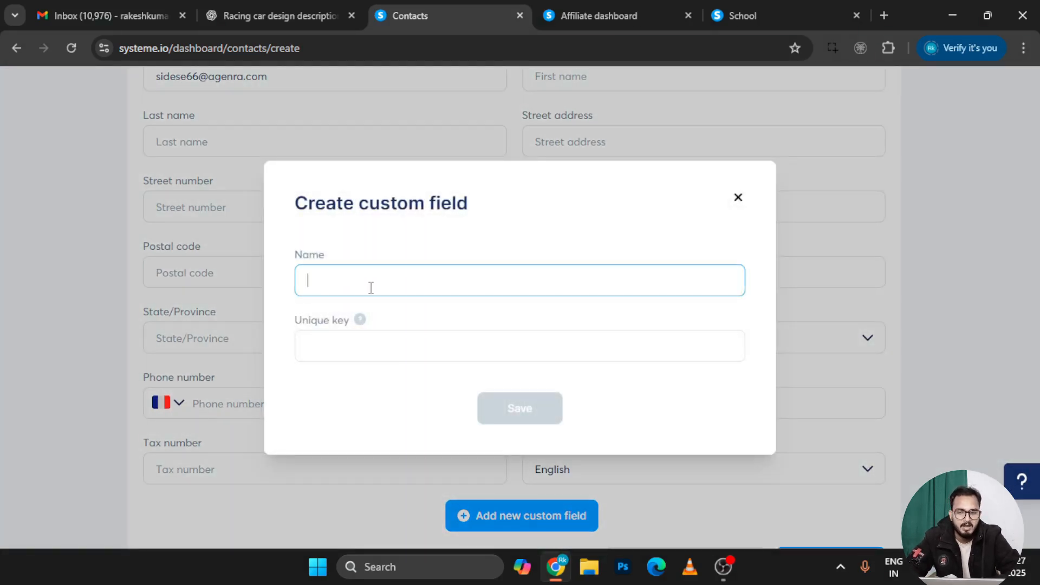
{"action": "left_click", "coordinate": [739, 201]}
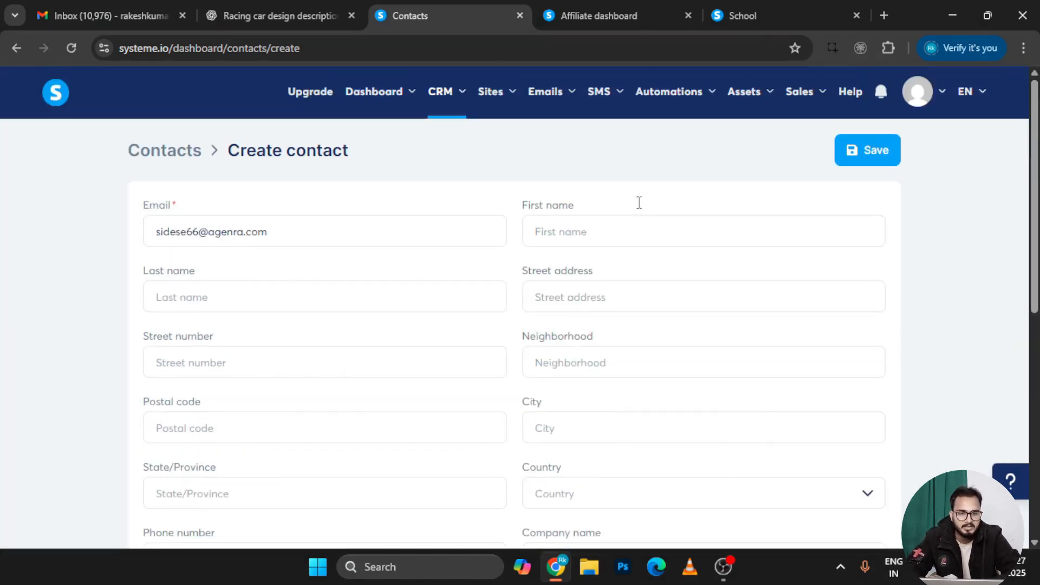
{"action": "scroll", "coordinate": [604, 345], "scroll_direction": "down", "scroll_amount": 1}
{"action": "scroll", "coordinate": [604, 345], "scroll_direction": "down", "scroll_amount": 5}
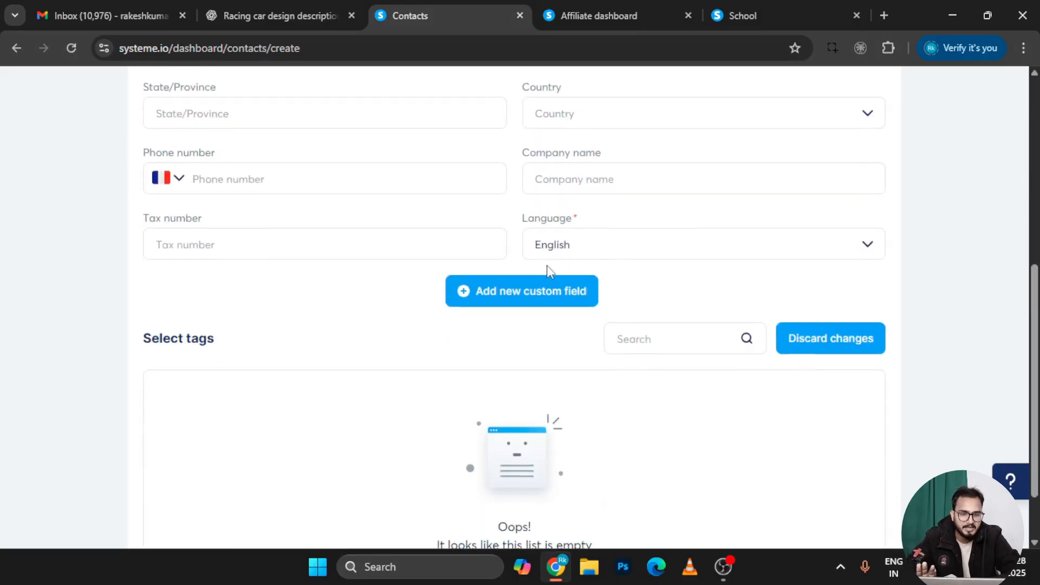
{"action": "scroll", "coordinate": [581, 269], "scroll_direction": "up", "scroll_amount": 6}
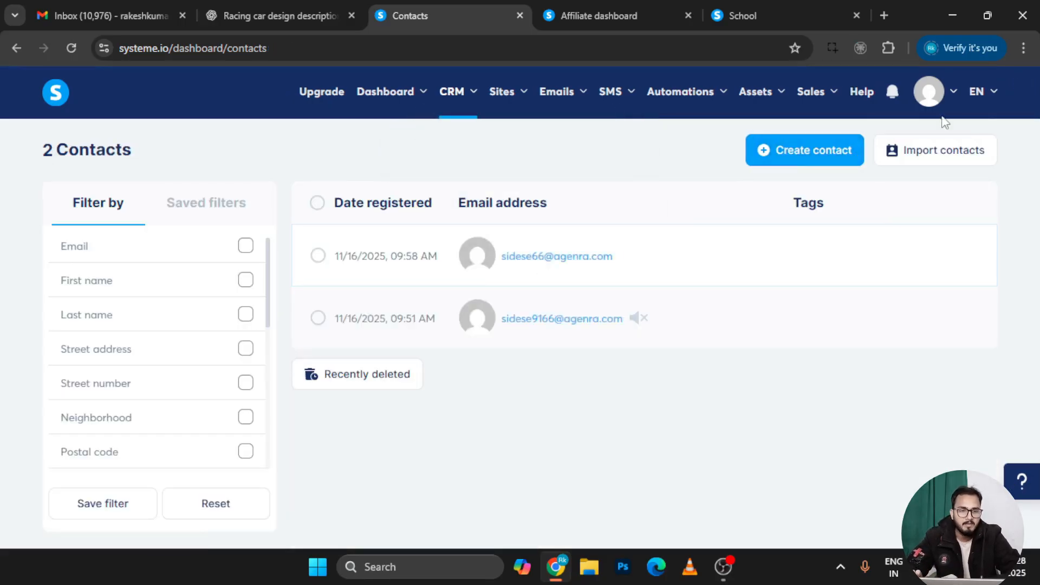
Open the contact import page and keep Comma as the CSV delimiter
{"action": "left_click", "coordinate": [965, 156]}
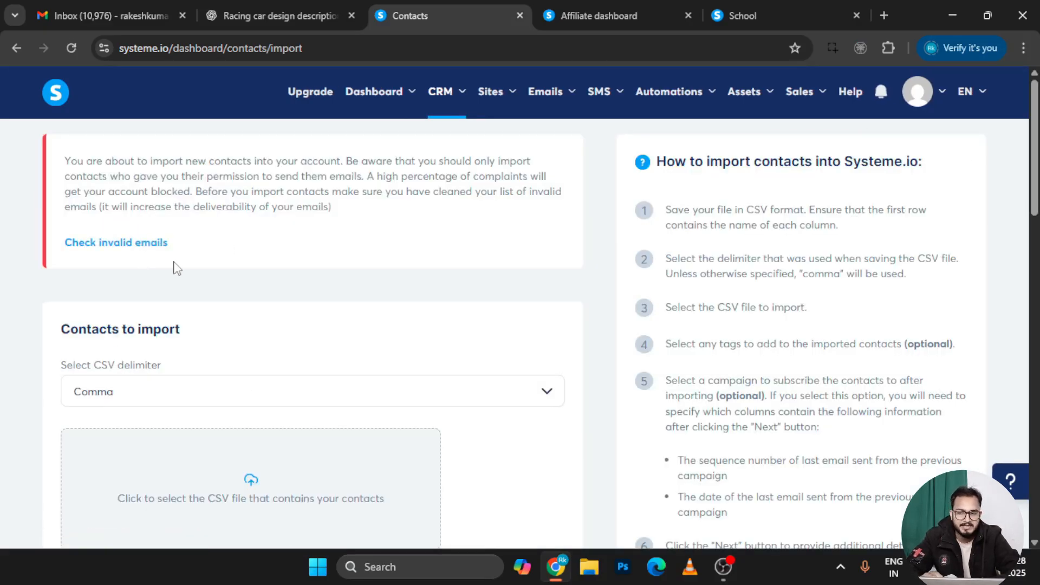
{"action": "scroll", "coordinate": [176, 268], "scroll_direction": "down", "scroll_amount": 1}
{"action": "scroll", "coordinate": [452, 296], "scroll_direction": "down", "scroll_amount": 3}
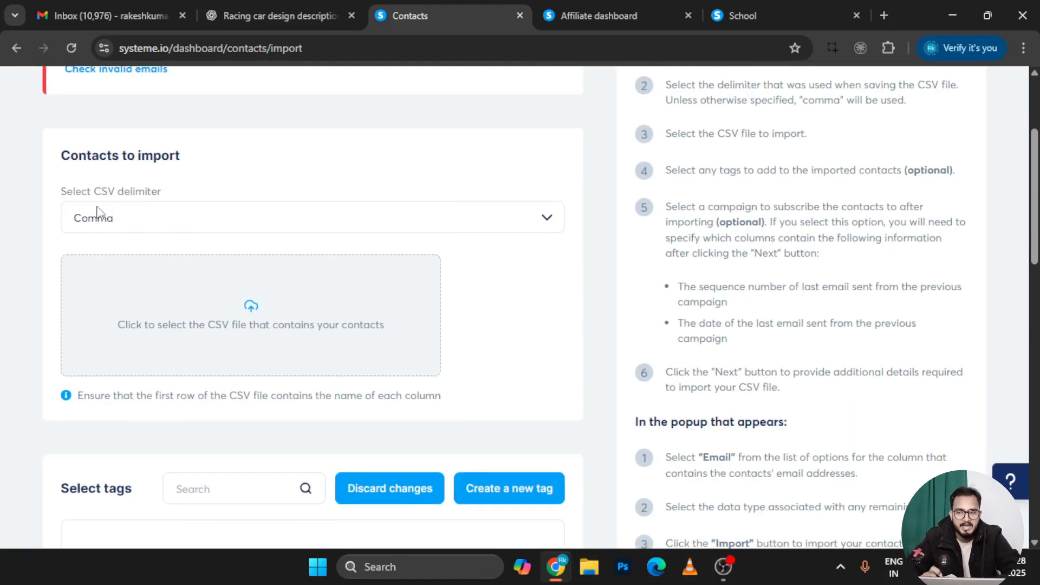
{"action": "left_click", "coordinate": [158, 222]}
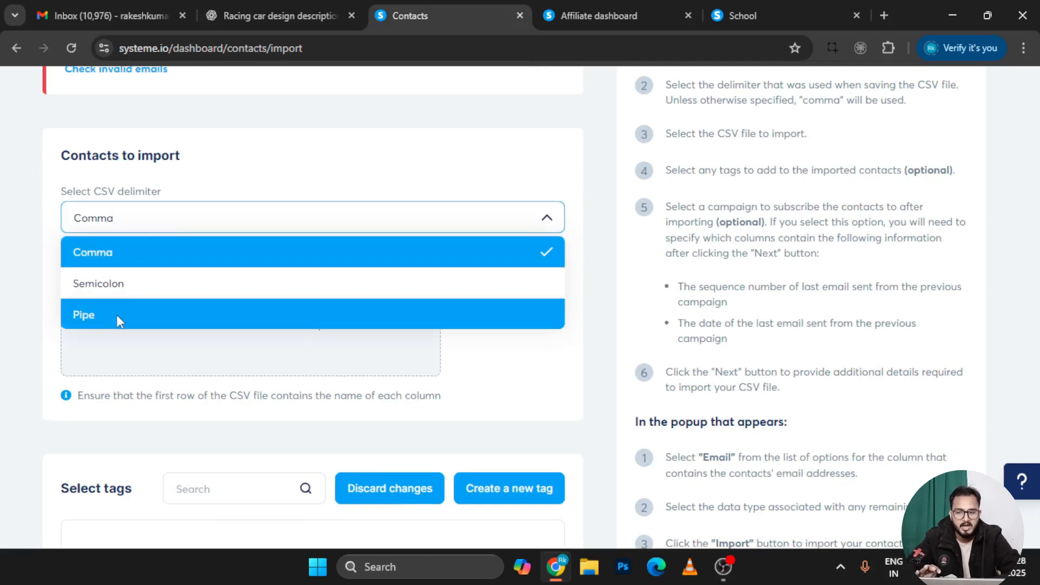
{"action": "left_click", "coordinate": [129, 266]}
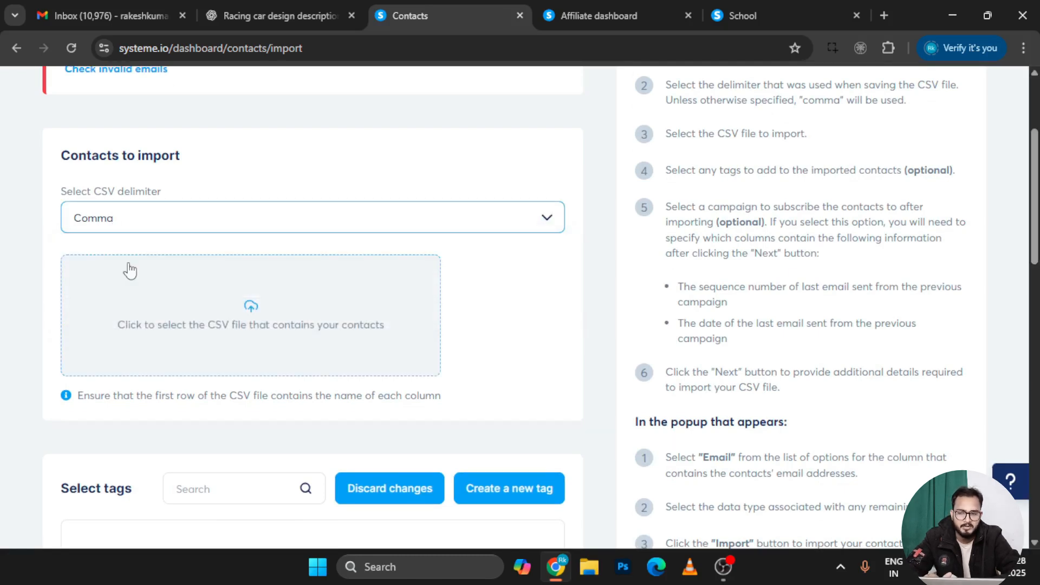
{"action": "left_click", "coordinate": [256, 325]}
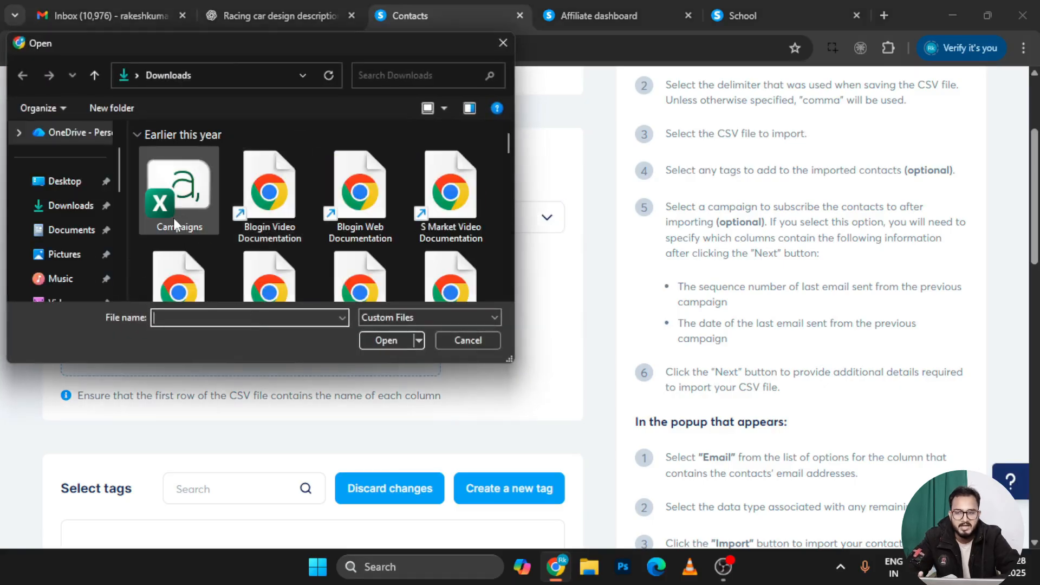
Choose student1.csv from Downloads as the contacts file to import
{"action": "scroll", "coordinate": [297, 251], "scroll_direction": "down", "scroll_amount": 10}
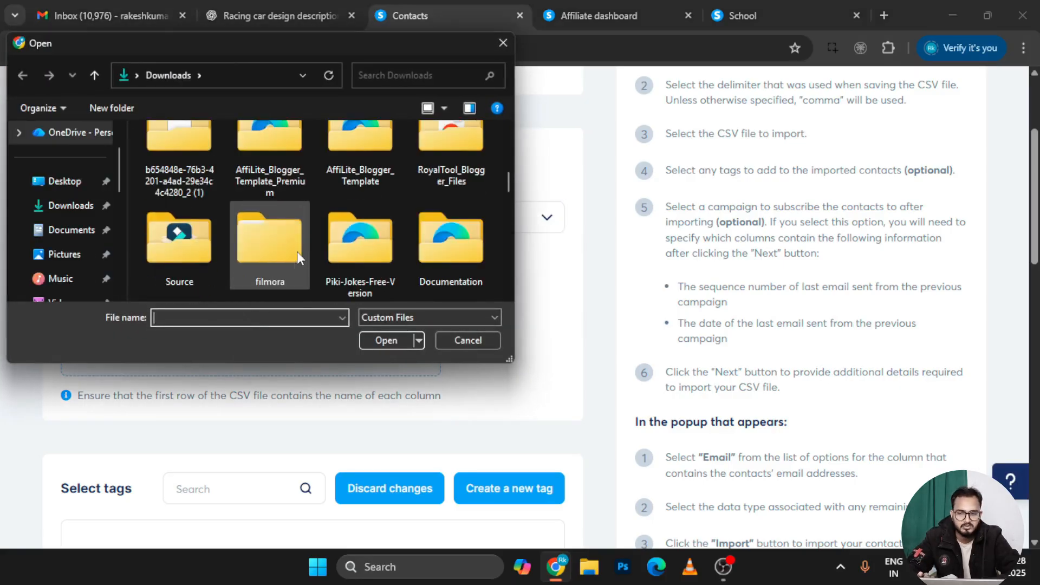
{"action": "scroll", "coordinate": [297, 252], "scroll_direction": "down", "scroll_amount": 5}
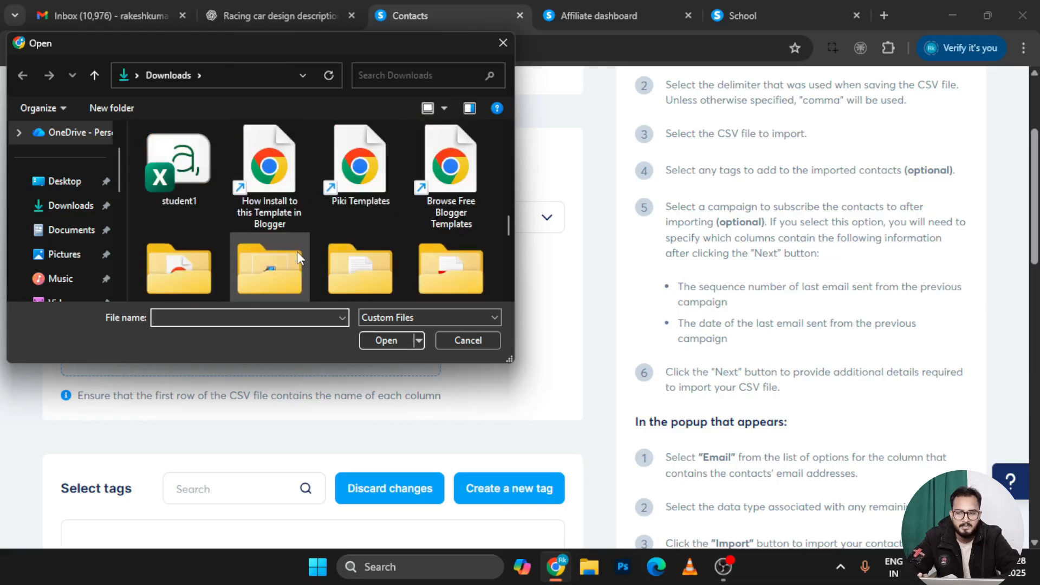
{"action": "double_click", "coordinate": [185, 174]}
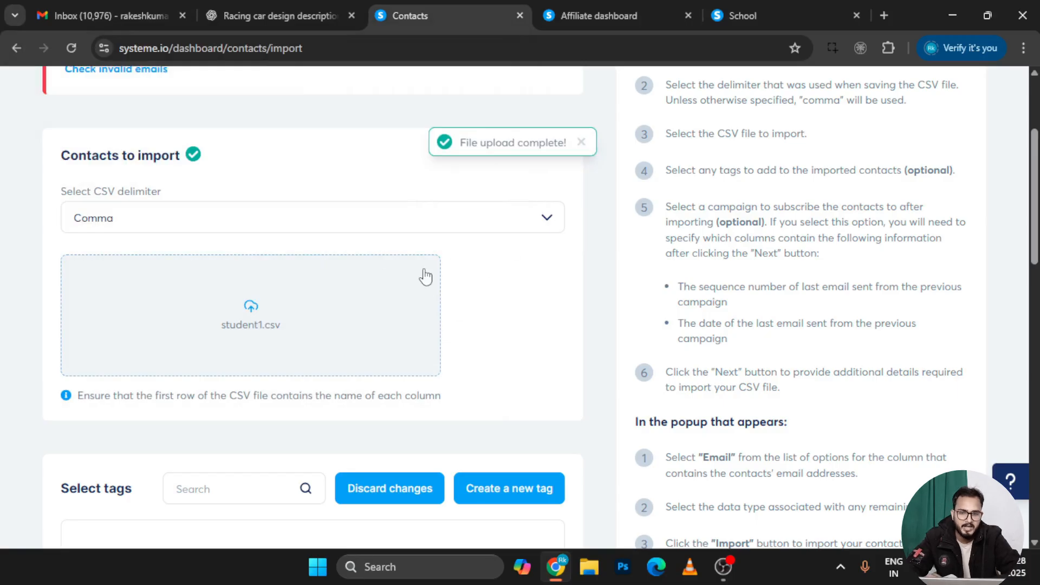
{"action": "scroll", "coordinate": [504, 353], "scroll_direction": "down", "scroll_amount": 3}
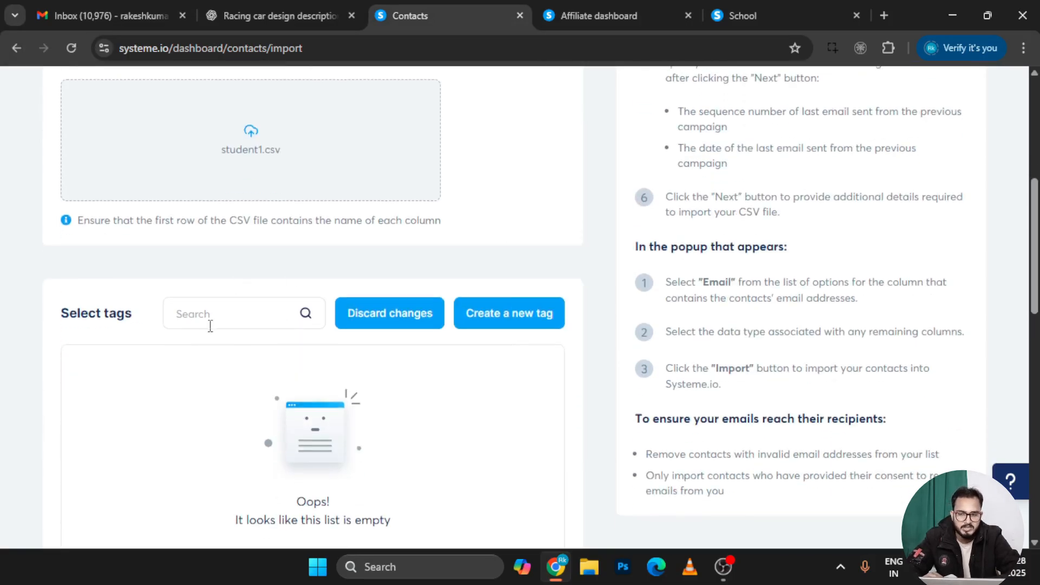
{"action": "scroll", "coordinate": [342, 362], "scroll_direction": "down", "scroll_amount": 1}
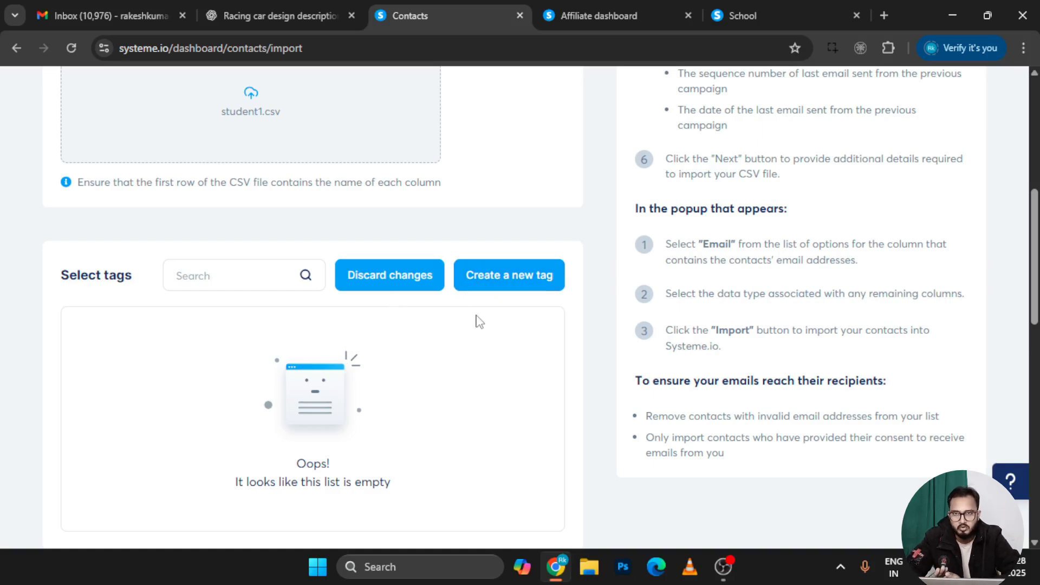
{"action": "scroll", "coordinate": [479, 322], "scroll_direction": "down", "scroll_amount": 7}
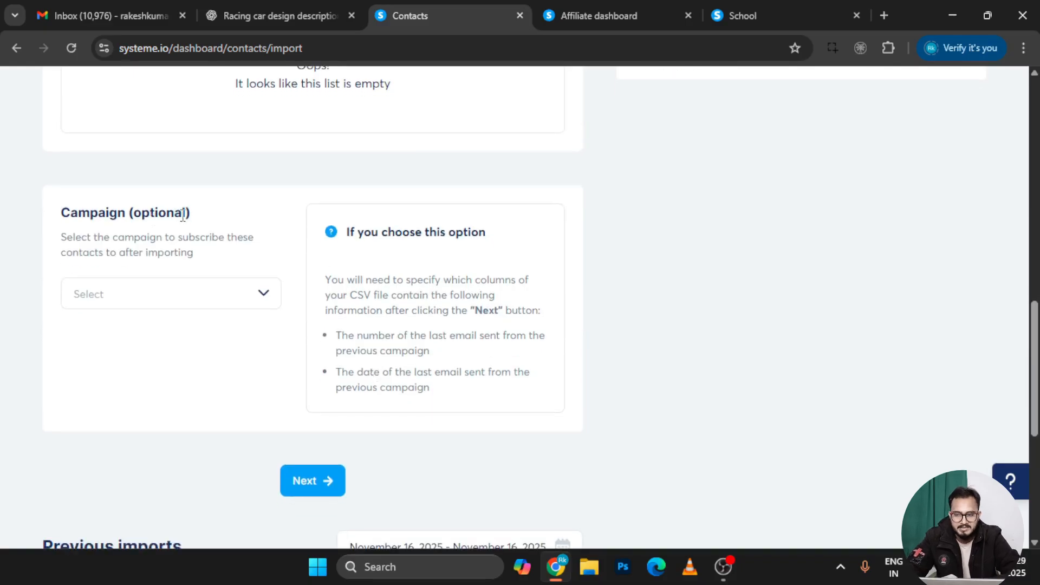
{"action": "left_click", "coordinate": [190, 307]}
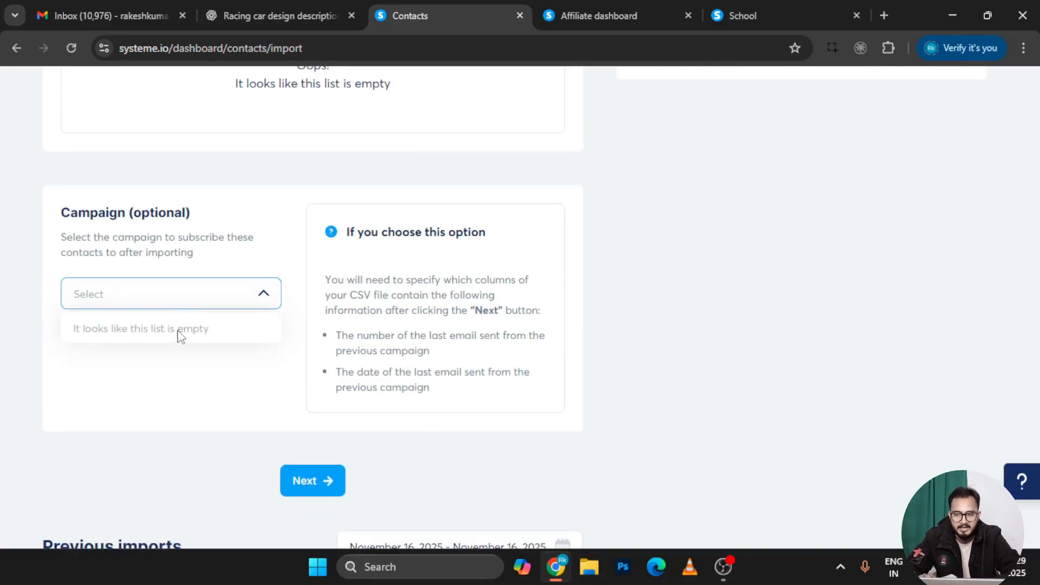
{"action": "left_click", "coordinate": [313, 482]}
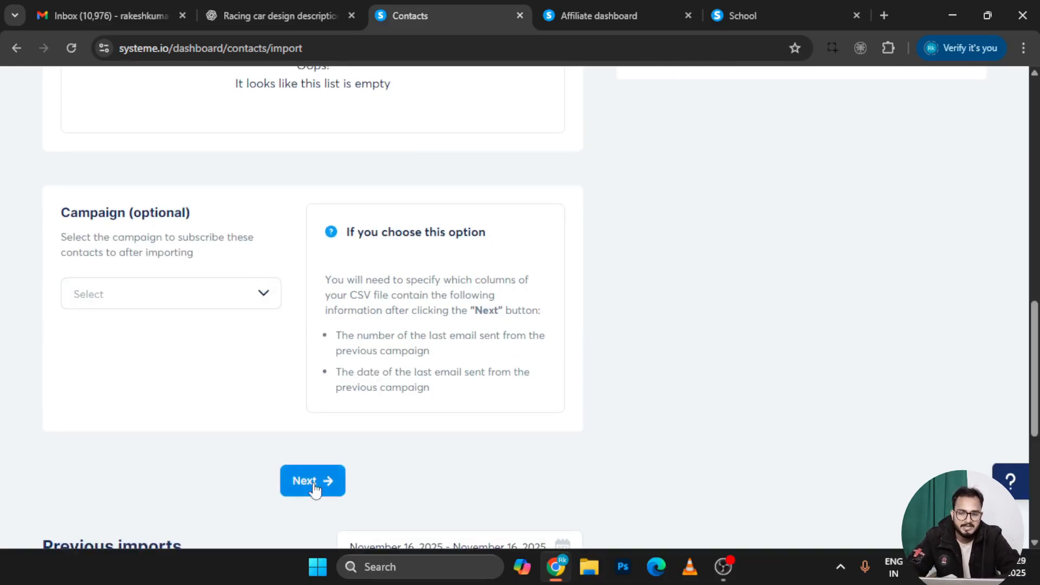
Map the file's column to Email, after briefly trying First name, and start the import
{"action": "left_click", "coordinate": [319, 489]}
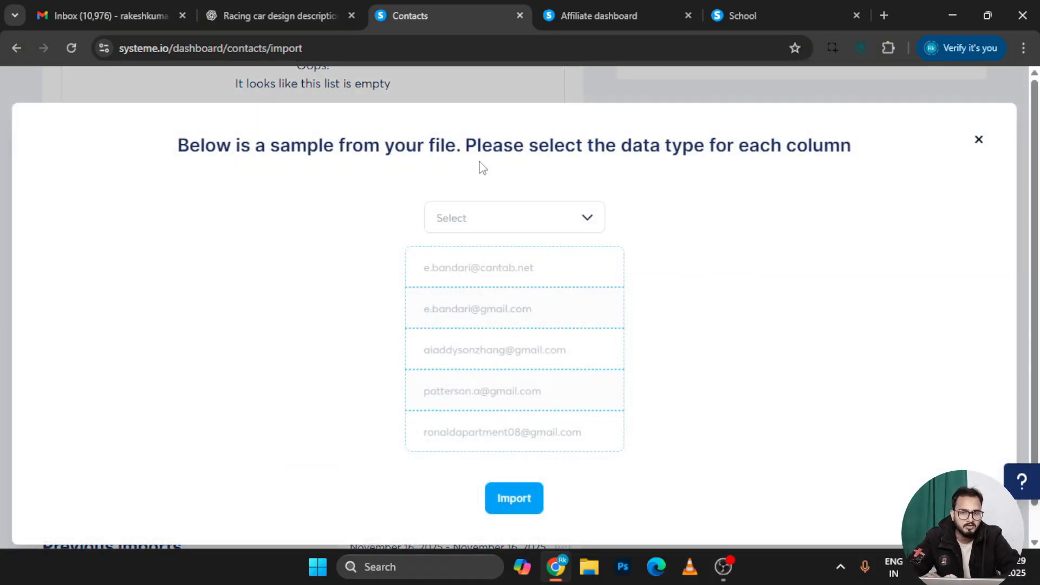
{"action": "left_click", "coordinate": [529, 214]}
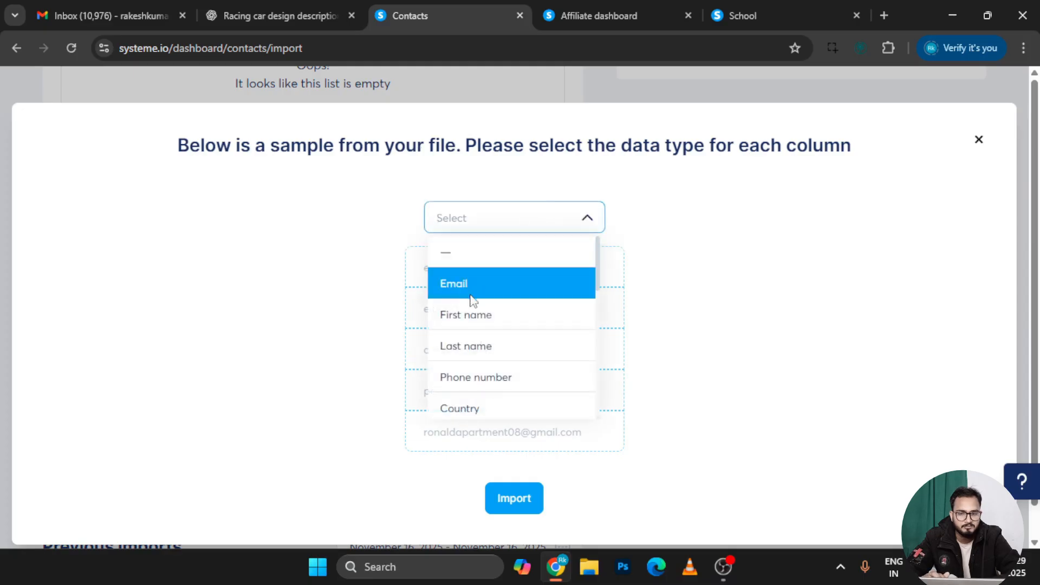
{"action": "left_click", "coordinate": [482, 284]}
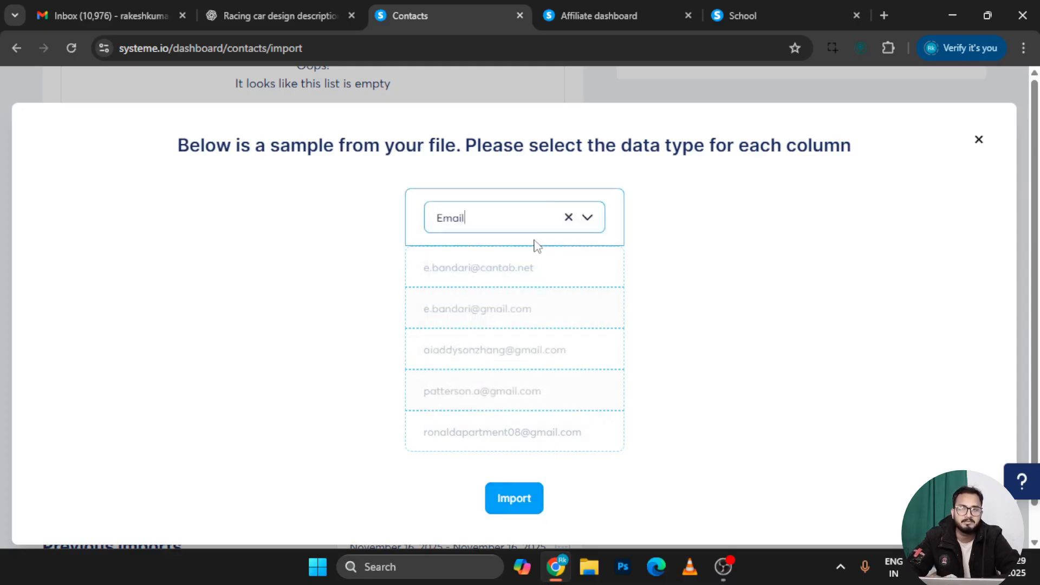
{"action": "left_click", "coordinate": [712, 281]}
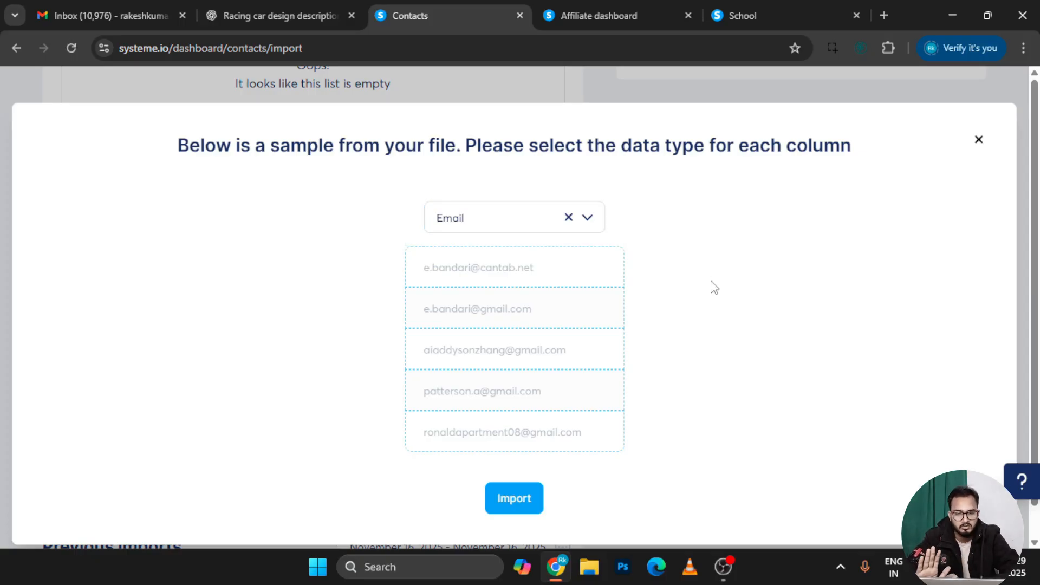
{"action": "left_click", "coordinate": [588, 219]}
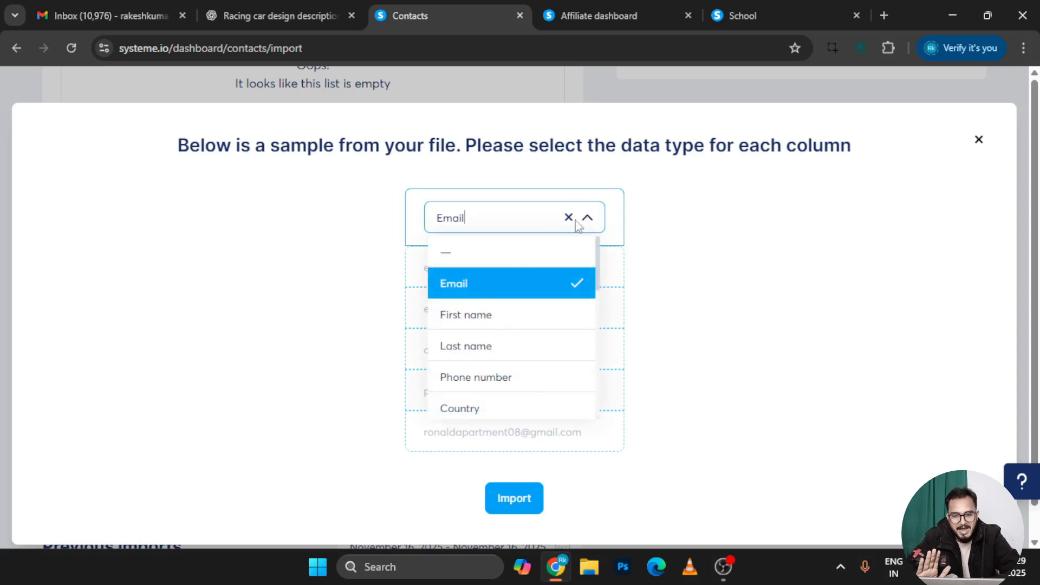
{"action": "left_click", "coordinate": [477, 312]}
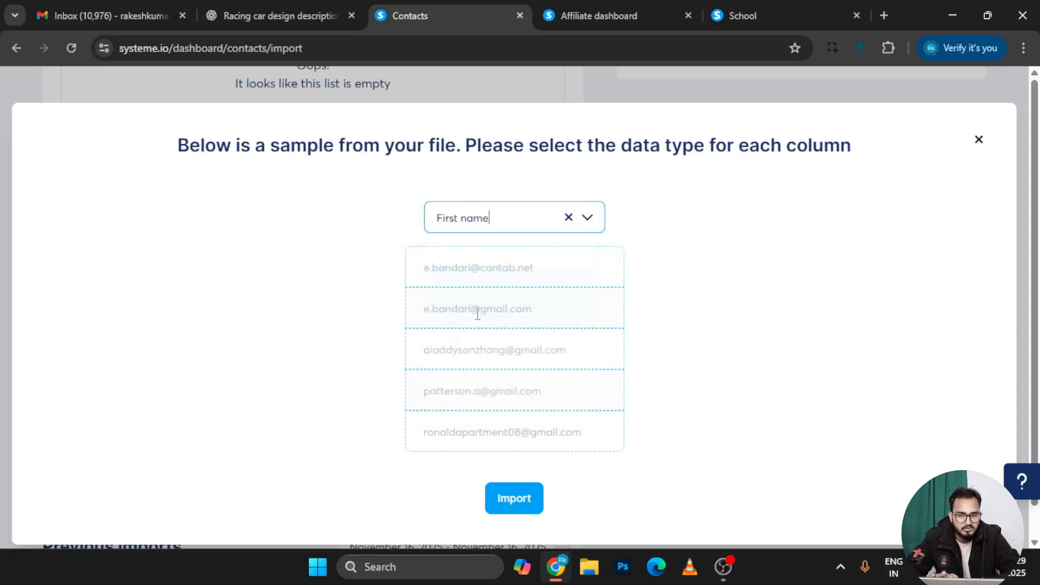
{"action": "left_click", "coordinate": [587, 218]}
{"action": "left_click", "coordinate": [482, 294]}
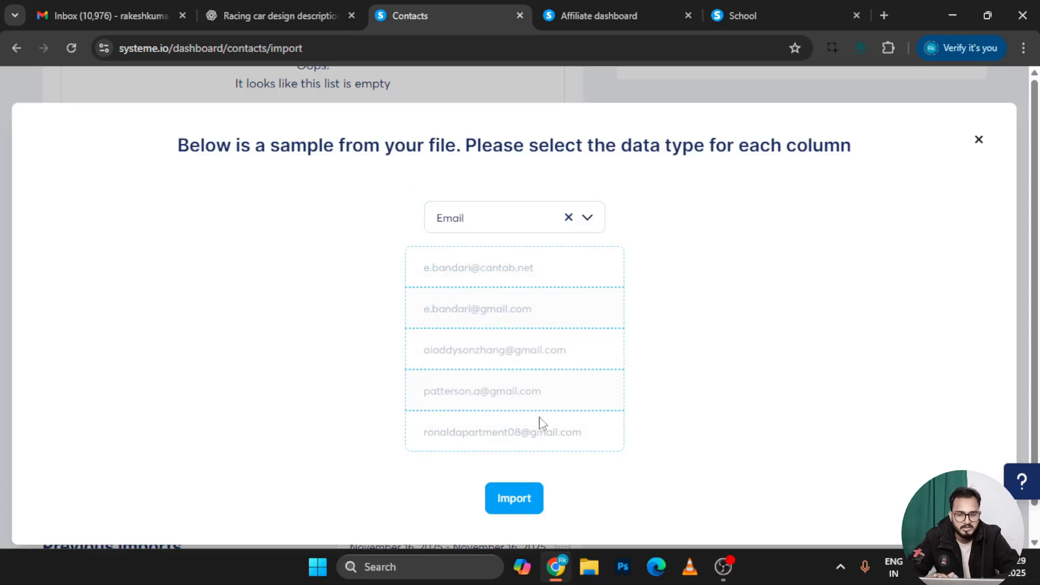
{"action": "left_click", "coordinate": [518, 505]}
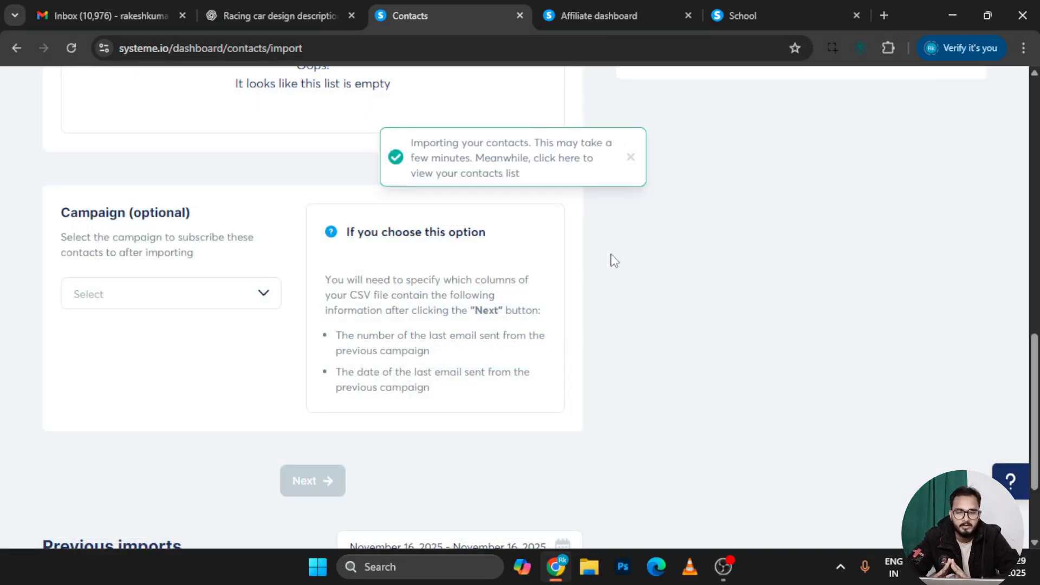
Open the CRM Contacts list and refresh it so all 78 contacts, including the imported ones, appear
{"action": "scroll", "coordinate": [611, 258], "scroll_direction": "up", "scroll_amount": 15}
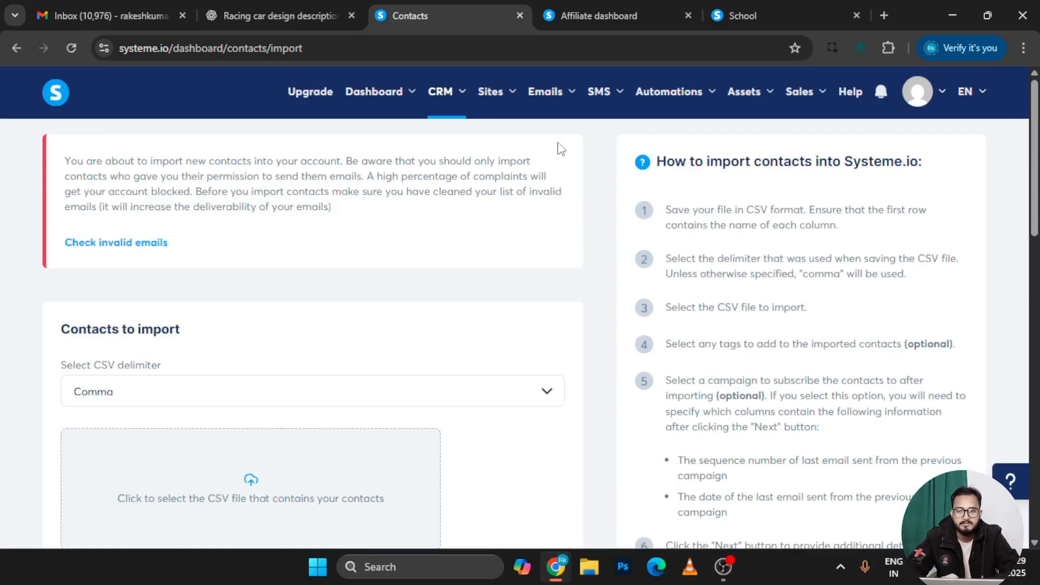
{"action": "mouse_move", "coordinate": [446, 96]}
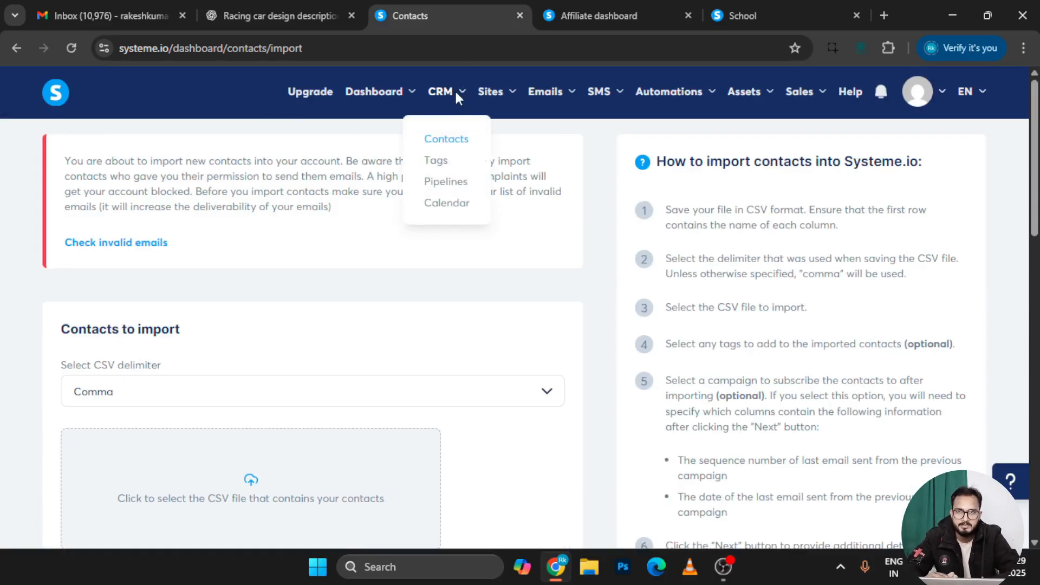
{"action": "left_click", "coordinate": [465, 140]}
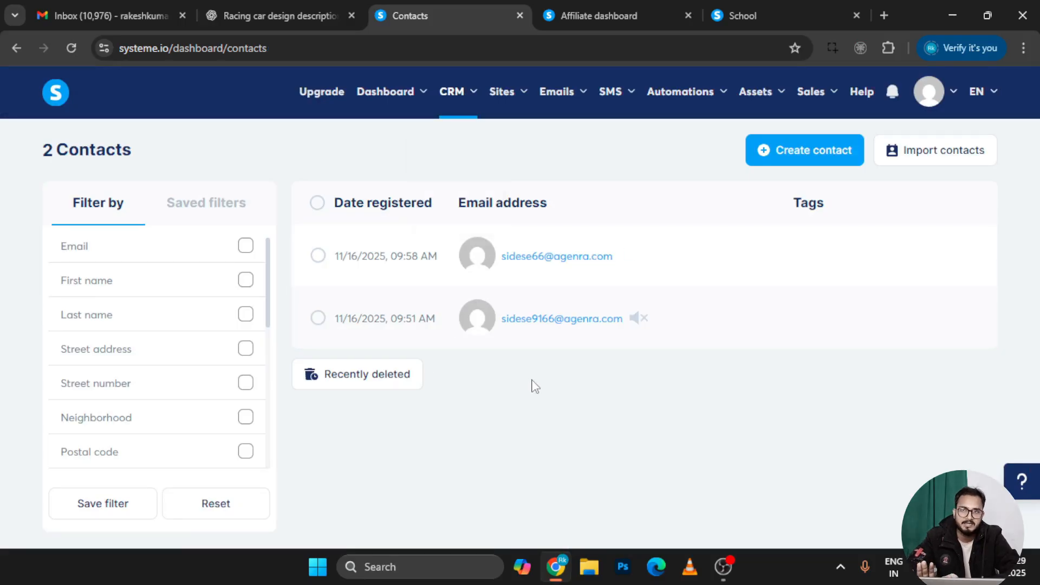
{"action": "left_click", "coordinate": [66, 54]}
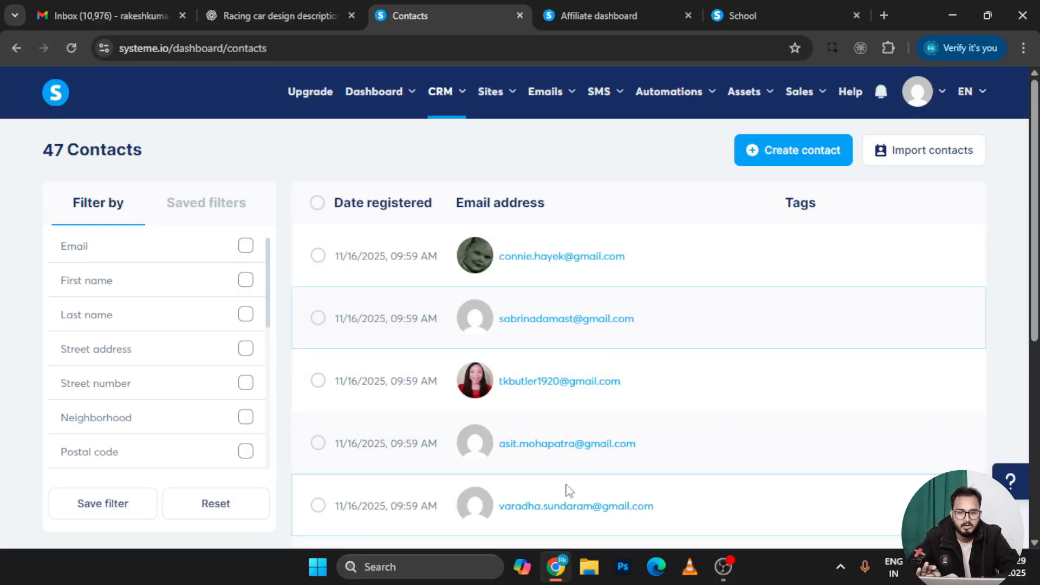
{"action": "scroll", "coordinate": [523, 434], "scroll_direction": "down", "scroll_amount": 6}
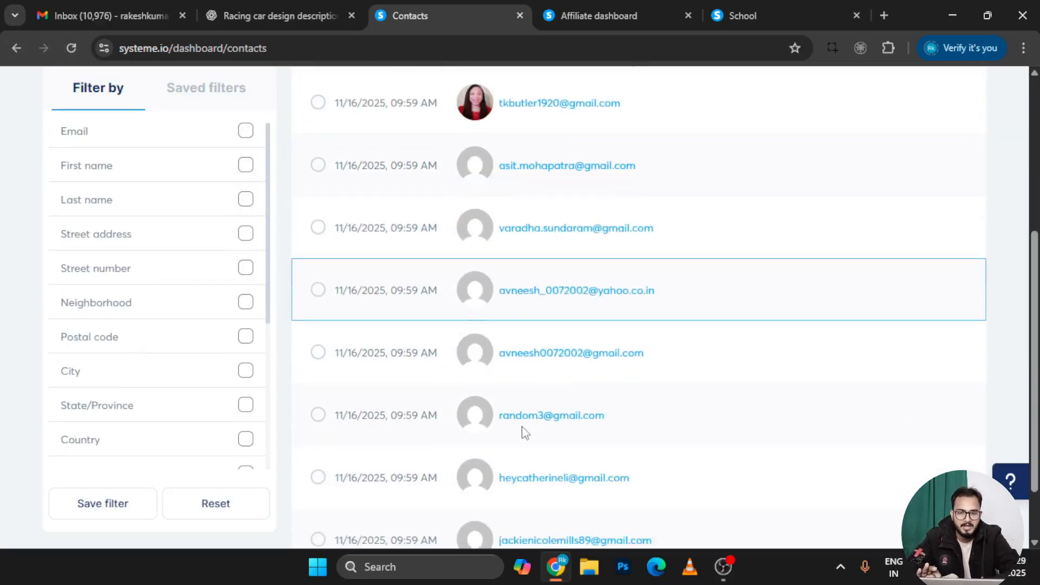
{"action": "scroll", "coordinate": [523, 431], "scroll_direction": "up", "scroll_amount": 6}
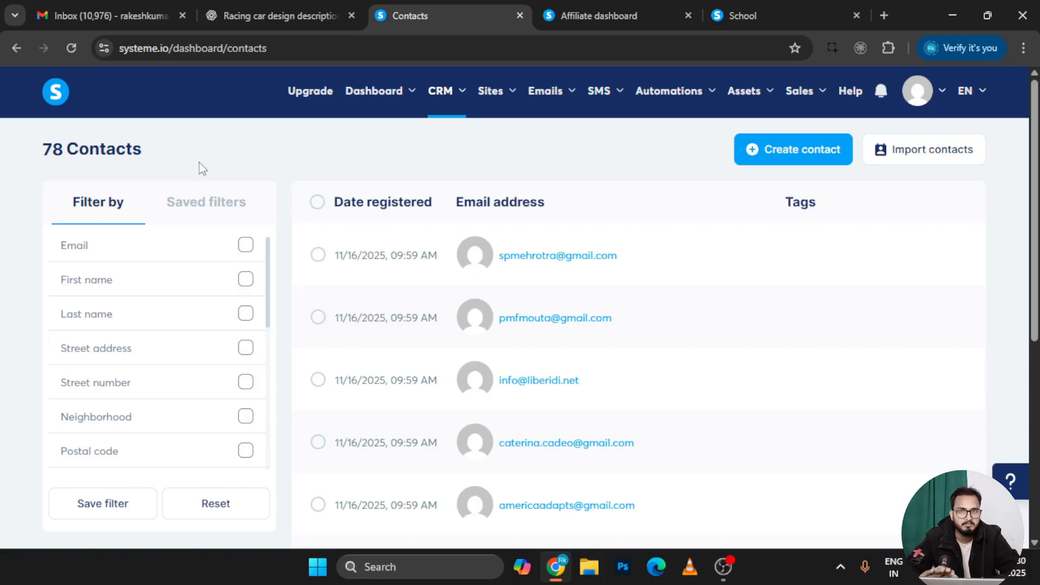
On the first page, select all contacts except three and delete them
{"action": "left_click", "coordinate": [318, 203]}
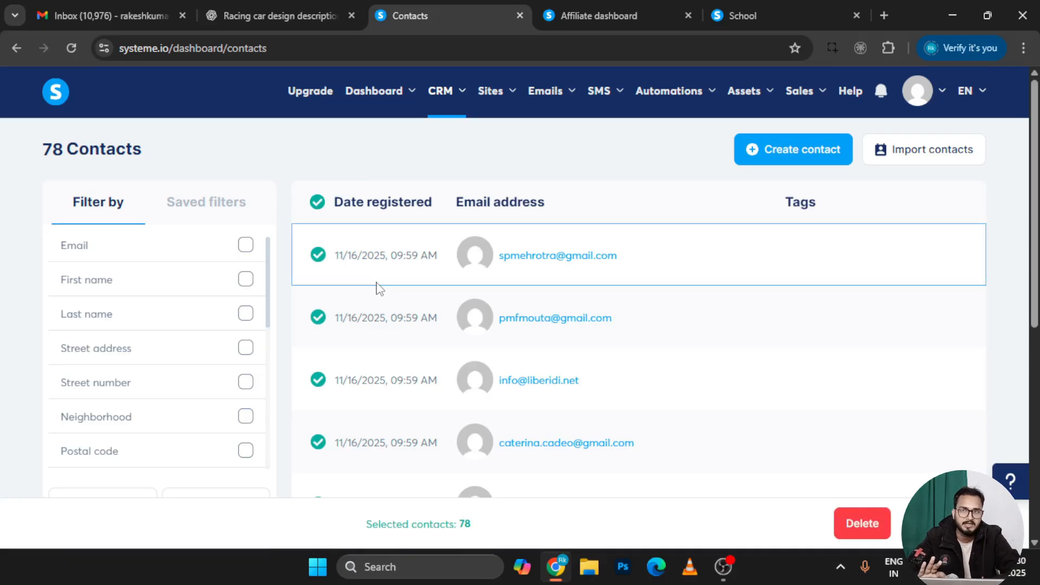
{"action": "scroll", "coordinate": [377, 288], "scroll_direction": "down", "scroll_amount": 6}
{"action": "left_click", "coordinate": [319, 417]}
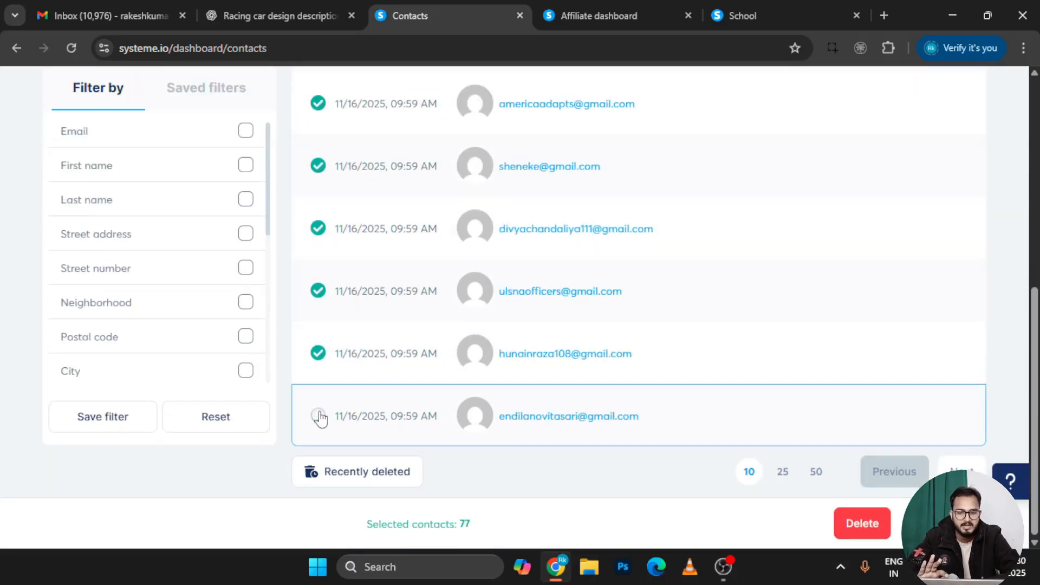
{"action": "left_click", "coordinate": [318, 291]}
{"action": "left_click", "coordinate": [318, 353]}
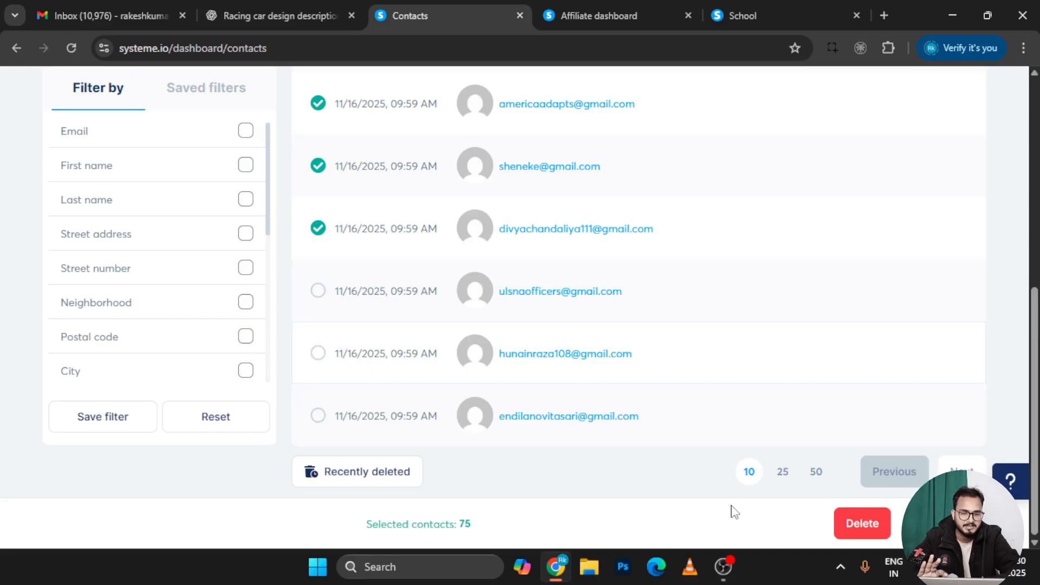
{"action": "left_click", "coordinate": [855, 528]}
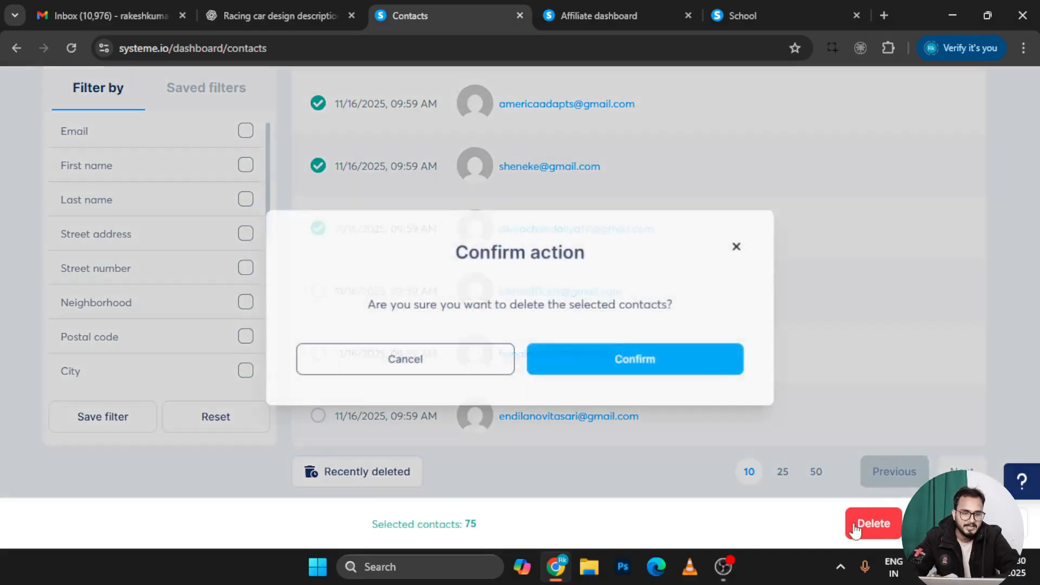
{"action": "left_click", "coordinate": [668, 370]}
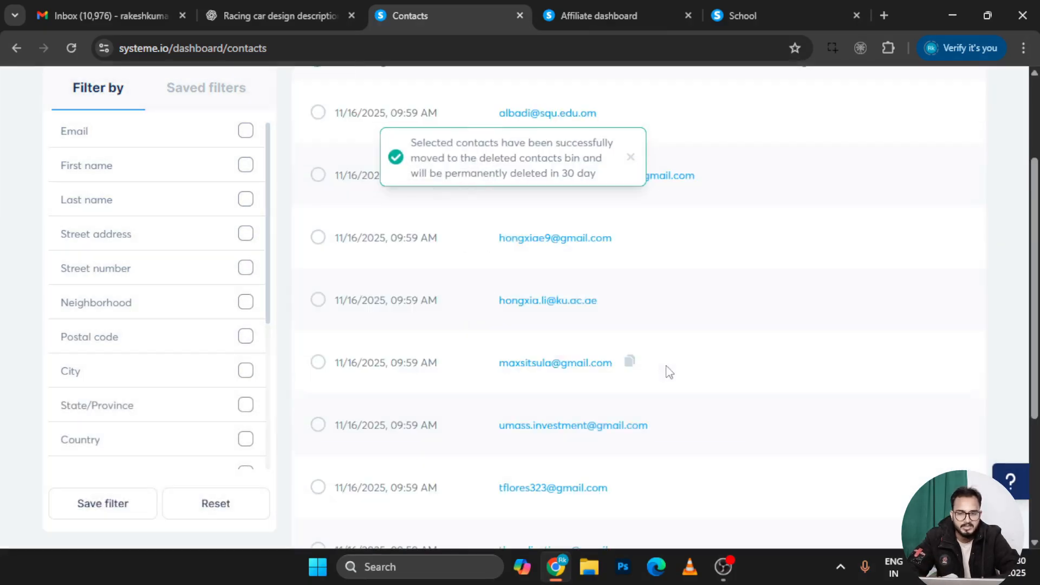
Select all remaining contacts except the three to keep and delete them
{"action": "scroll", "coordinate": [575, 268], "scroll_direction": "up", "scroll_amount": 3}
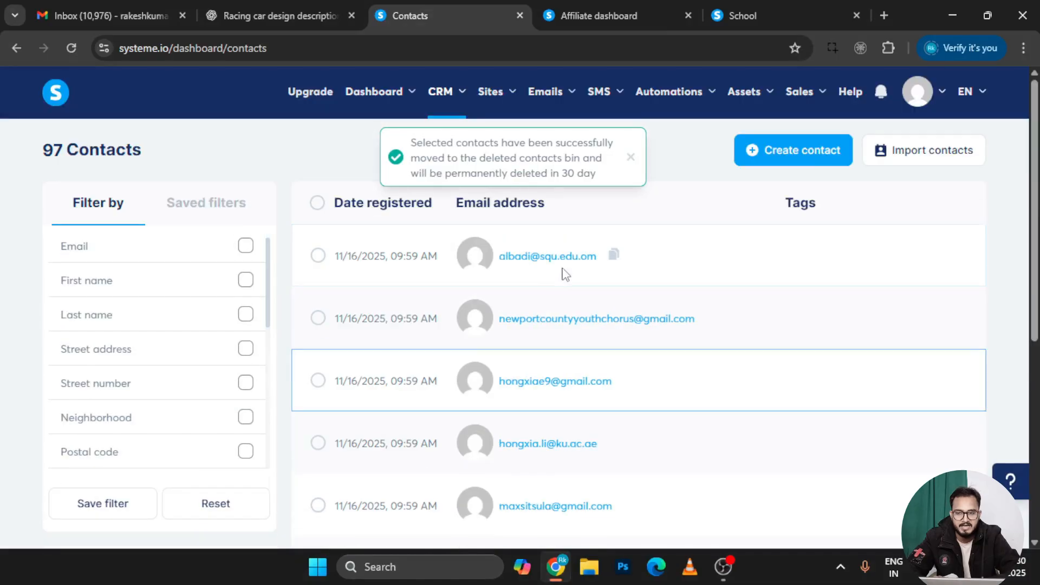
{"action": "left_click", "coordinate": [318, 204]}
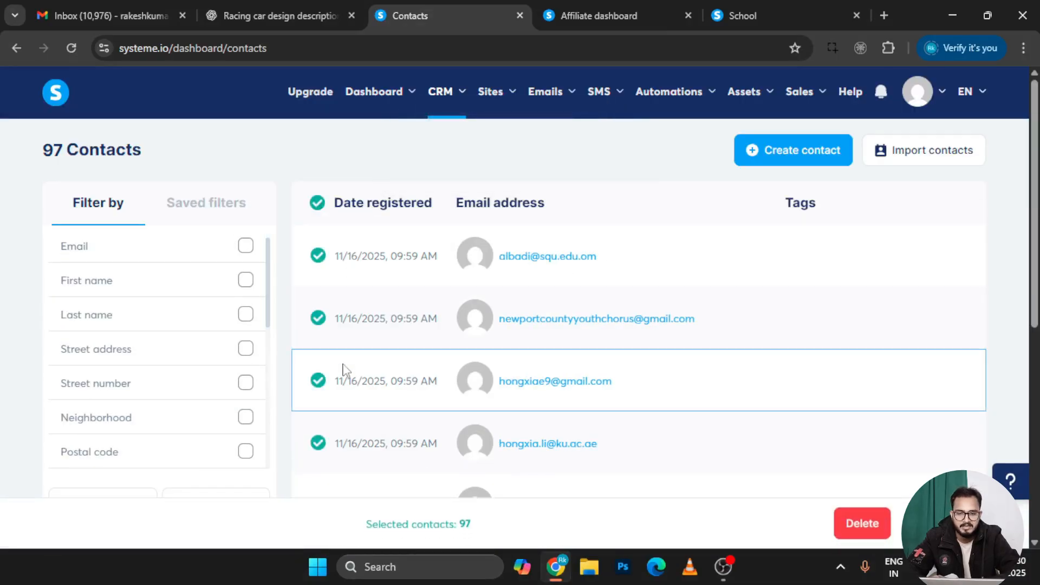
{"action": "left_click", "coordinate": [318, 319]}
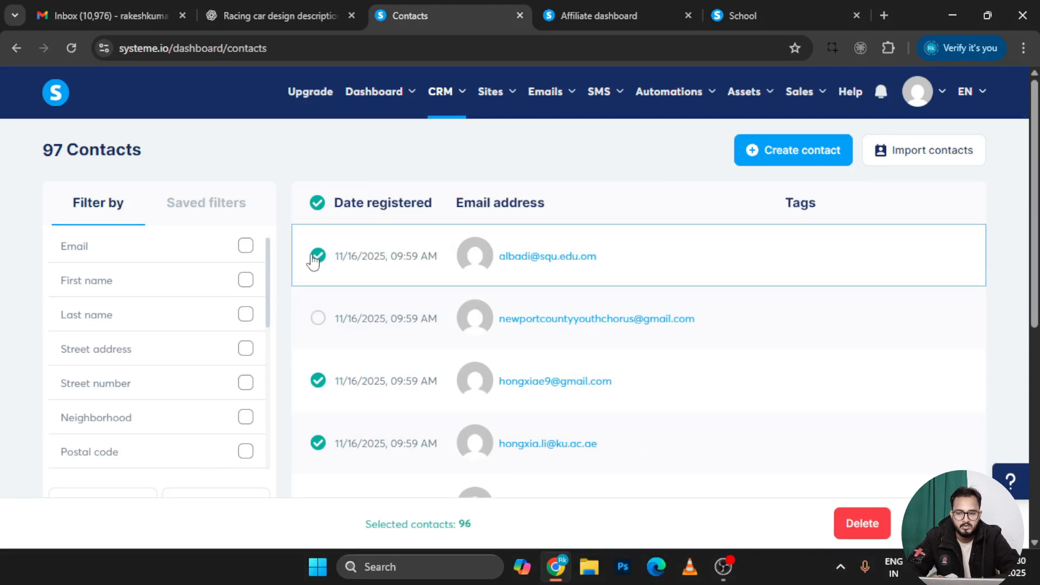
{"action": "left_click", "coordinate": [317, 256]}
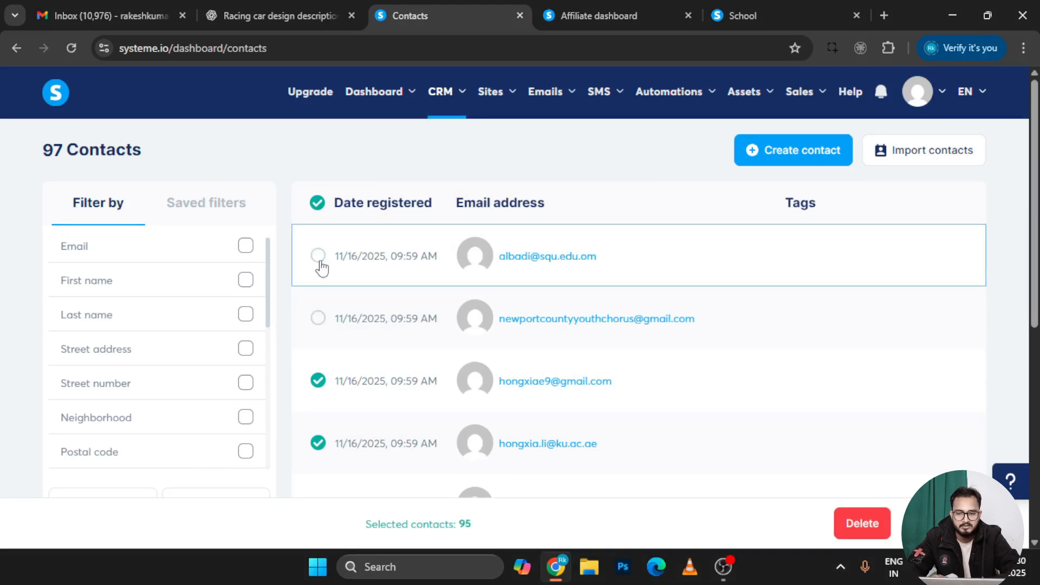
{"action": "left_click", "coordinate": [319, 382]}
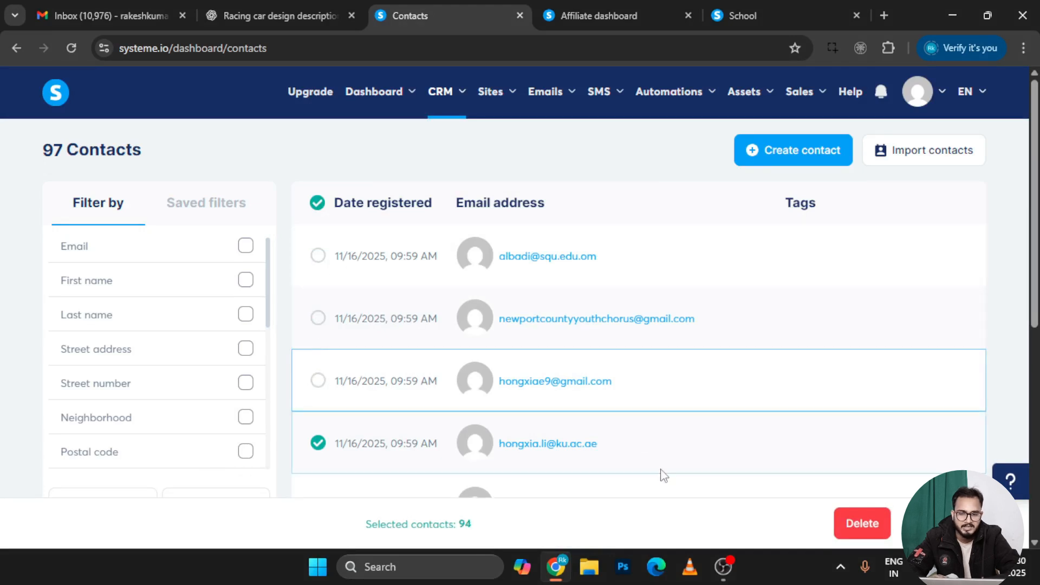
{"action": "left_click", "coordinate": [860, 523]}
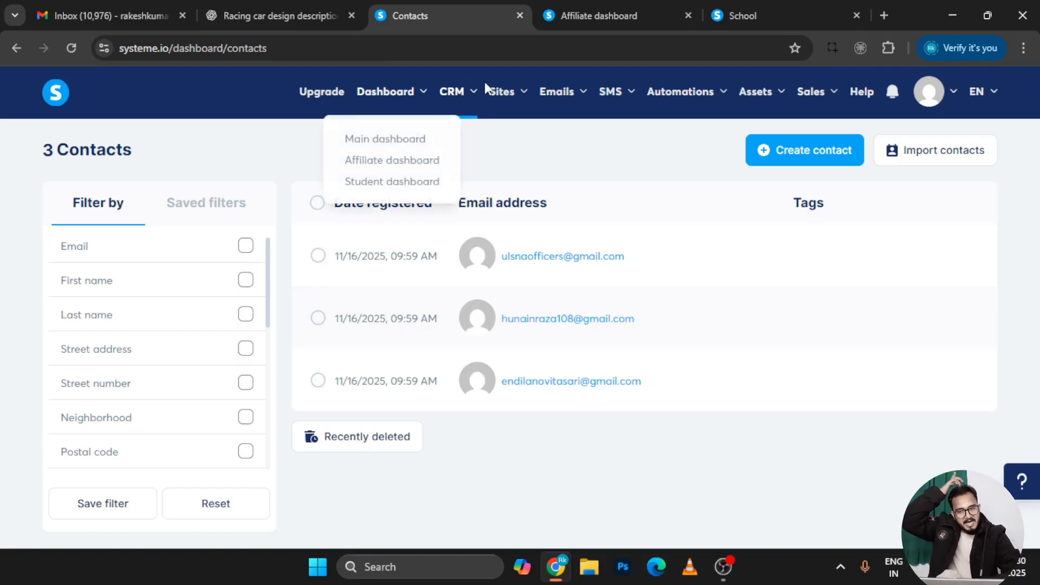
Go to the CRM Tags page, which lists no tags yet
{"action": "mouse_move", "coordinate": [471, 97]}
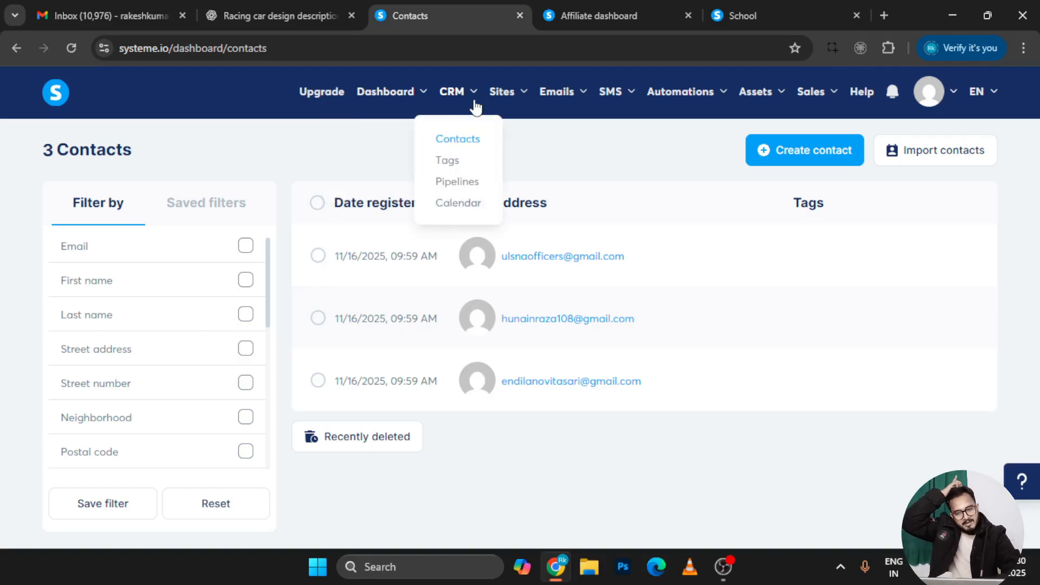
{"action": "left_click", "coordinate": [464, 159]}
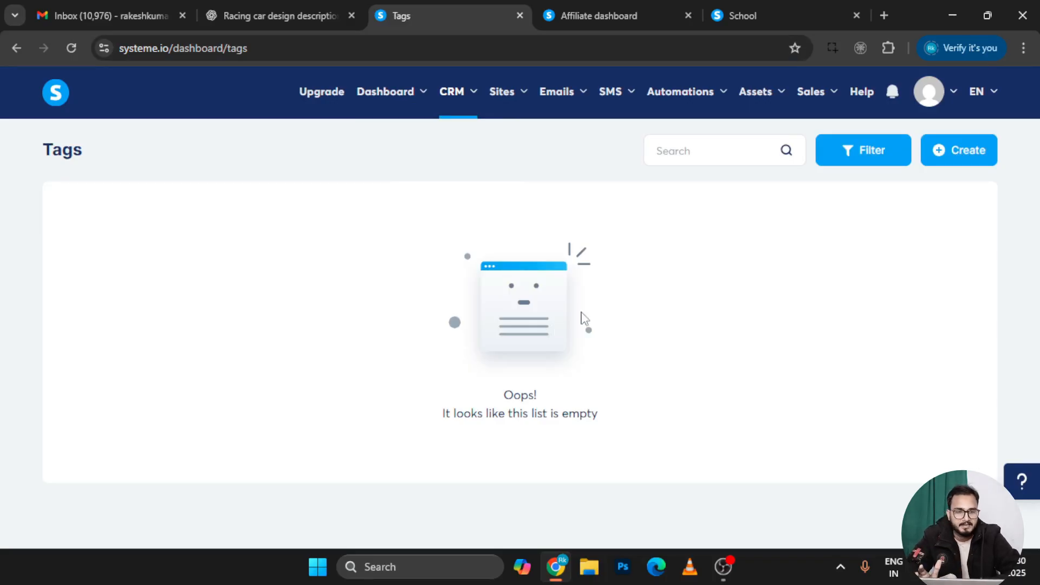
Create and save a new tag named 'mubai'
{"action": "left_click", "coordinate": [969, 143]}
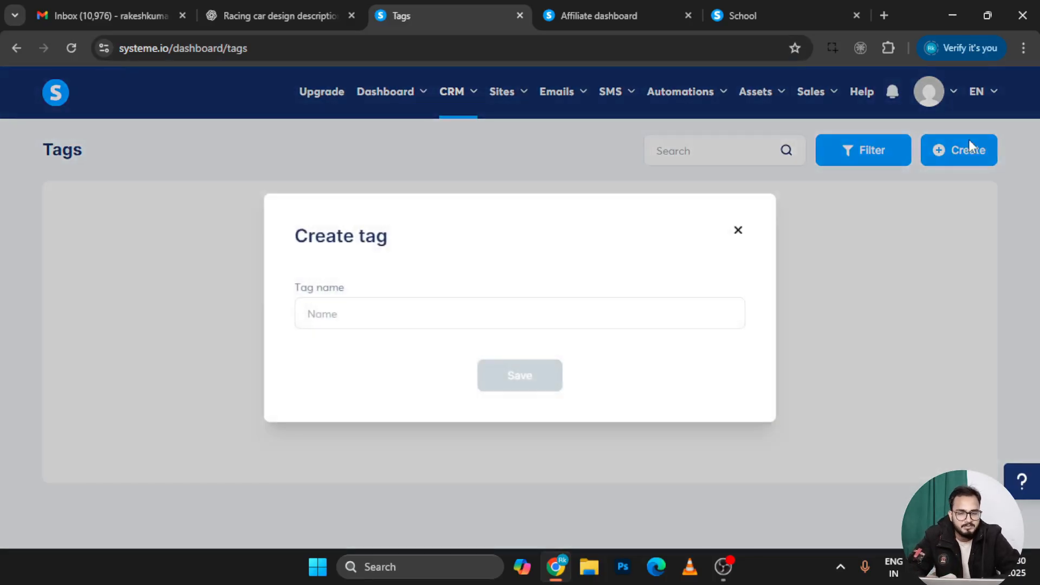
{"action": "left_click", "coordinate": [476, 305]}
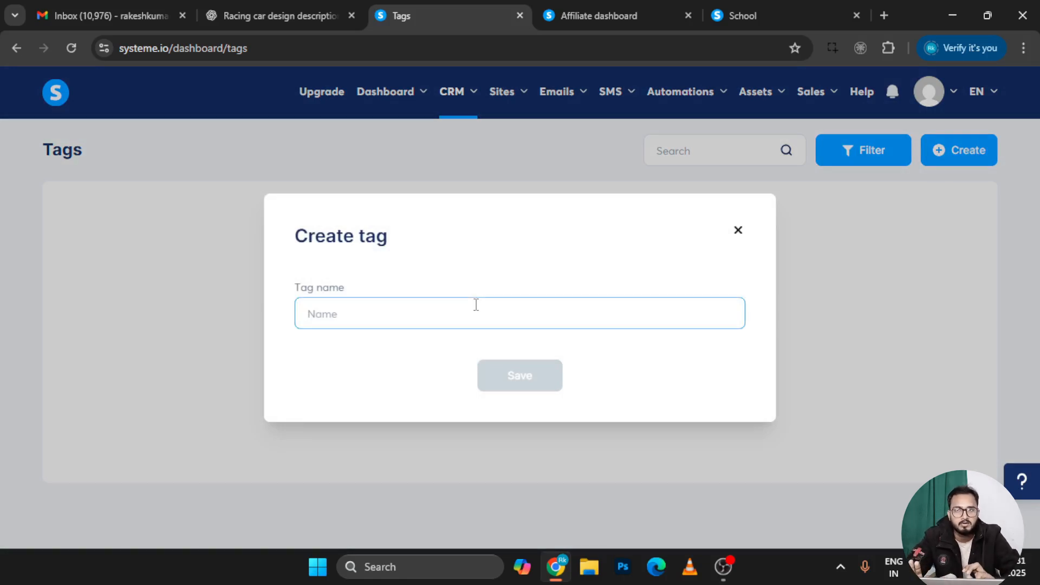
{"action": "type", "text": "mubai"}
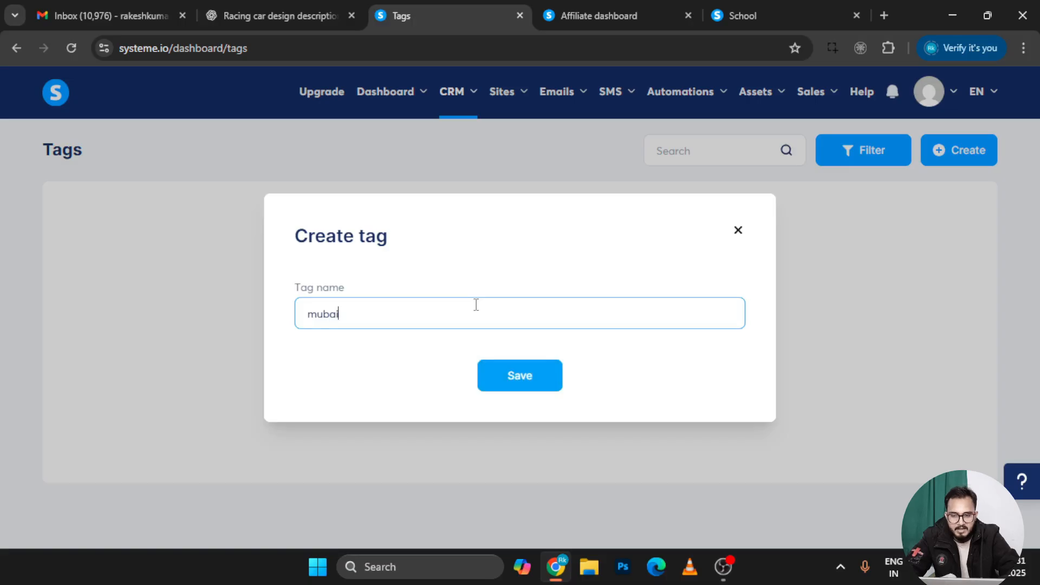
{"action": "left_click", "coordinate": [520, 381]}
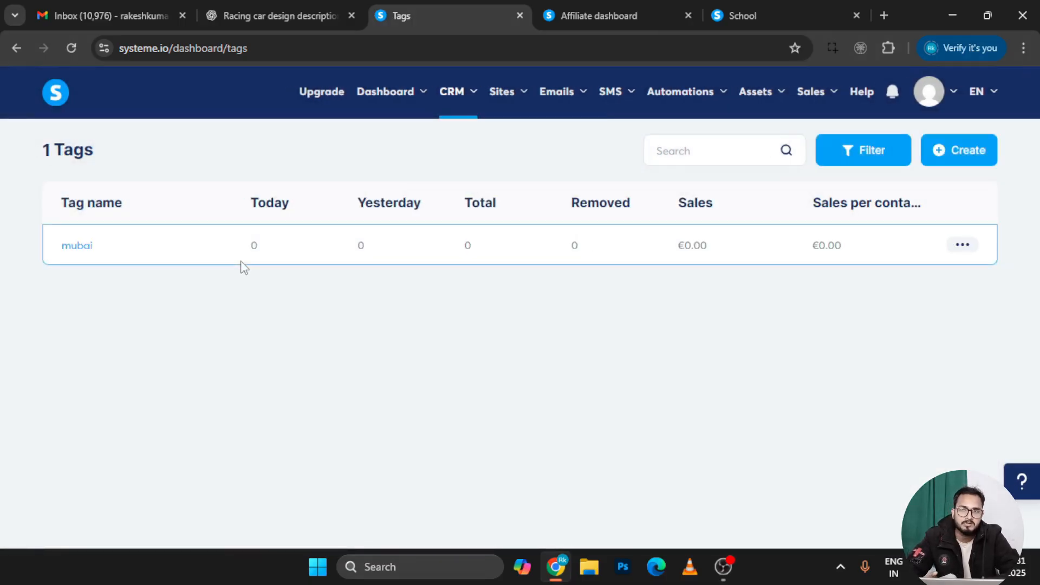
Highlight the mubai tag's zero Today, Yesterday, Total, Removed, Sales and Sales-per-contact values
{"action": "double_click", "coordinate": [251, 245]}
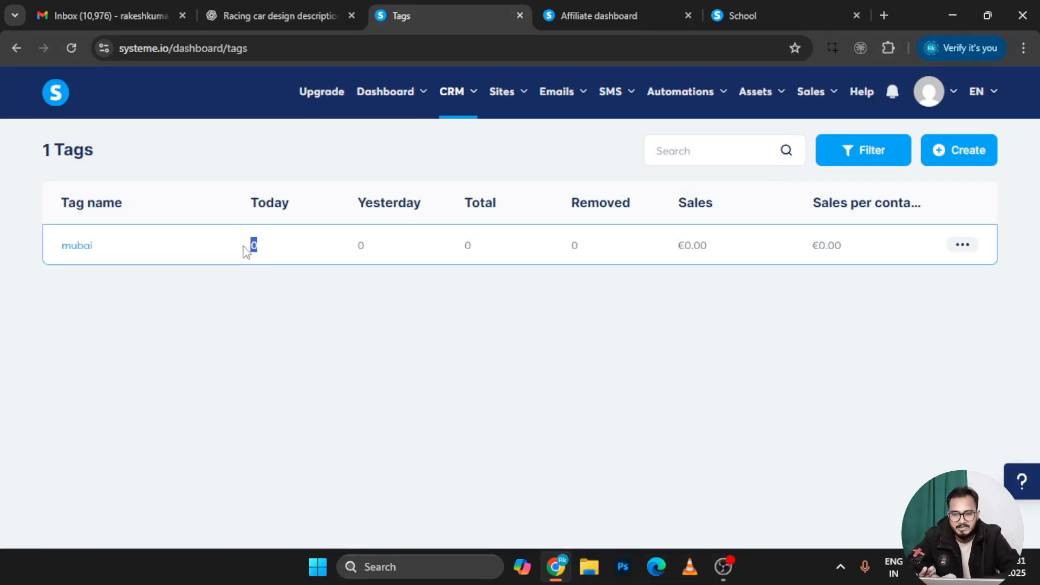
{"action": "left_click", "coordinate": [395, 252]}
{"action": "left_click_drag", "start_coordinate": [393, 247], "coordinate": [335, 236]}
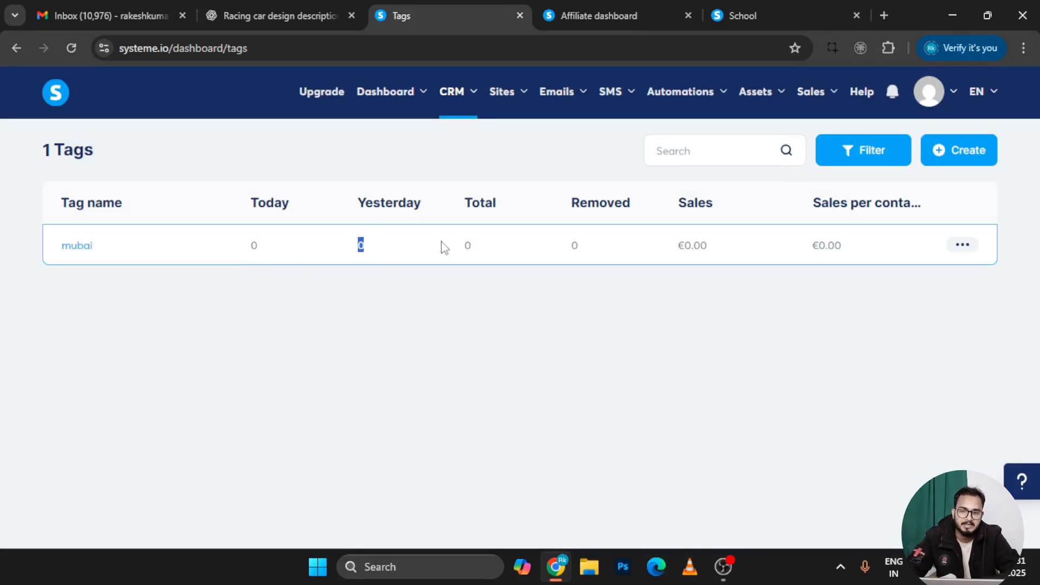
{"action": "left_click_drag", "start_coordinate": [492, 247], "coordinate": [461, 253]}
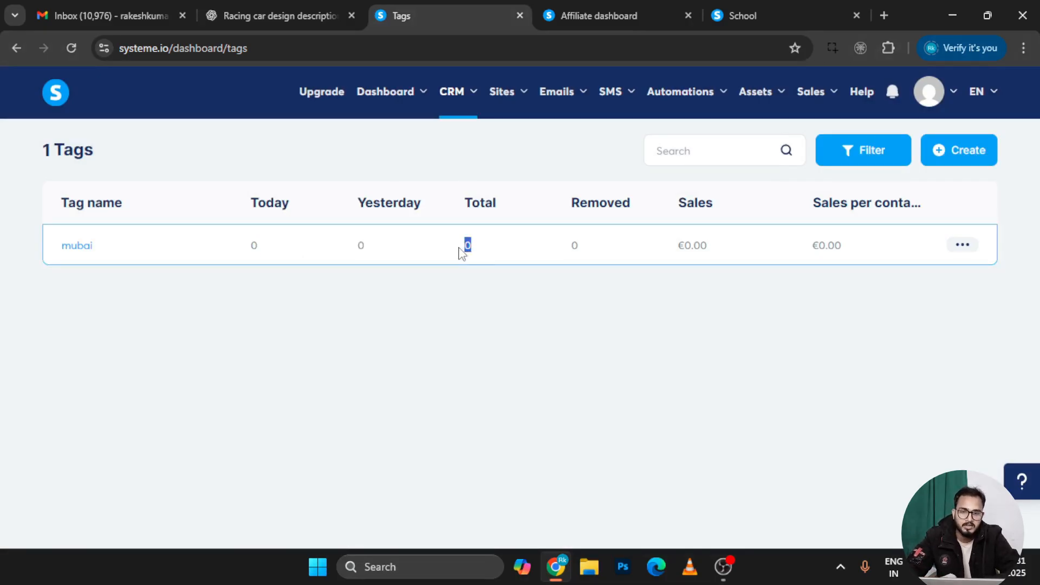
{"action": "left_click_drag", "start_coordinate": [588, 252], "coordinate": [571, 246]}
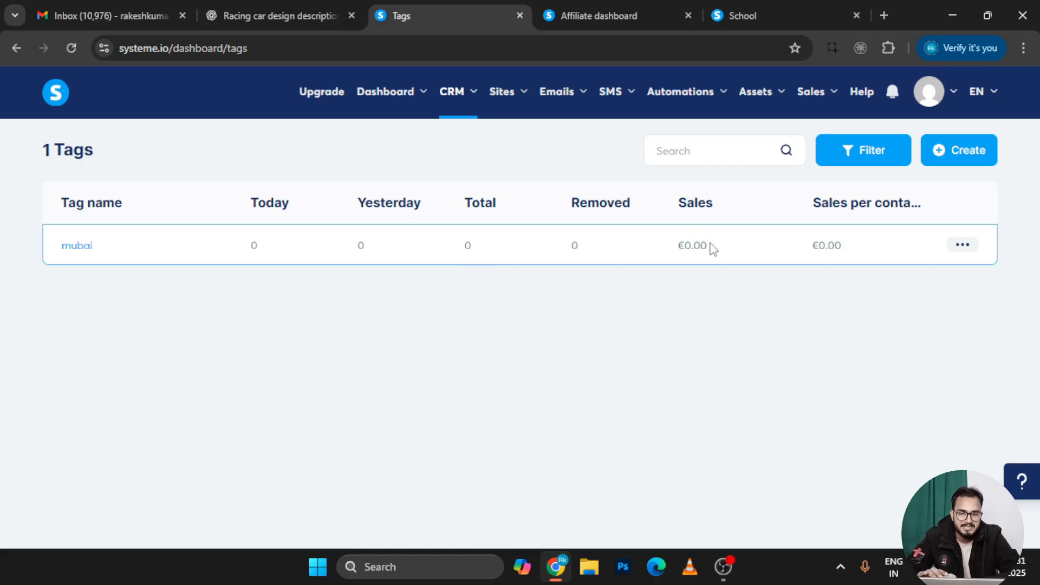
{"action": "left_click_drag", "start_coordinate": [713, 248], "coordinate": [676, 249]}
{"action": "left_click_drag", "start_coordinate": [869, 251], "coordinate": [799, 248]}
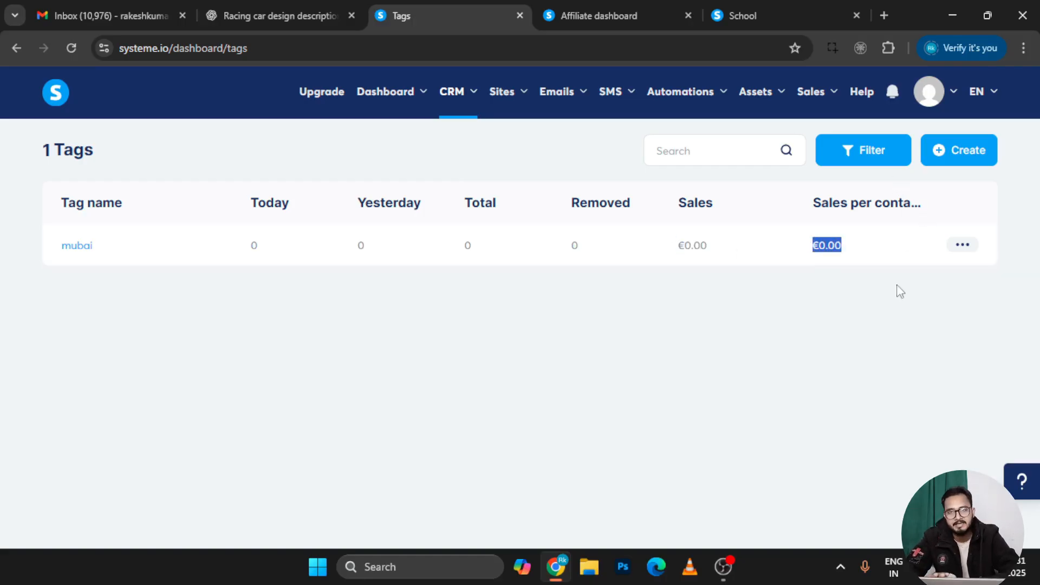
{"action": "left_click", "coordinate": [897, 261]}
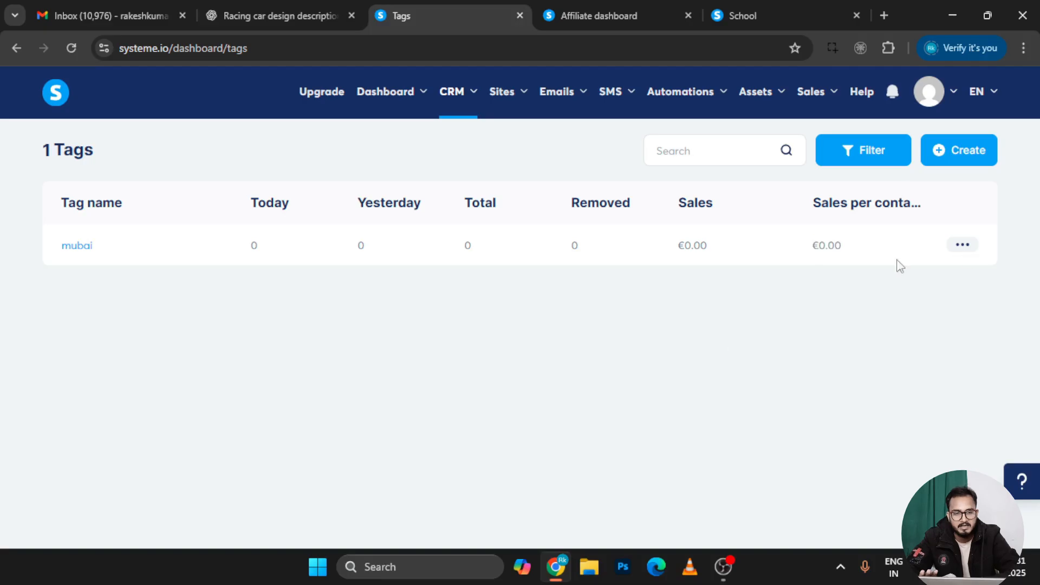
From the mubai tag's contacts view, create a contact with only a pasted e-mail address
{"action": "left_click", "coordinate": [78, 251]}
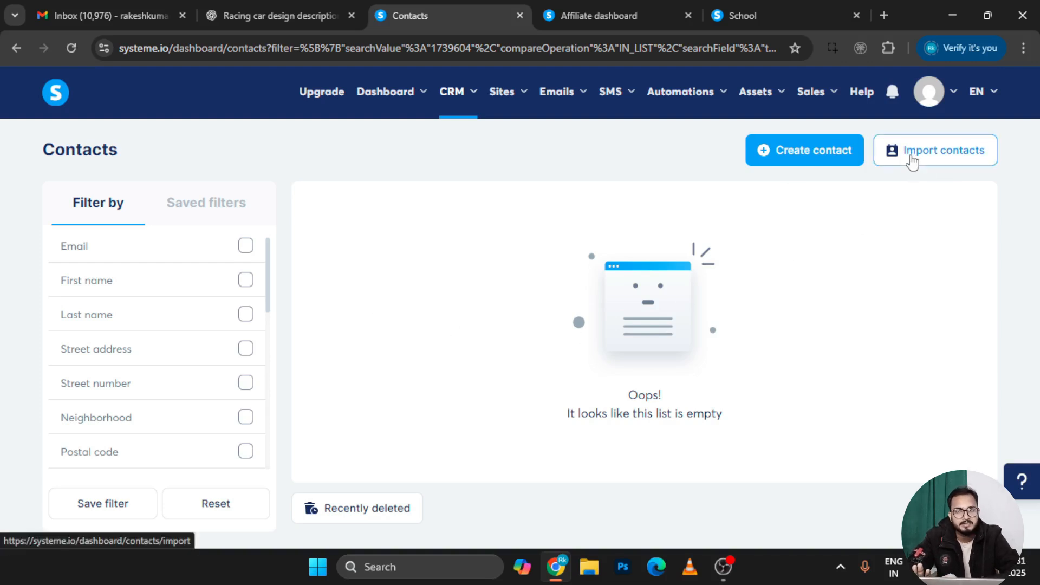
{"action": "left_click", "coordinate": [826, 157]}
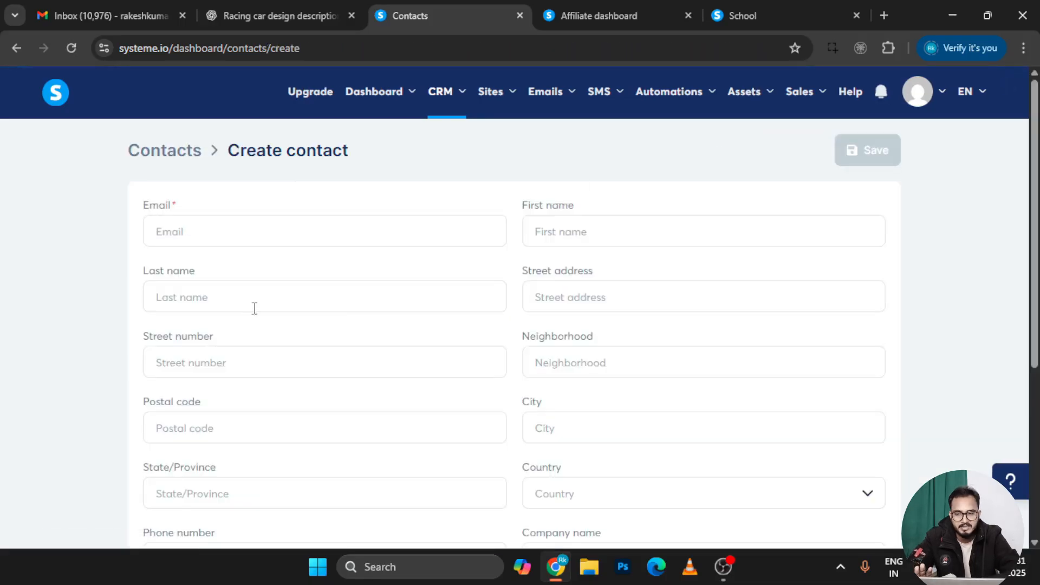
{"action": "left_click", "coordinate": [198, 241]}
{"action": "key", "text": "ctrl+v"}
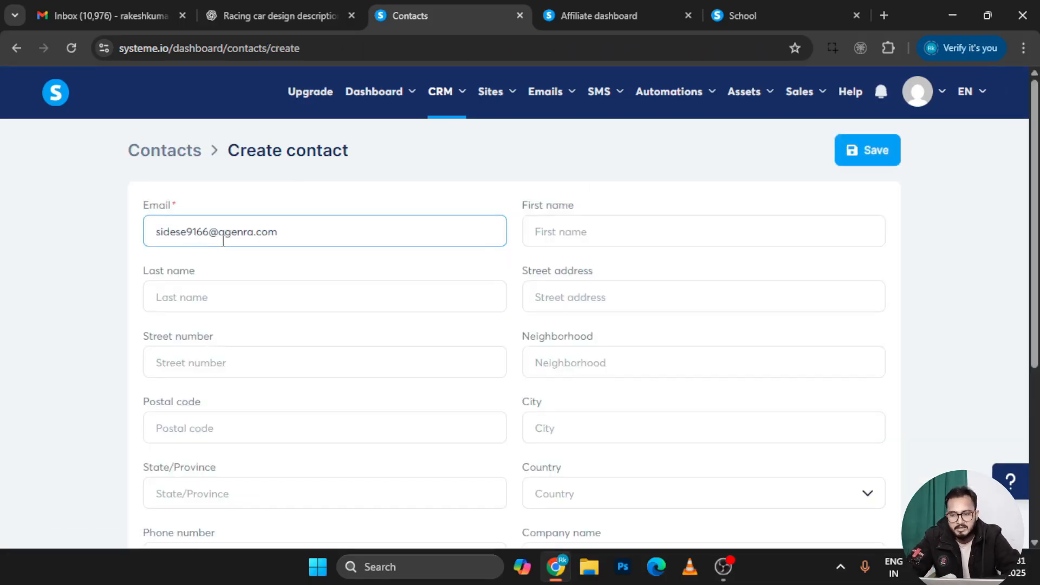
{"action": "key", "text": "BackSpace"}
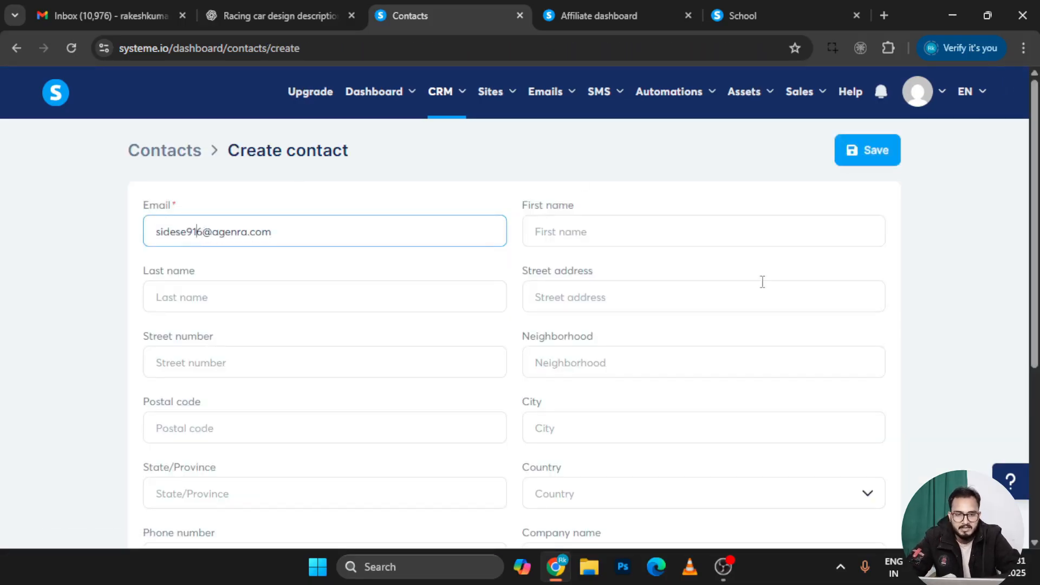
{"action": "left_click", "coordinate": [870, 151]}
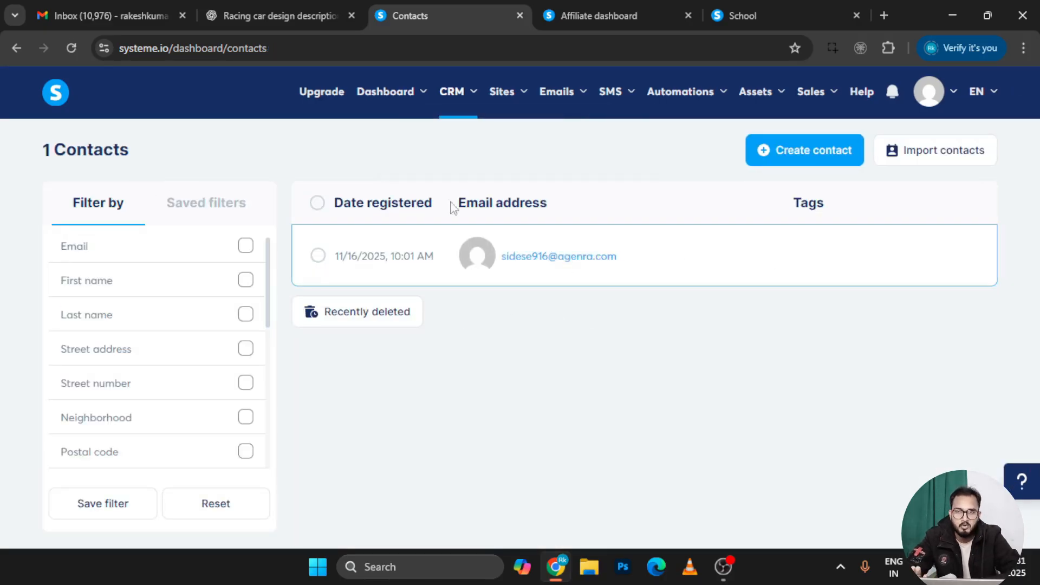
Check the Tags list, then return to the Contacts list
{"action": "mouse_move", "coordinate": [479, 100]}
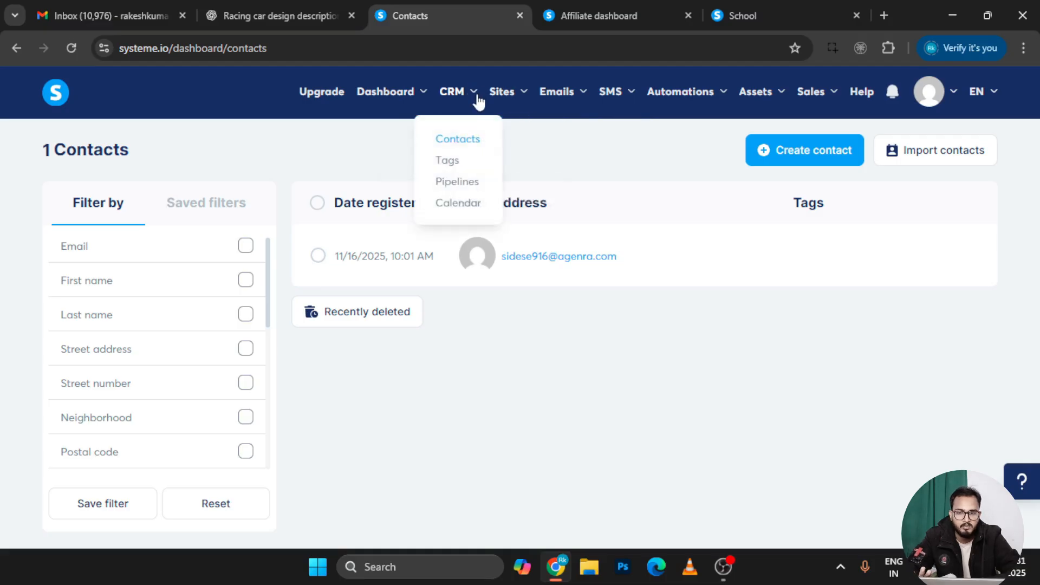
{"action": "left_click", "coordinate": [456, 163]}
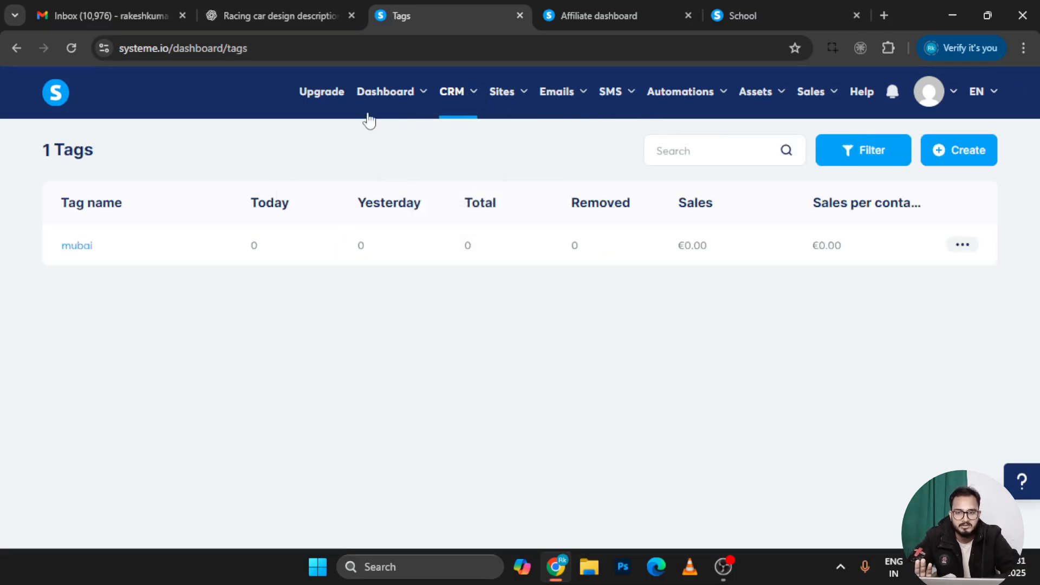
{"action": "mouse_move", "coordinate": [464, 104]}
{"action": "left_click", "coordinate": [467, 142]}
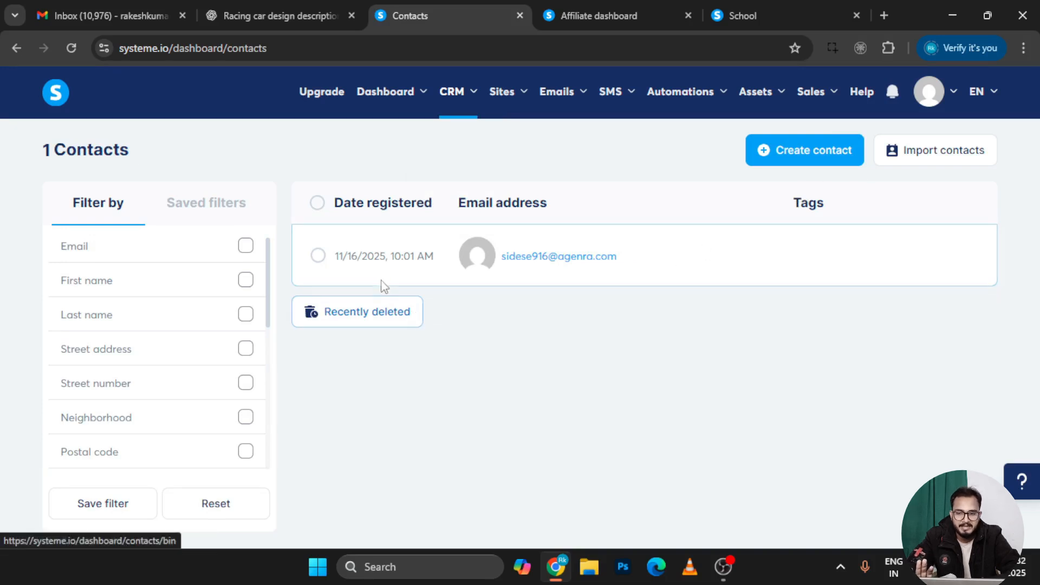
Add the mubai tag to the single contact through bulk actions and refresh the list
{"action": "left_click", "coordinate": [322, 260]}
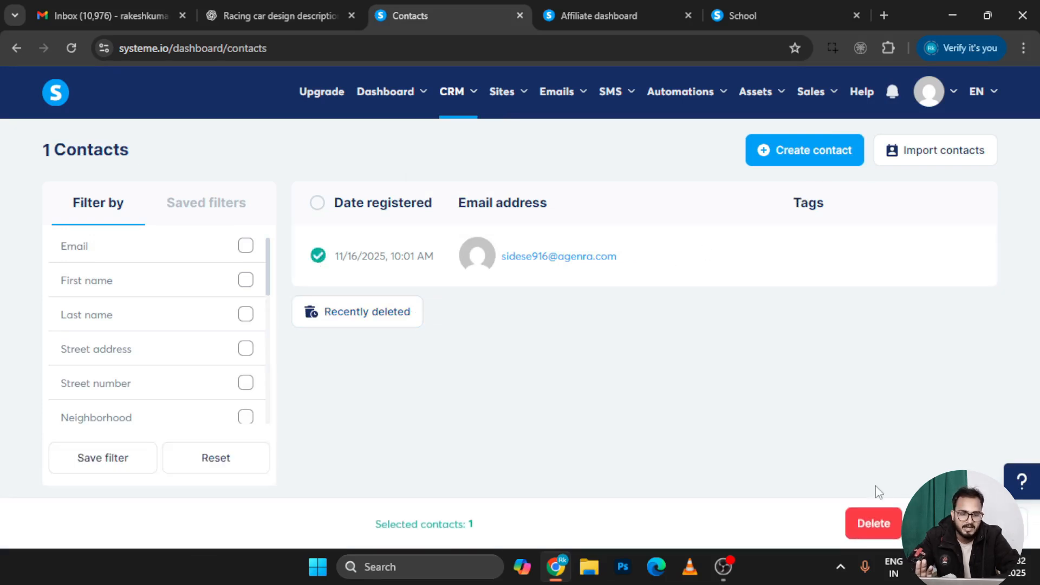
{"action": "left_click", "coordinate": [967, 524]}
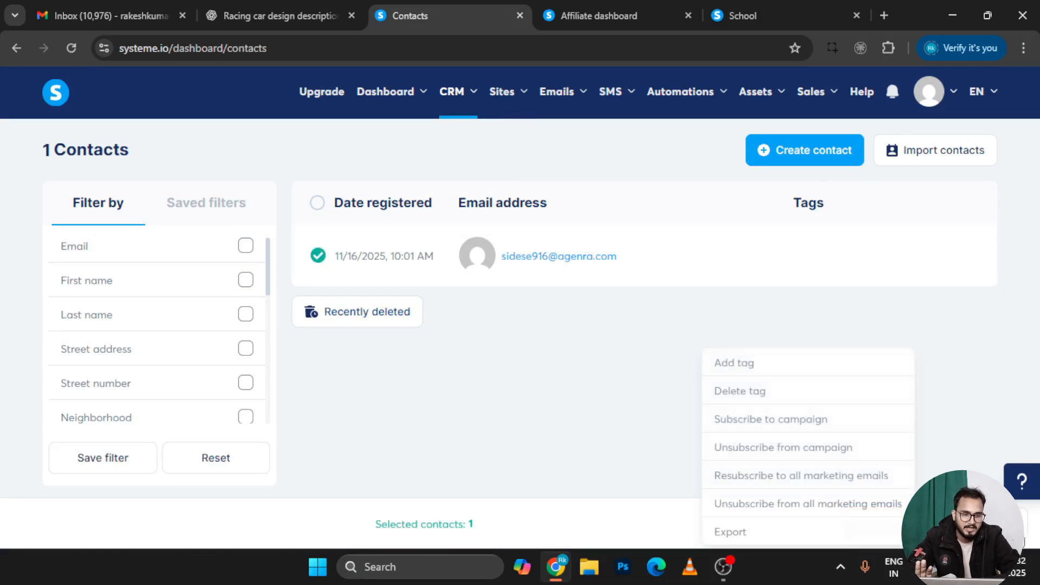
{"action": "left_click", "coordinate": [739, 370]}
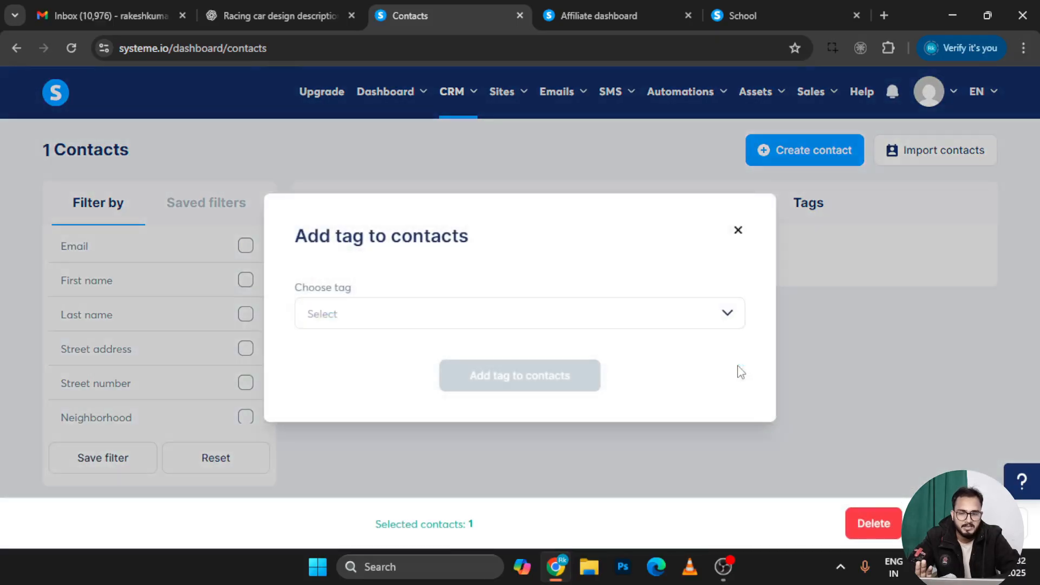
{"action": "left_click", "coordinate": [480, 316]}
{"action": "left_click", "coordinate": [312, 357]}
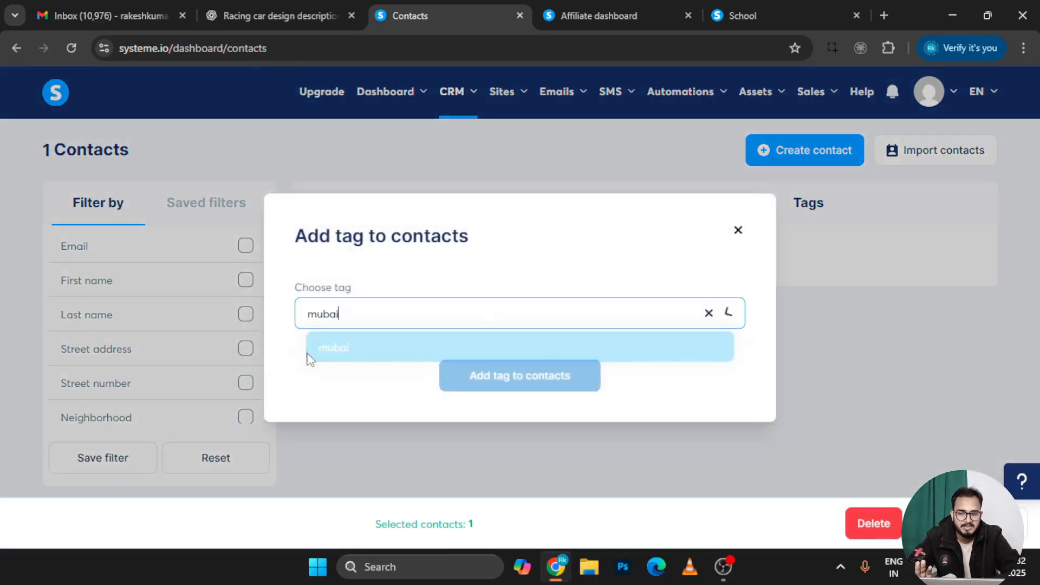
{"action": "left_click", "coordinate": [498, 379]}
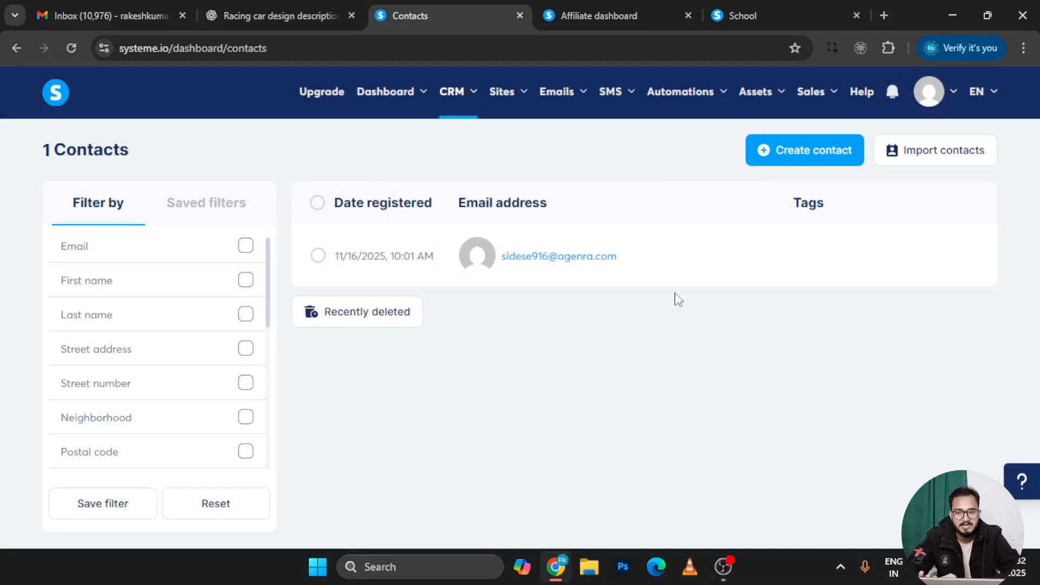
{"action": "left_click", "coordinate": [318, 258]}
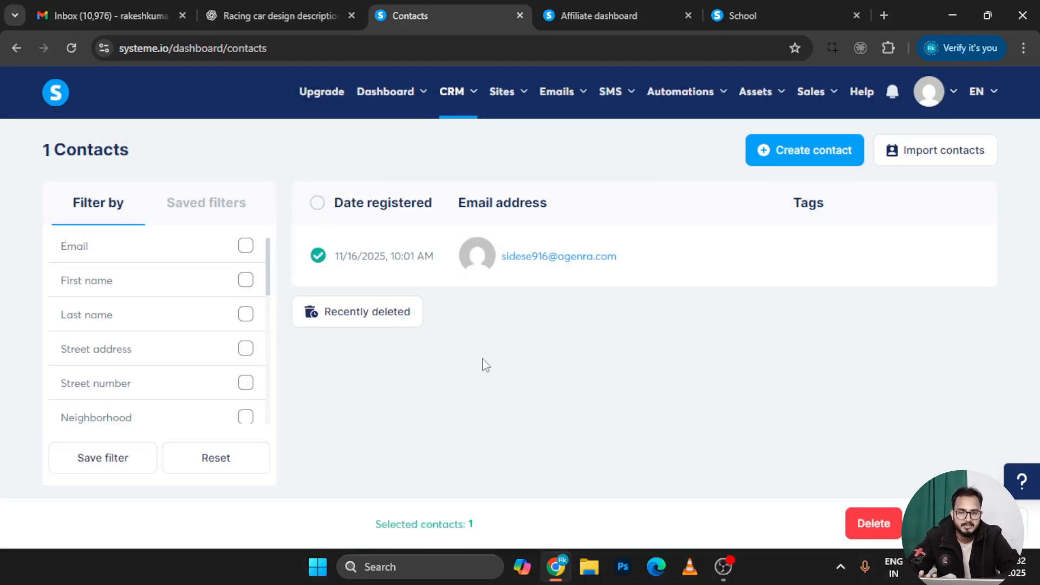
{"action": "left_click", "coordinate": [79, 42]}
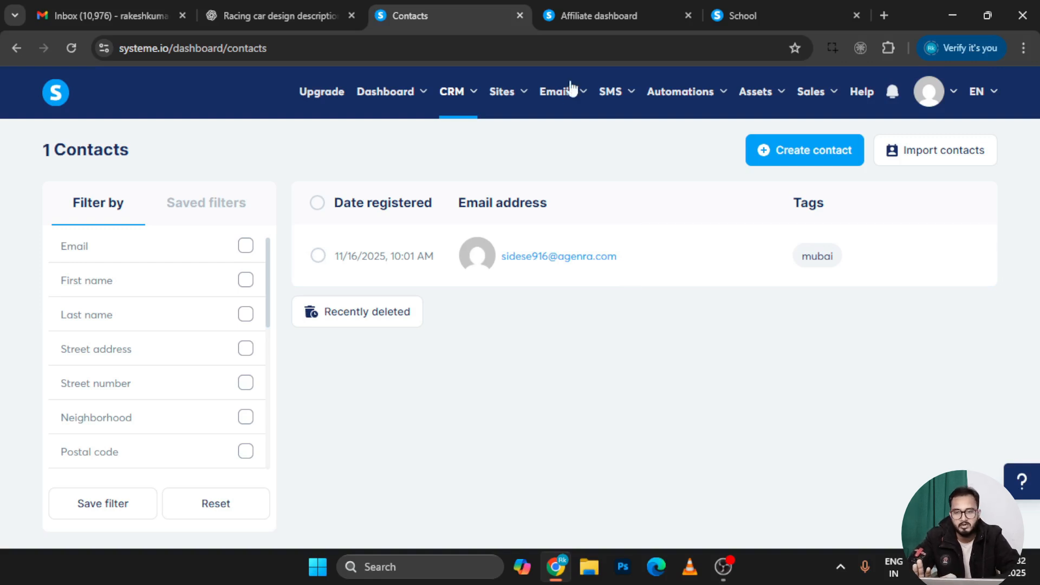
Go to CRM Pipelines and open the Create your pipeline dialog with its default stages
{"action": "mouse_move", "coordinate": [474, 97]}
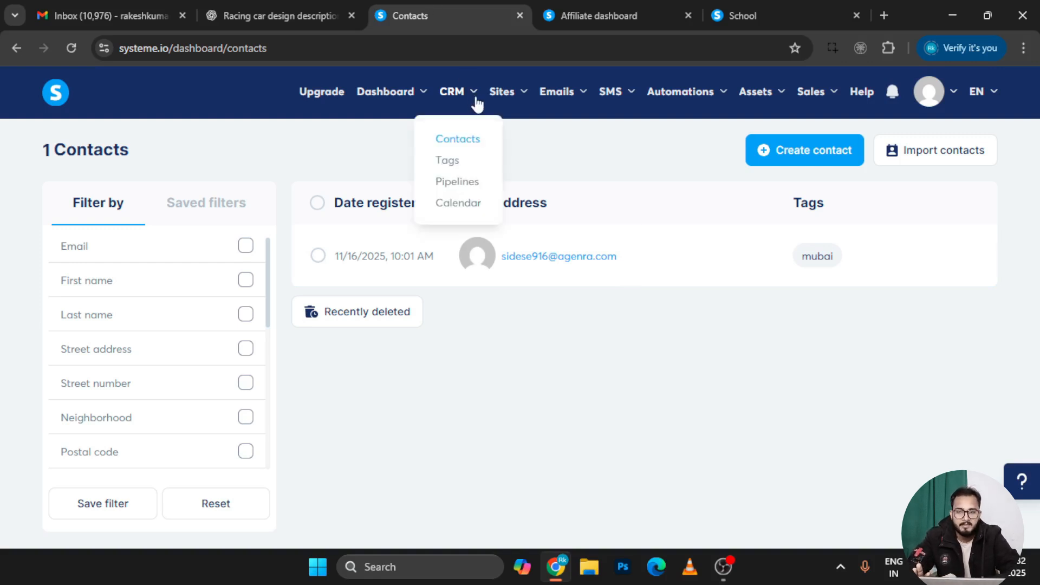
{"action": "left_click", "coordinate": [457, 181]}
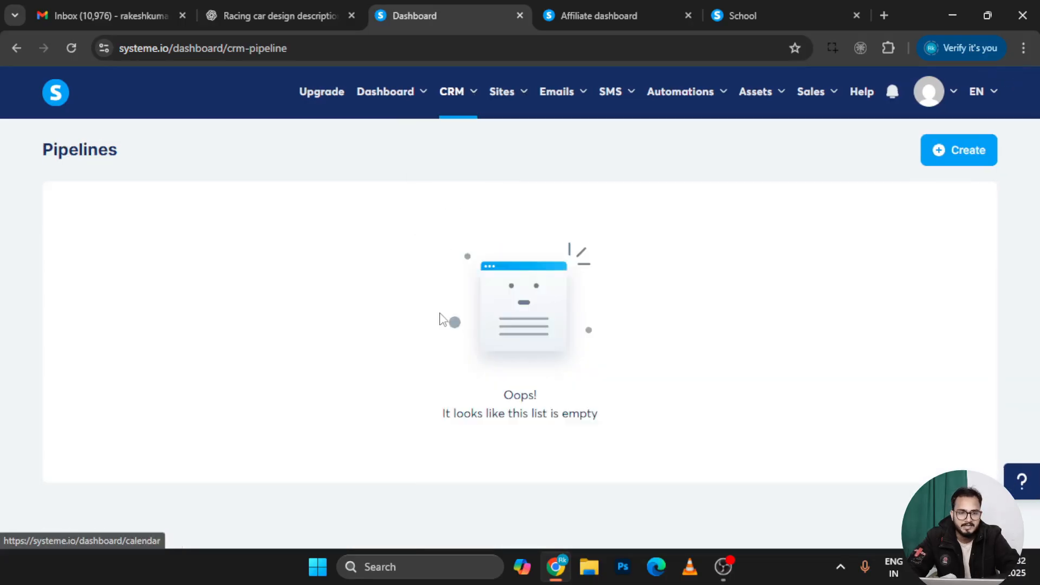
{"action": "mouse_move", "coordinate": [975, 115]}
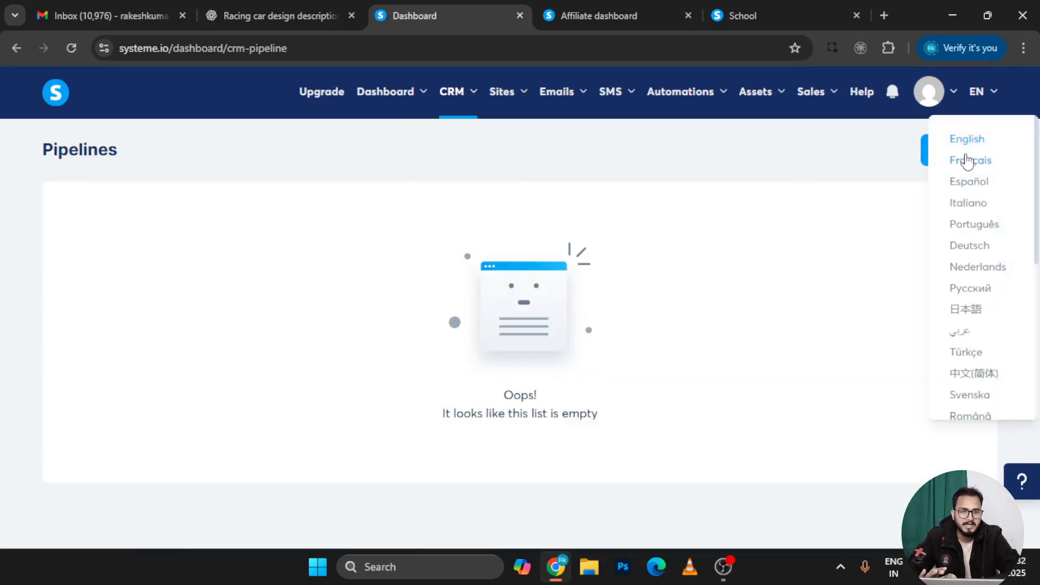
{"action": "left_click", "coordinate": [940, 156]}
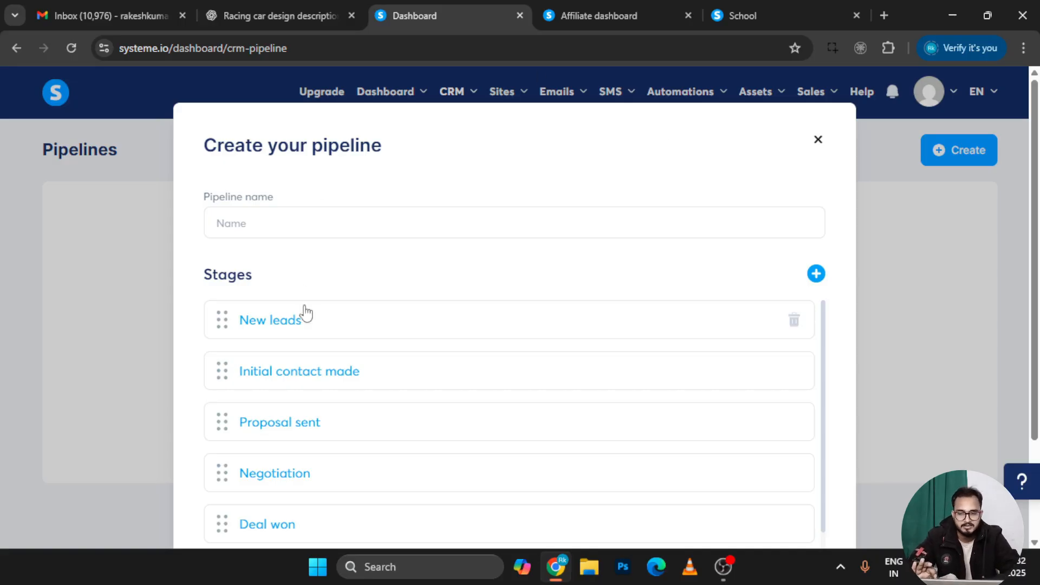
Name the pipeline 'lead delhi', keep the default stages, and save it
{"action": "left_click", "coordinate": [275, 321]}
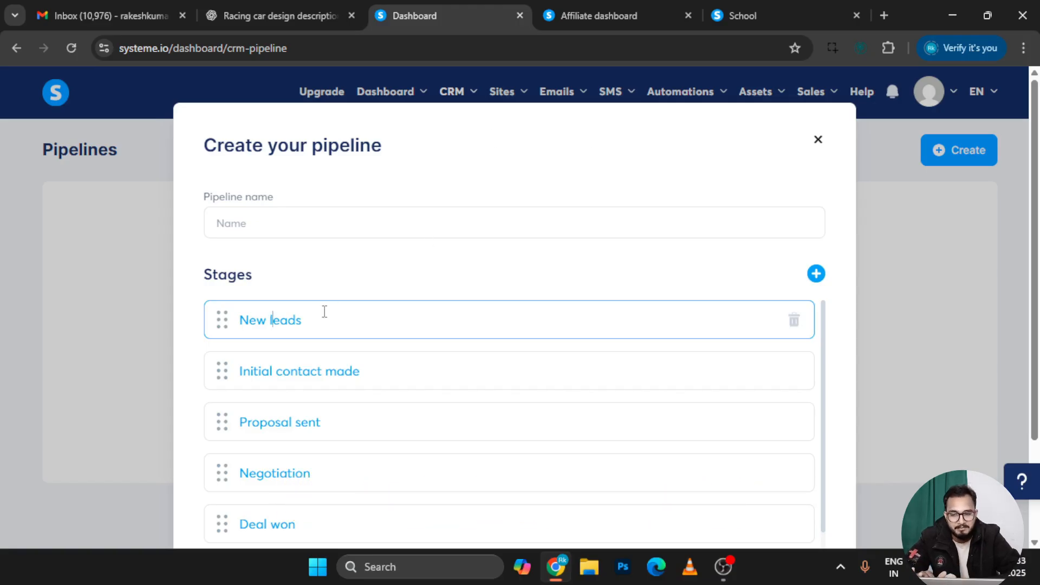
{"action": "left_click", "coordinate": [283, 221]}
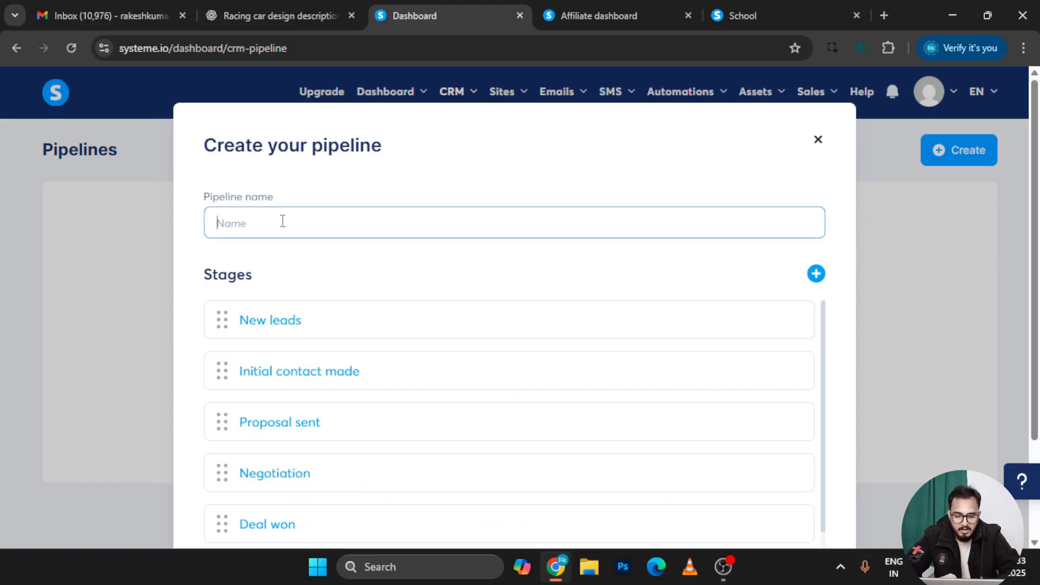
{"action": "type", "text": "lead "}
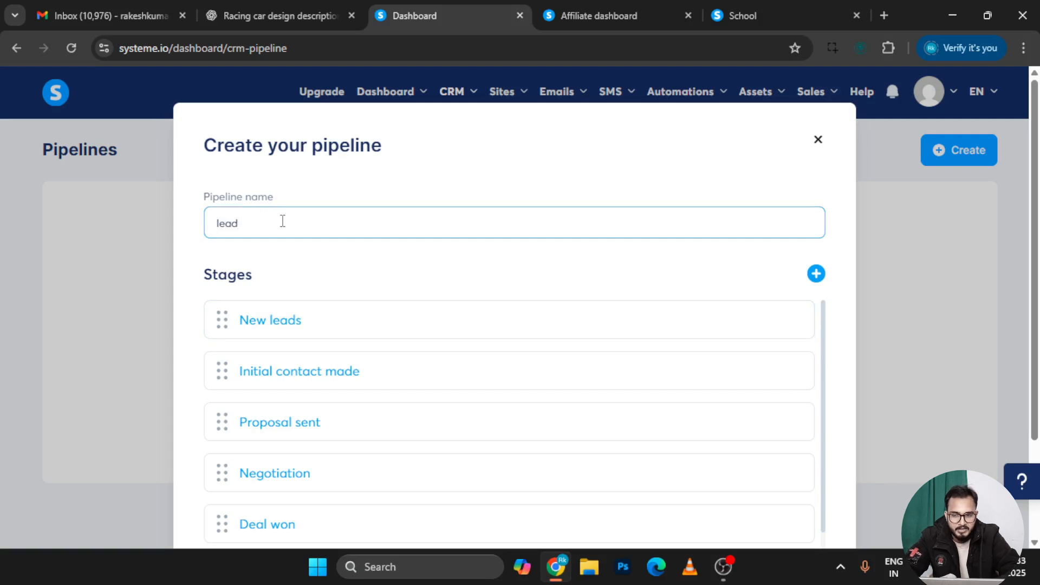
{"action": "type", "text": "delhi"}
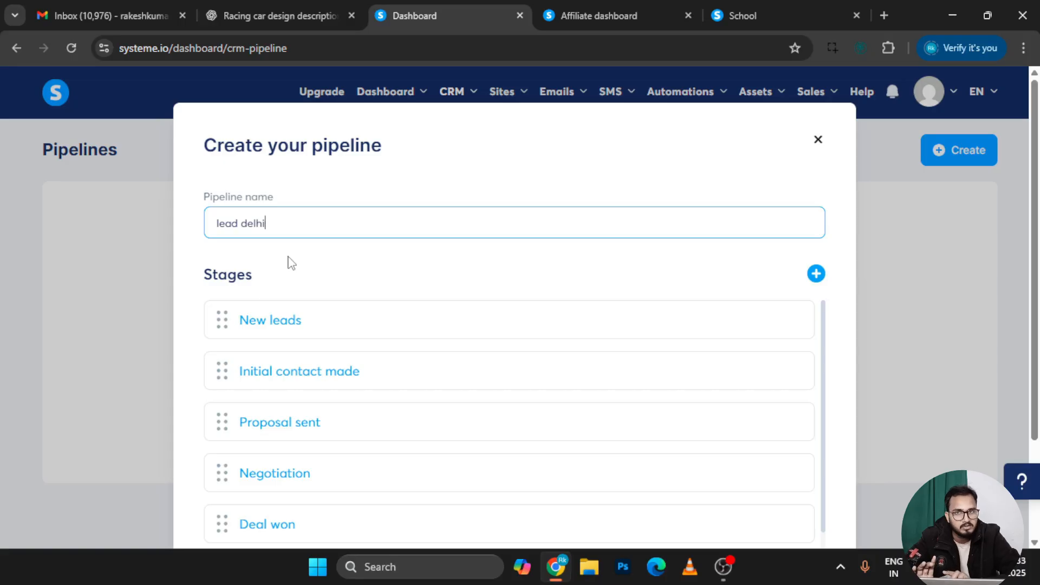
{"action": "left_click", "coordinate": [267, 316]}
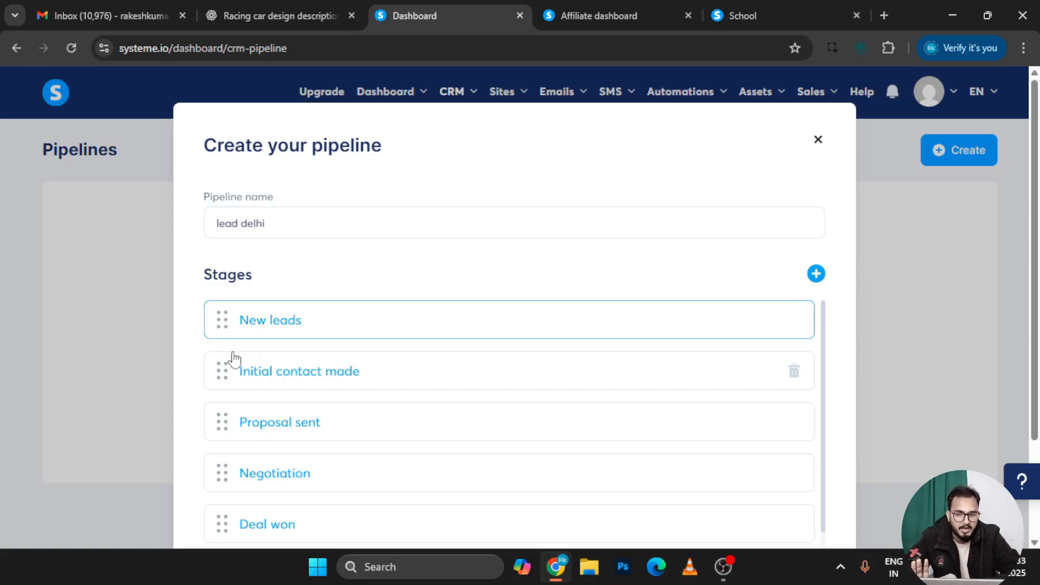
{"action": "scroll", "coordinate": [448, 355], "scroll_direction": "down", "scroll_amount": 1}
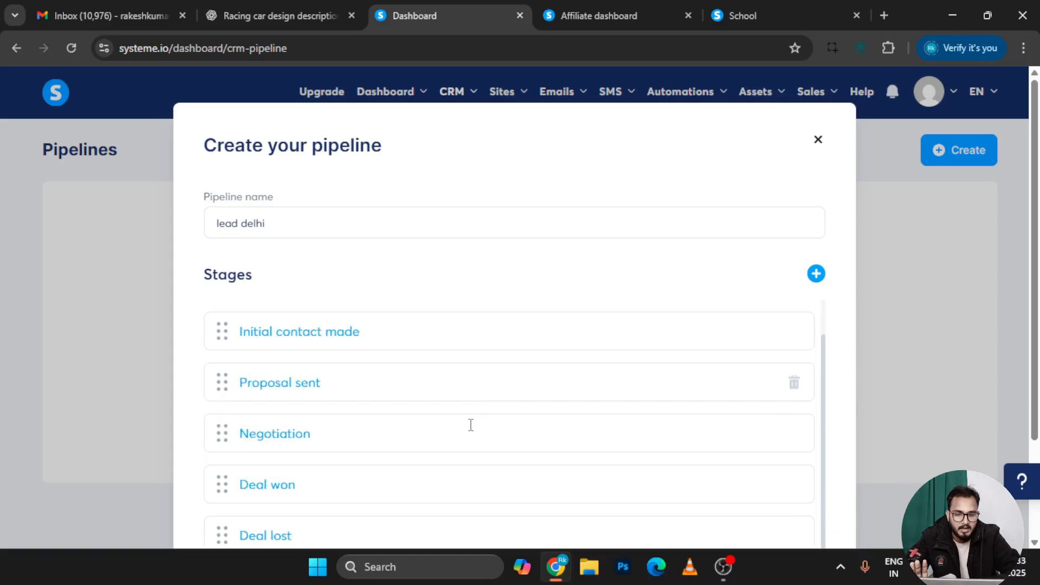
{"action": "scroll", "coordinate": [623, 425], "scroll_direction": "down", "scroll_amount": 2}
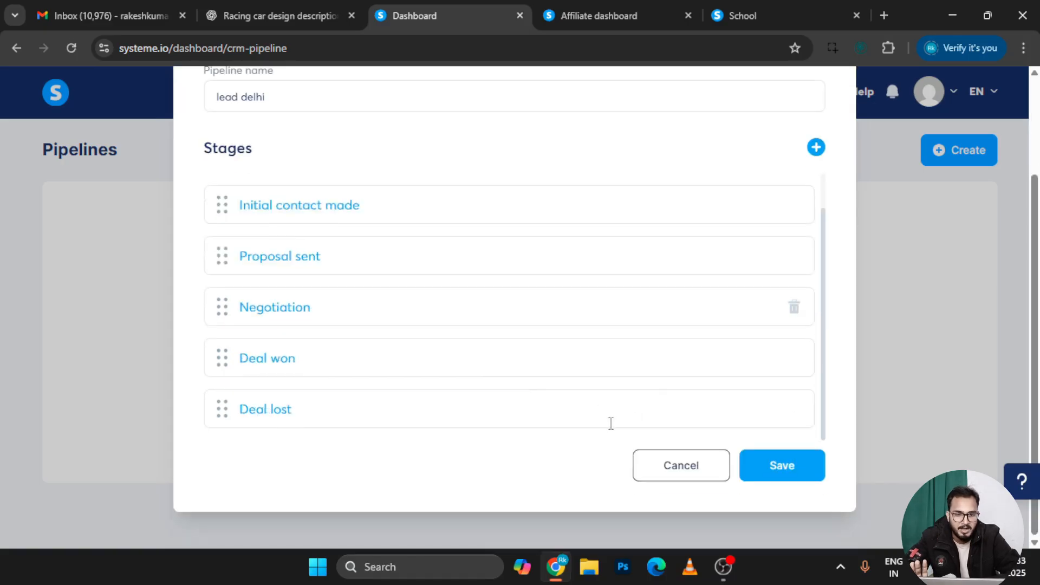
{"action": "left_click", "coordinate": [778, 467]}
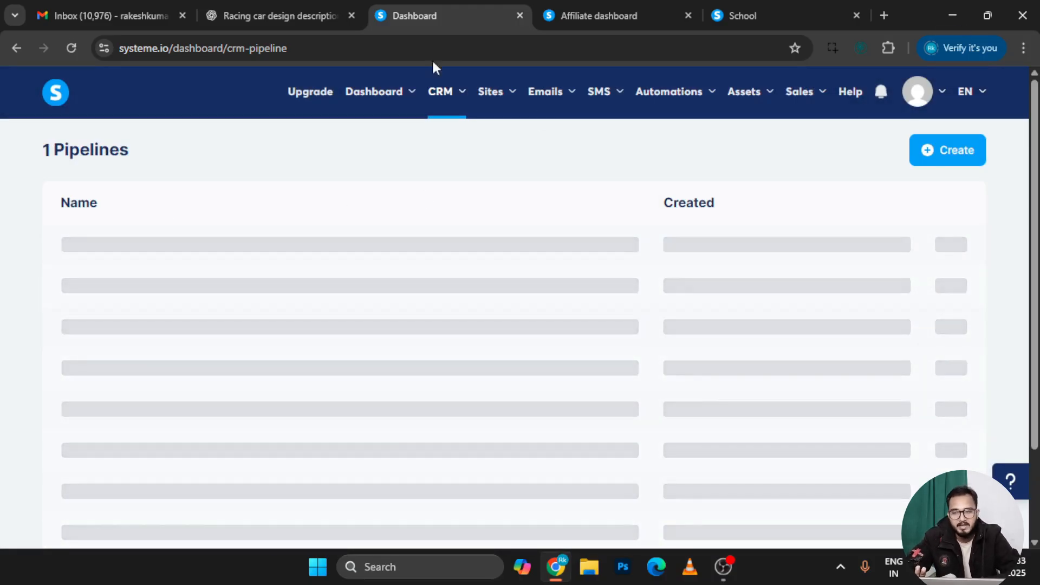
{"action": "left_click", "coordinate": [72, 48]}
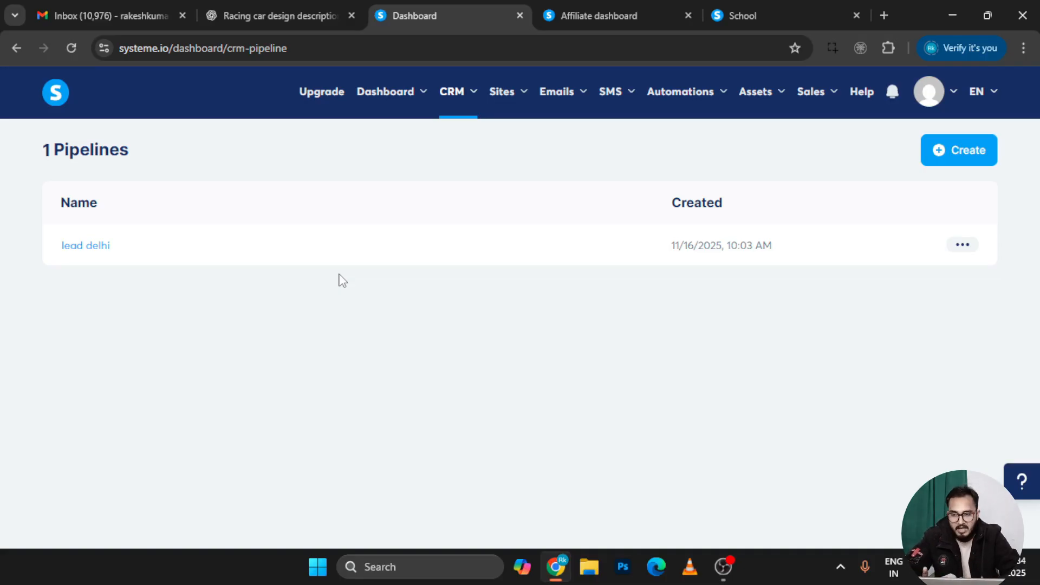
{"action": "mouse_move", "coordinate": [472, 92]}
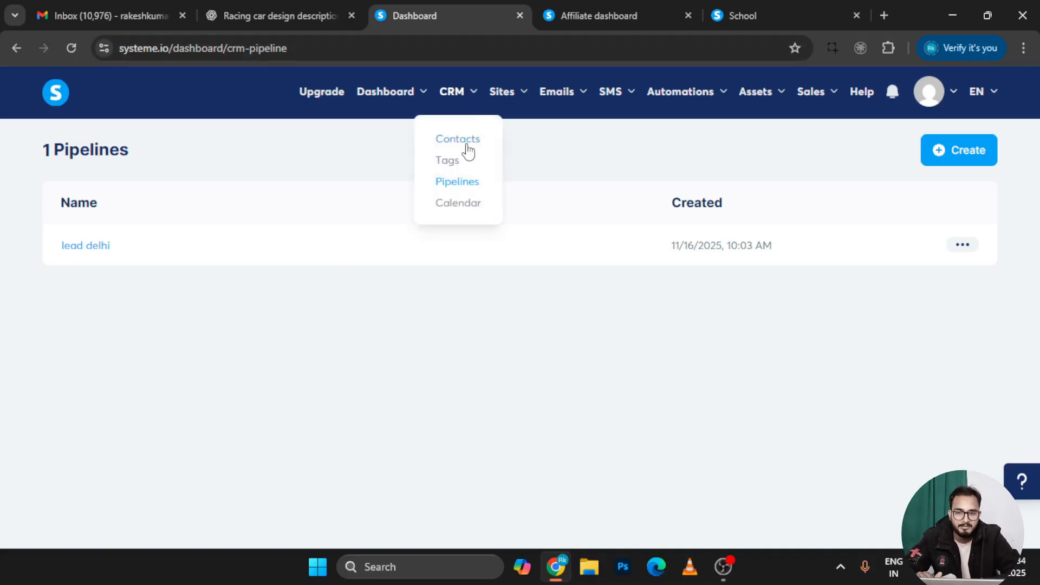
{"action": "left_click", "coordinate": [457, 161]}
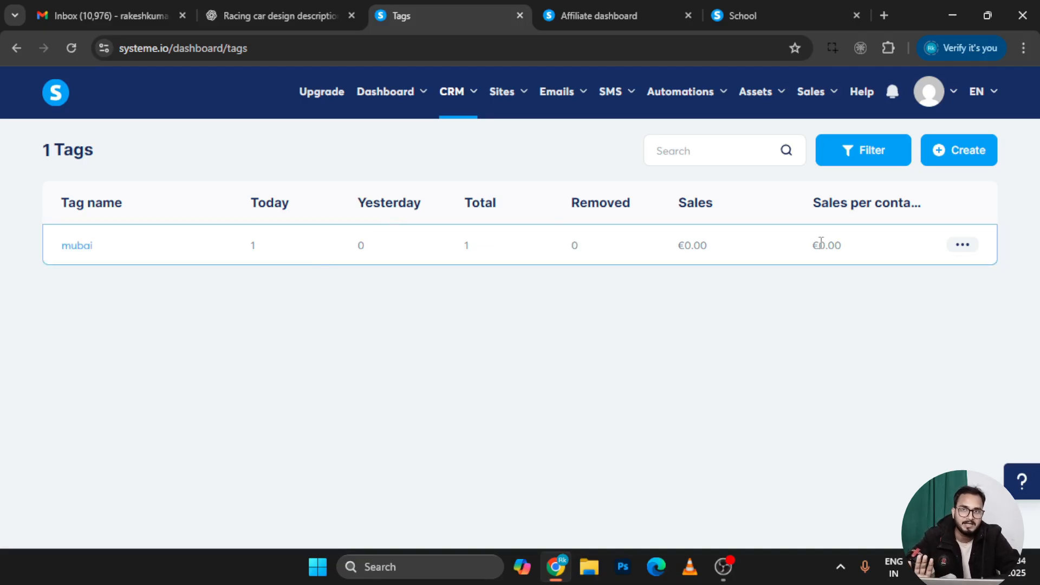
{"action": "mouse_move", "coordinate": [473, 98]}
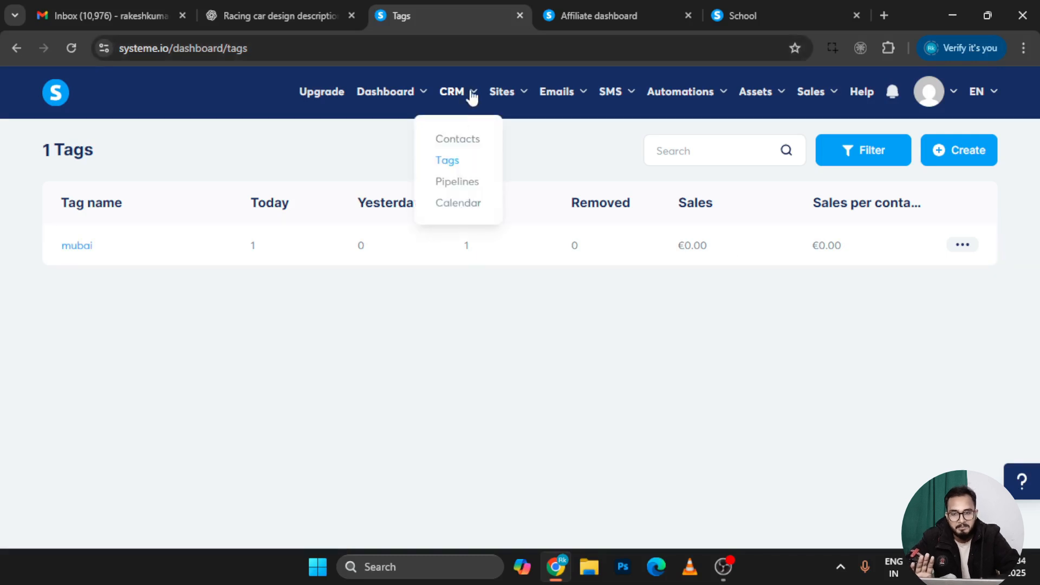
{"action": "left_click", "coordinate": [456, 184]}
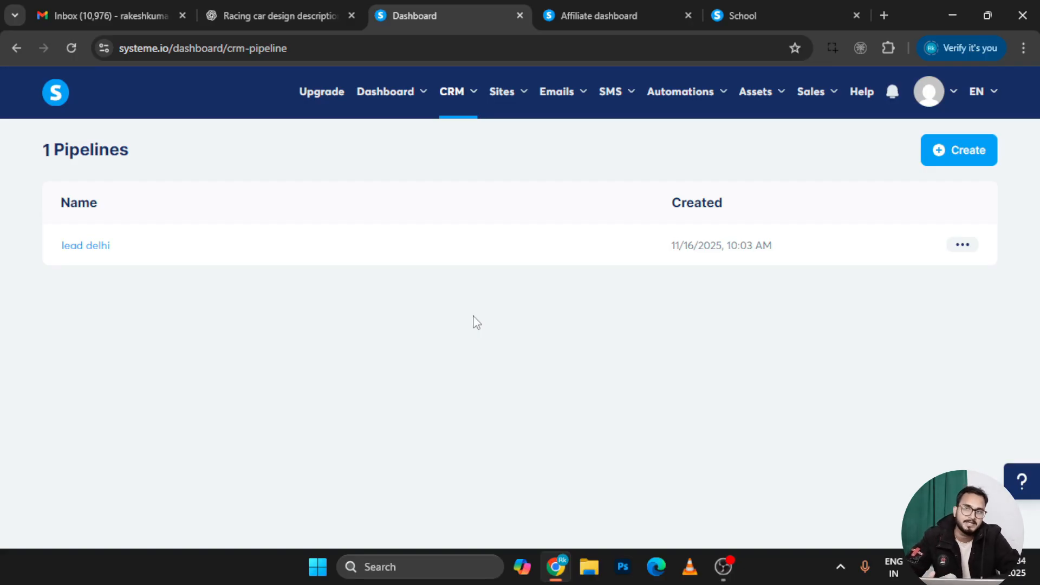
Go to the CRM Calendar and start a new event, with Individual event selected
{"action": "mouse_move", "coordinate": [466, 96]}
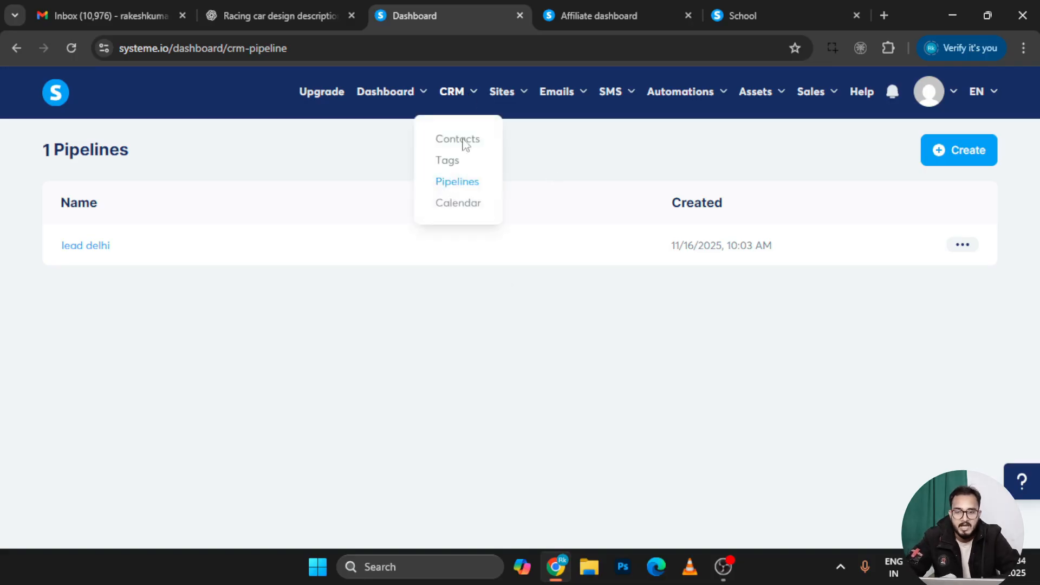
{"action": "left_click", "coordinate": [457, 213]}
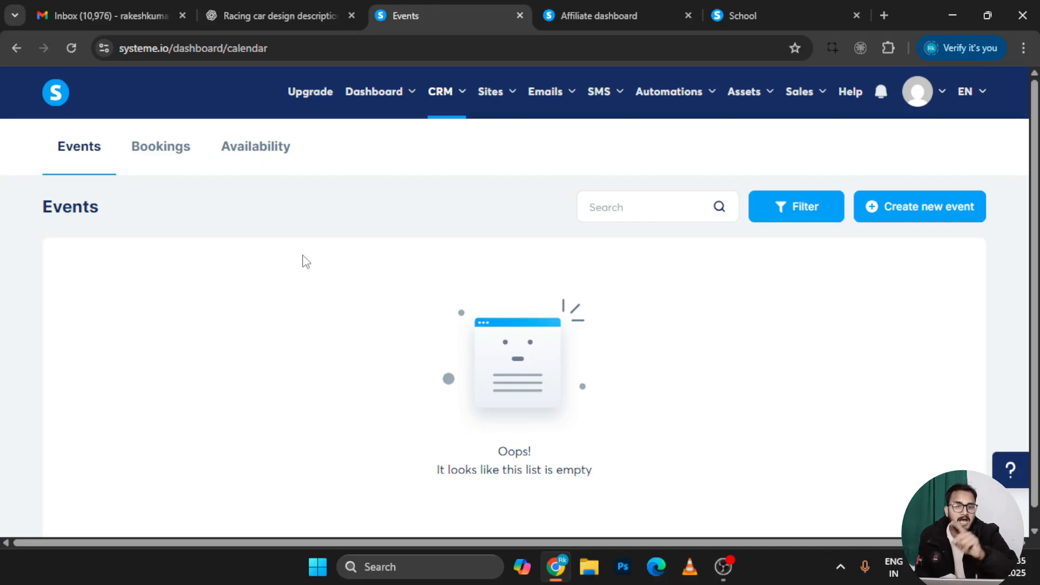
{"action": "left_click", "coordinate": [919, 225]}
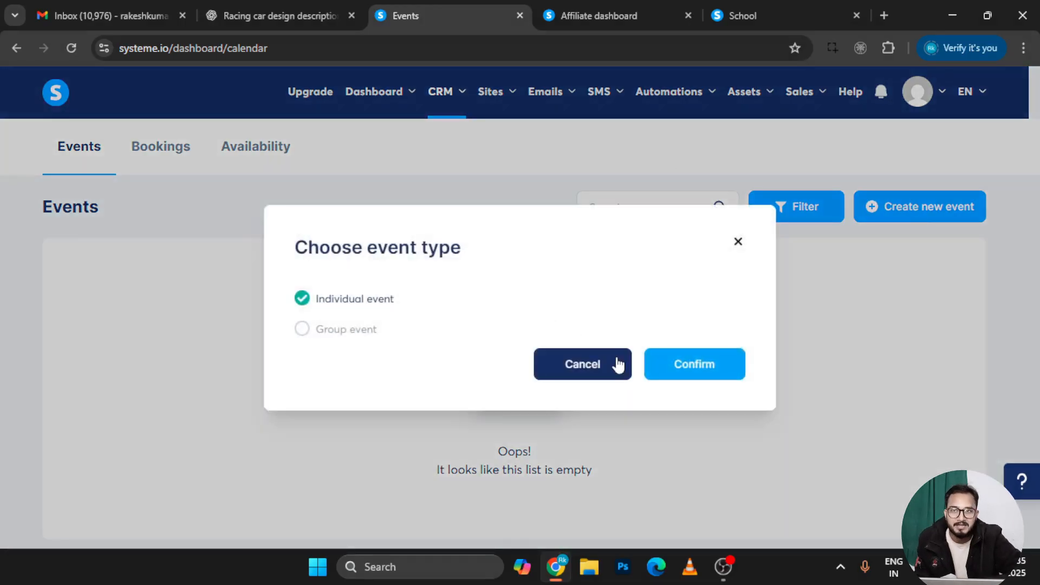
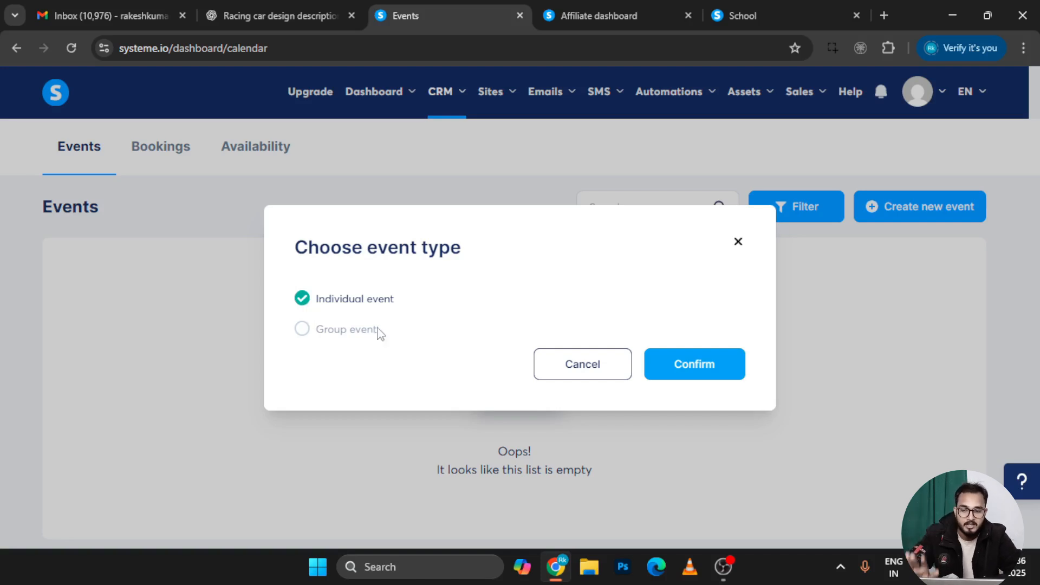
Keep Individual event as the event type and confirm it to open the event form
{"action": "left_click", "coordinate": [334, 336]}
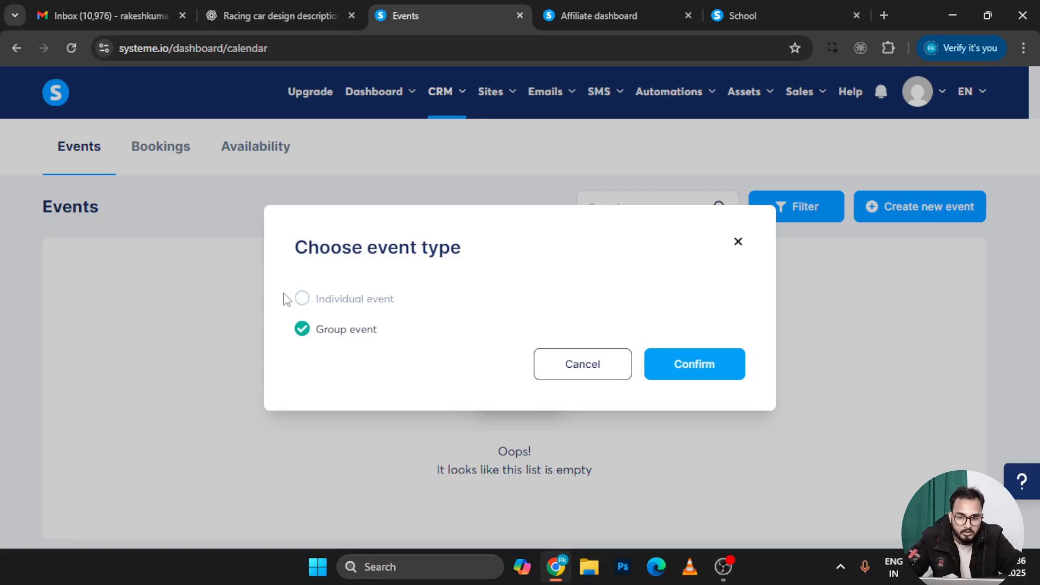
{"action": "left_click", "coordinate": [308, 299]}
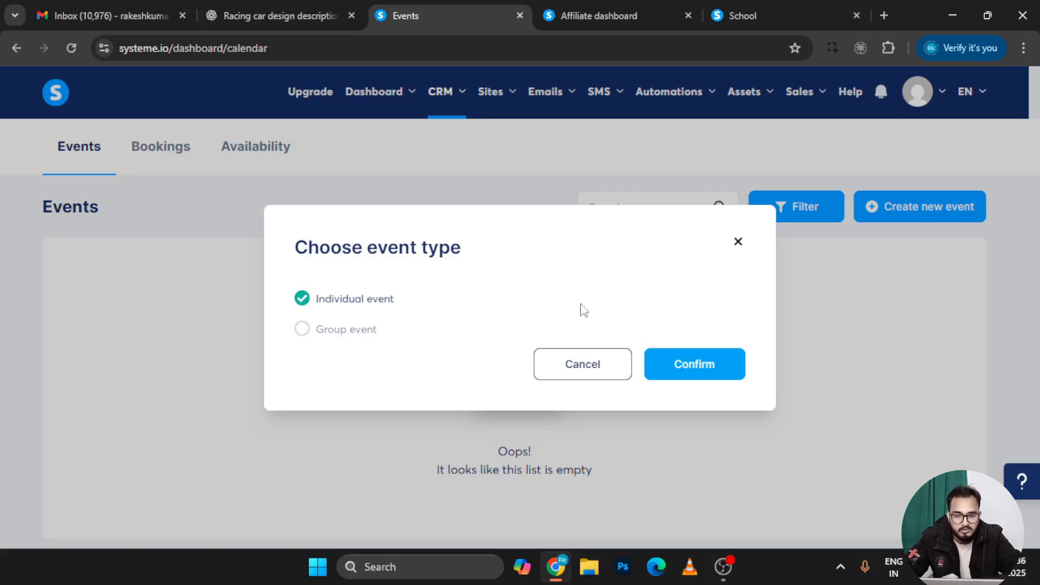
{"action": "left_click", "coordinate": [693, 365]}
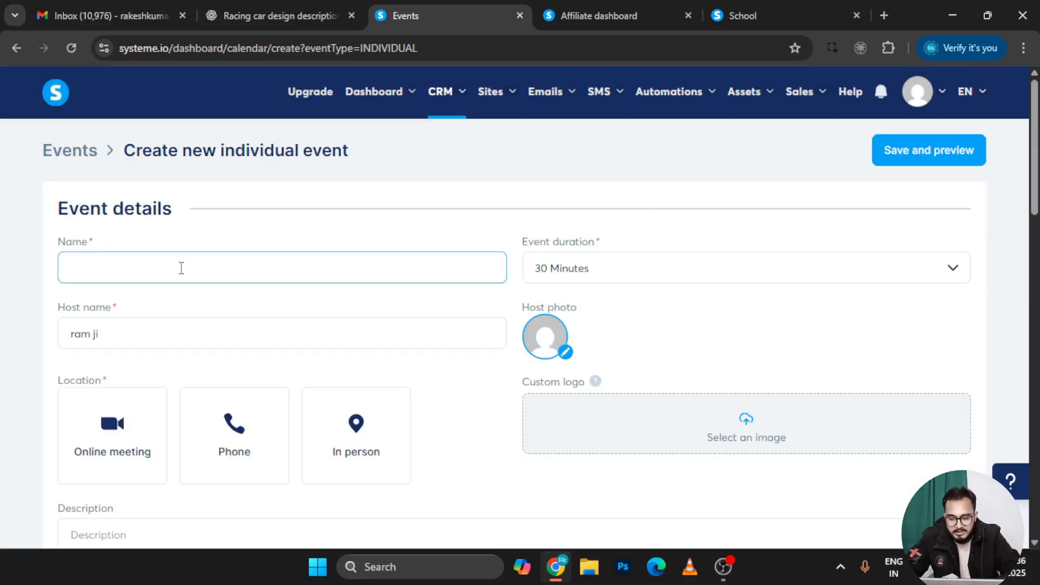
Name the event '4.30 event' and set its duration to 90 Minutes
{"action": "type", "text": "de"}
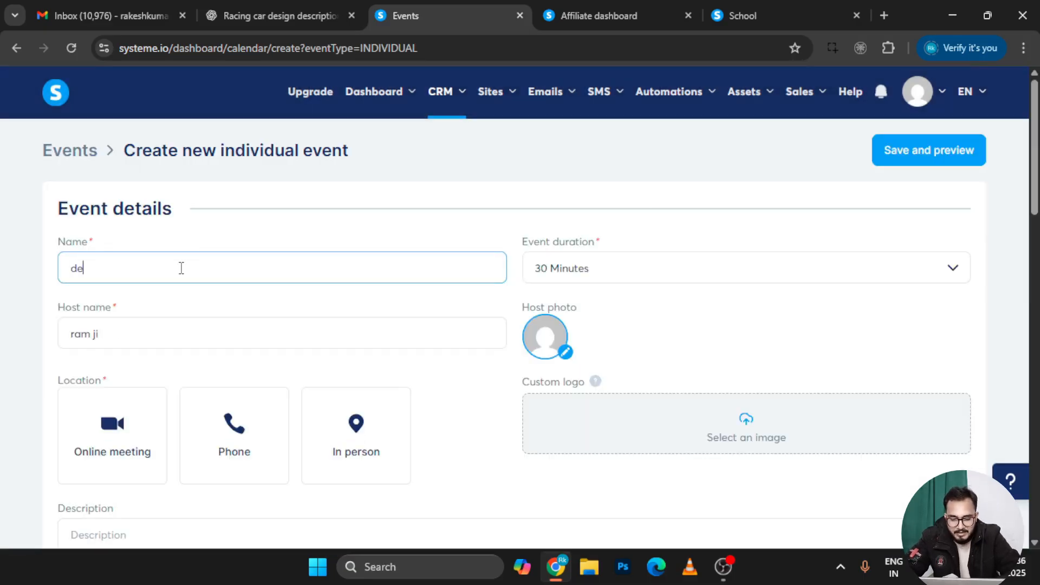
{"action": "key", "text": "BackSpace"}
{"action": "type", "text": "h"}
{"action": "key", "text": "BackSpace"}
{"action": "type", "text": "4.30 "}
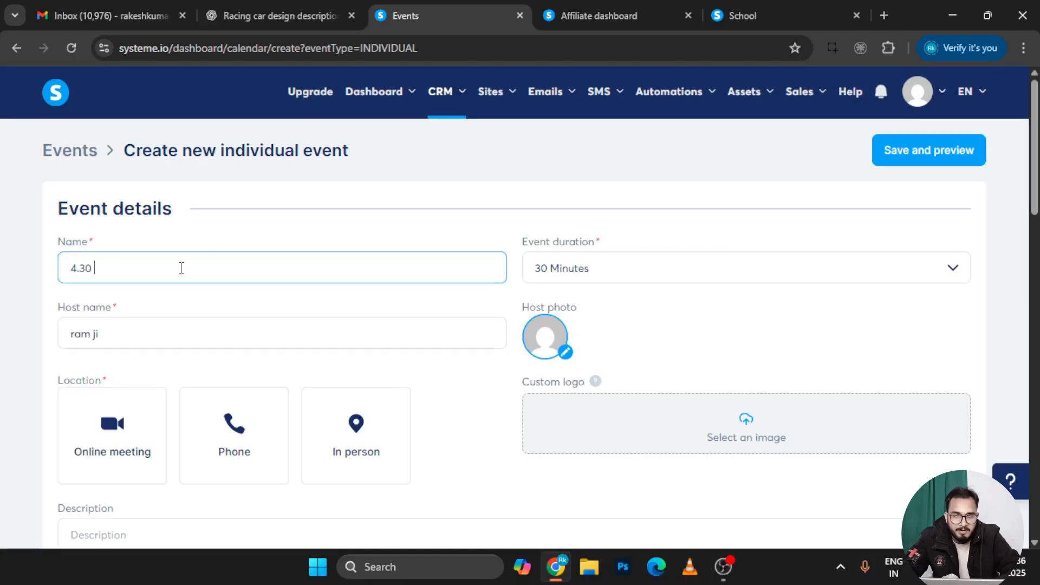
{"action": "type", "text": "e"}
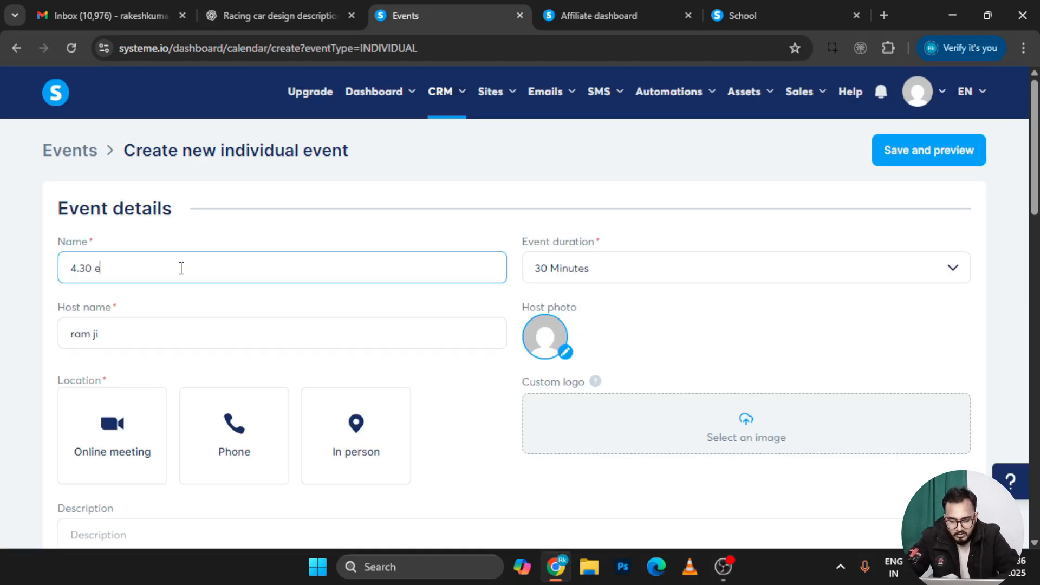
{"action": "type", "text": "vent"}
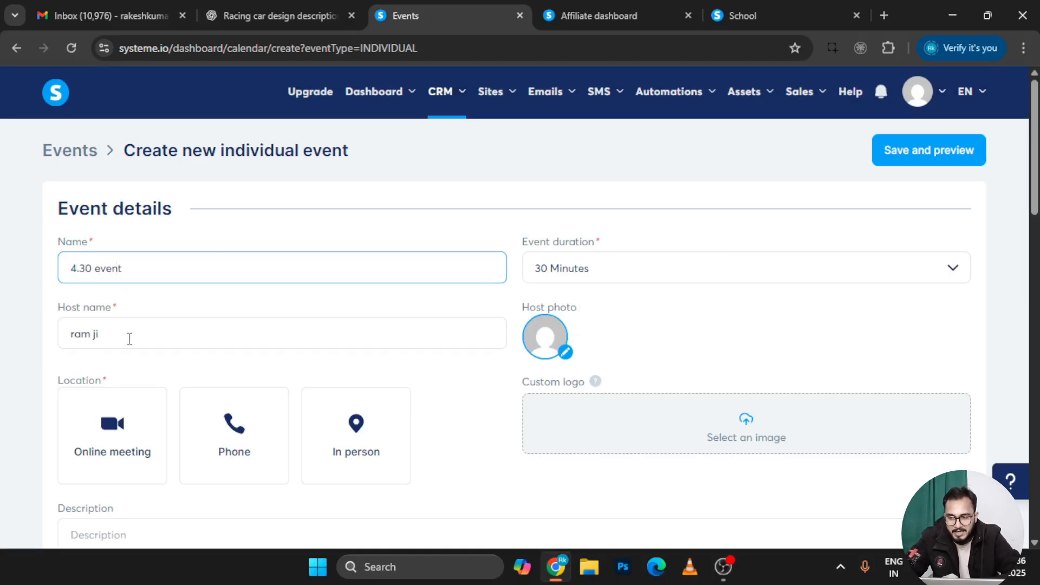
{"action": "left_click", "coordinate": [130, 339]}
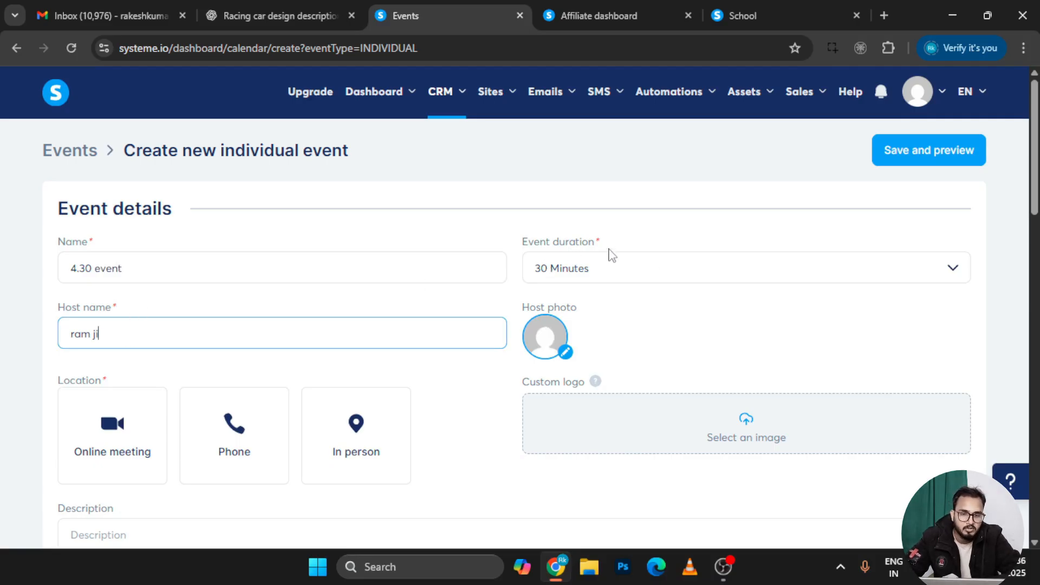
{"action": "left_click", "coordinate": [597, 270]}
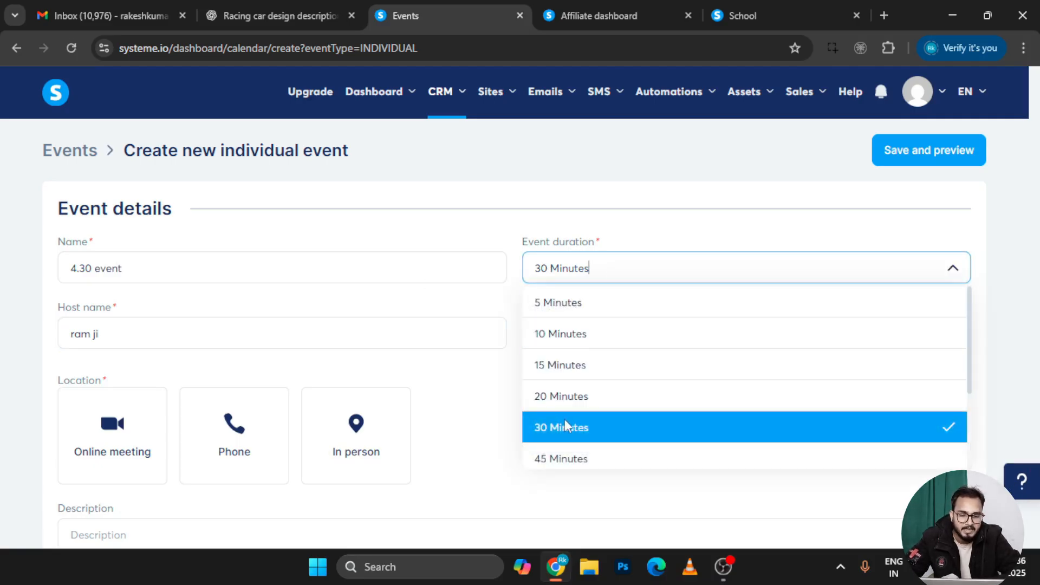
{"action": "scroll", "coordinate": [564, 423], "scroll_direction": "down", "scroll_amount": 3}
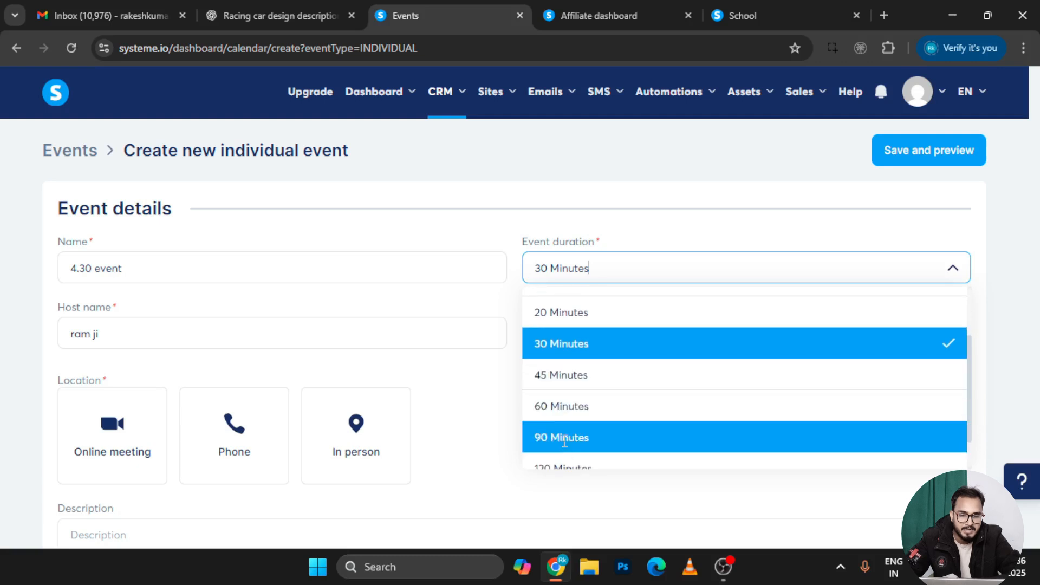
{"action": "left_click", "coordinate": [565, 443]}
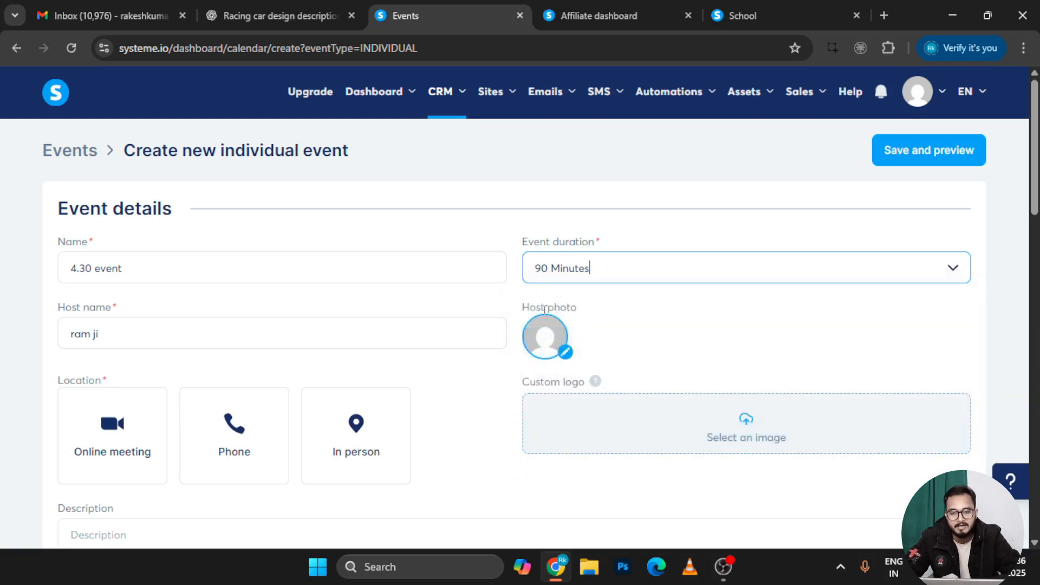
{"action": "scroll", "coordinate": [544, 309], "scroll_direction": "down", "scroll_amount": 2}
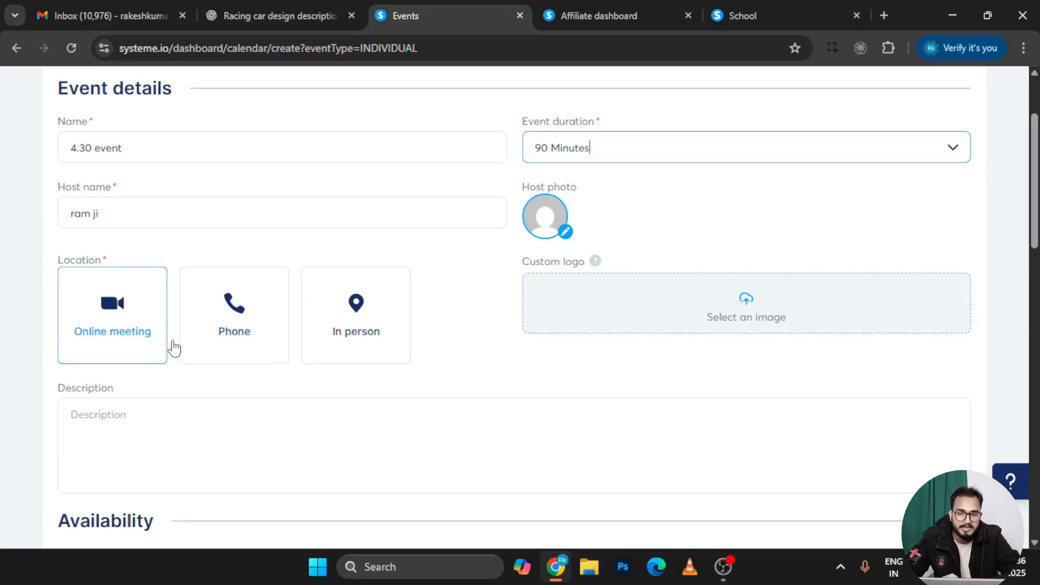
{"action": "left_click", "coordinate": [115, 315]}
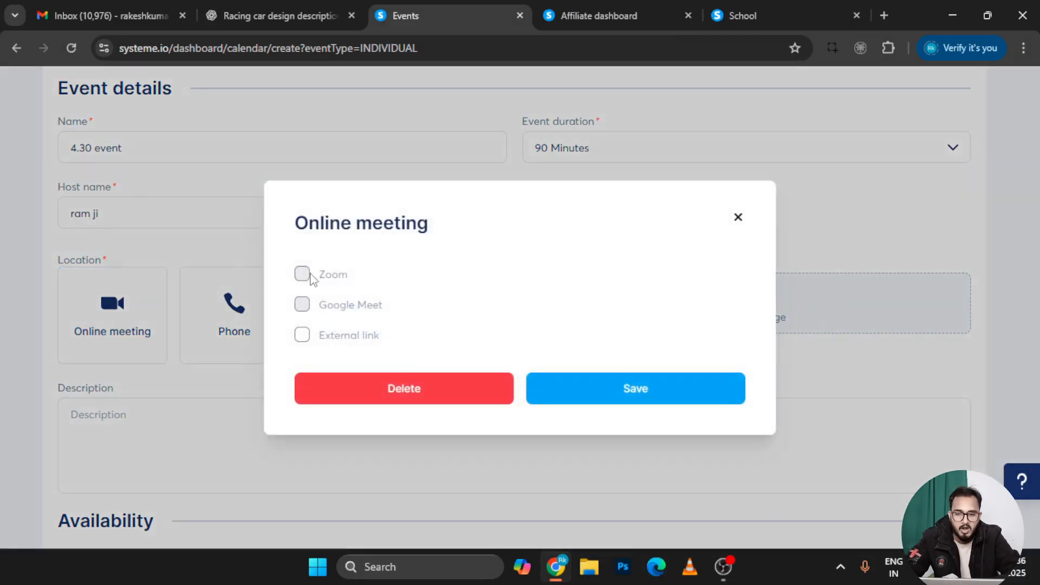
{"action": "mouse_move", "coordinate": [305, 307]}
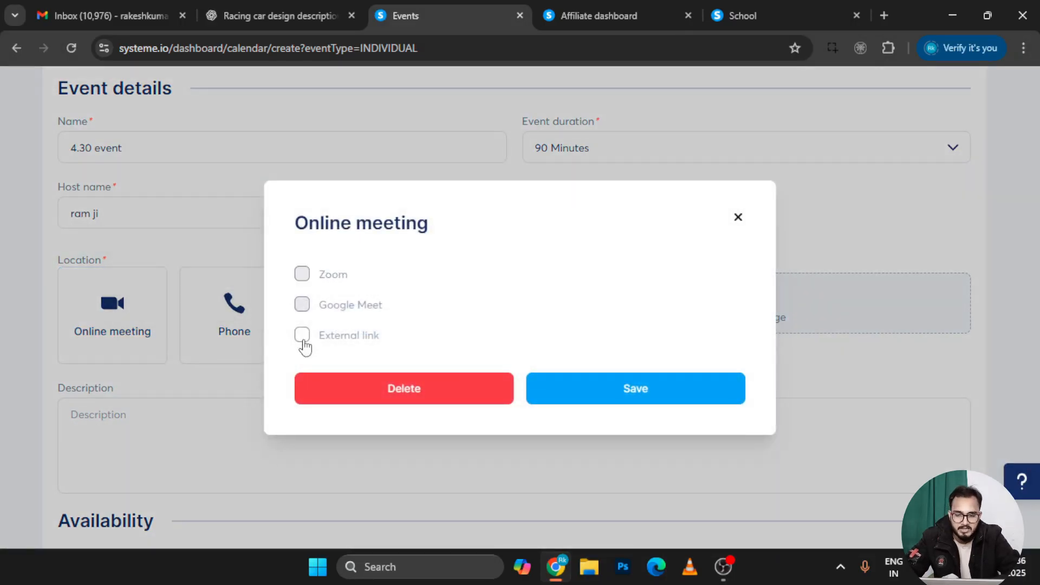
{"action": "mouse_move", "coordinate": [306, 281]}
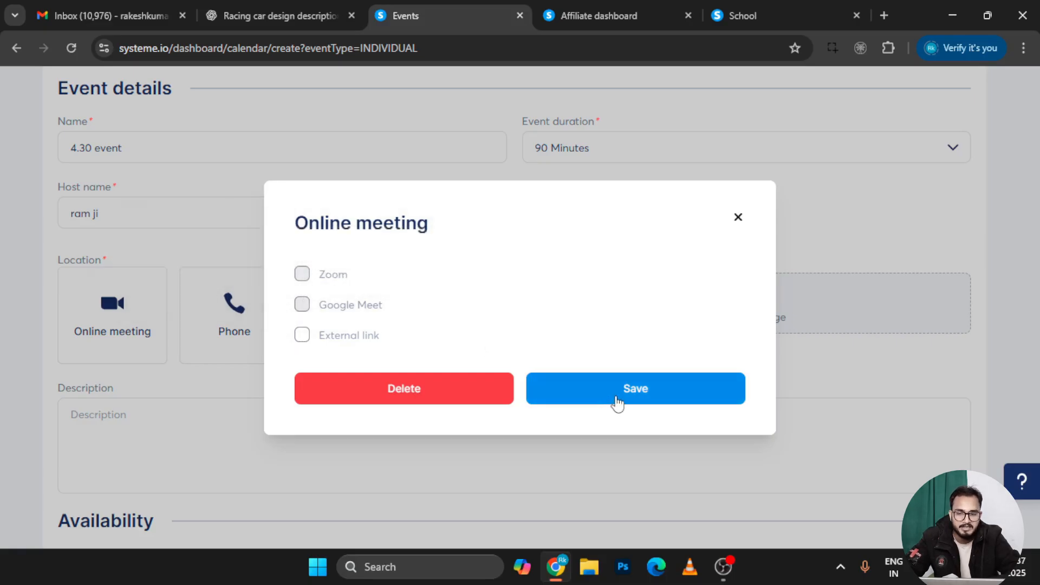
{"action": "left_click", "coordinate": [307, 335]}
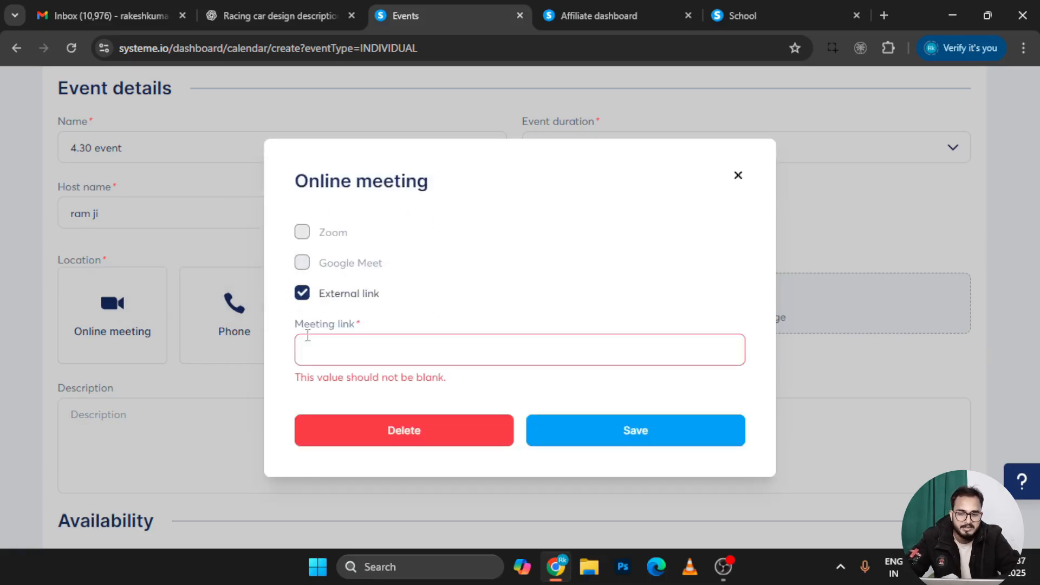
{"action": "left_click", "coordinate": [356, 350]}
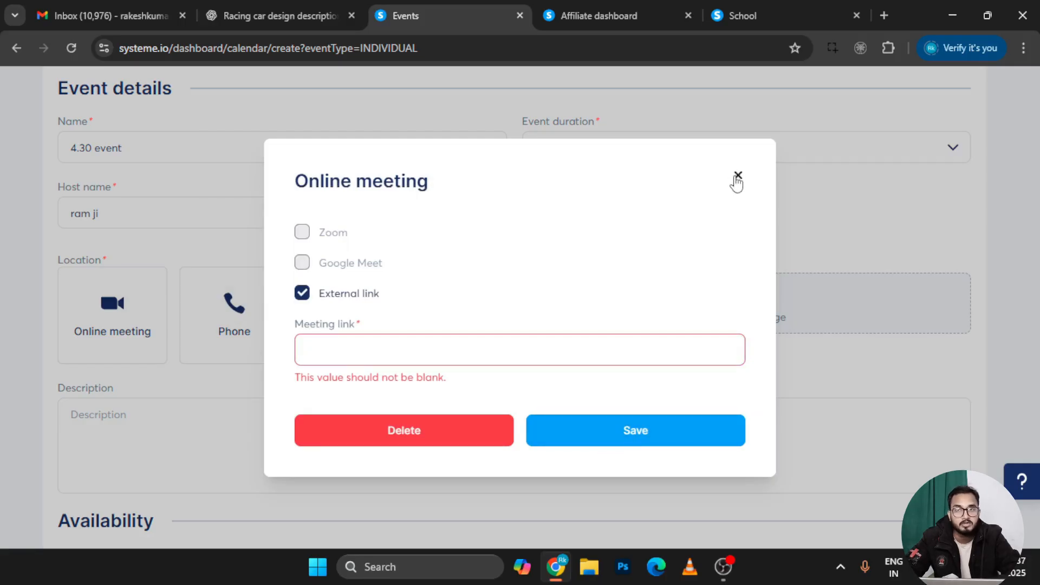
{"action": "left_click", "coordinate": [736, 176]}
{"action": "scroll", "coordinate": [181, 382], "scroll_direction": "down", "scroll_amount": 1}
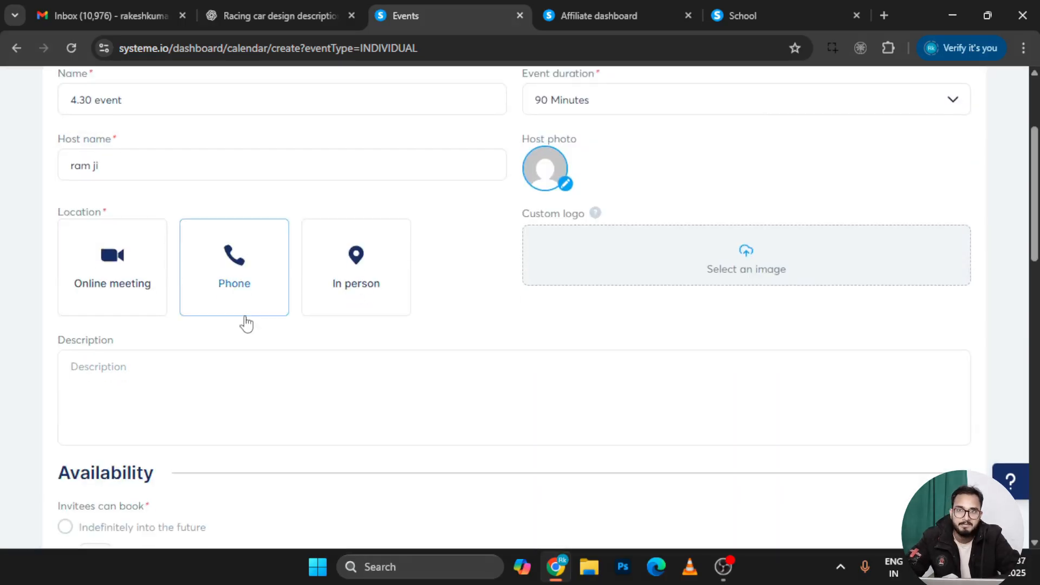
Under Availability, switch booking to a number of days into the future
{"action": "scroll", "coordinate": [247, 324], "scroll_direction": "down", "scroll_amount": 1}
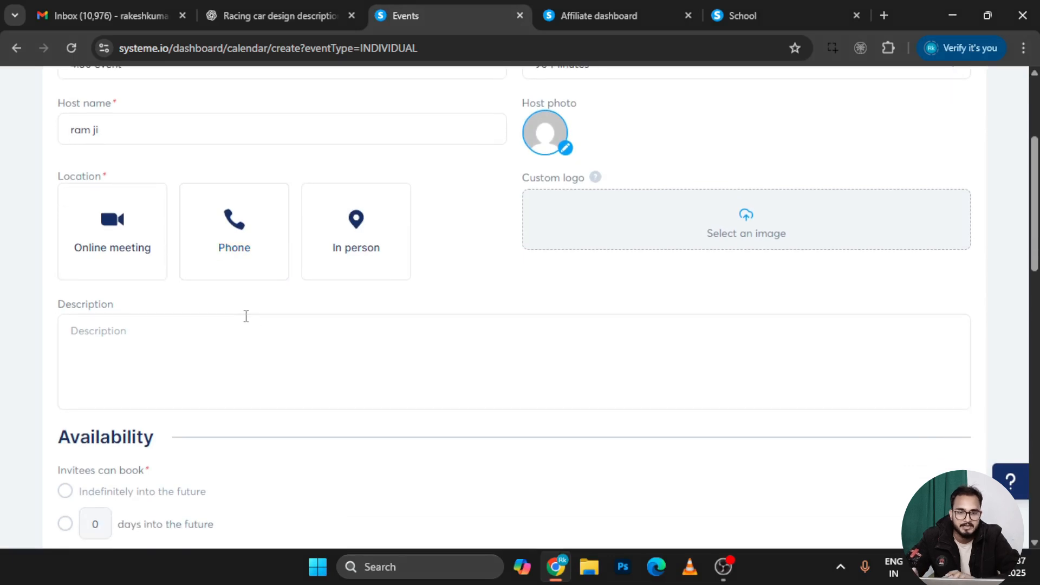
{"action": "scroll", "coordinate": [406, 295], "scroll_direction": "down", "scroll_amount": 1}
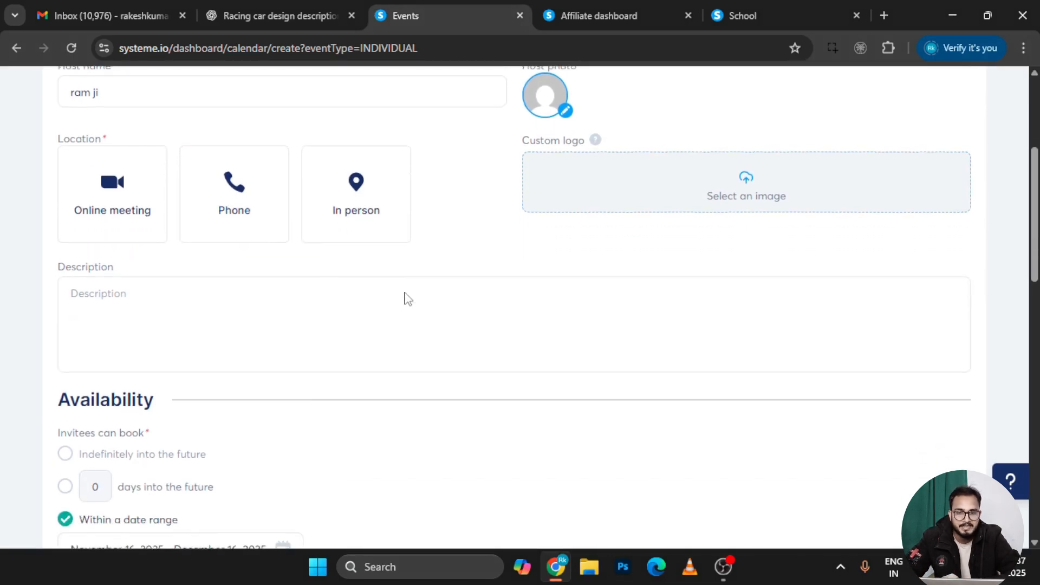
{"action": "scroll", "coordinate": [488, 262], "scroll_direction": "down", "scroll_amount": 1}
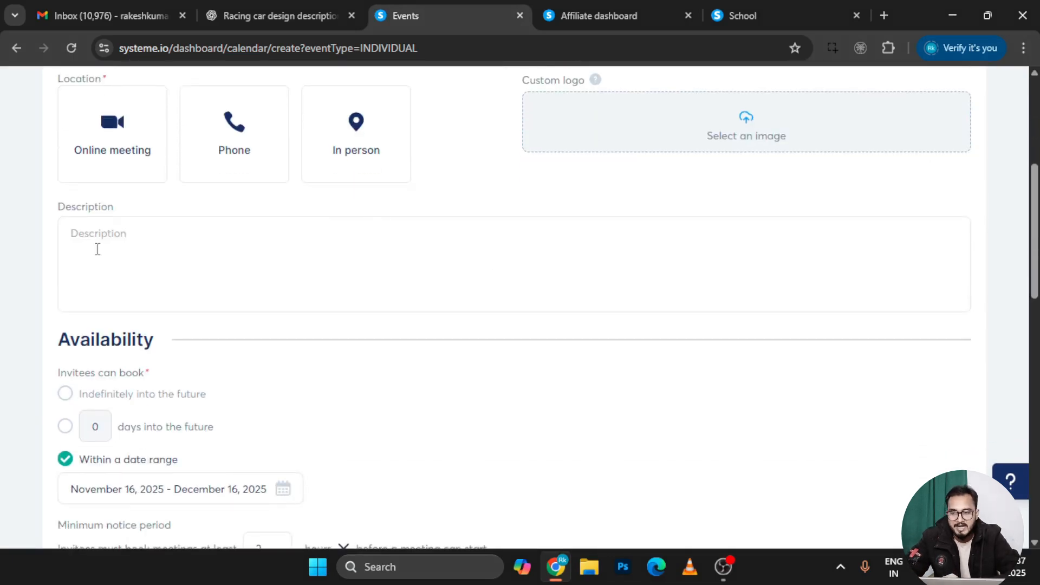
{"action": "scroll", "coordinate": [97, 248], "scroll_direction": "down", "scroll_amount": 2}
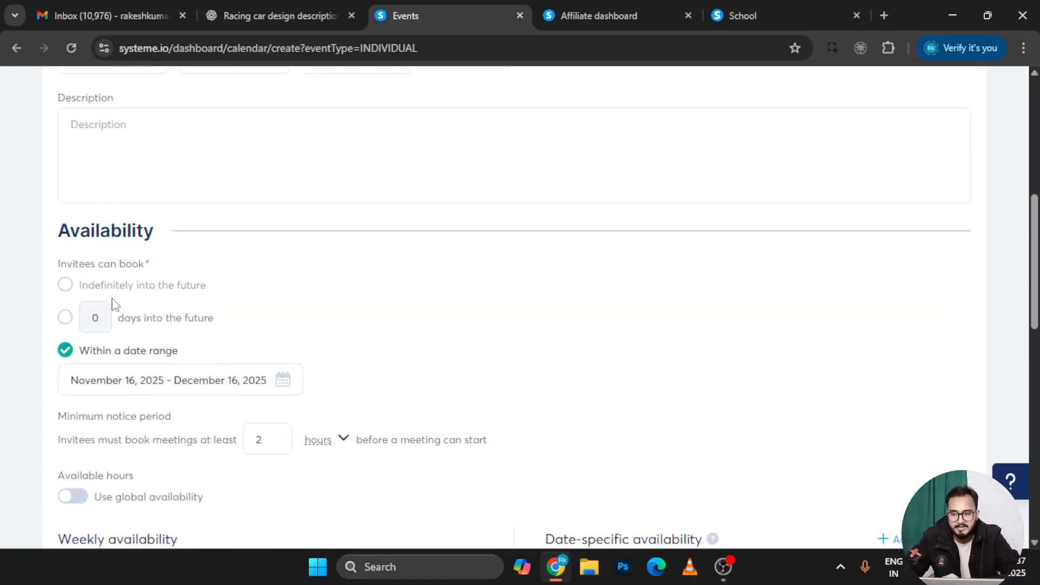
{"action": "scroll", "coordinate": [134, 300], "scroll_direction": "down", "scroll_amount": 1}
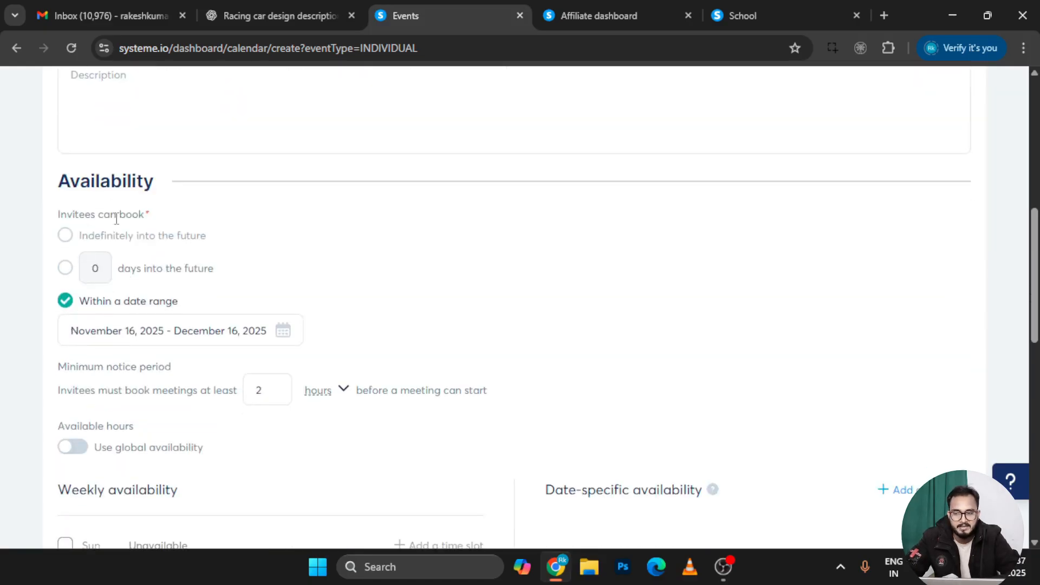
{"action": "left_click", "coordinate": [65, 235]}
{"action": "left_click", "coordinate": [65, 267]}
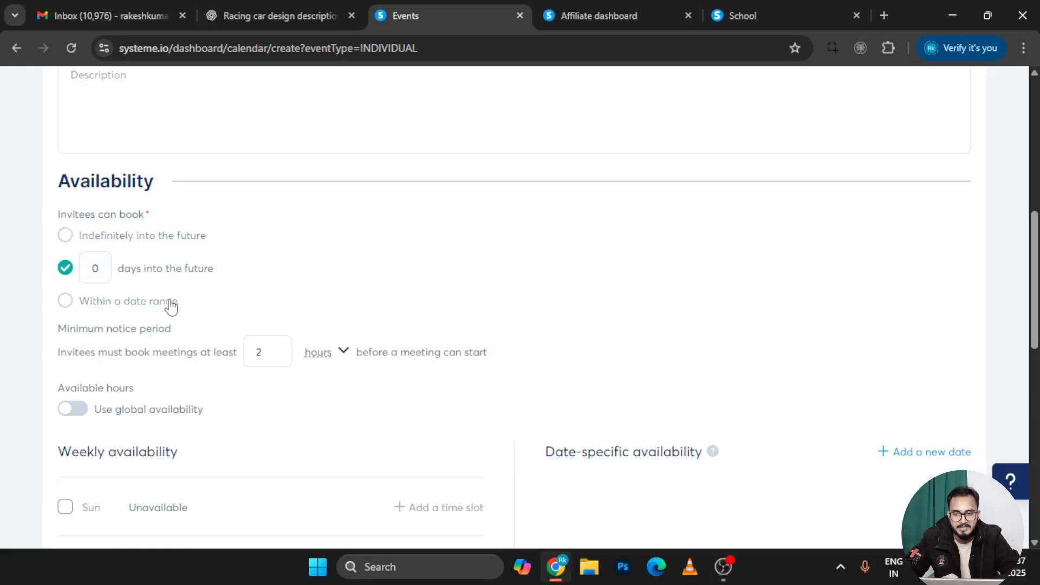
{"action": "scroll", "coordinate": [171, 306], "scroll_direction": "down", "scroll_amount": 2}
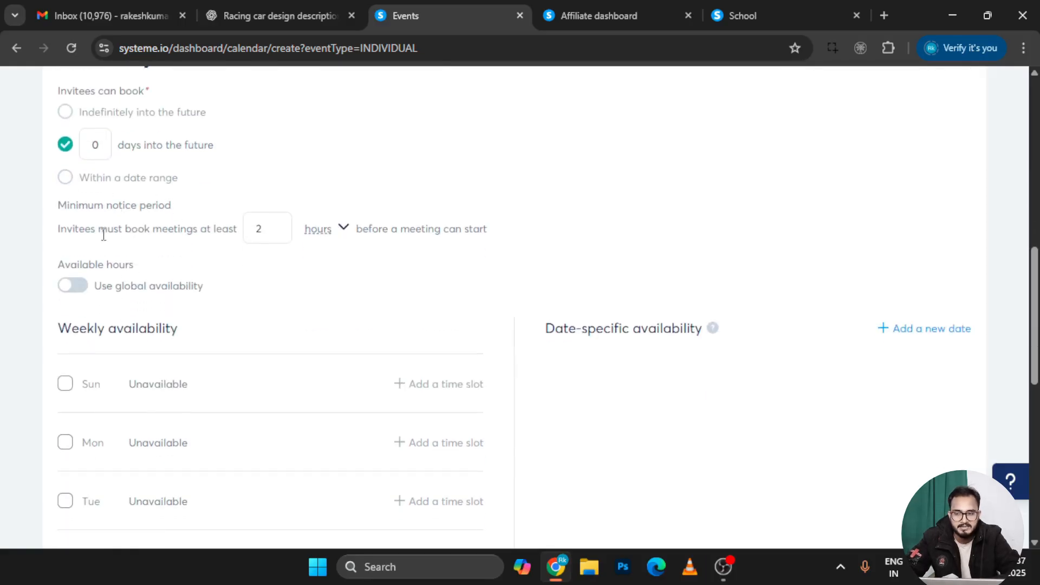
Check the minimum notice field, leaving it at 2 hours
{"action": "left_click", "coordinate": [262, 230]}
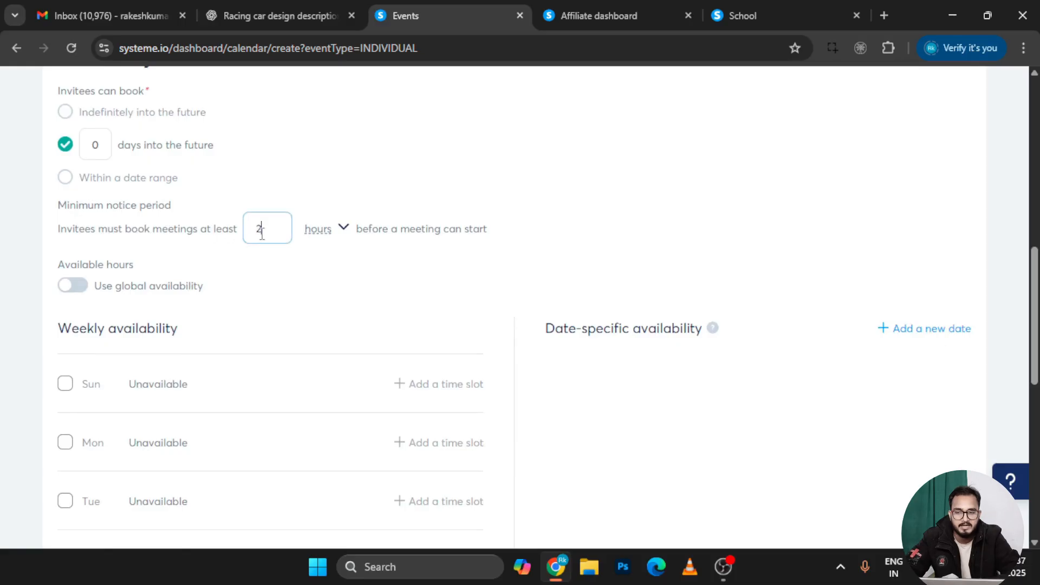
{"action": "left_click", "coordinate": [296, 264]}
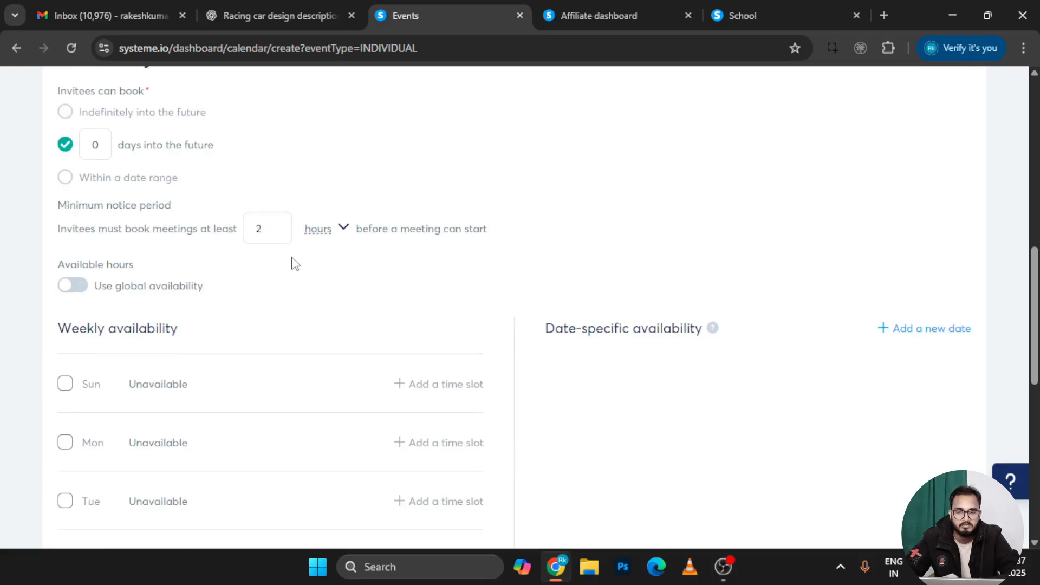
{"action": "scroll", "coordinate": [296, 264], "scroll_direction": "down", "scroll_amount": 1}
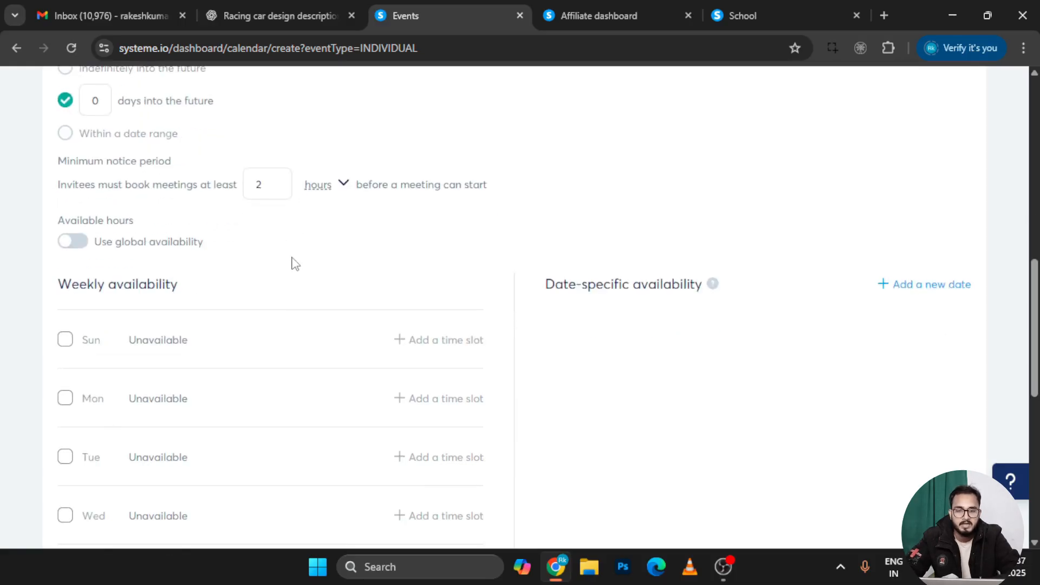
{"action": "left_click", "coordinate": [268, 186]}
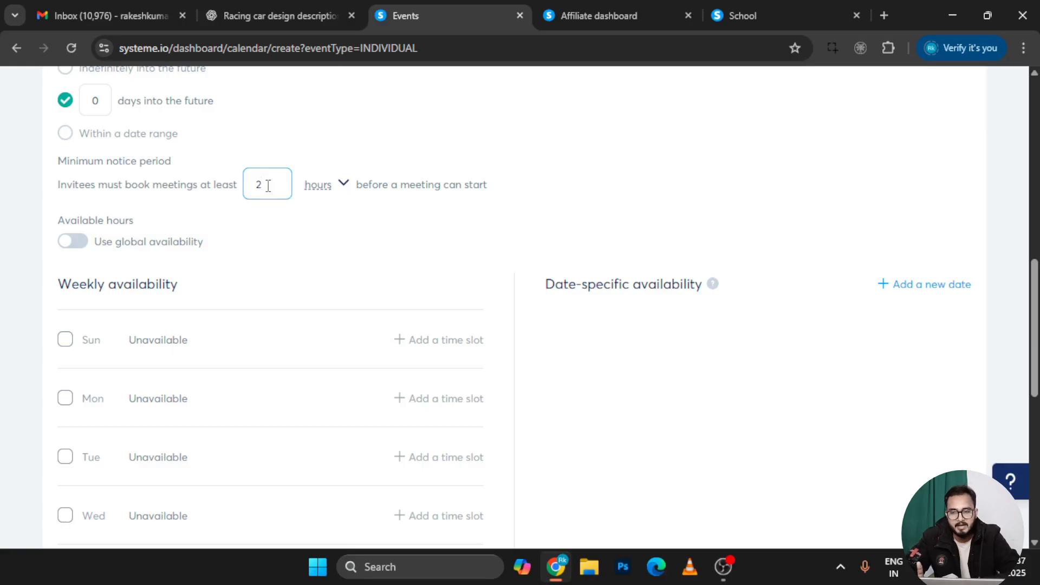
{"action": "left_click_drag", "start_coordinate": [267, 185], "coordinate": [254, 182]}
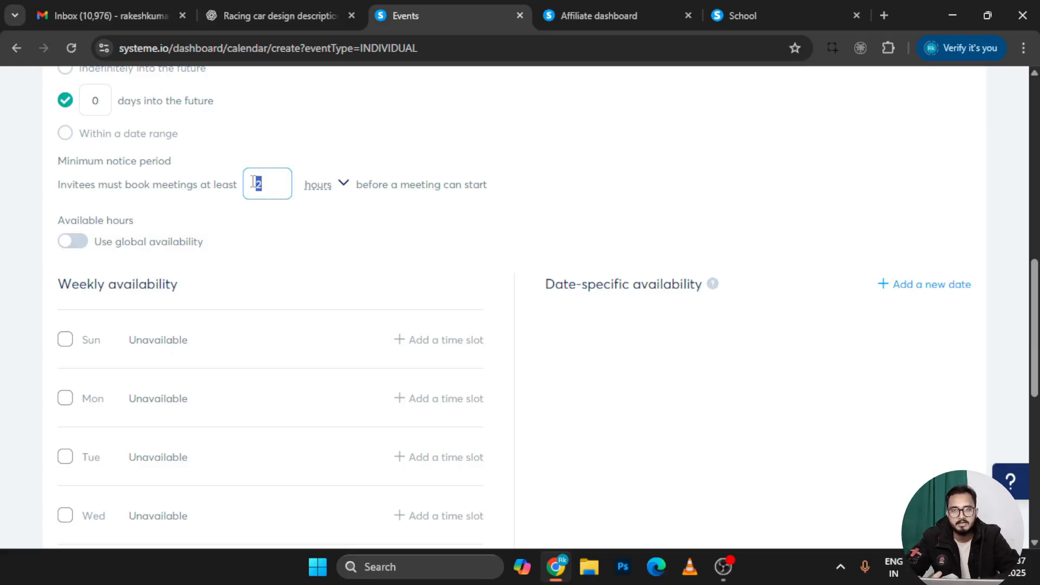
{"action": "left_click", "coordinate": [227, 226]}
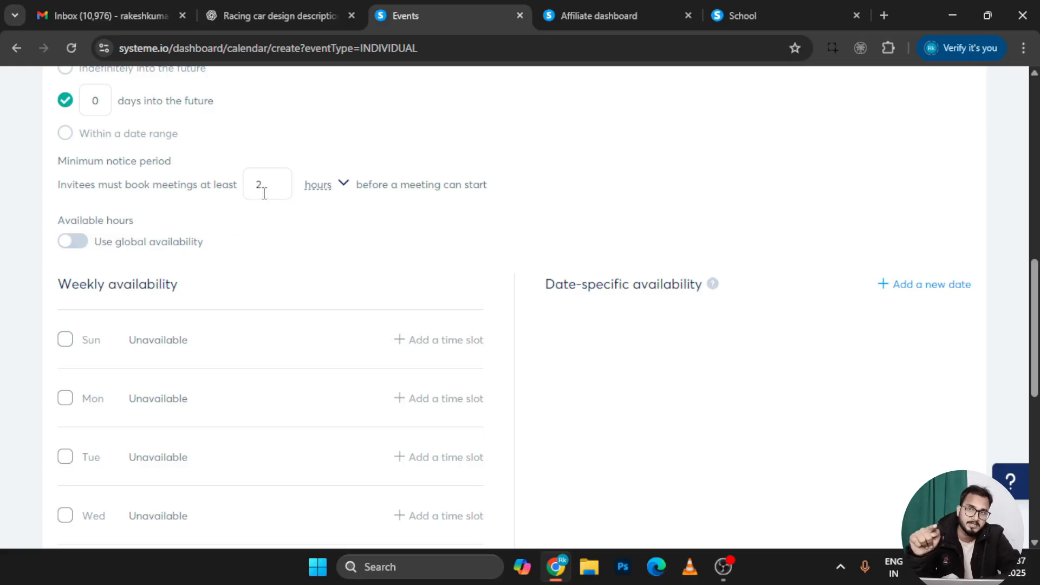
{"action": "scroll", "coordinate": [181, 238], "scroll_direction": "down", "scroll_amount": 1}
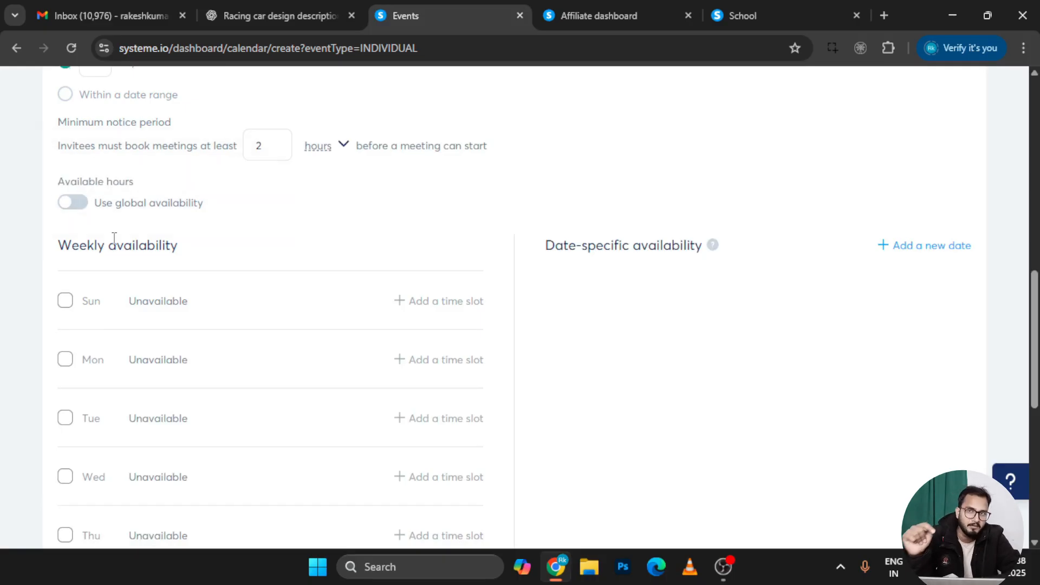
{"action": "scroll", "coordinate": [111, 237], "scroll_direction": "down", "scroll_amount": 1}
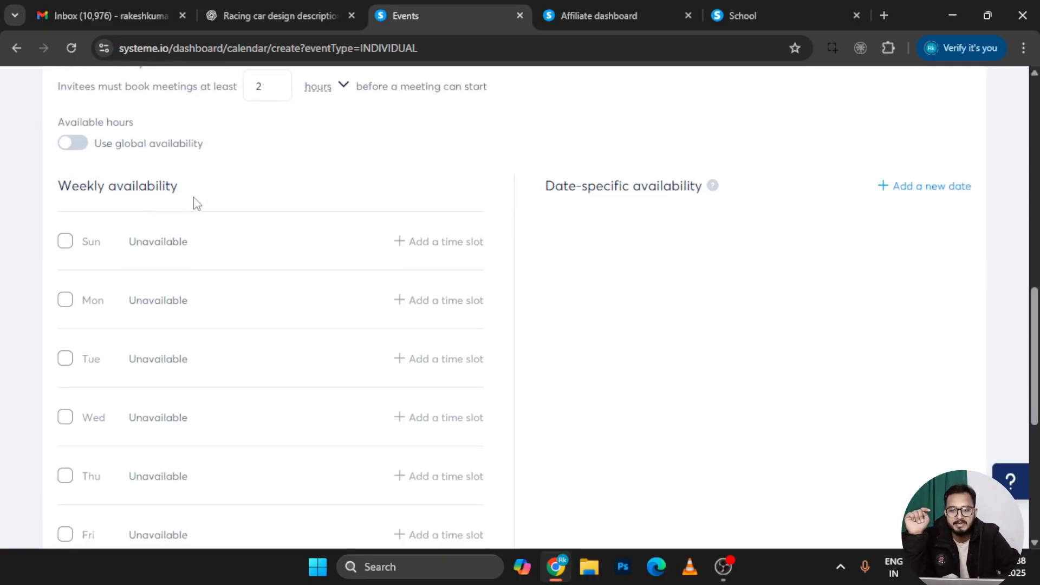
{"action": "left_click_drag", "start_coordinate": [195, 202], "coordinate": [69, 191]}
{"action": "left_click", "coordinate": [281, 170]}
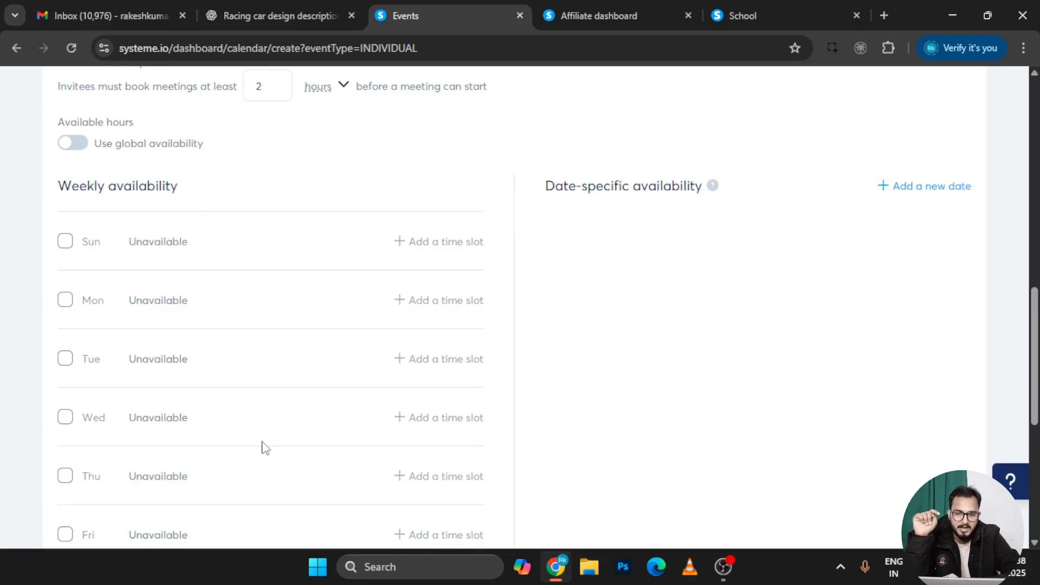
{"action": "scroll", "coordinate": [262, 446], "scroll_direction": "down", "scroll_amount": 5}
{"action": "scroll", "coordinate": [336, 328], "scroll_direction": "up", "scroll_amount": 2}
{"action": "scroll", "coordinate": [334, 329], "scroll_direction": "down", "scroll_amount": 3}
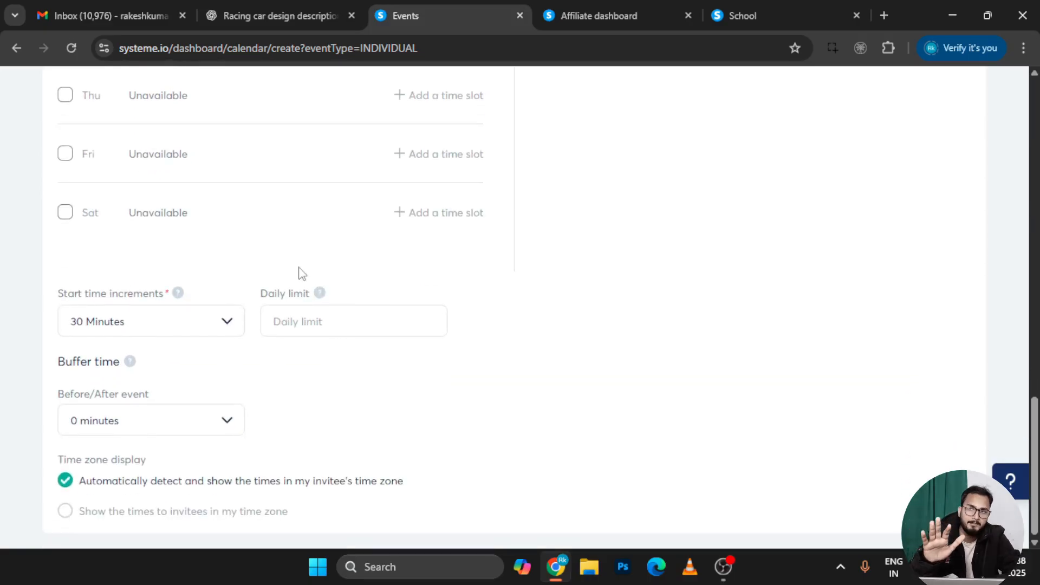
{"action": "scroll", "coordinate": [302, 271], "scroll_direction": "up", "scroll_amount": 15}
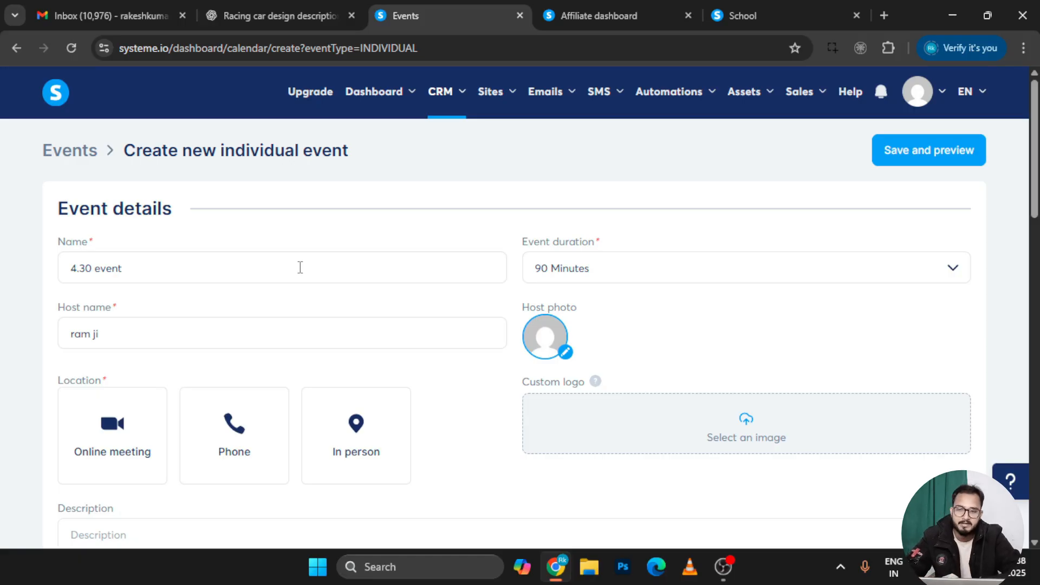
{"action": "mouse_move", "coordinate": [460, 87]}
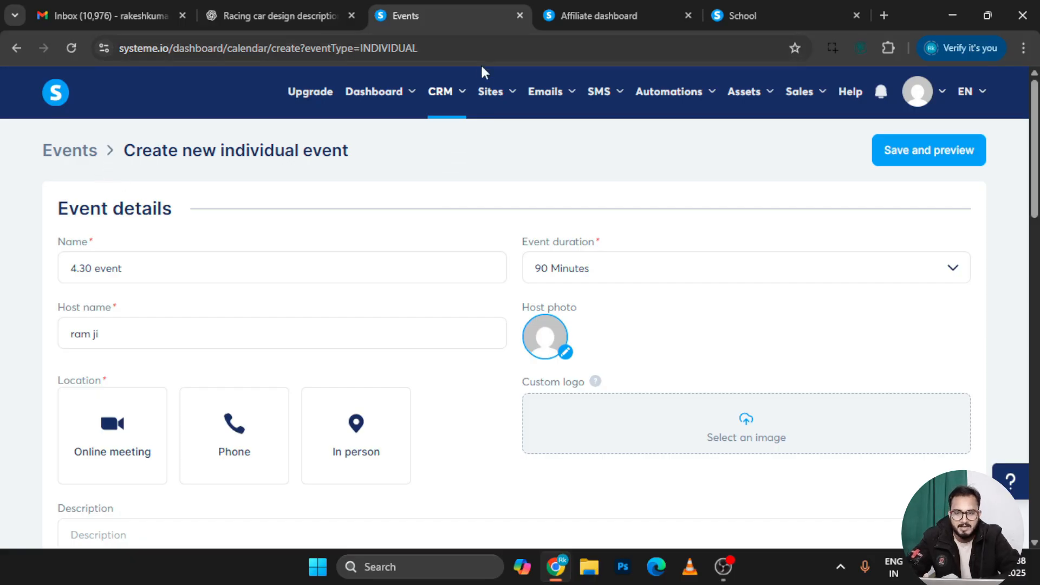
Look through the calendar's Bookings tab, then its weekly Availability settings
{"action": "left_click", "coordinate": [447, 204]}
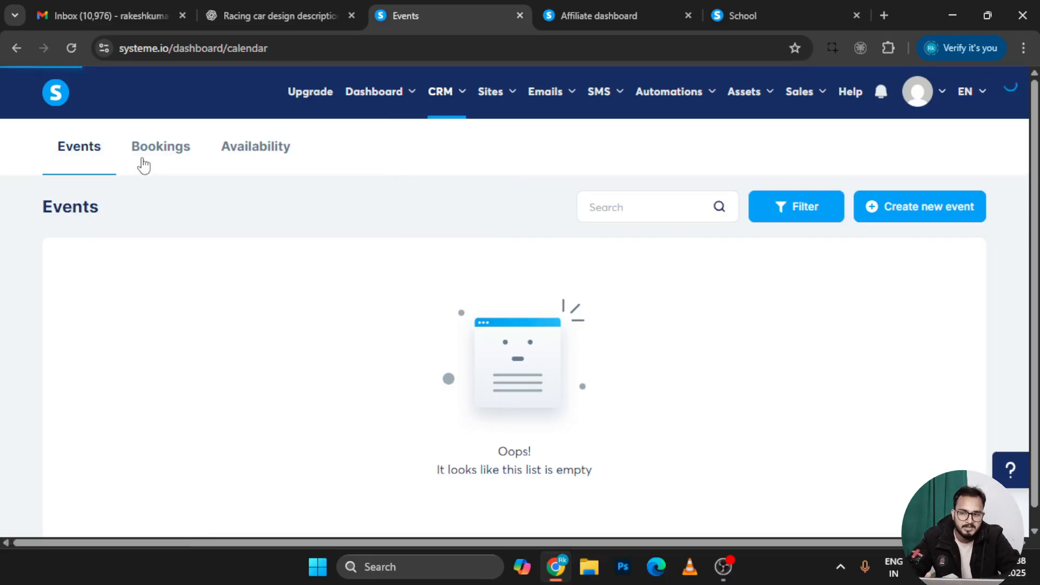
{"action": "left_click", "coordinate": [142, 161]}
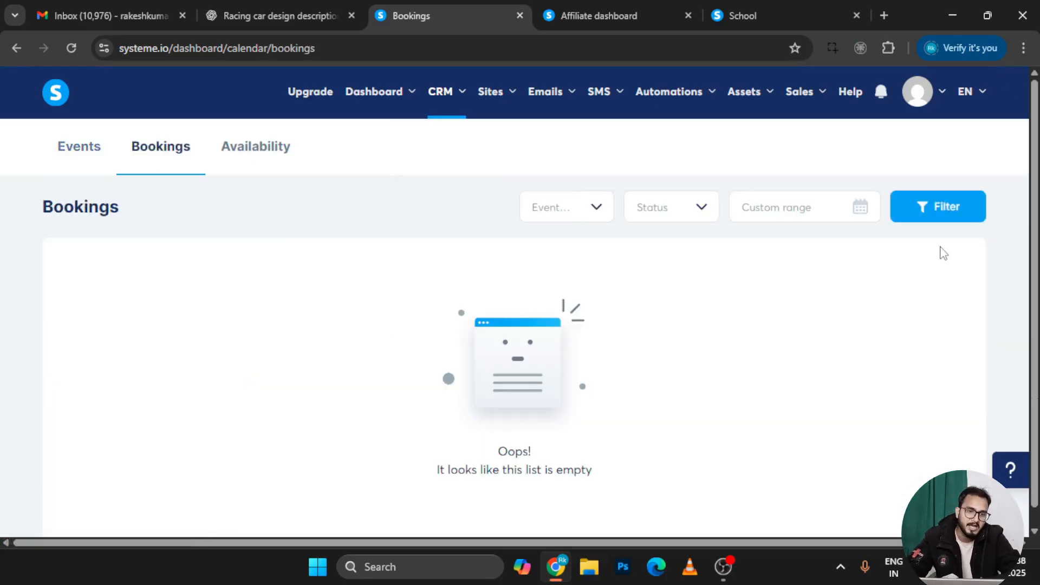
{"action": "scroll", "coordinate": [706, 341], "scroll_direction": "down", "scroll_amount": 1}
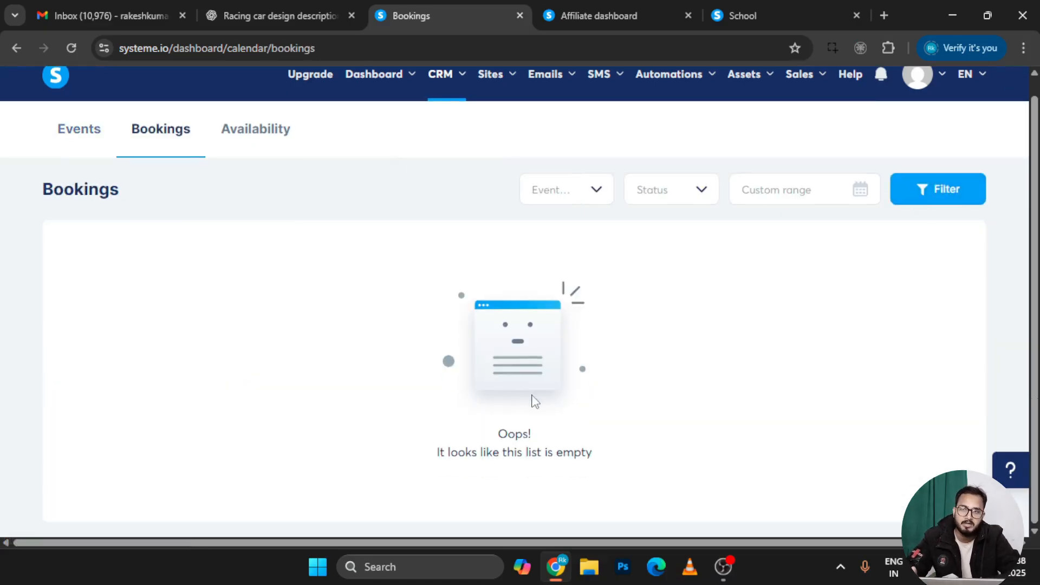
{"action": "scroll", "coordinate": [536, 400], "scroll_direction": "up", "scroll_amount": 1}
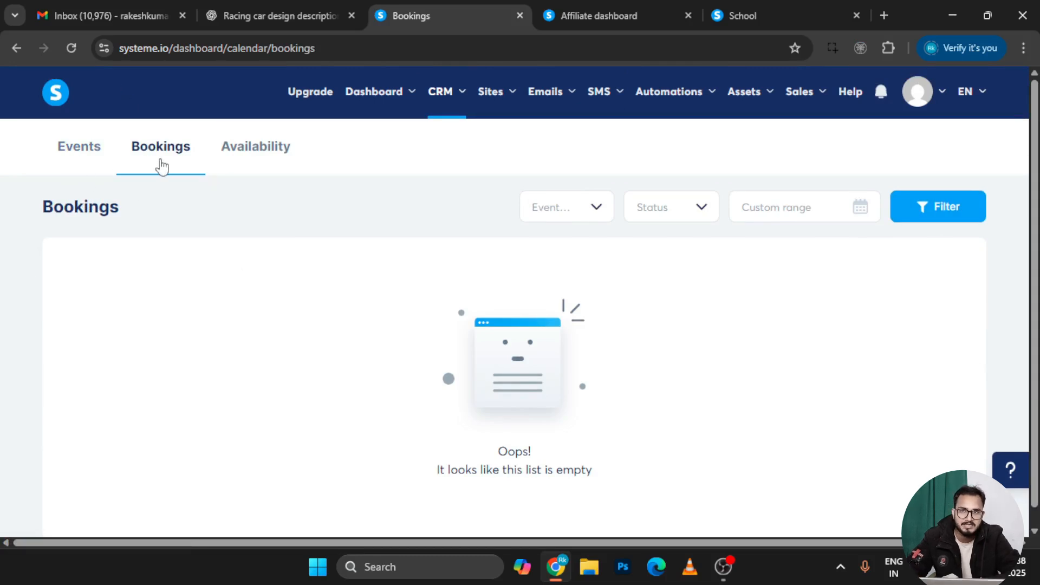
{"action": "left_click", "coordinate": [245, 173]}
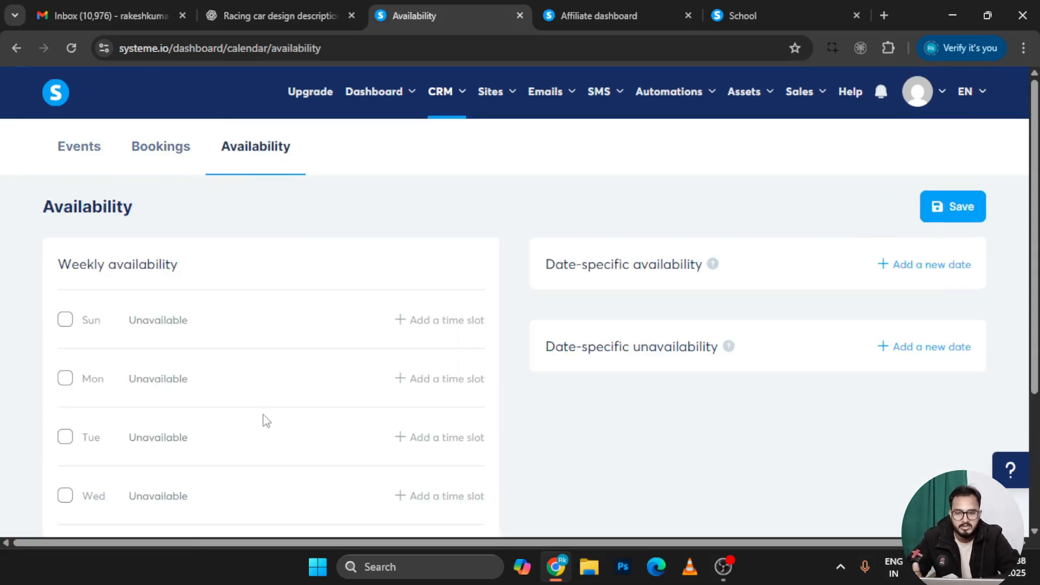
{"action": "scroll", "coordinate": [404, 227], "scroll_direction": "down", "scroll_amount": 4}
{"action": "scroll", "coordinate": [124, 278], "scroll_direction": "up", "scroll_amount": 4}
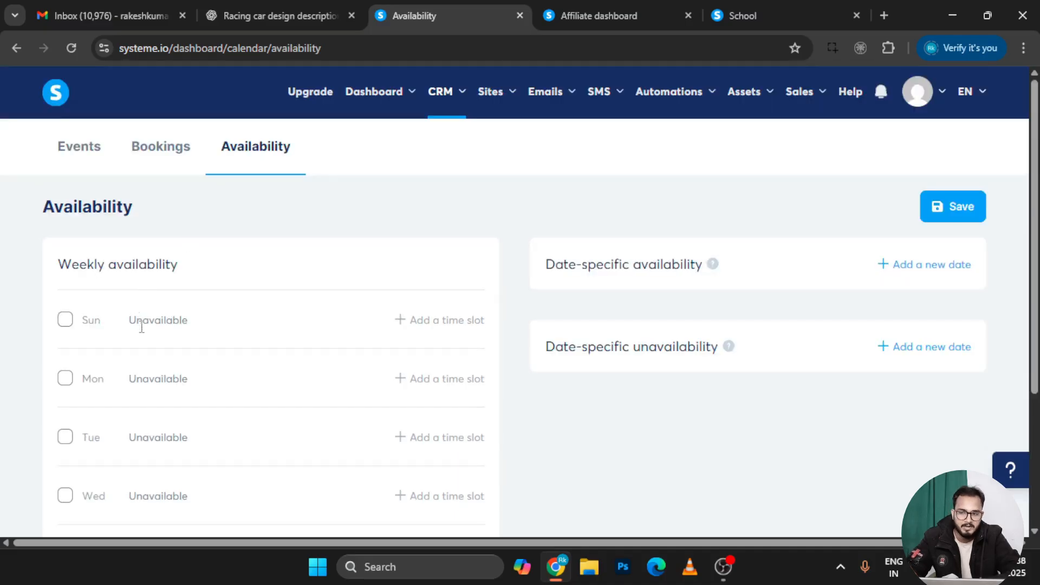
{"action": "scroll", "coordinate": [420, 388], "scroll_direction": "down", "scroll_amount": 2}
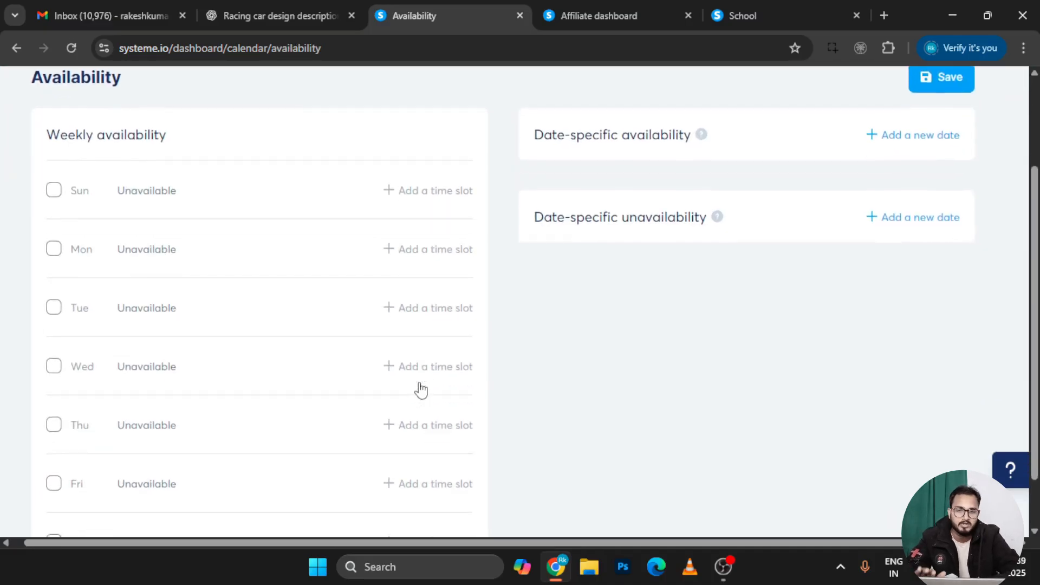
{"action": "scroll", "coordinate": [335, 366], "scroll_direction": "up", "scroll_amount": 2}
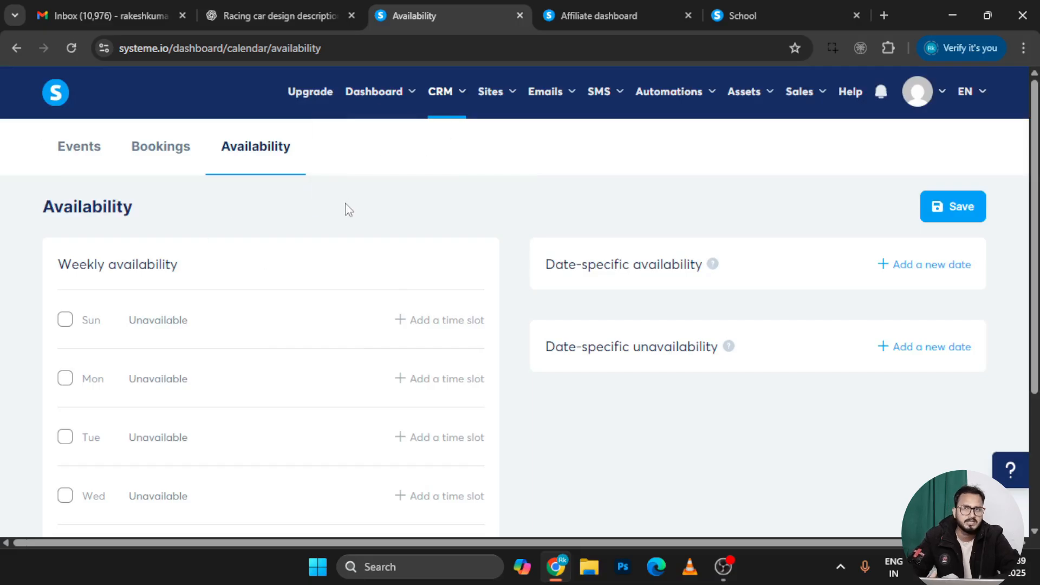
{"action": "mouse_move", "coordinate": [444, 116]}
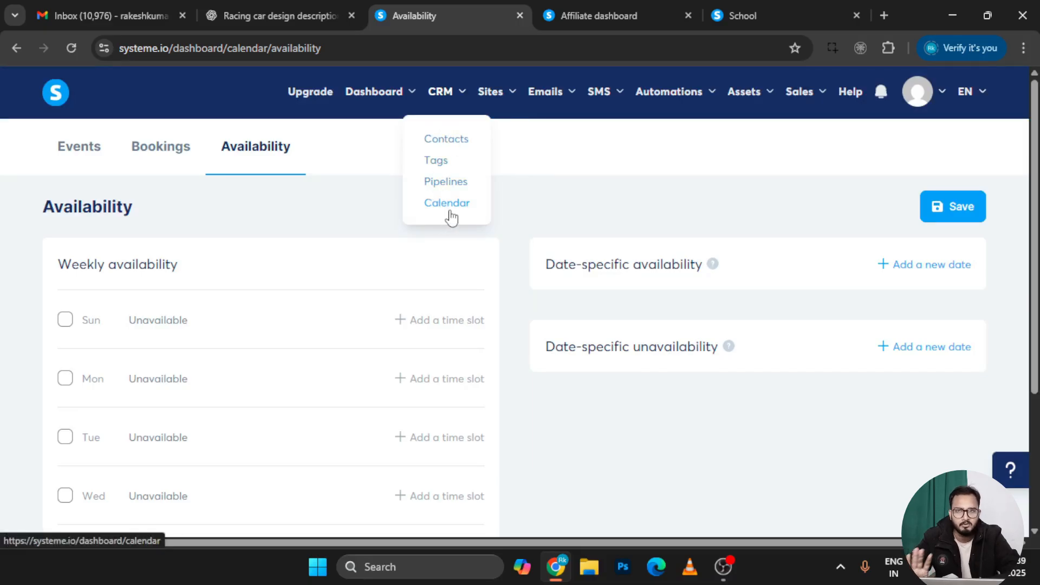
{"action": "mouse_move", "coordinate": [501, 96]}
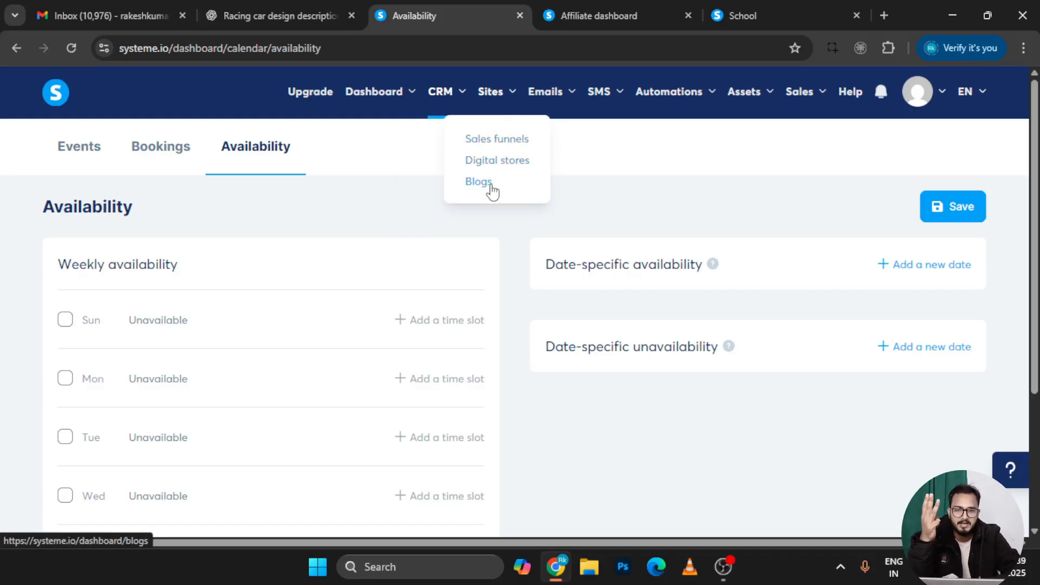
Start a new sales funnel named Tshirt on the existing domain
{"action": "left_click", "coordinate": [507, 152]}
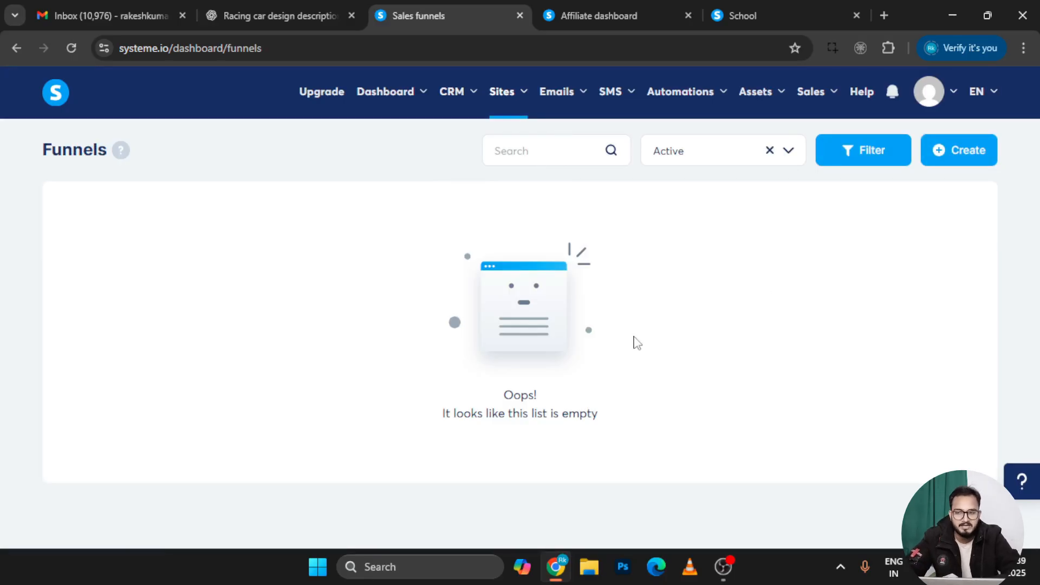
{"action": "left_click", "coordinate": [973, 159]}
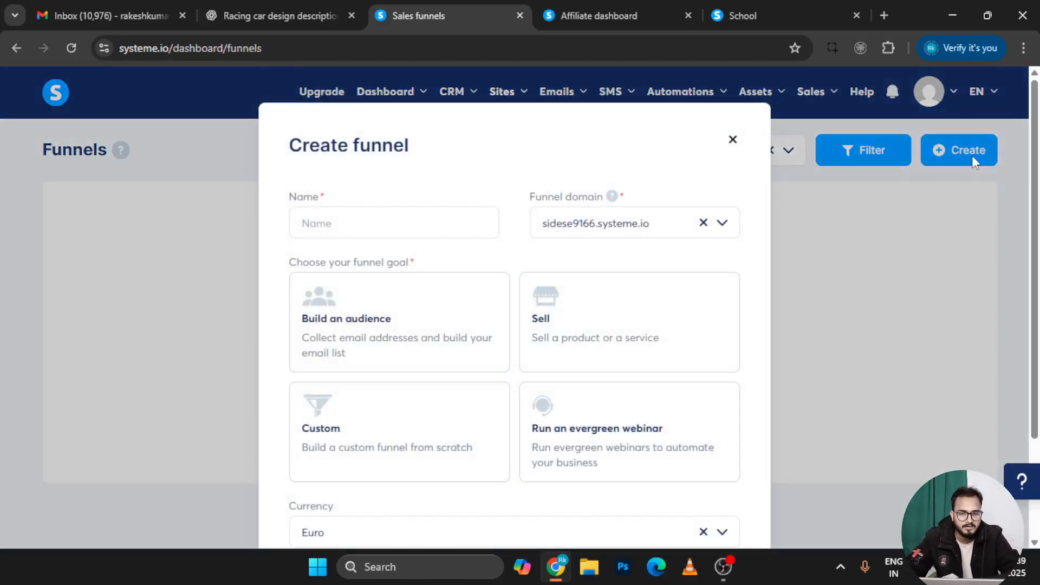
{"action": "left_click", "coordinate": [399, 234]}
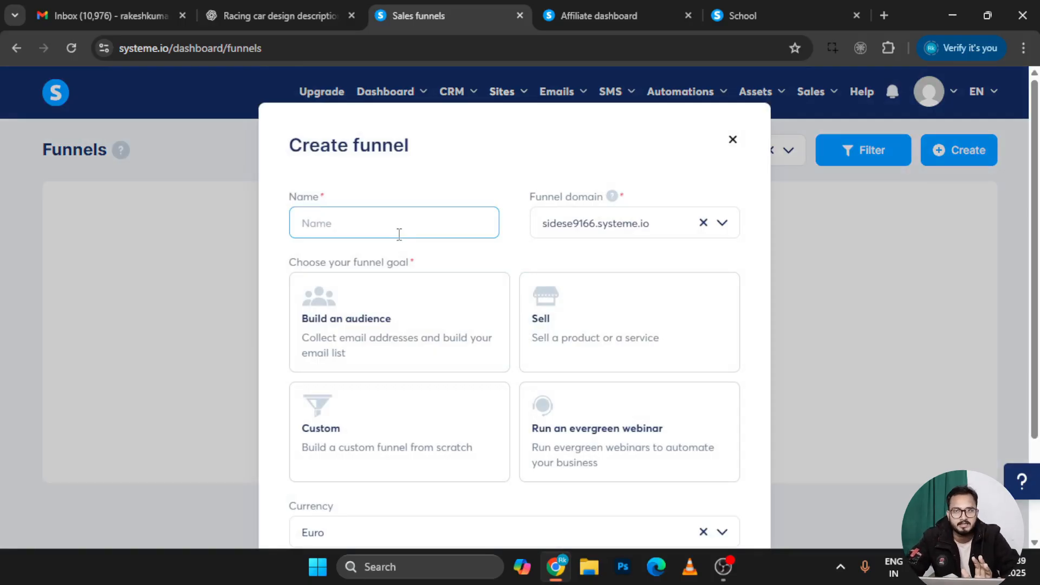
{"action": "type", "text": "Sho"}
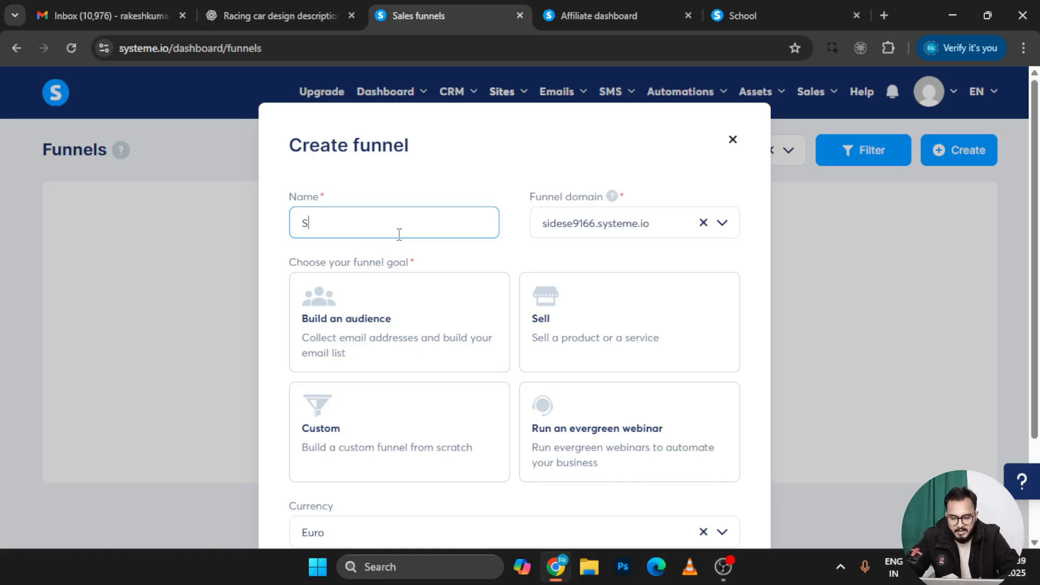
{"action": "key", "text": "BackSpace"}
{"action": "key", "text": "BackSpace"}
{"action": "key", "text": "BackSpace"}
{"action": "type", "text": "Tshirt"}
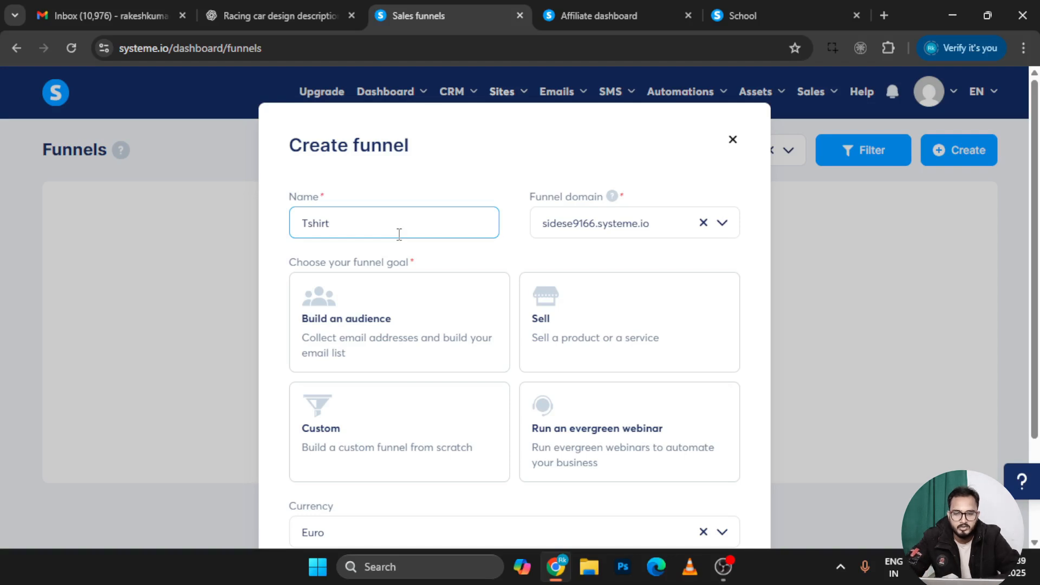
{"action": "left_click", "coordinate": [668, 234]}
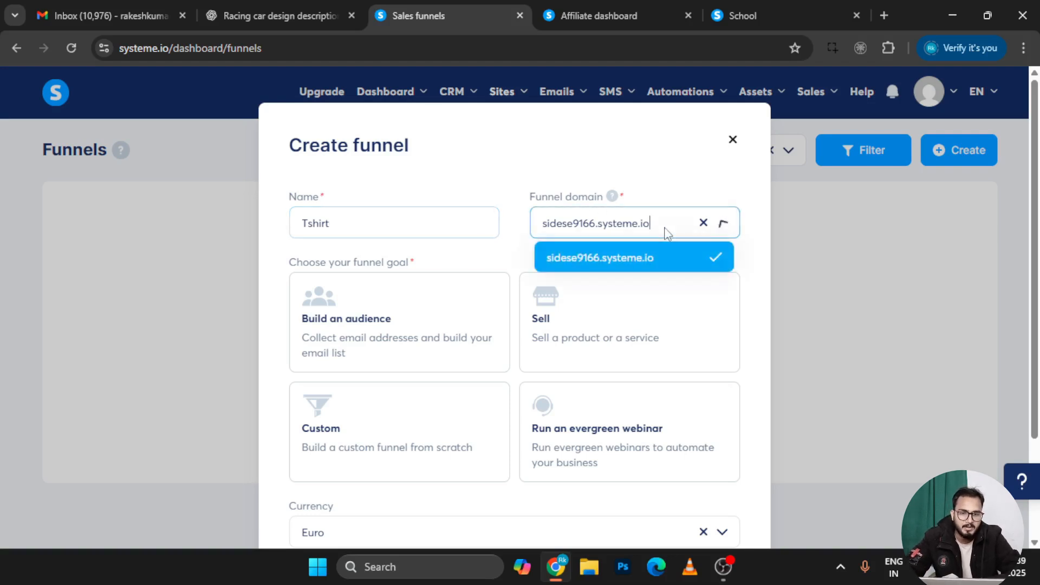
{"action": "left_click", "coordinate": [653, 261]}
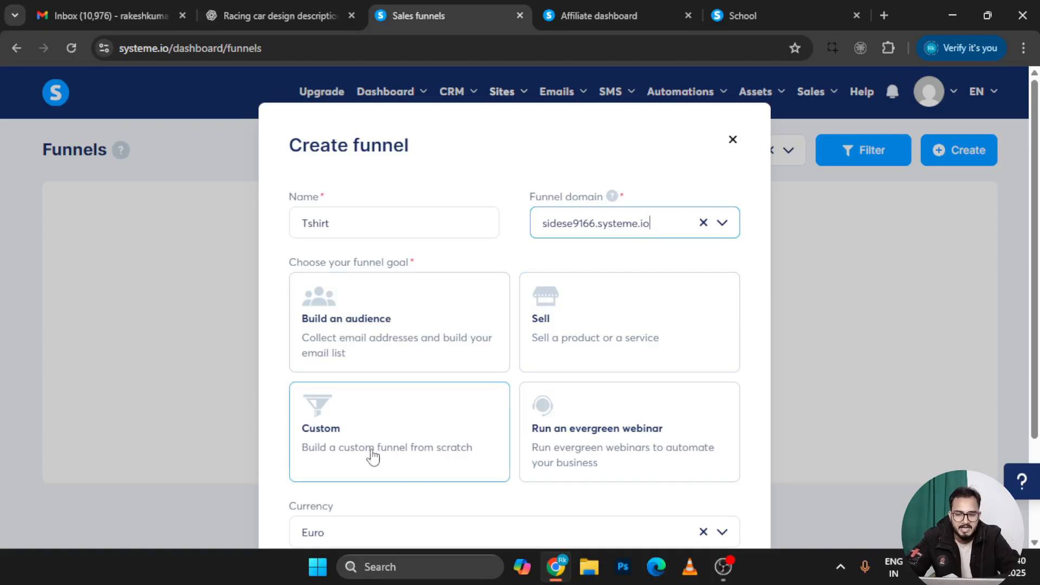
Choose the Sell goal and U.S. Dollar currency, then save the funnel
{"action": "scroll", "coordinate": [569, 433], "scroll_direction": "down", "scroll_amount": 1}
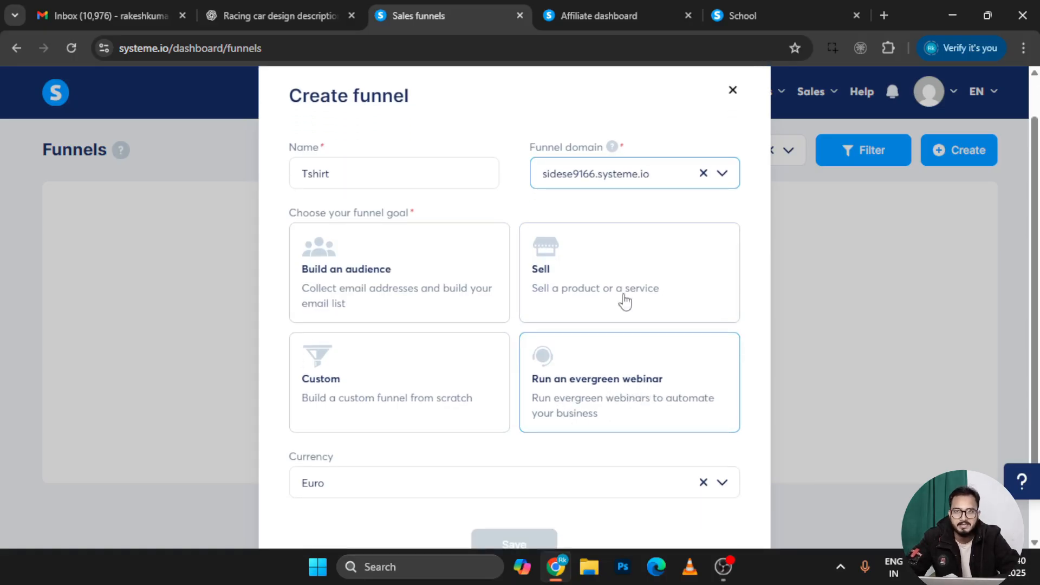
{"action": "left_click", "coordinate": [600, 267]}
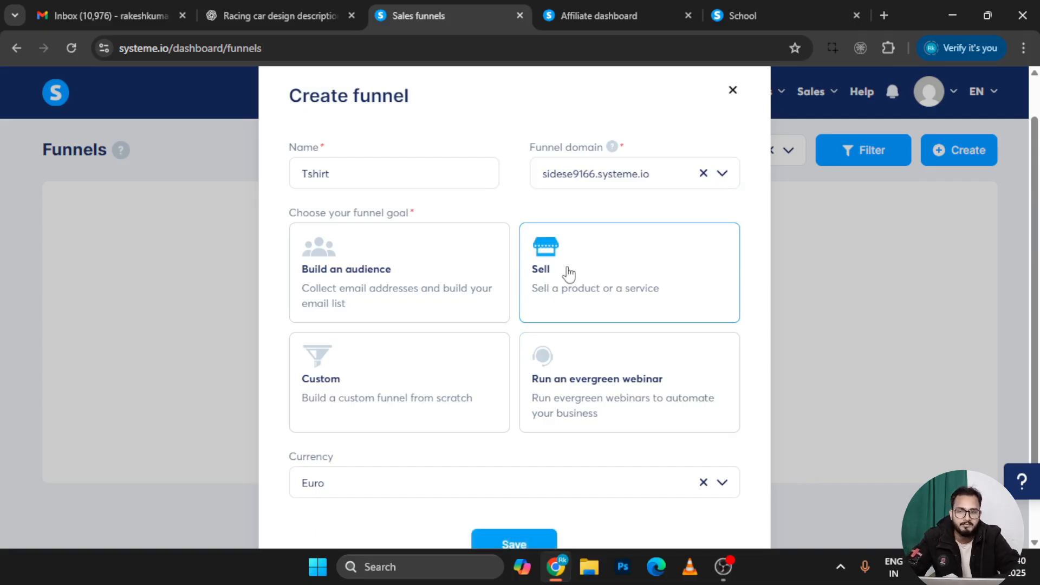
{"action": "scroll", "coordinate": [558, 303], "scroll_direction": "down", "scroll_amount": 2}
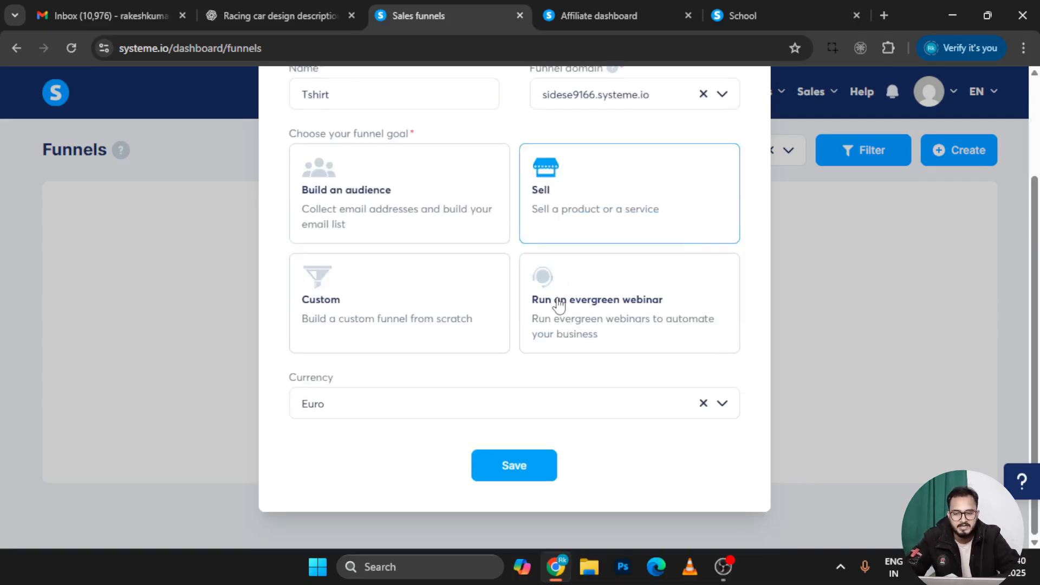
{"action": "left_click", "coordinate": [353, 402]}
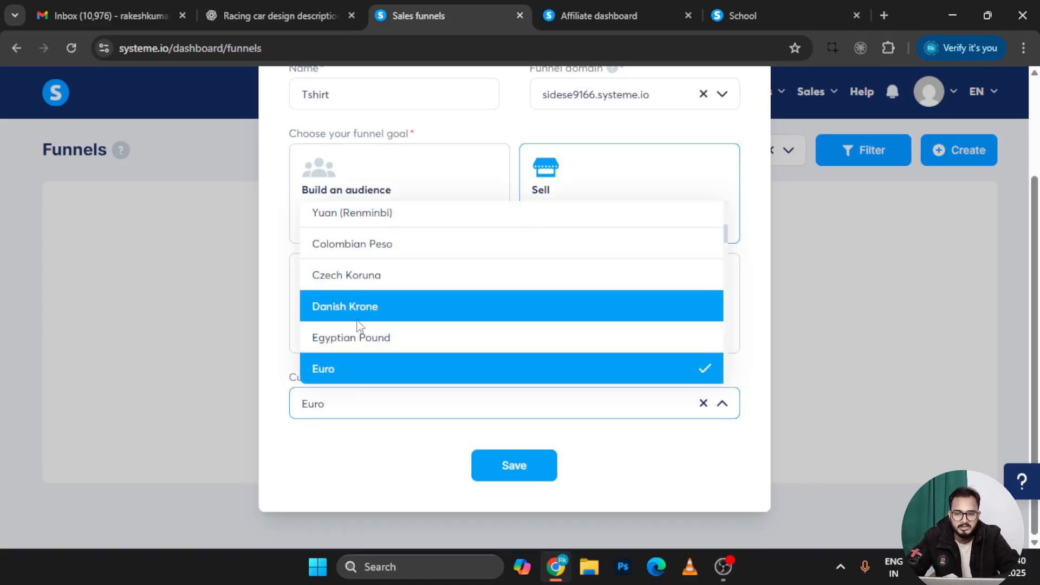
{"action": "scroll", "coordinate": [358, 328], "scroll_direction": "down", "scroll_amount": 15}
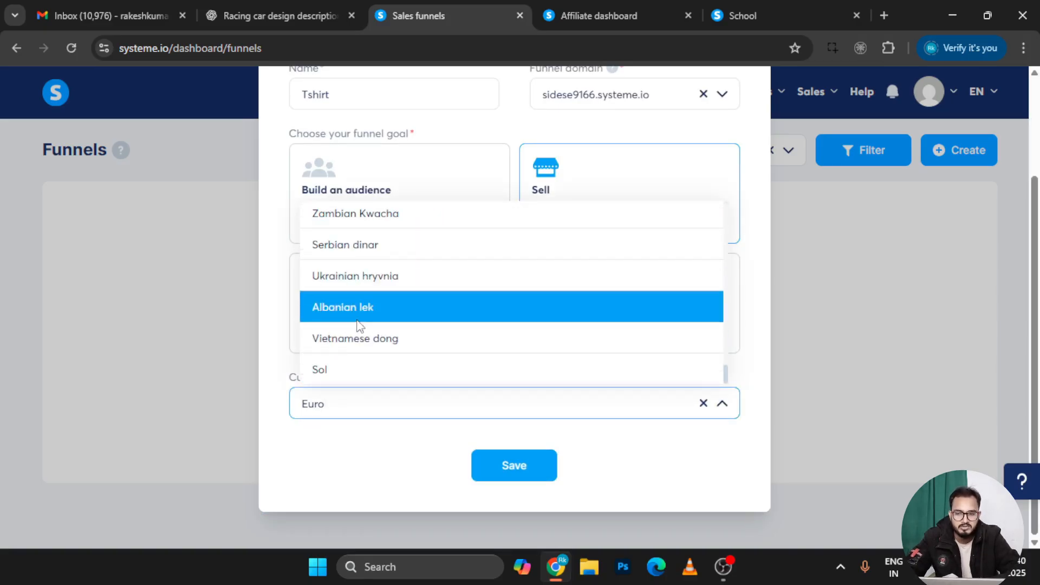
{"action": "scroll", "coordinate": [373, 271], "scroll_direction": "up", "scroll_amount": 3}
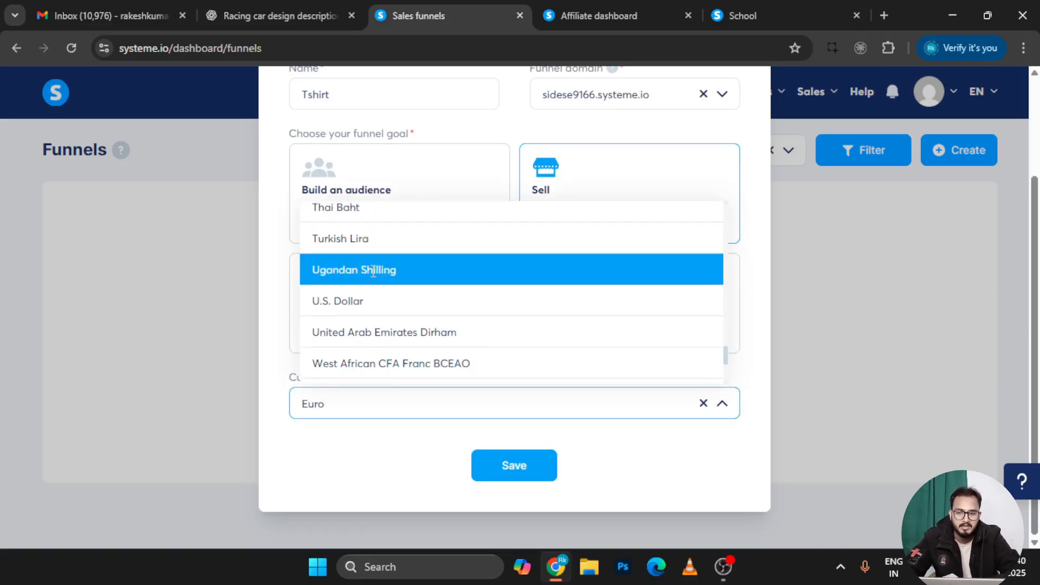
{"action": "left_click", "coordinate": [350, 301]}
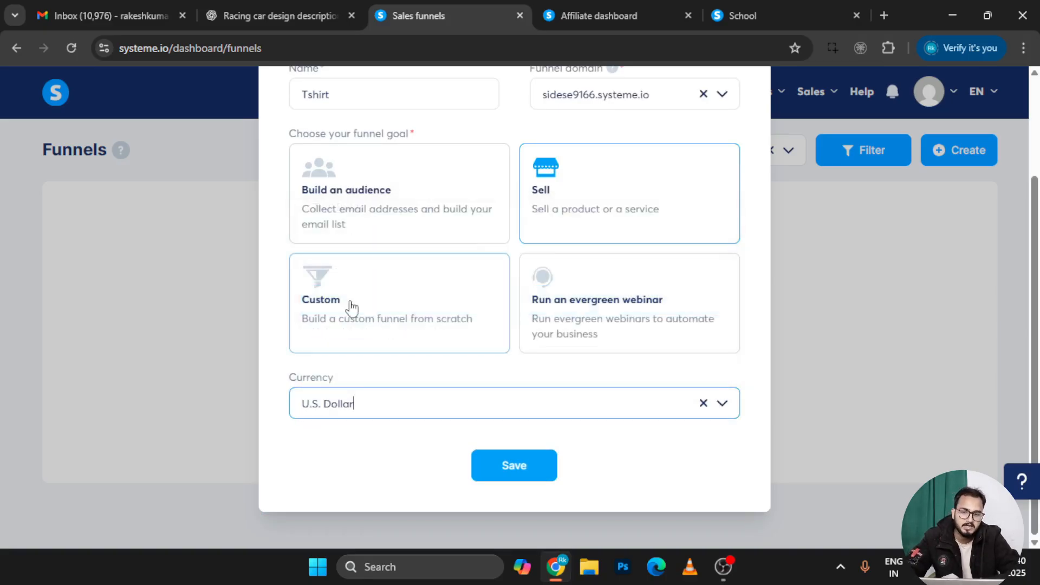
{"action": "left_click", "coordinate": [522, 477]}
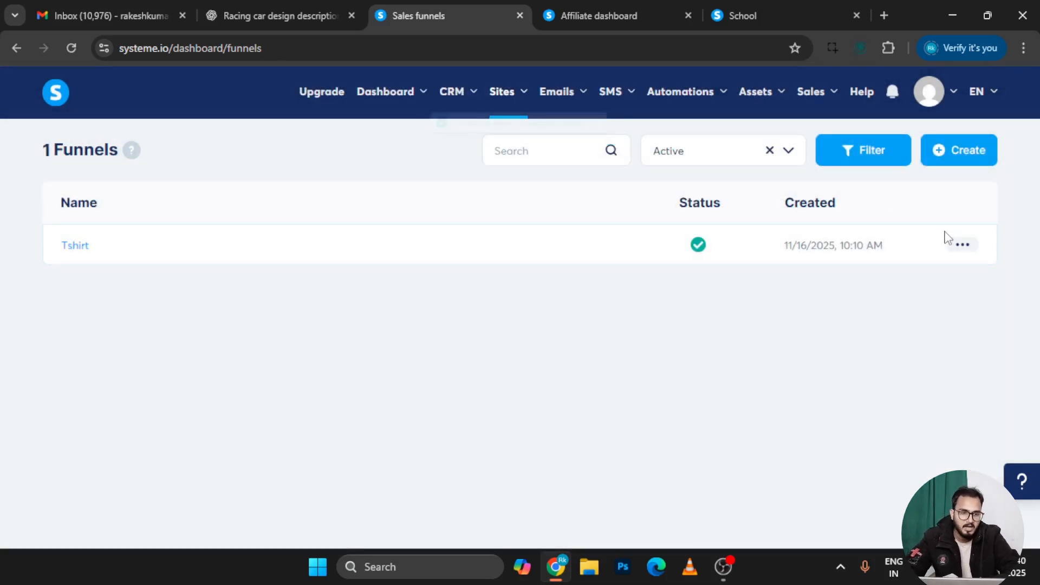
Preview the Tshirt funnel in a new tab, then return to the Sales funnels tab
{"action": "left_click", "coordinate": [962, 246]}
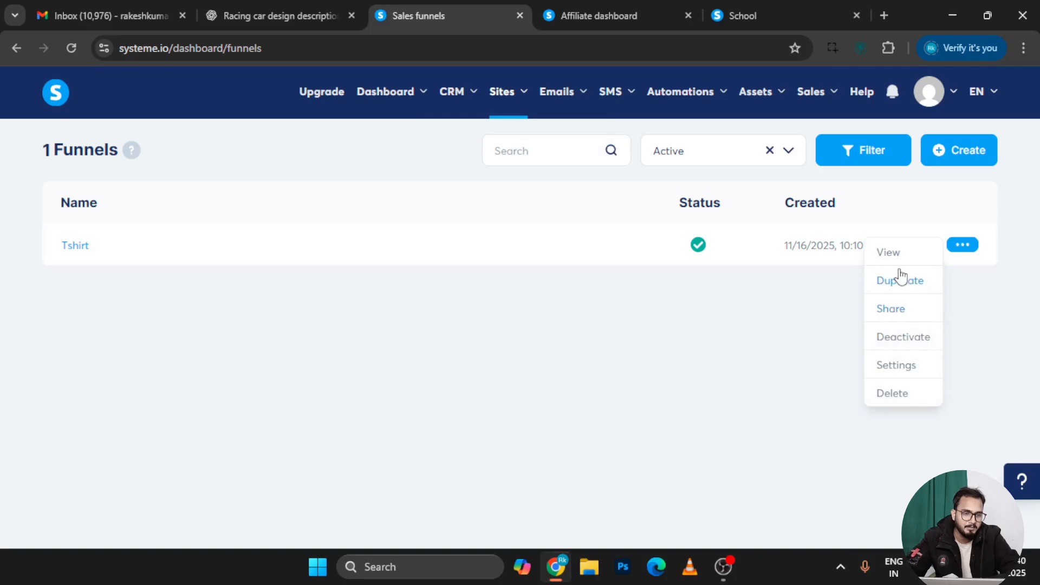
{"action": "left_click", "coordinate": [893, 250]}
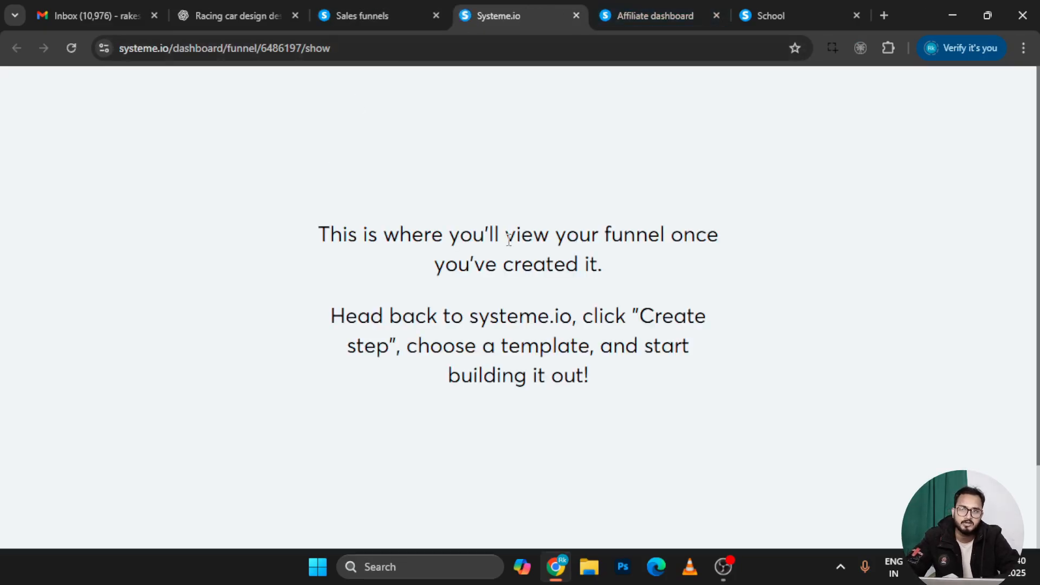
{"action": "left_click", "coordinate": [381, 5]}
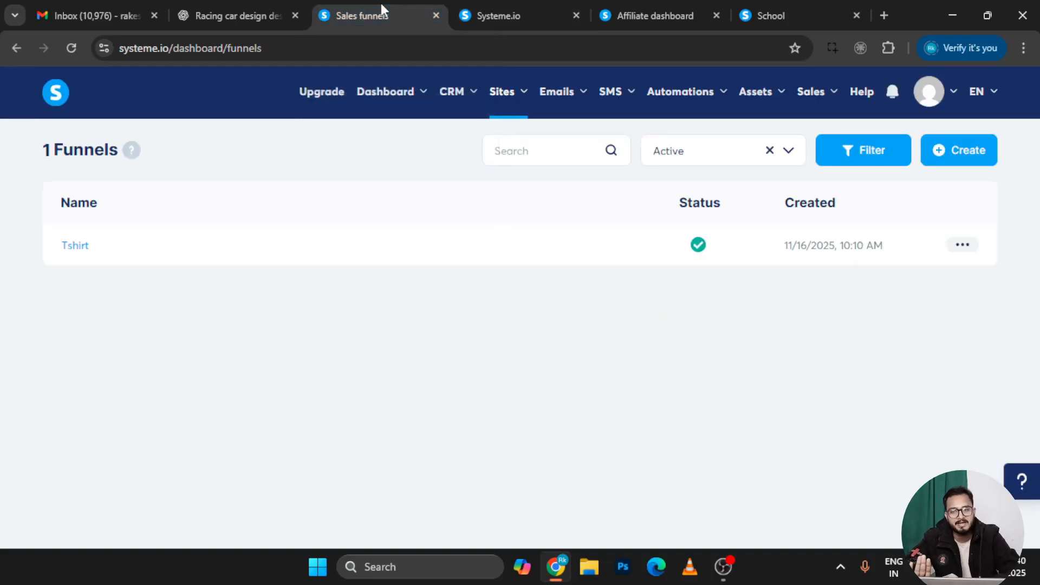
Open the Tshirt funnel and browse the step's Leads, Sales, Stats, A/B test and Automation tabs
{"action": "left_click", "coordinate": [71, 249]}
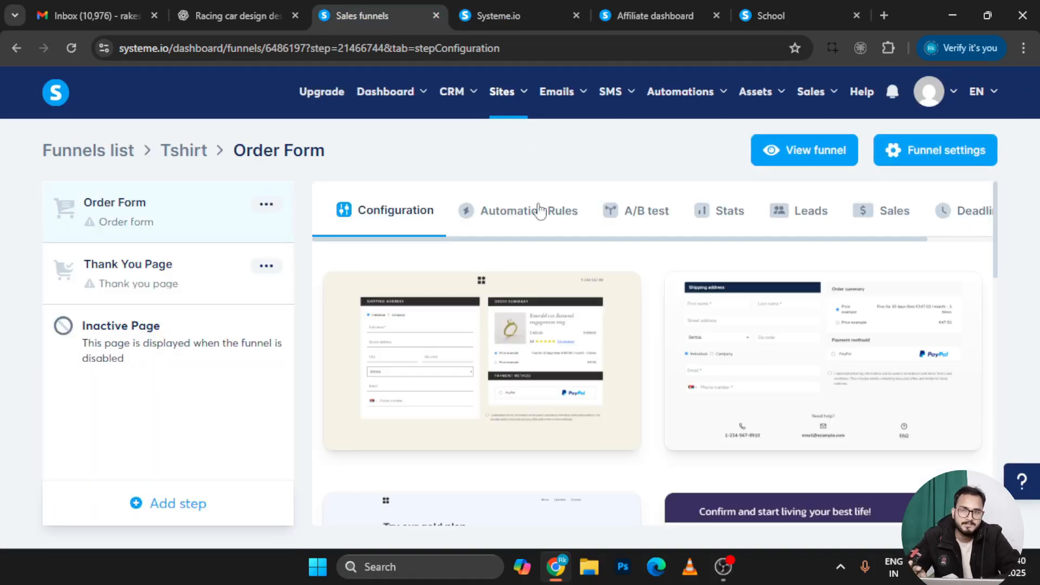
{"action": "scroll", "coordinate": [667, 378], "scroll_direction": "down", "scroll_amount": 10}
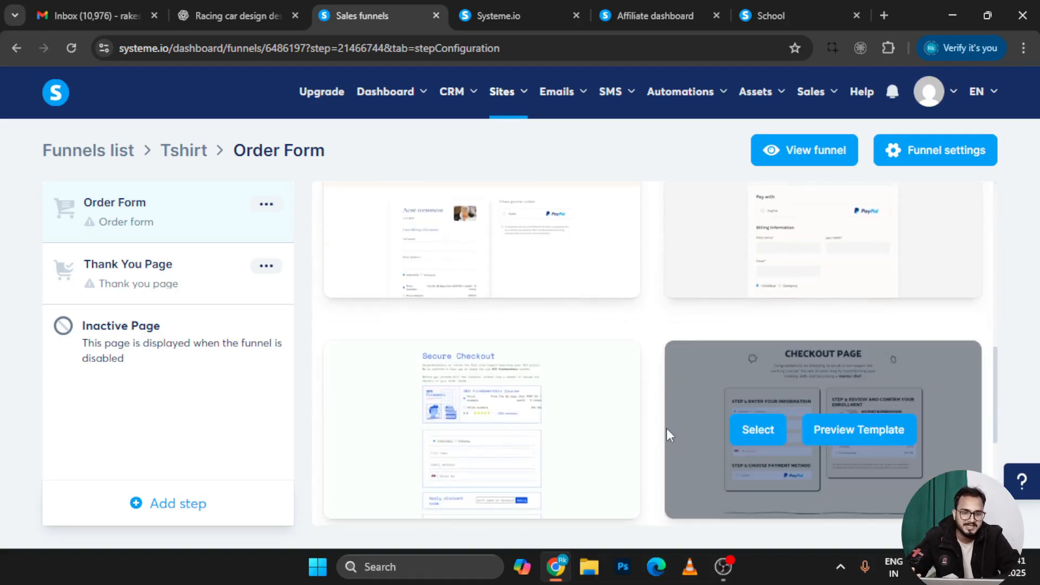
{"action": "scroll", "coordinate": [666, 431], "scroll_direction": "down", "scroll_amount": 5}
{"action": "scroll", "coordinate": [577, 372], "scroll_direction": "up", "scroll_amount": 8}
{"action": "scroll", "coordinate": [579, 374], "scroll_direction": "up", "scroll_amount": 5}
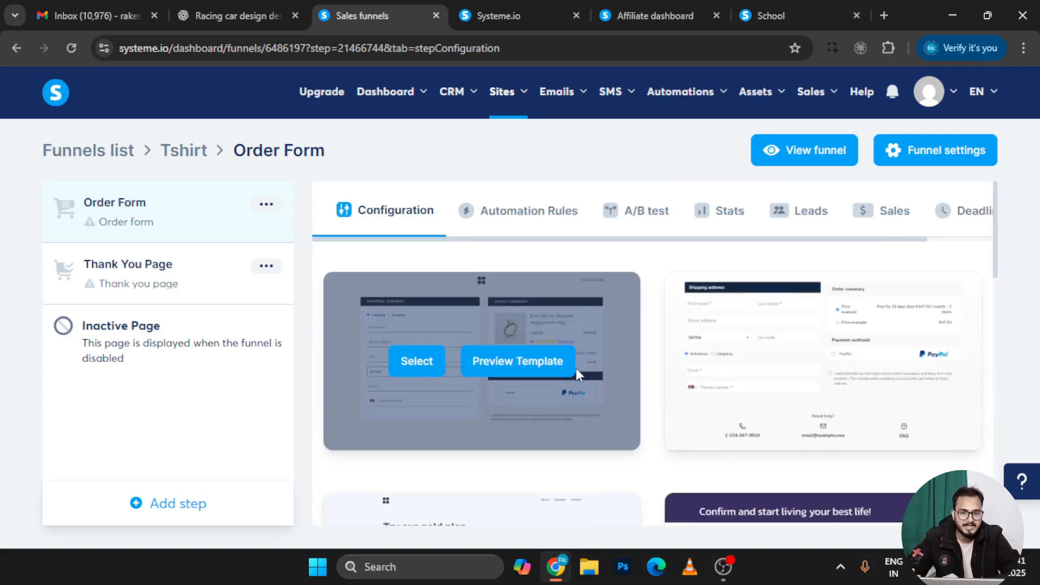
{"action": "left_click", "coordinate": [811, 217]}
{"action": "left_click", "coordinate": [883, 213]}
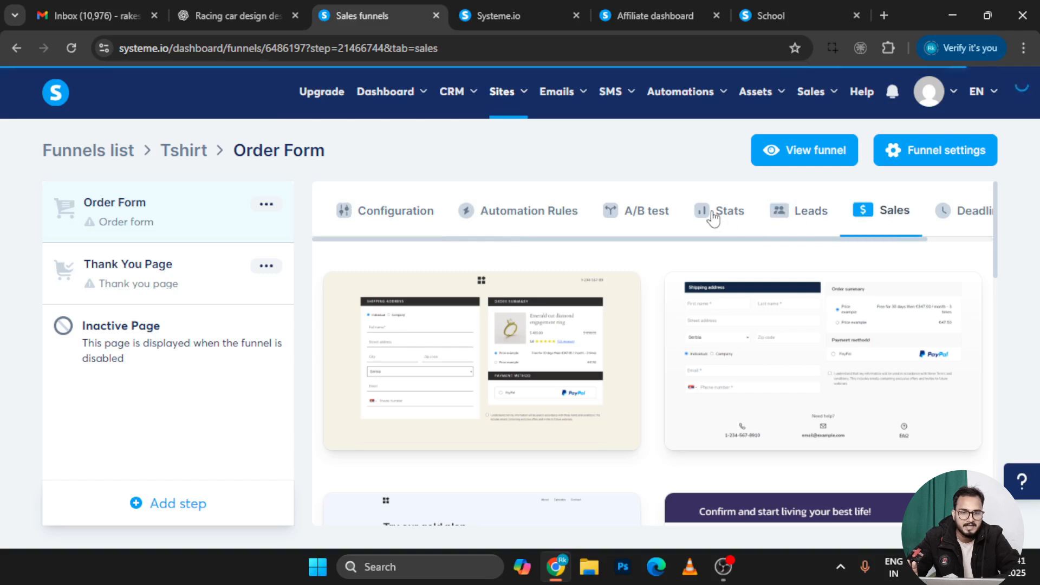
{"action": "left_click", "coordinate": [713, 218]}
{"action": "left_click", "coordinate": [631, 219]}
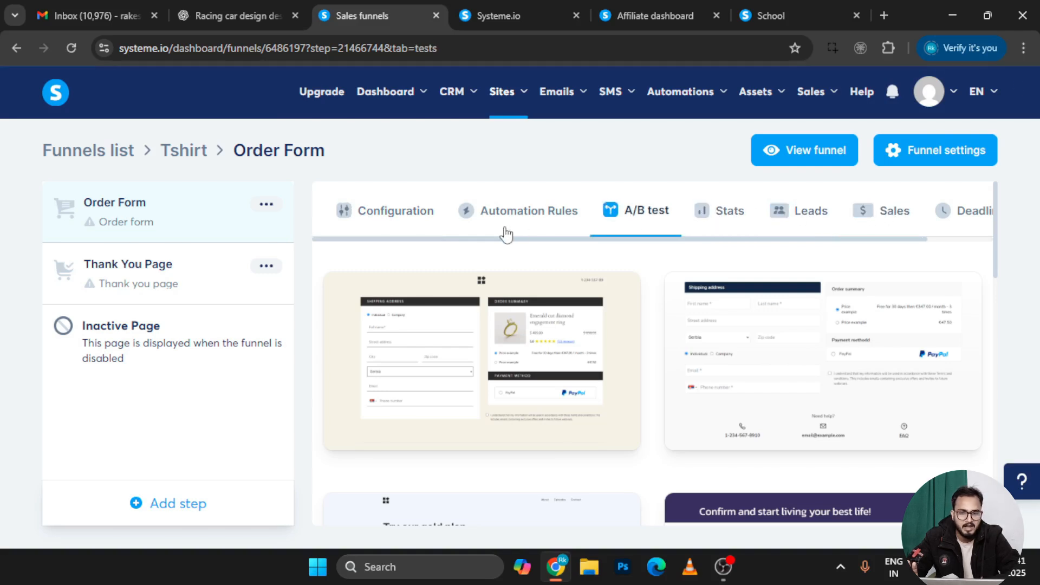
{"action": "left_click", "coordinate": [506, 232]}
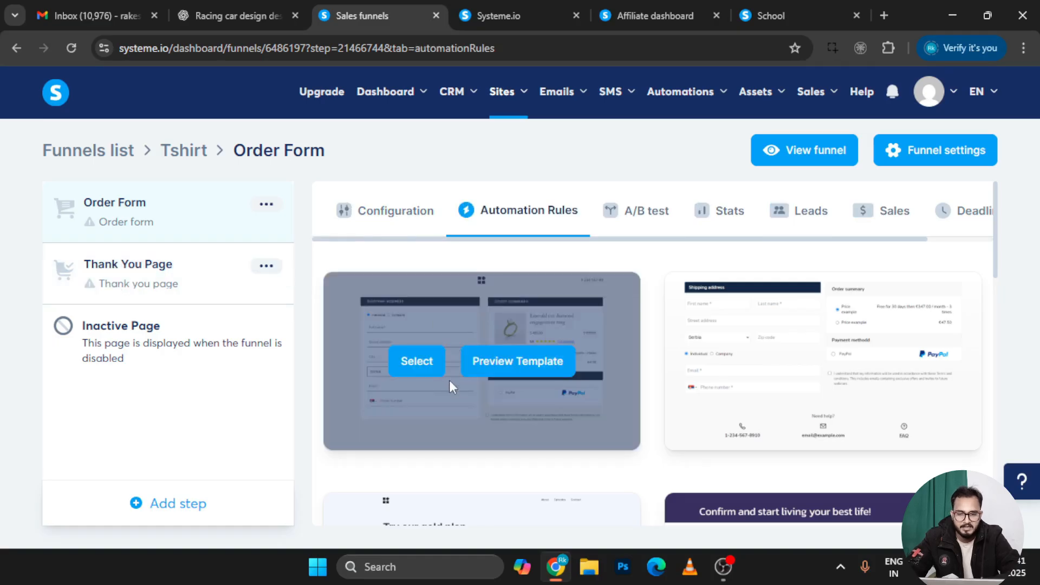
Apply an order-form template to the Order Form step
{"action": "scroll", "coordinate": [549, 498], "scroll_direction": "down", "scroll_amount": 4}
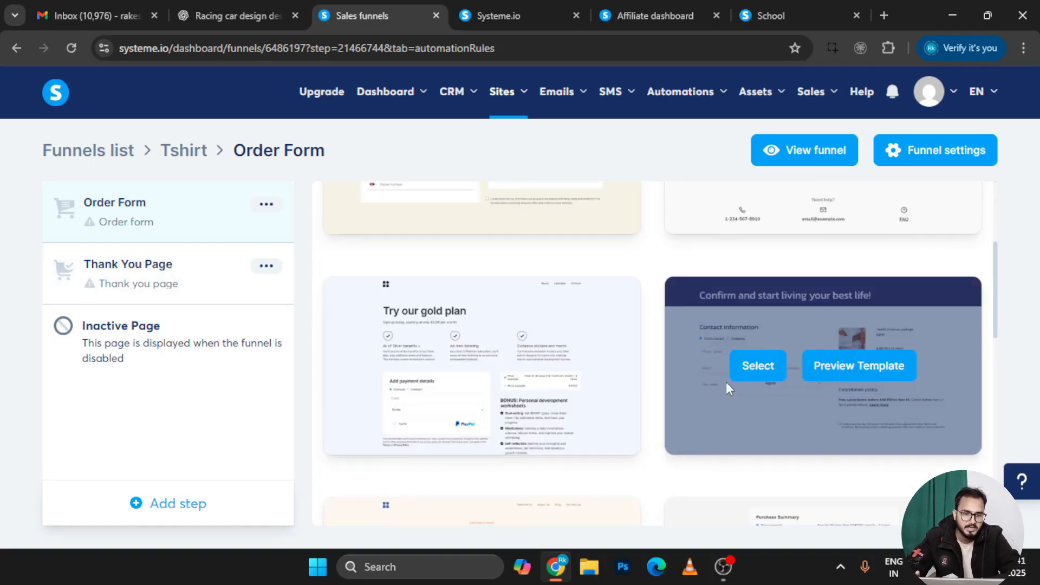
{"action": "scroll", "coordinate": [726, 382], "scroll_direction": "up", "scroll_amount": 3}
{"action": "left_click", "coordinate": [741, 314]}
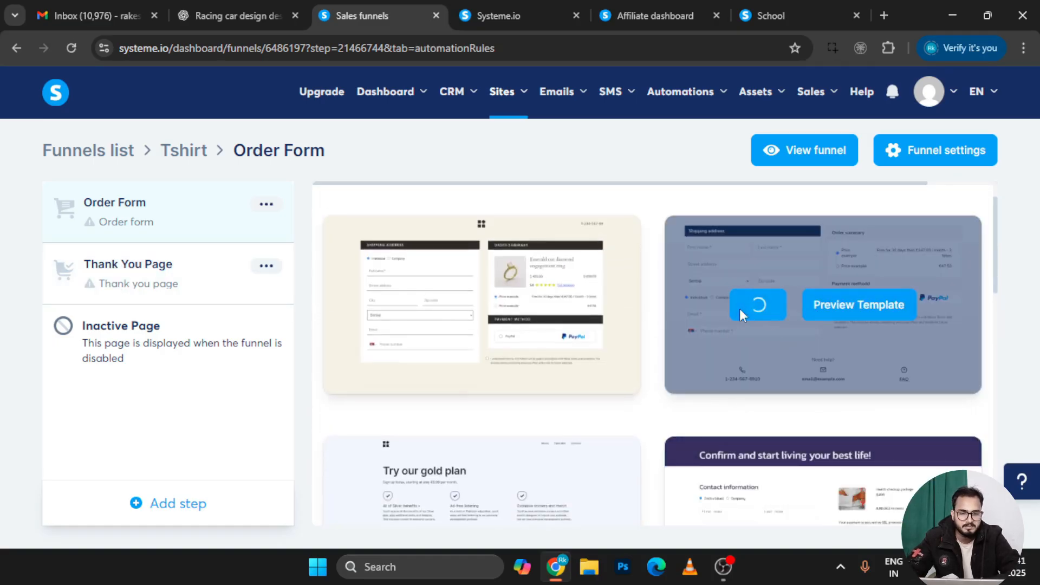
{"action": "scroll", "coordinate": [645, 406], "scroll_direction": "down", "scroll_amount": 3}
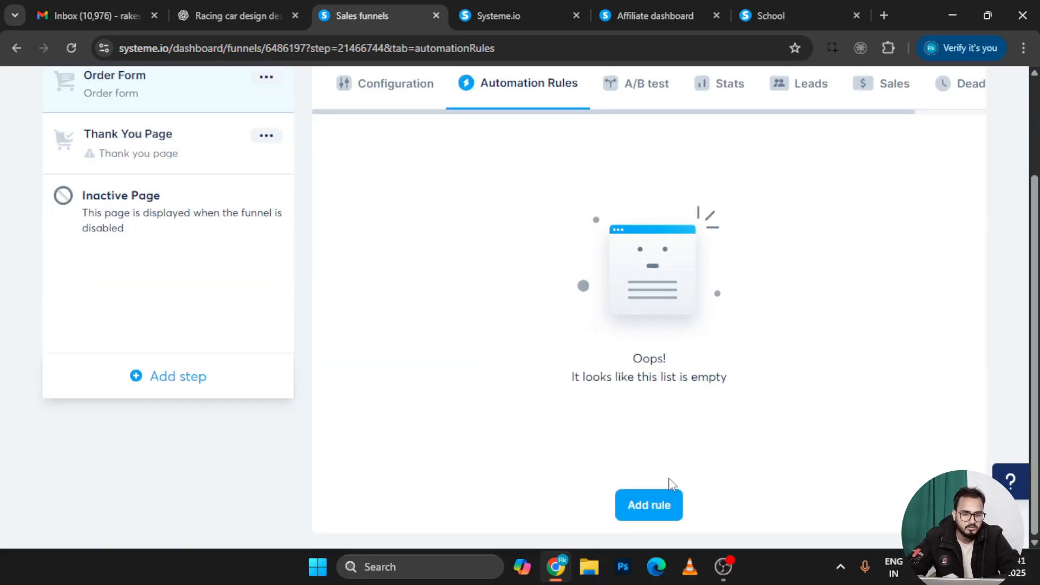
Start a new automation rule whose action is Send SMS
{"action": "left_click", "coordinate": [650, 507]}
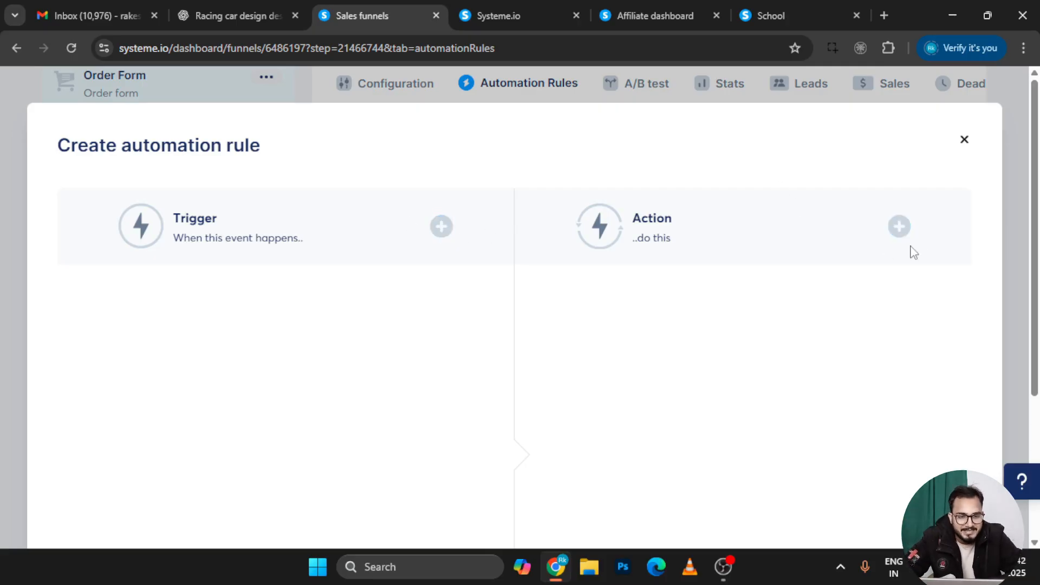
{"action": "left_click", "coordinate": [899, 226]}
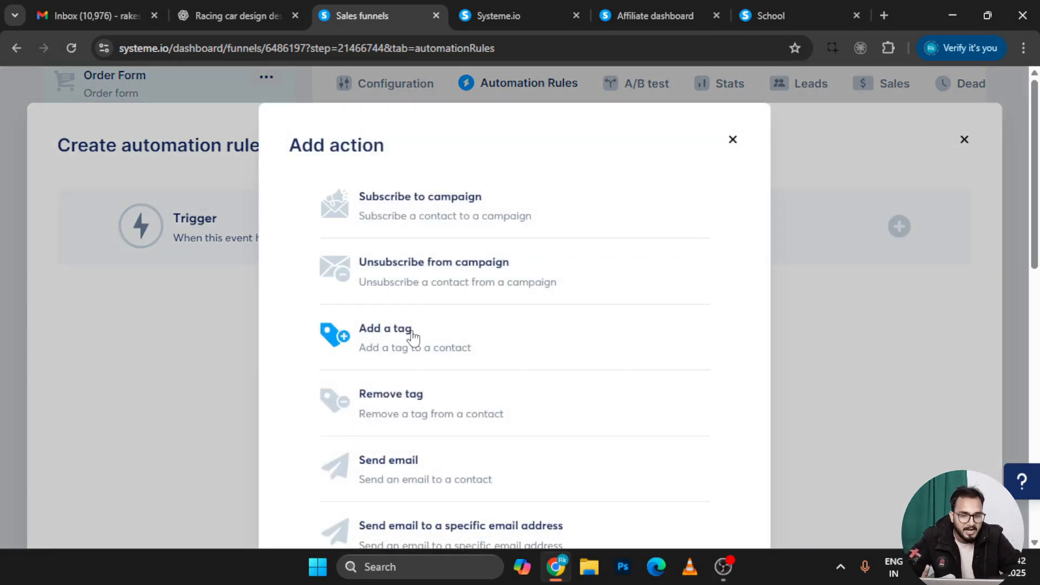
{"action": "scroll", "coordinate": [409, 347], "scroll_direction": "down", "scroll_amount": 2}
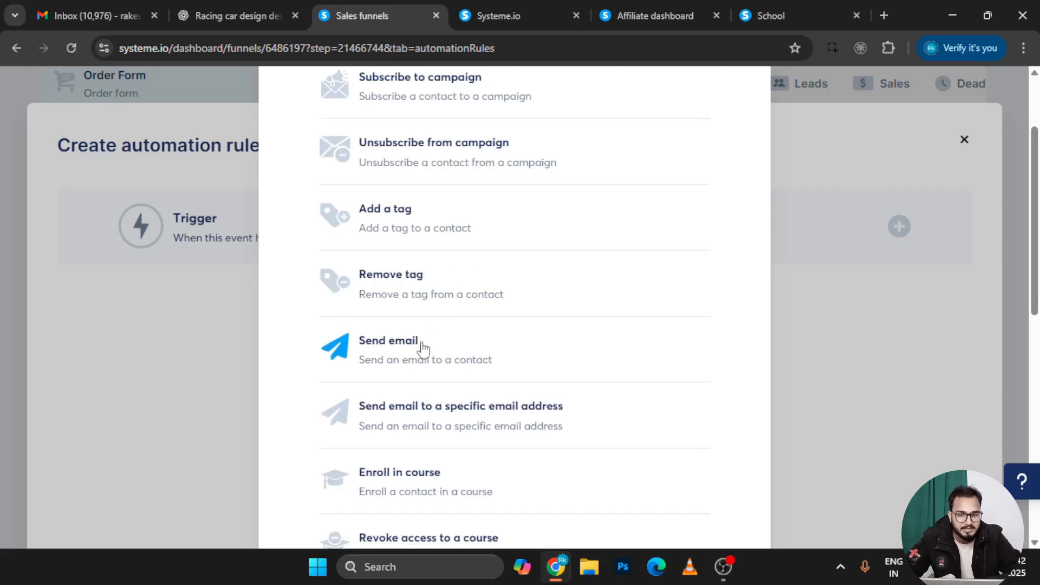
{"action": "scroll", "coordinate": [423, 355], "scroll_direction": "up", "scroll_amount": 2}
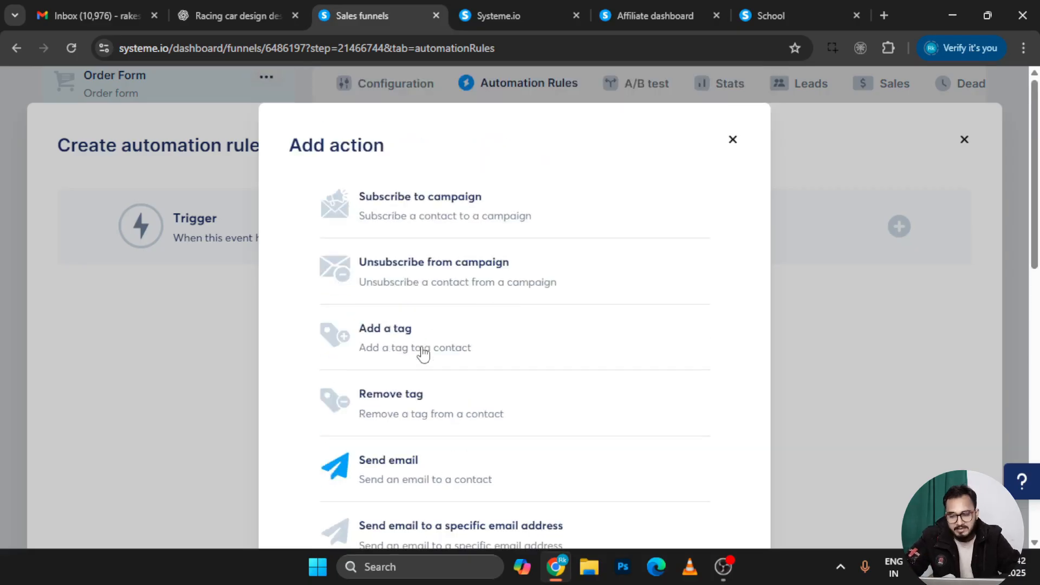
{"action": "scroll", "coordinate": [423, 355], "scroll_direction": "down", "scroll_amount": 10}
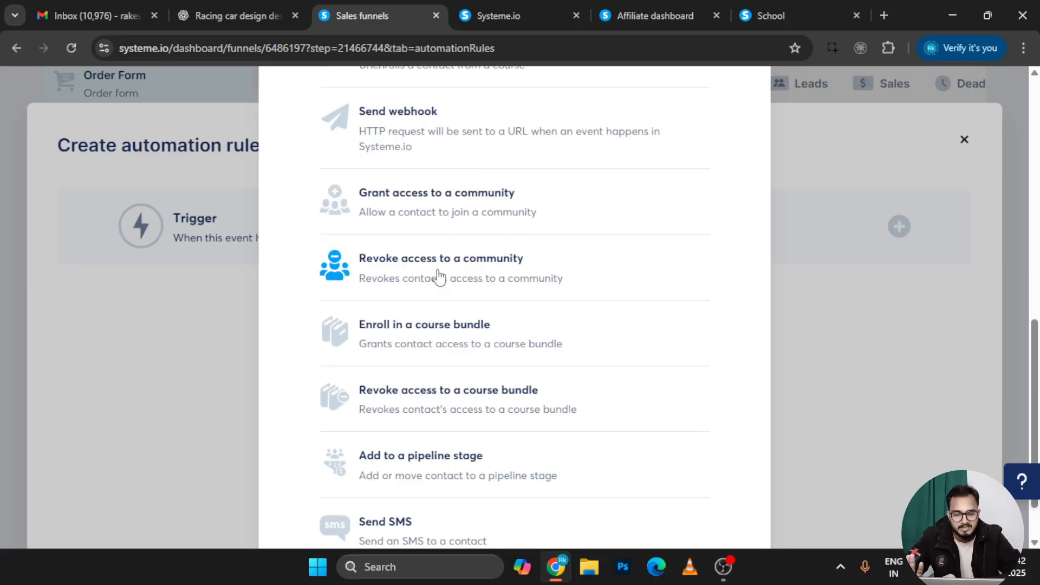
{"action": "scroll", "coordinate": [439, 276], "scroll_direction": "down", "scroll_amount": 1}
{"action": "left_click", "coordinate": [399, 462]}
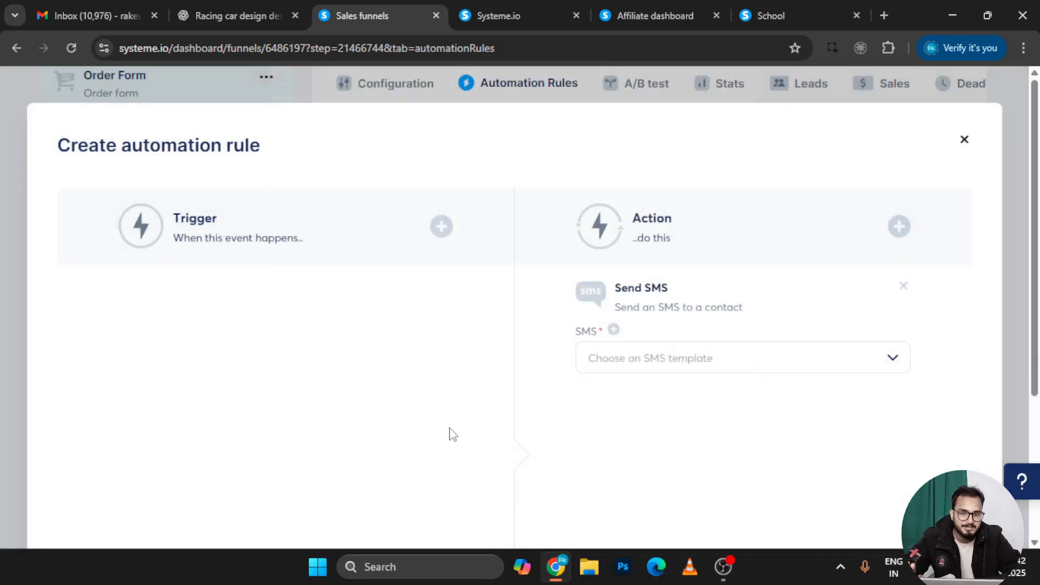
Check the SMS template list, finding no templates available
{"action": "left_click", "coordinate": [656, 358]}
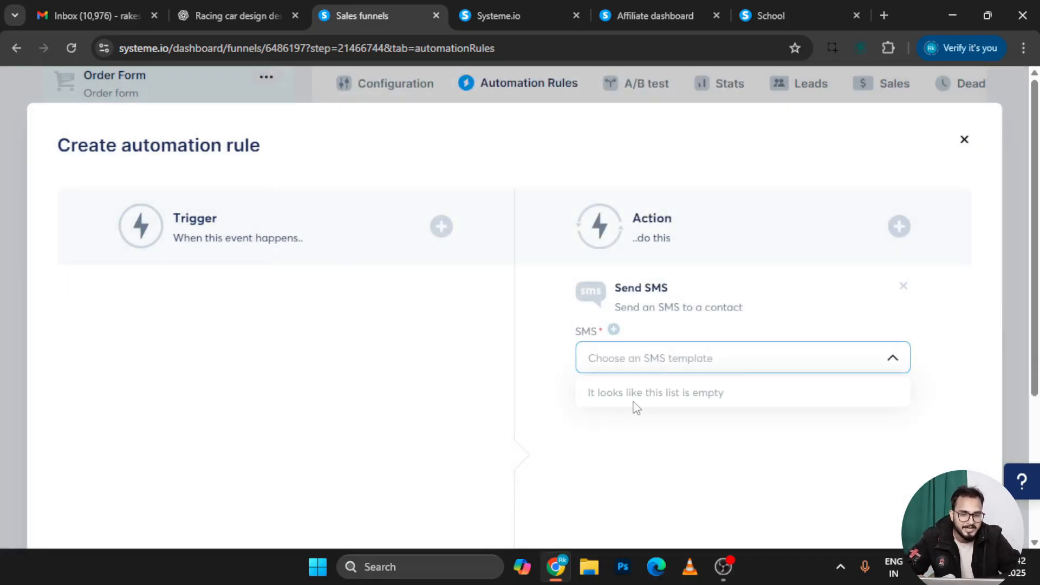
{"action": "type", "text": "dh"}
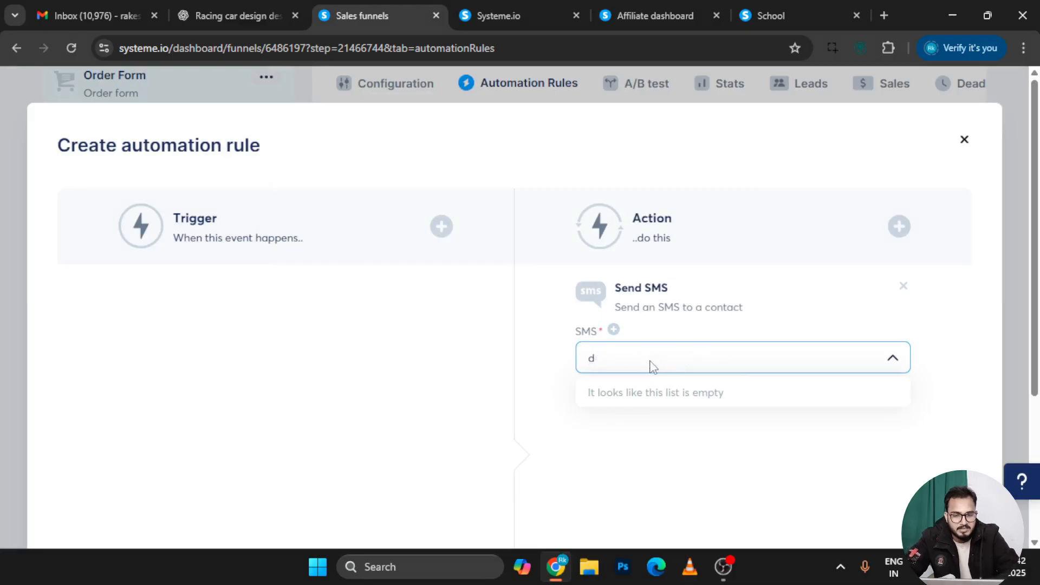
{"action": "key", "text": "BackSpace"}
{"action": "type", "text": "hello"}
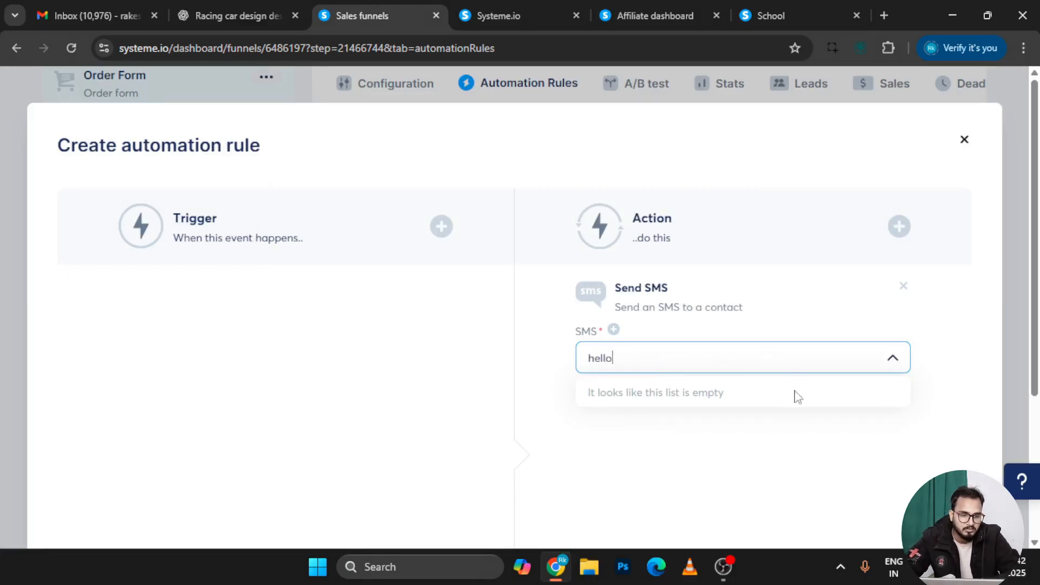
{"action": "left_click", "coordinate": [780, 448]}
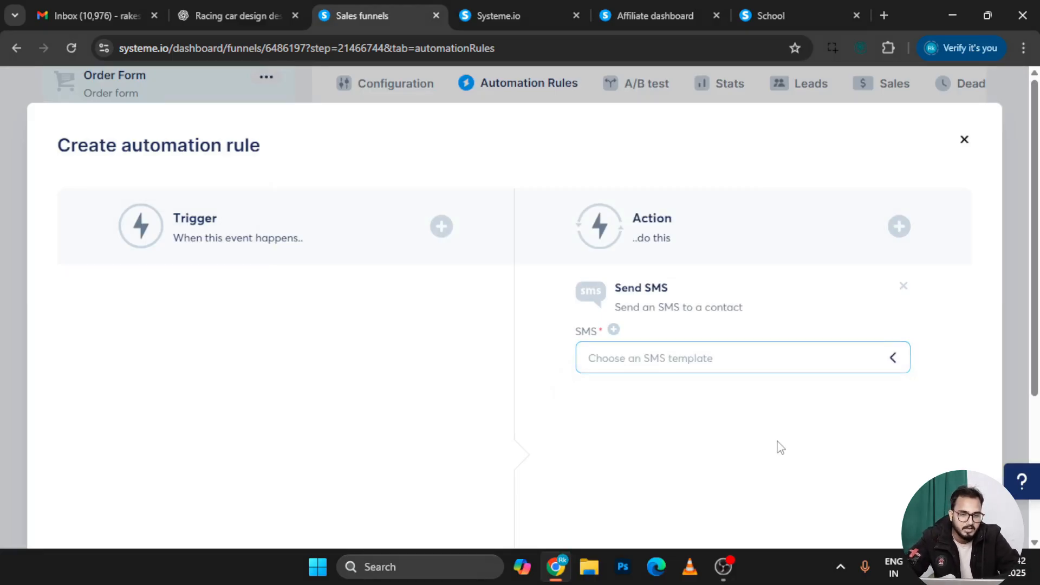
{"action": "left_click", "coordinate": [730, 363]}
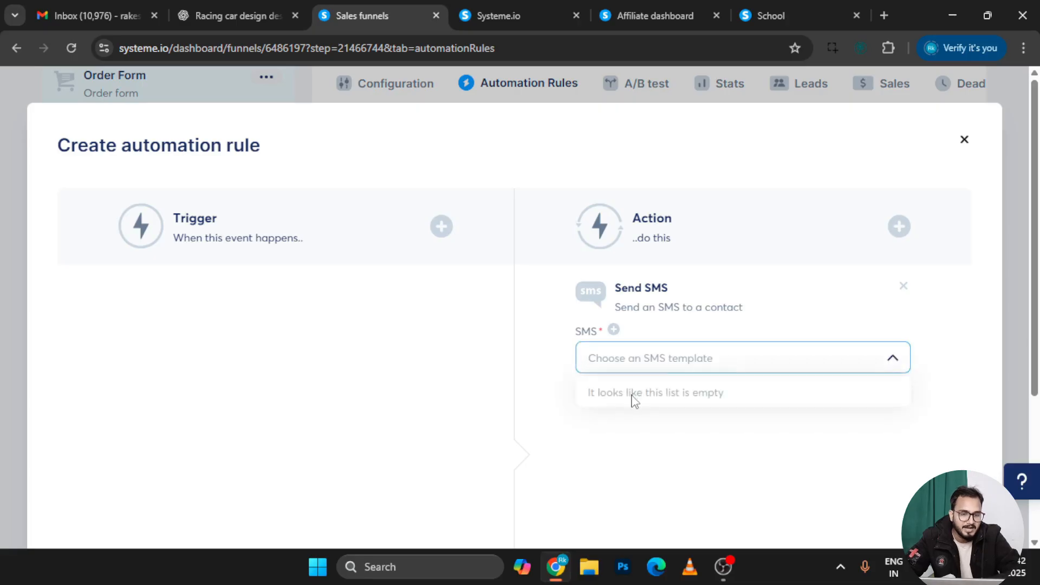
{"action": "left_click", "coordinate": [681, 364]}
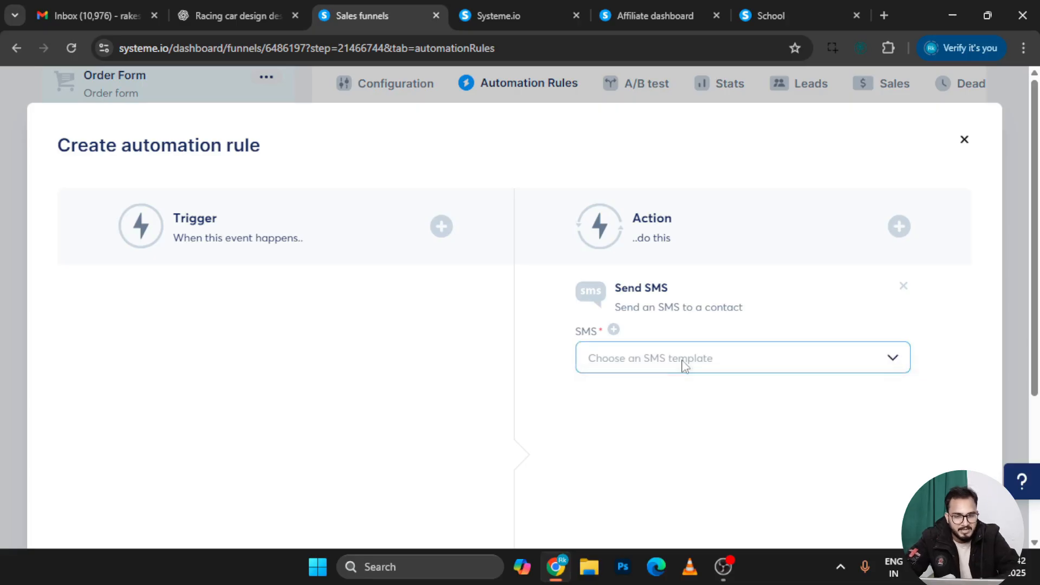
Start a new SMS template and try saving it, finding no sender phone number
{"action": "left_click", "coordinate": [613, 329]}
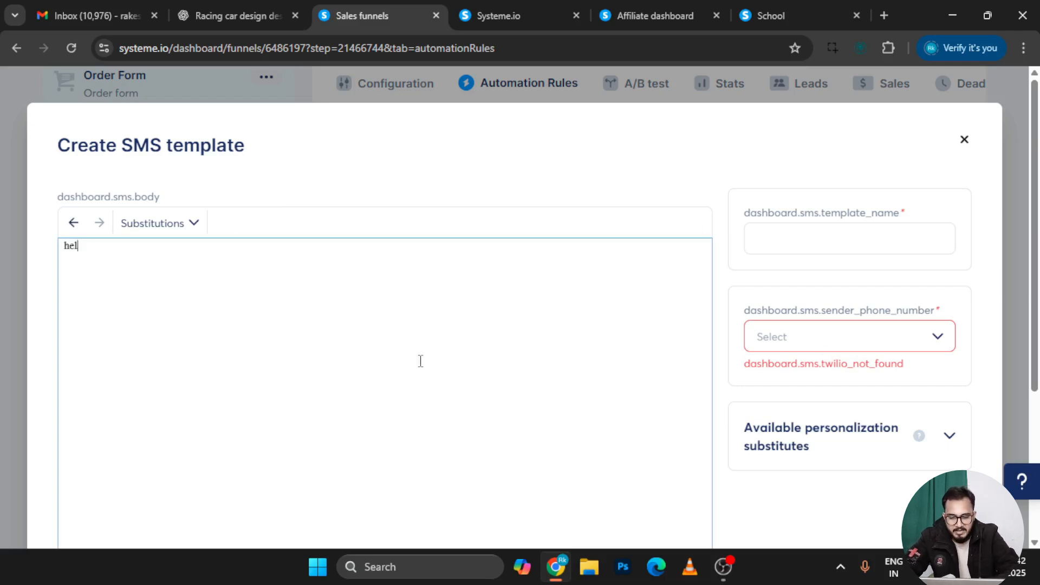
{"action": "scroll", "coordinate": [450, 295], "scroll_direction": "down", "scroll_amount": 3}
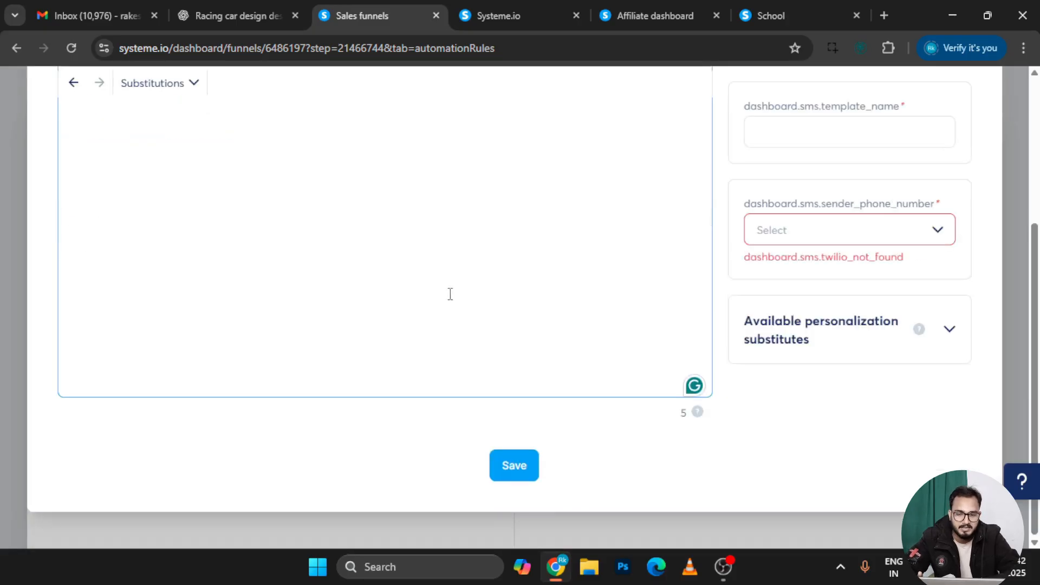
{"action": "left_click", "coordinate": [507, 471]}
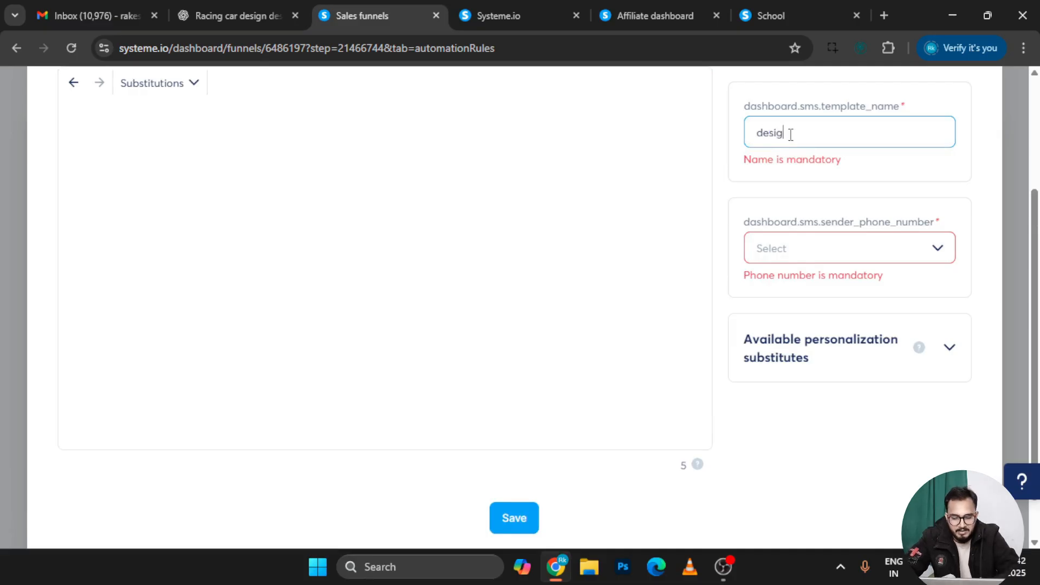
{"action": "left_click", "coordinate": [863, 250]}
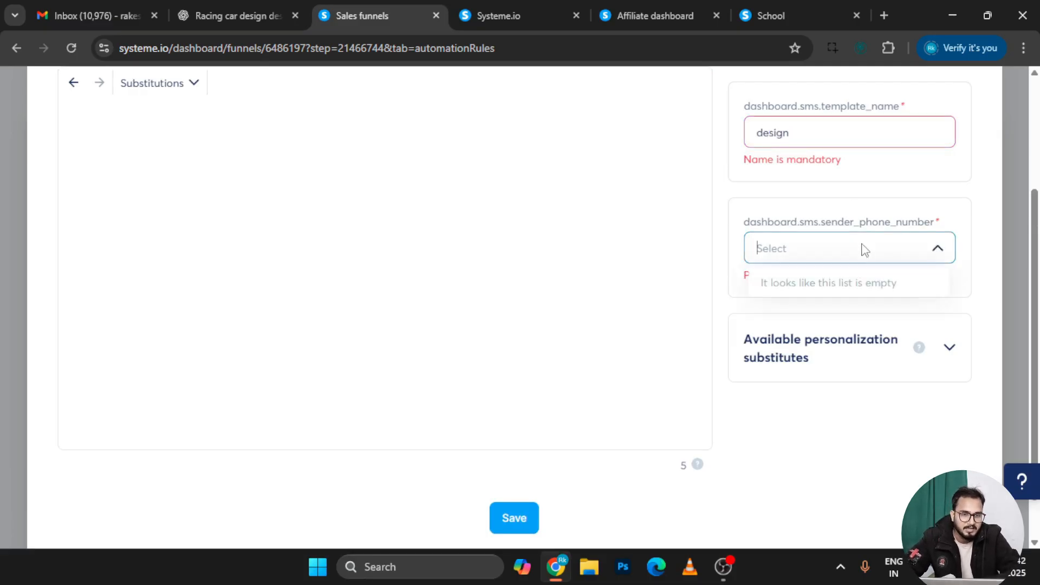
{"action": "left_click", "coordinate": [514, 524]}
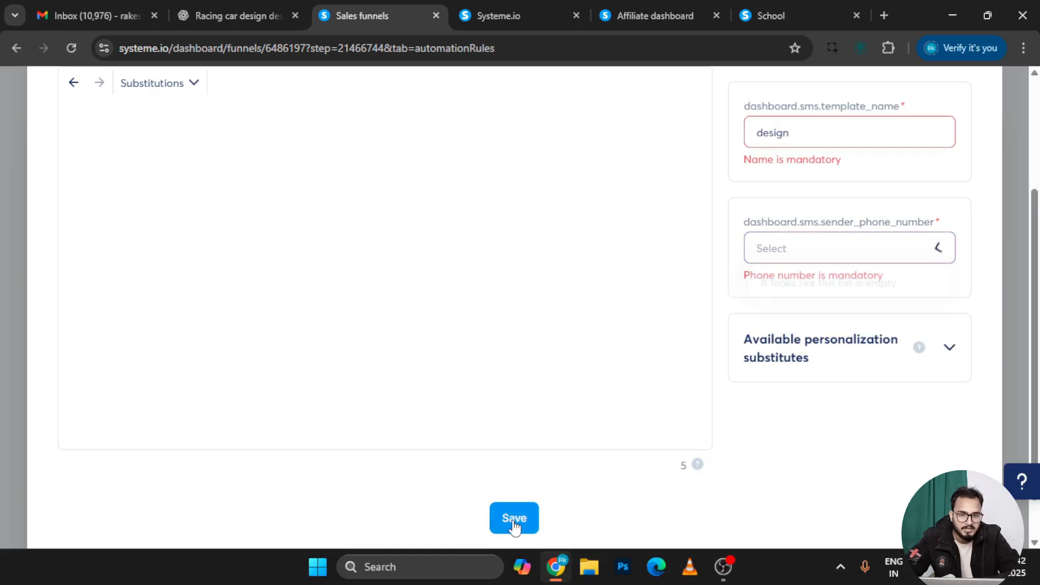
Close the SMS template editor unsaved, leaving Send SMS without a template
{"action": "left_click", "coordinate": [845, 249]}
{"action": "type", "text": "hello"}
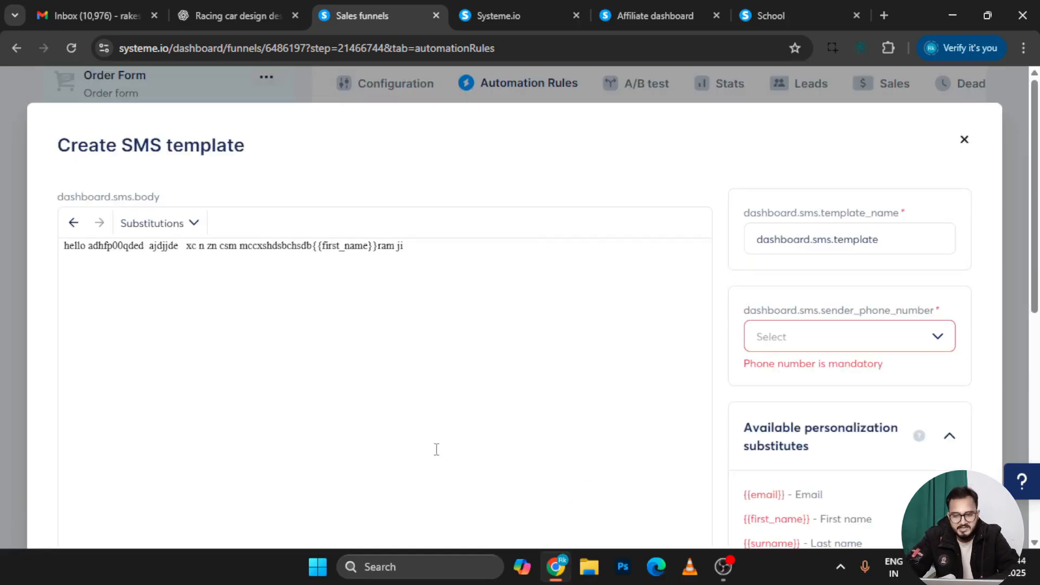
{"action": "scroll", "coordinate": [434, 447], "scroll_direction": "down", "scroll_amount": 5}
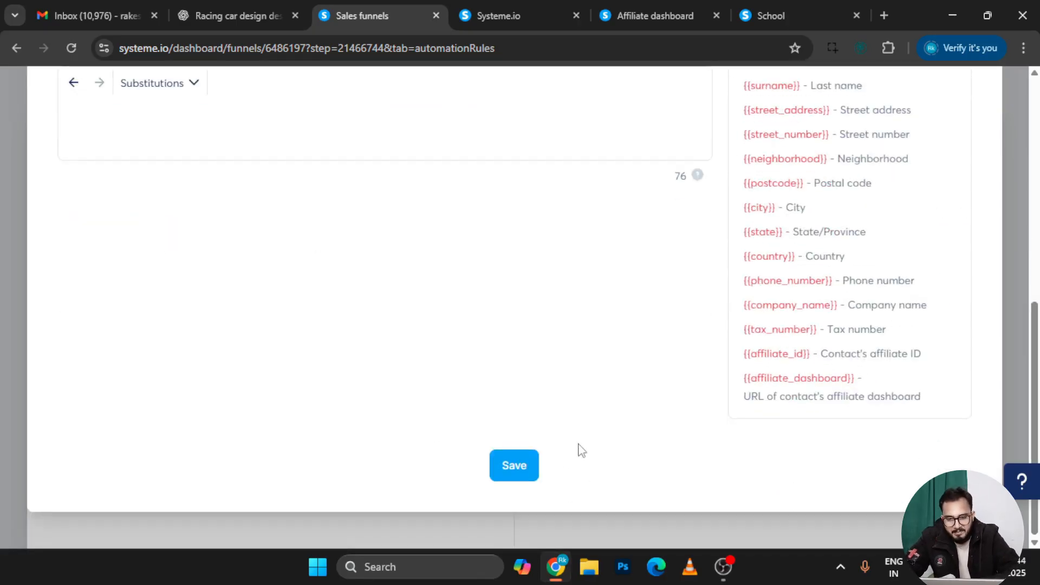
{"action": "scroll", "coordinate": [739, 270], "scroll_direction": "up", "scroll_amount": 8}
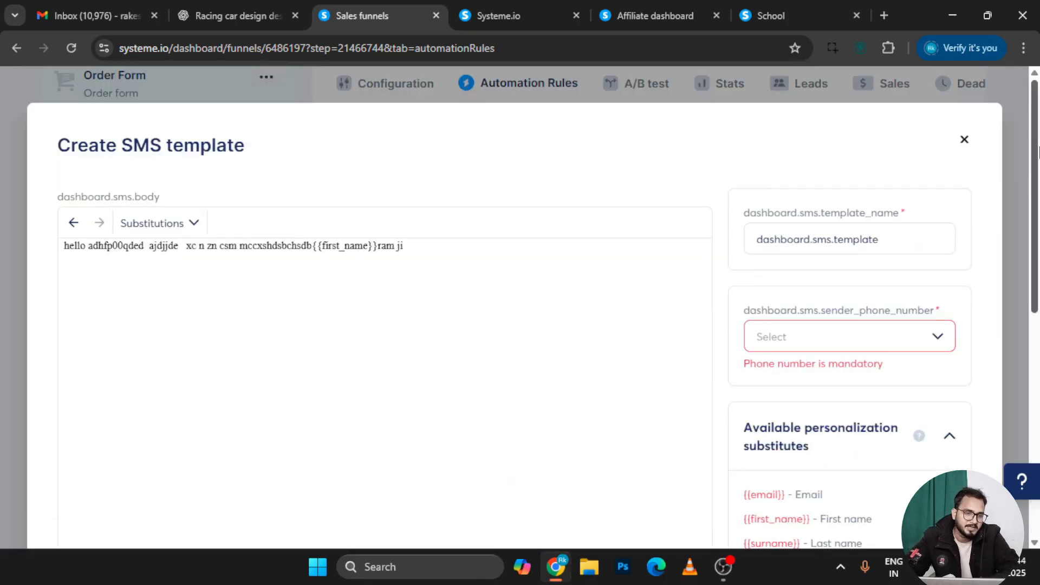
{"action": "left_click", "coordinate": [965, 140]}
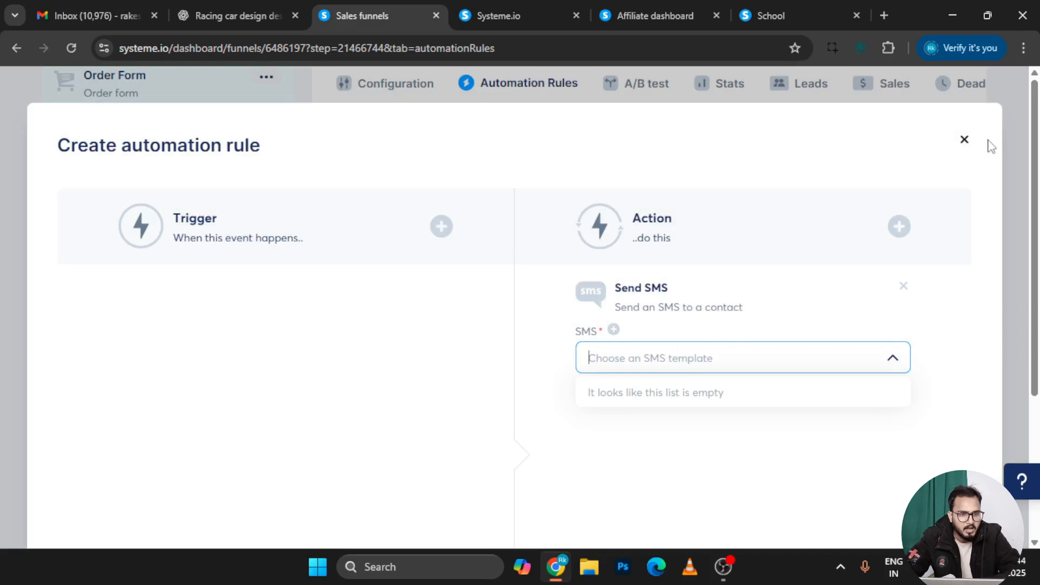
{"action": "left_click", "coordinate": [965, 139]}
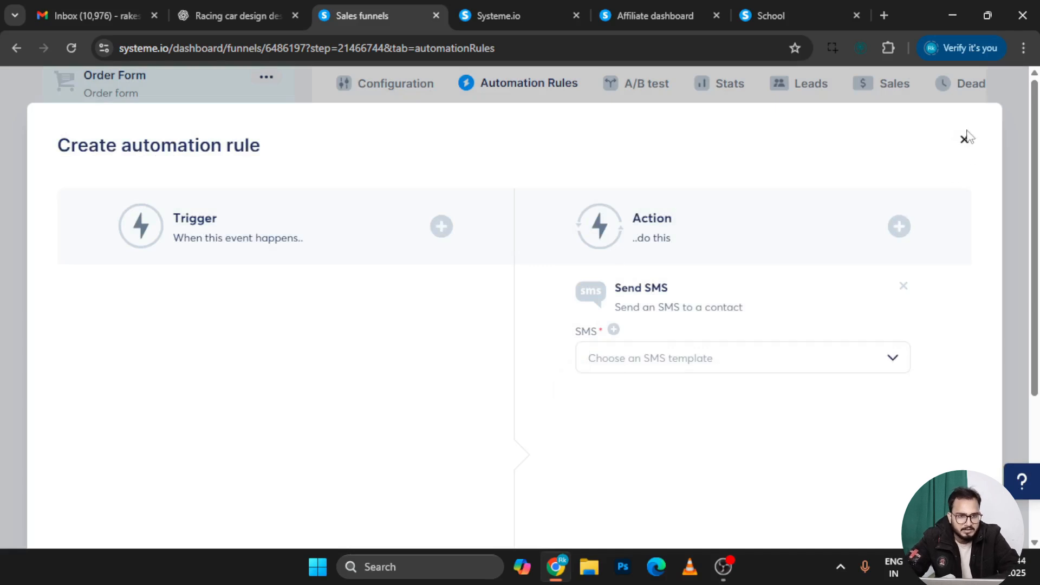
Discard the rule, find no pages for an A/B test variant, then view Order Form stats
{"action": "left_click", "coordinate": [964, 141]}
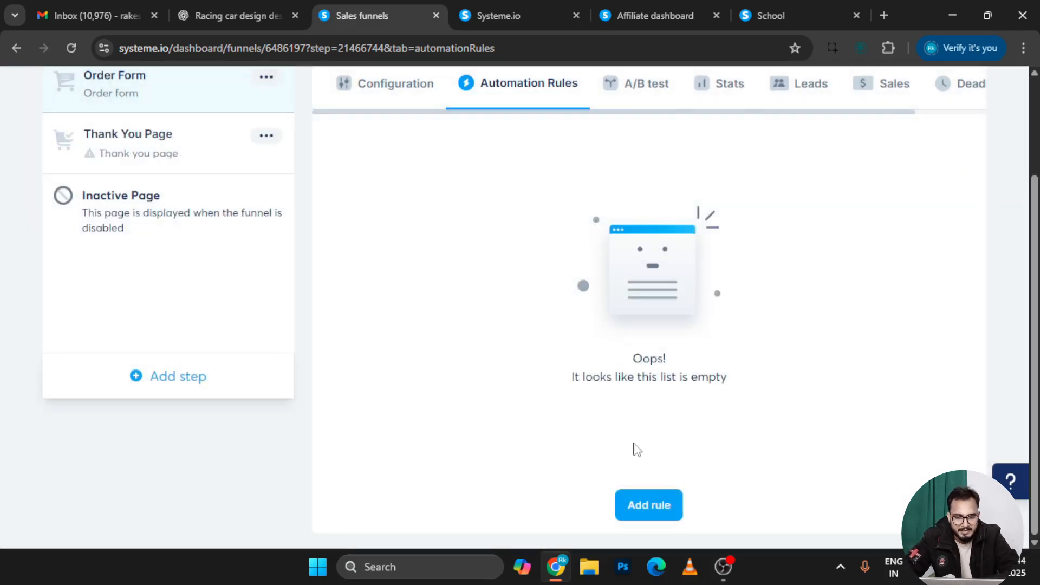
{"action": "scroll", "coordinate": [628, 260], "scroll_direction": "up", "scroll_amount": 3}
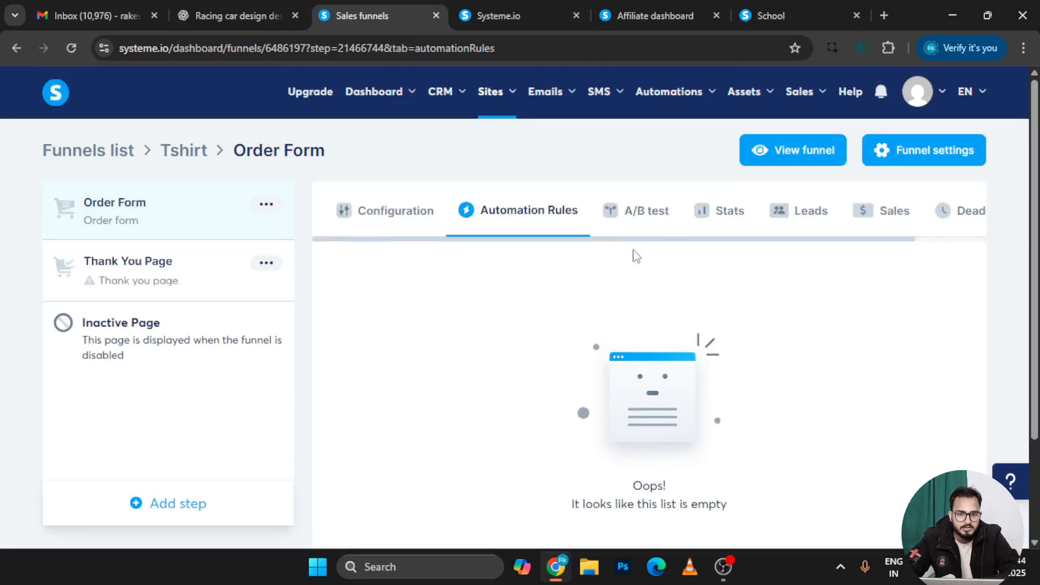
{"action": "left_click", "coordinate": [648, 214]}
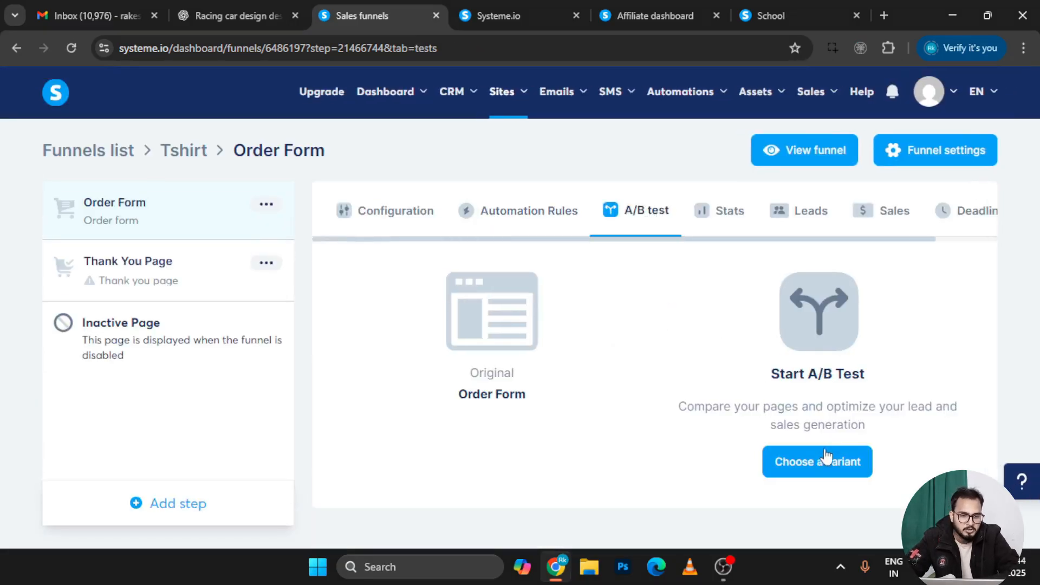
{"action": "left_click", "coordinate": [822, 461]}
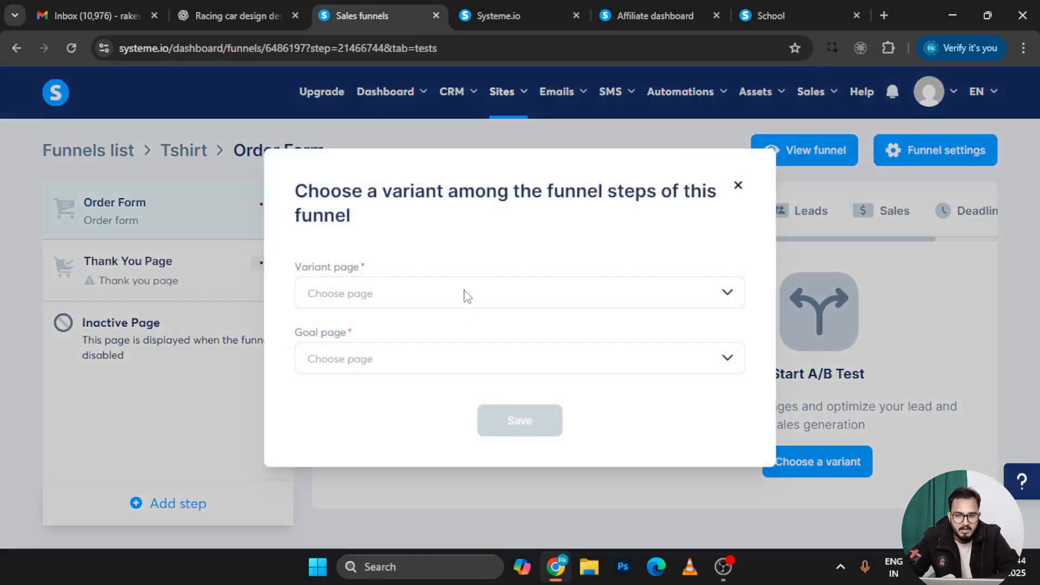
{"action": "left_click", "coordinate": [467, 295]}
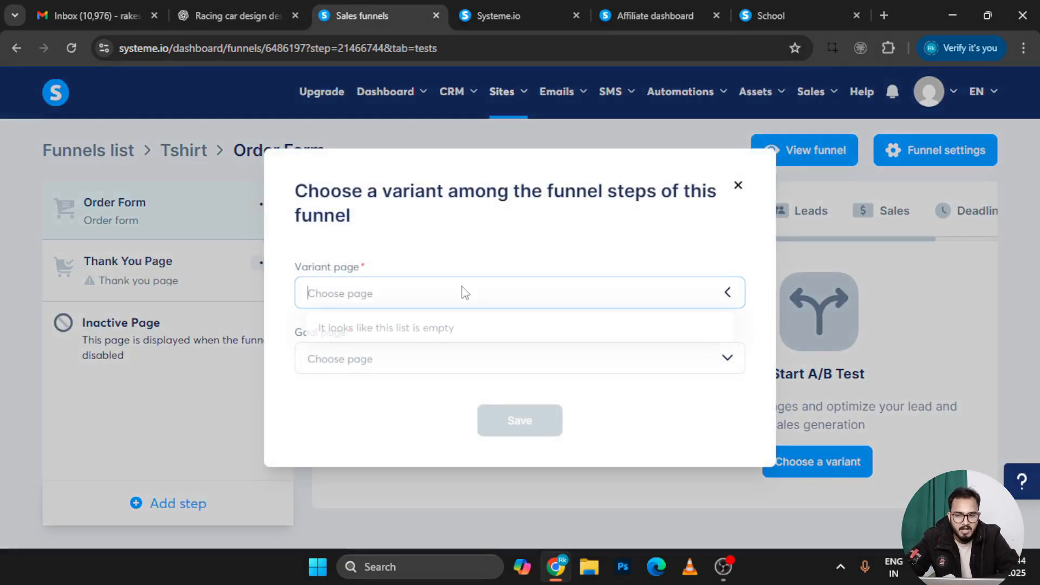
{"action": "left_click", "coordinate": [361, 266]}
{"action": "left_click", "coordinate": [351, 360]}
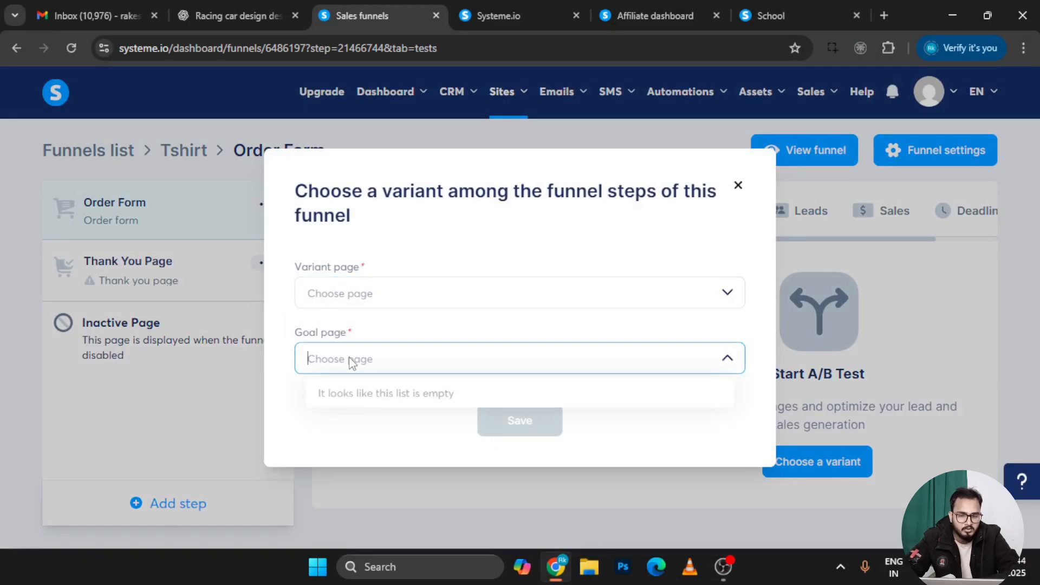
{"action": "left_click", "coordinate": [740, 186]}
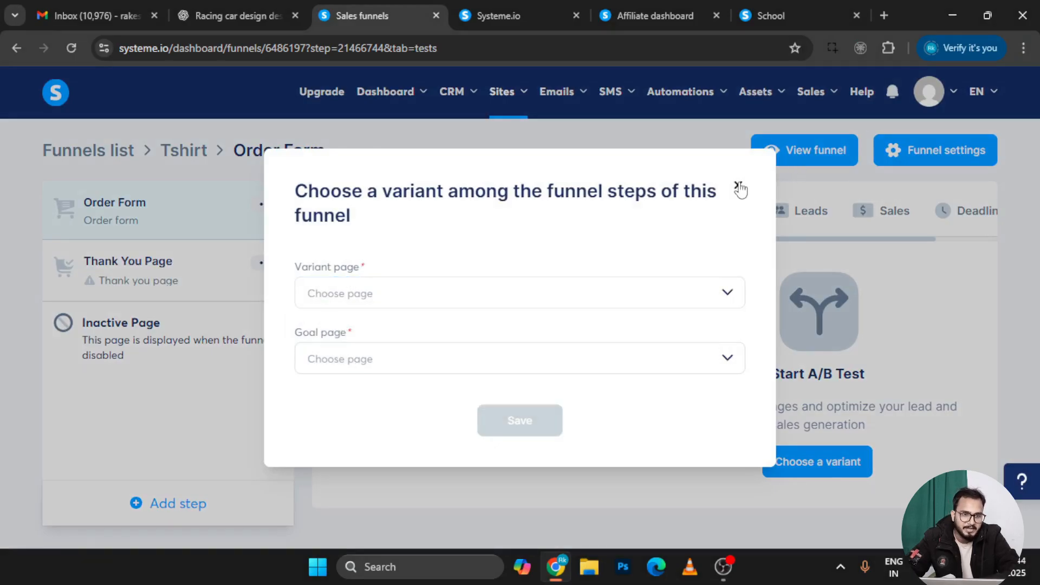
{"action": "left_click", "coordinate": [739, 187]}
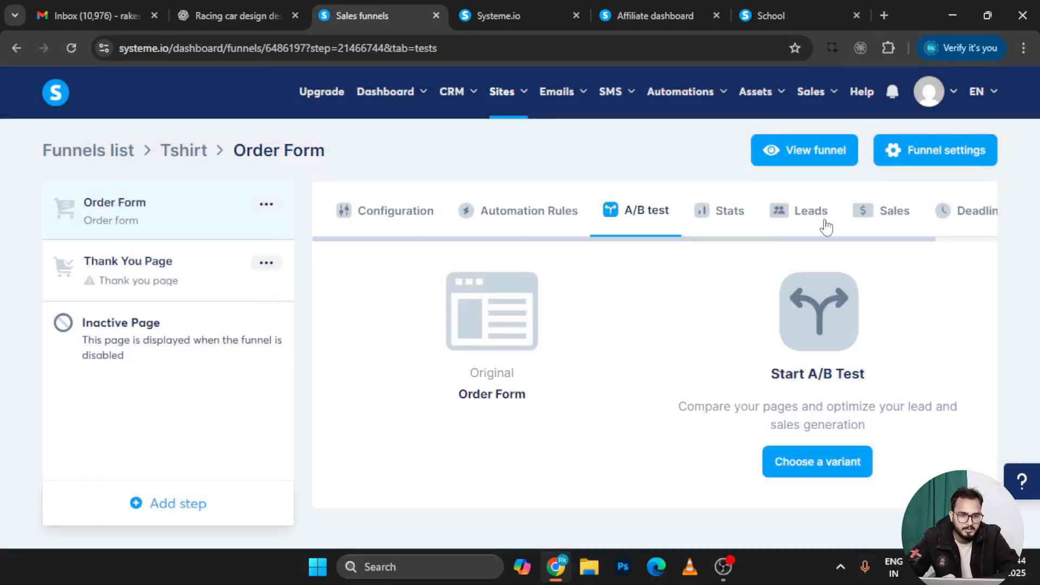
{"action": "left_click", "coordinate": [721, 219]}
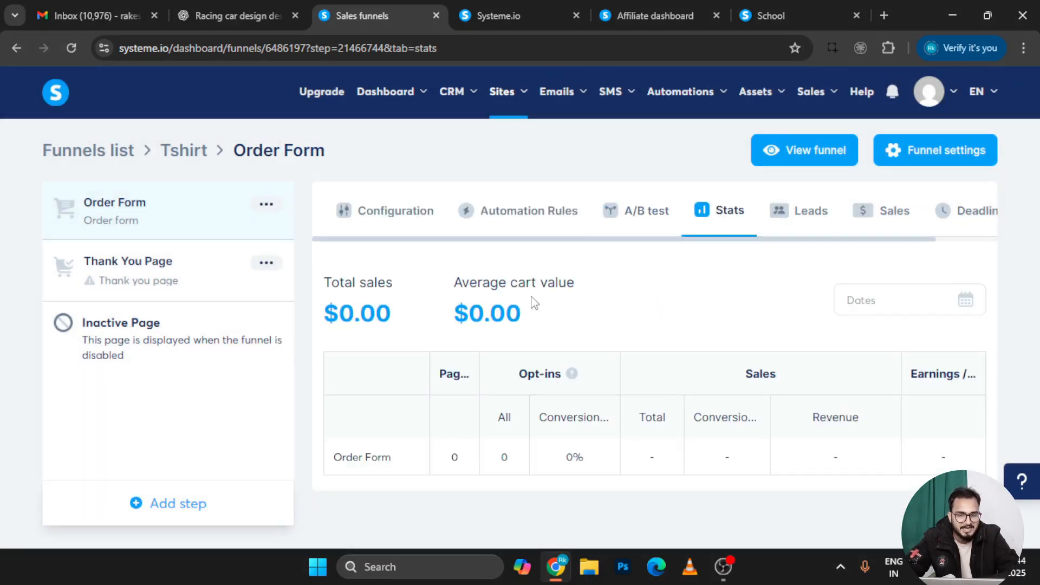
Review the Order Form step's Leads and Sales tabs
{"action": "left_click_drag", "start_coordinate": [531, 284], "coordinate": [499, 290]}
{"action": "left_click", "coordinate": [491, 287]}
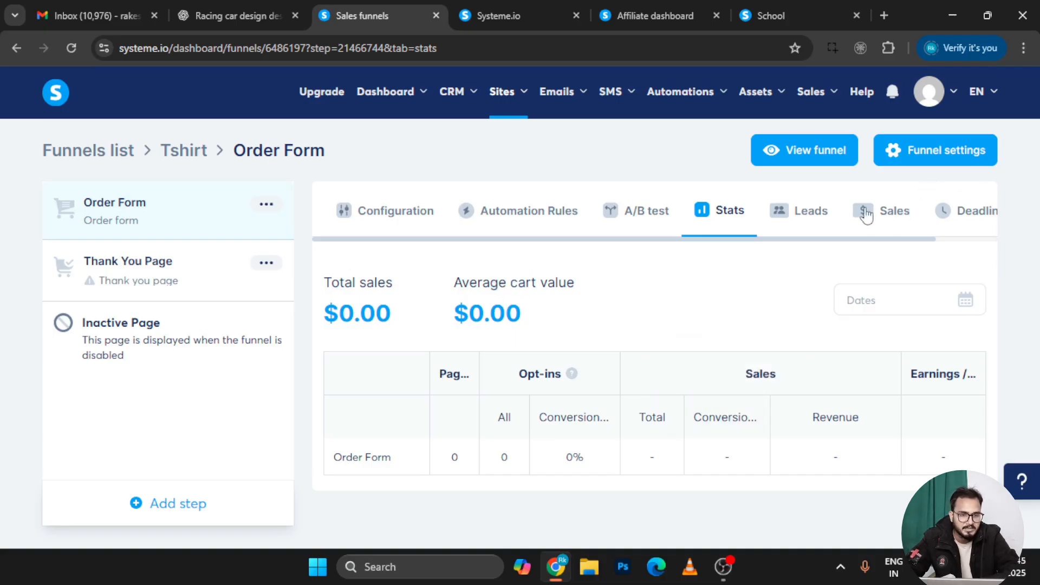
{"action": "left_click", "coordinate": [810, 217]}
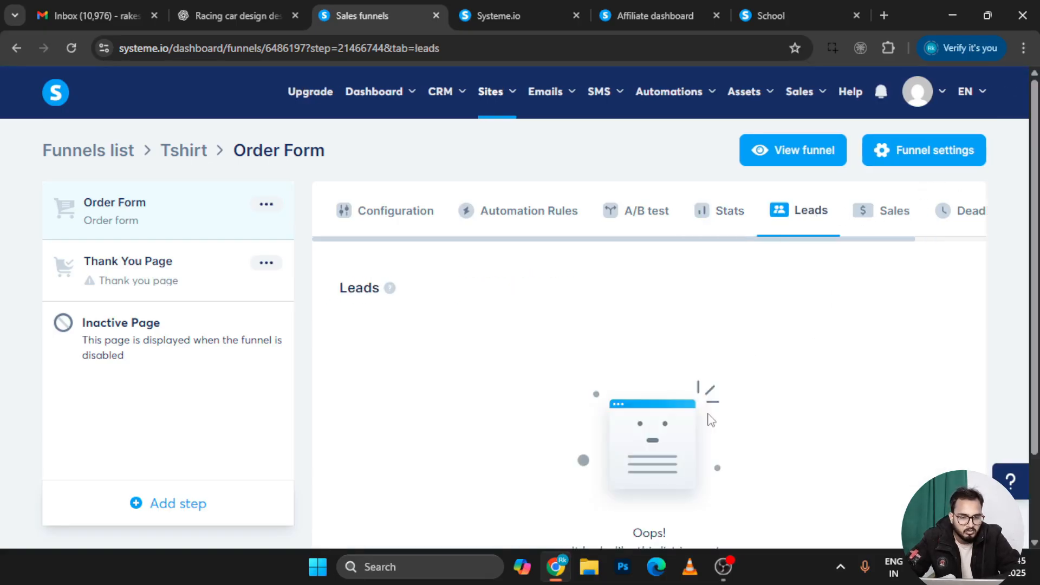
{"action": "scroll", "coordinate": [712, 420], "scroll_direction": "down", "scroll_amount": 2}
{"action": "scroll", "coordinate": [885, 193], "scroll_direction": "up", "scroll_amount": 2}
{"action": "left_click", "coordinate": [870, 232]}
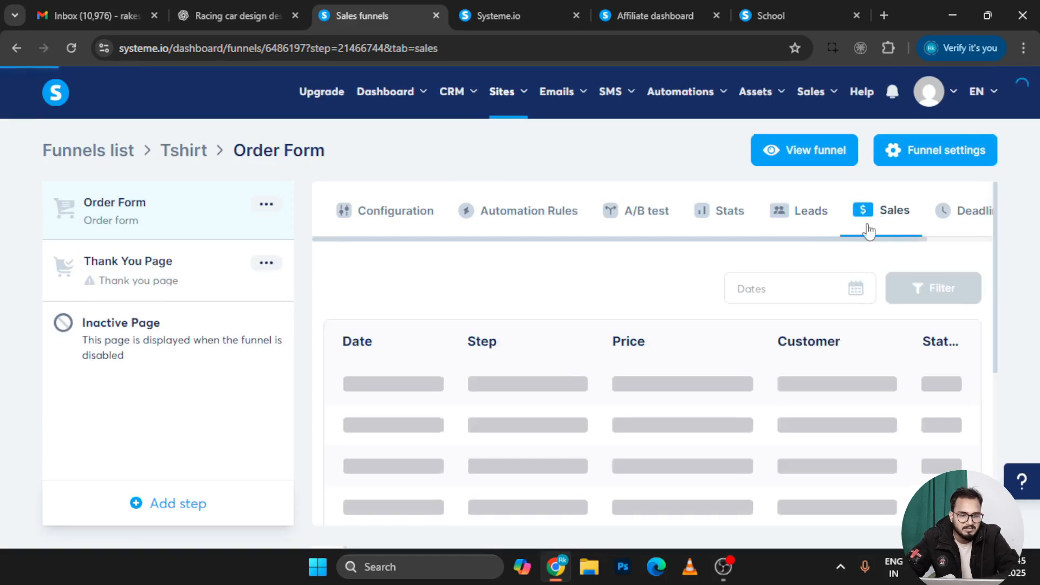
{"action": "scroll", "coordinate": [817, 281], "scroll_direction": "down", "scroll_amount": 2}
{"action": "scroll", "coordinate": [861, 244], "scroll_direction": "up", "scroll_amount": 2}
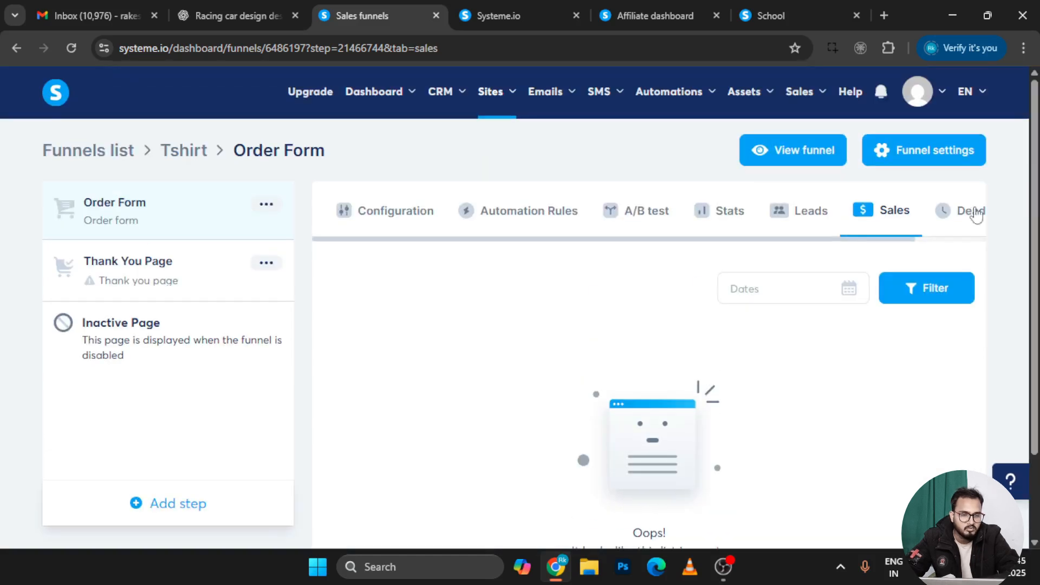
Check the Deadline settings, leaving the deadline off with expiry at 0 Day
{"action": "left_click", "coordinate": [950, 220]}
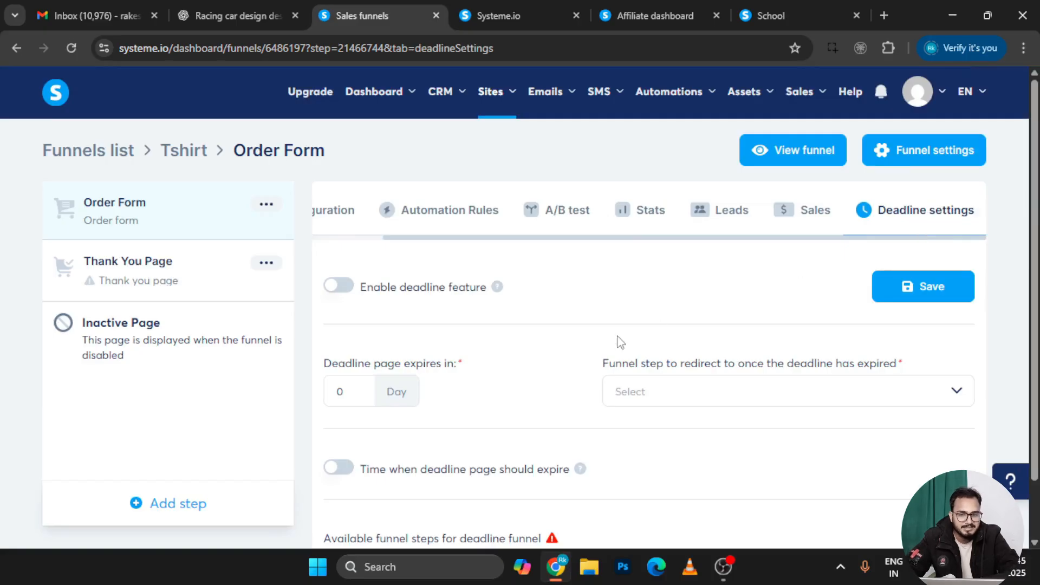
{"action": "scroll", "coordinate": [407, 349], "scroll_direction": "down", "scroll_amount": 1}
{"action": "scroll", "coordinate": [652, 288], "scroll_direction": "up", "scroll_amount": 1}
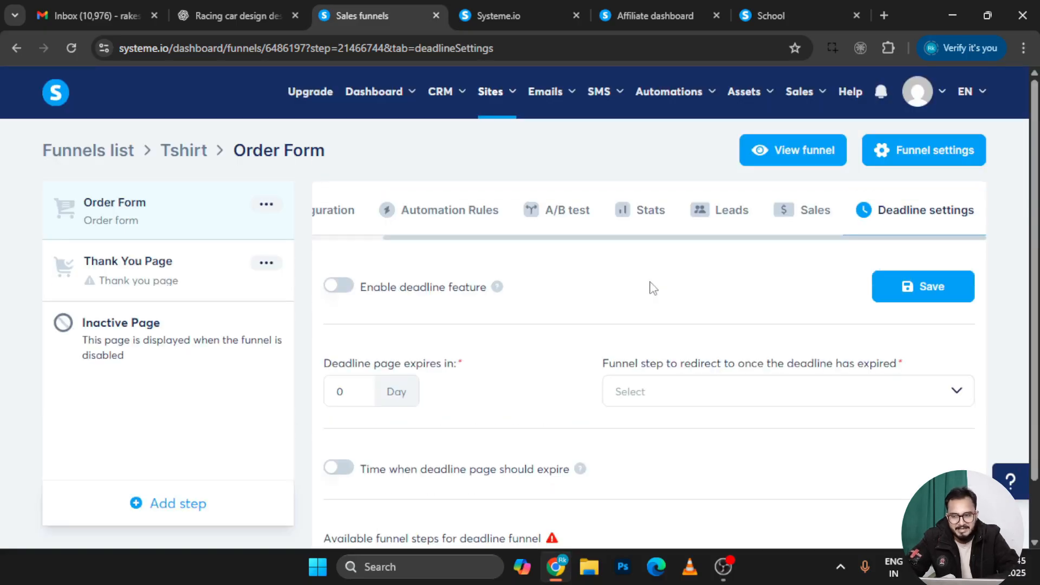
Open the Order Form step's Configuration and look over its name, affiliate commissions and offer type options
{"action": "left_click", "coordinate": [266, 205]}
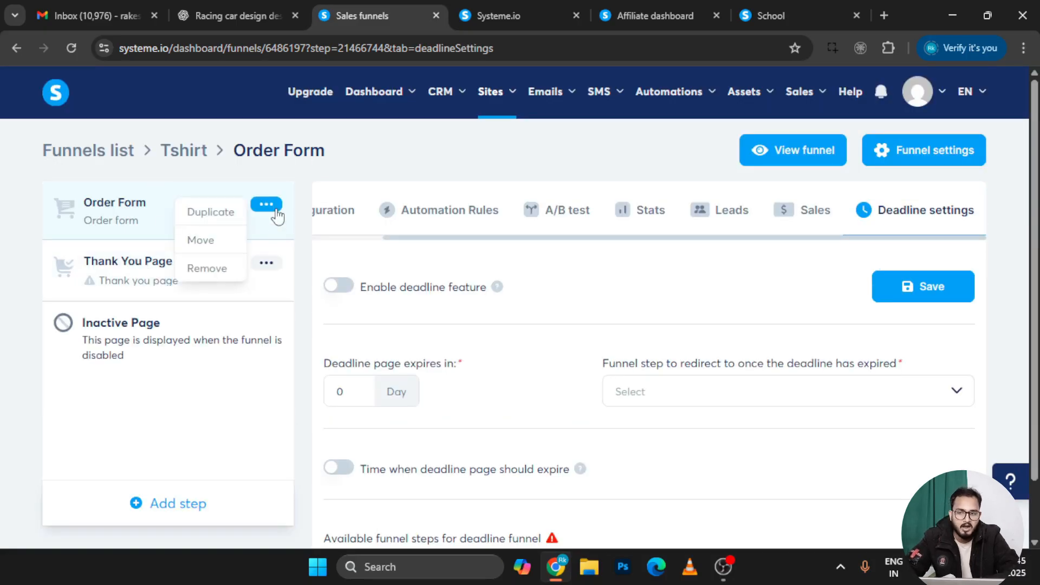
{"action": "left_click", "coordinate": [131, 284]}
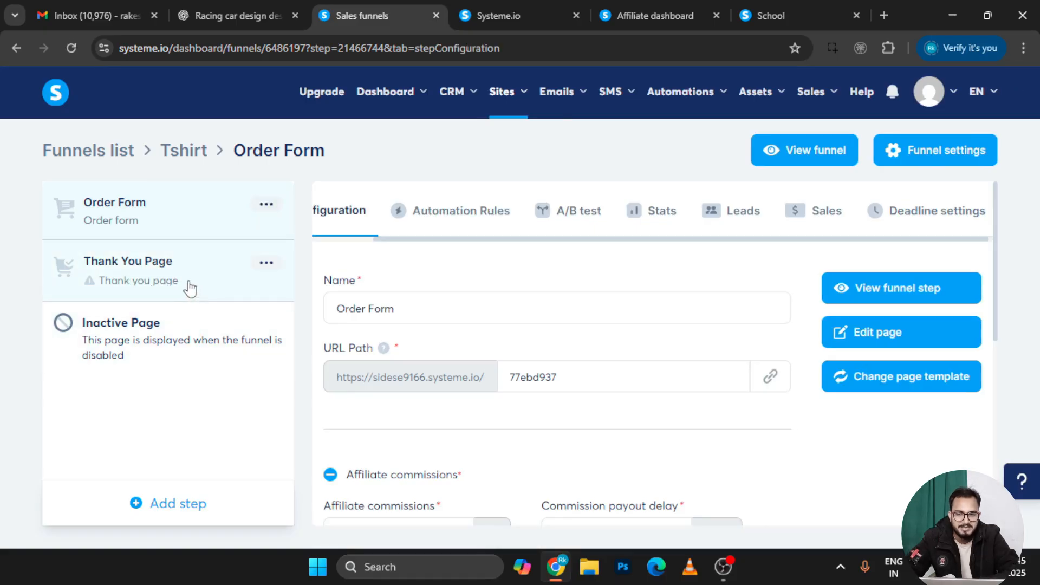
{"action": "scroll", "coordinate": [390, 243], "scroll_direction": "left", "scroll_amount": 1}
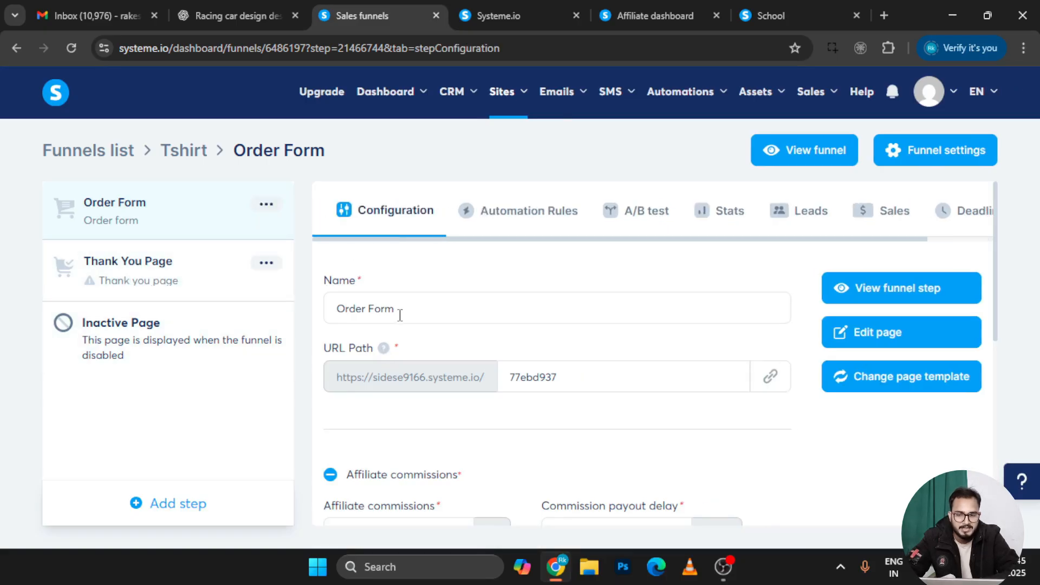
{"action": "scroll", "coordinate": [399, 282], "scroll_direction": "down", "scroll_amount": 1}
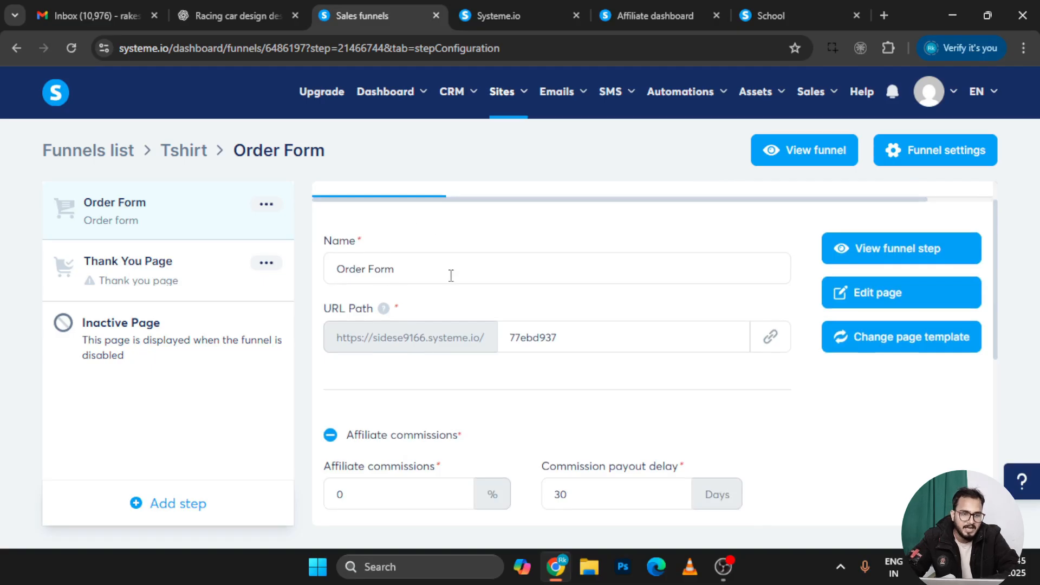
{"action": "left_click", "coordinate": [413, 272]}
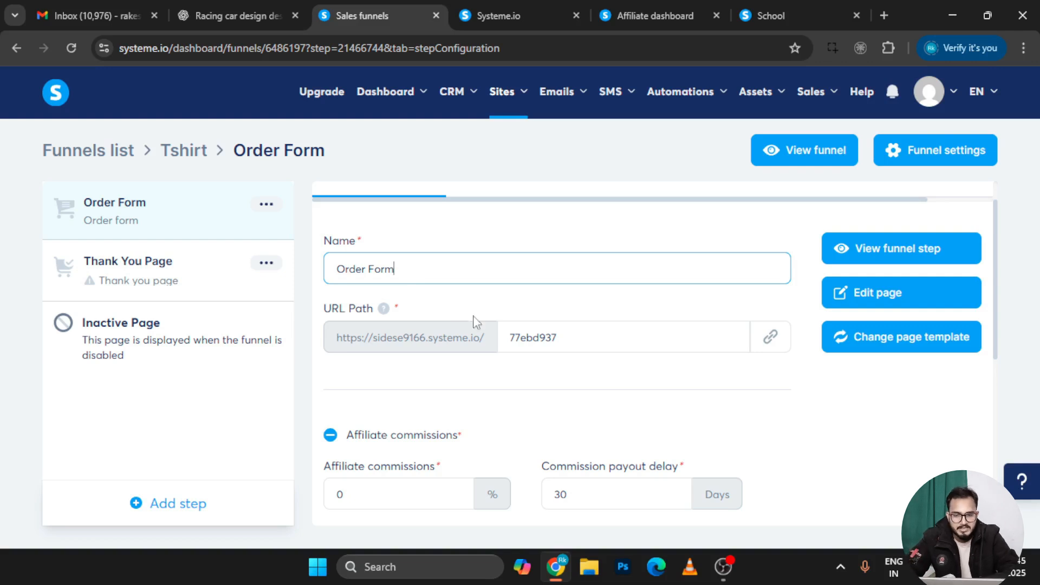
{"action": "scroll", "coordinate": [504, 390], "scroll_direction": "down", "scroll_amount": 3}
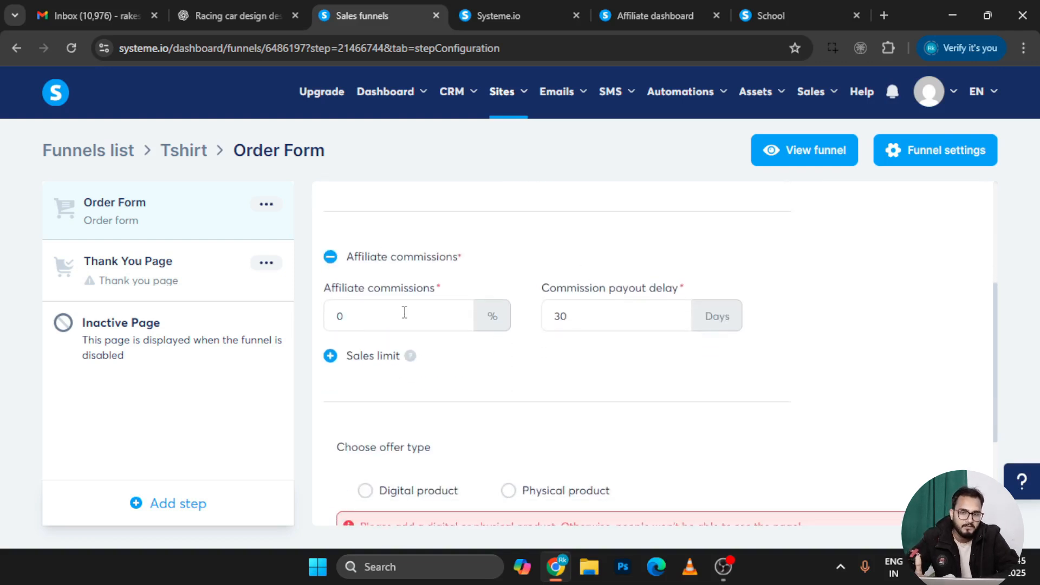
{"action": "scroll", "coordinate": [515, 401], "scroll_direction": "down", "scroll_amount": 3}
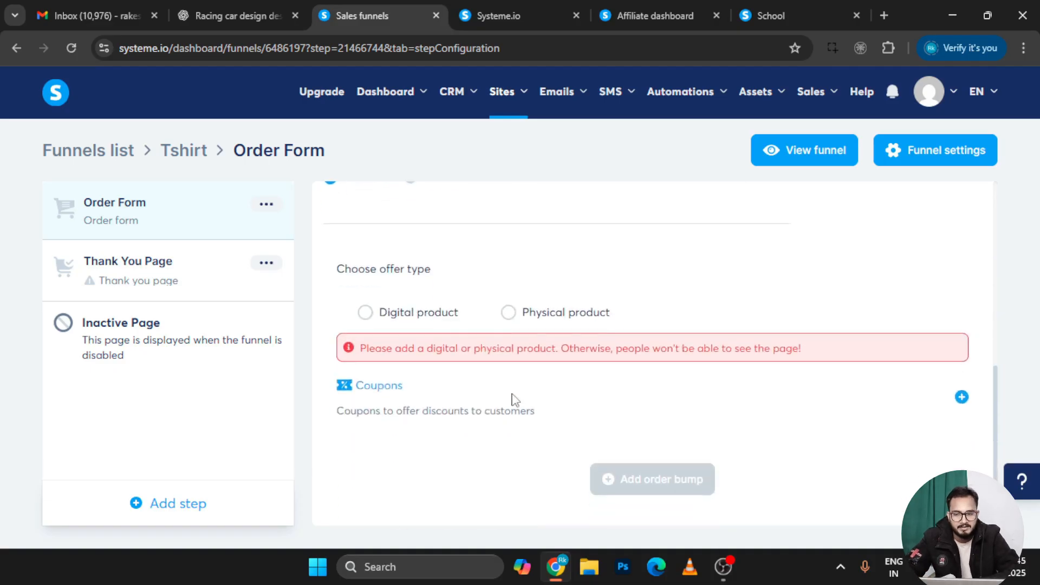
{"action": "scroll", "coordinate": [390, 251], "scroll_direction": "up", "scroll_amount": 2}
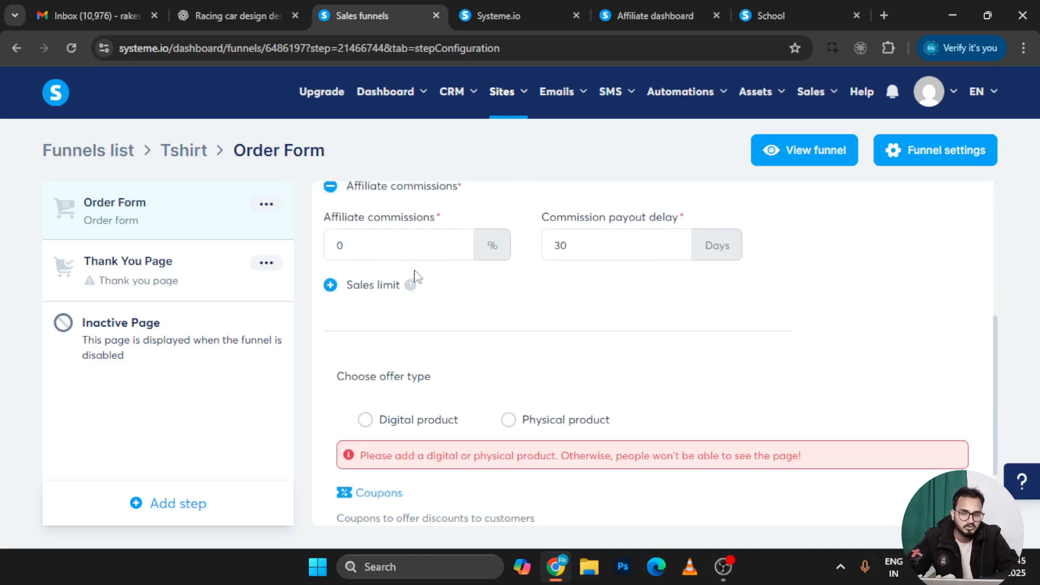
{"action": "scroll", "coordinate": [467, 308], "scroll_direction": "down", "scroll_amount": 2}
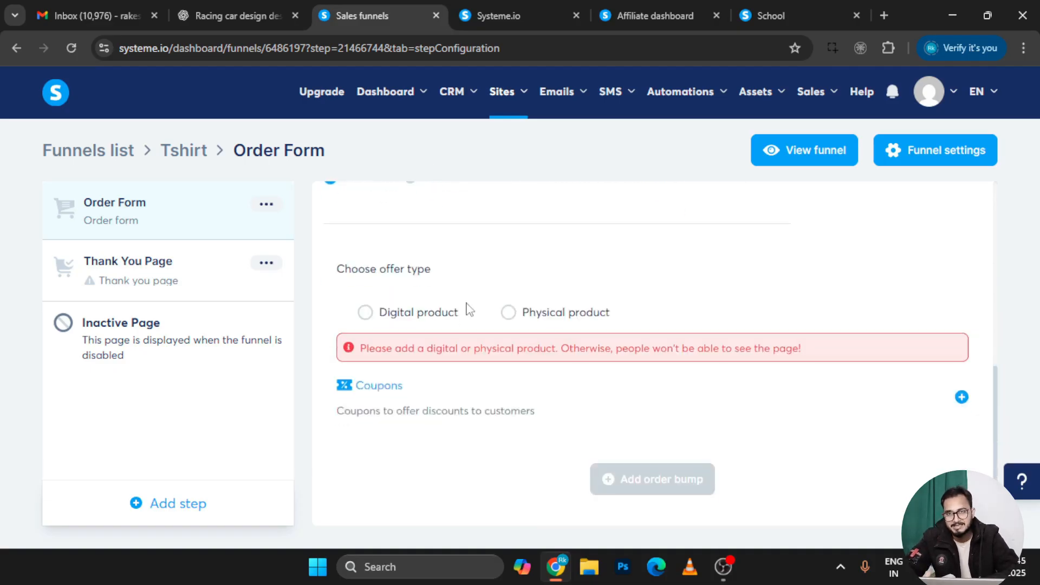
Set the order form's offer type to Digital product; no existing product is available
{"action": "left_click", "coordinate": [367, 312]}
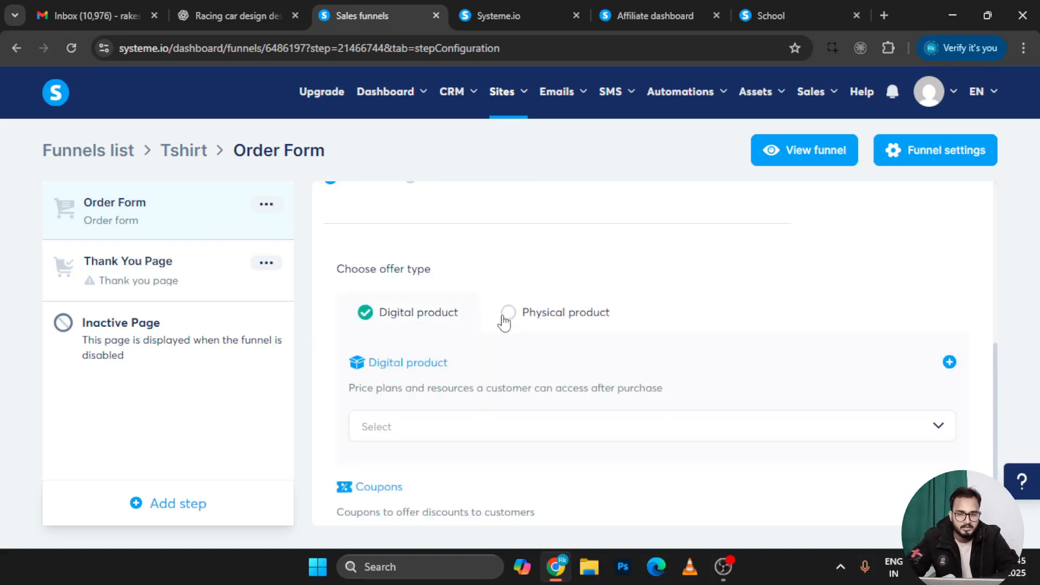
{"action": "scroll", "coordinate": [426, 433], "scroll_direction": "down", "scroll_amount": 2}
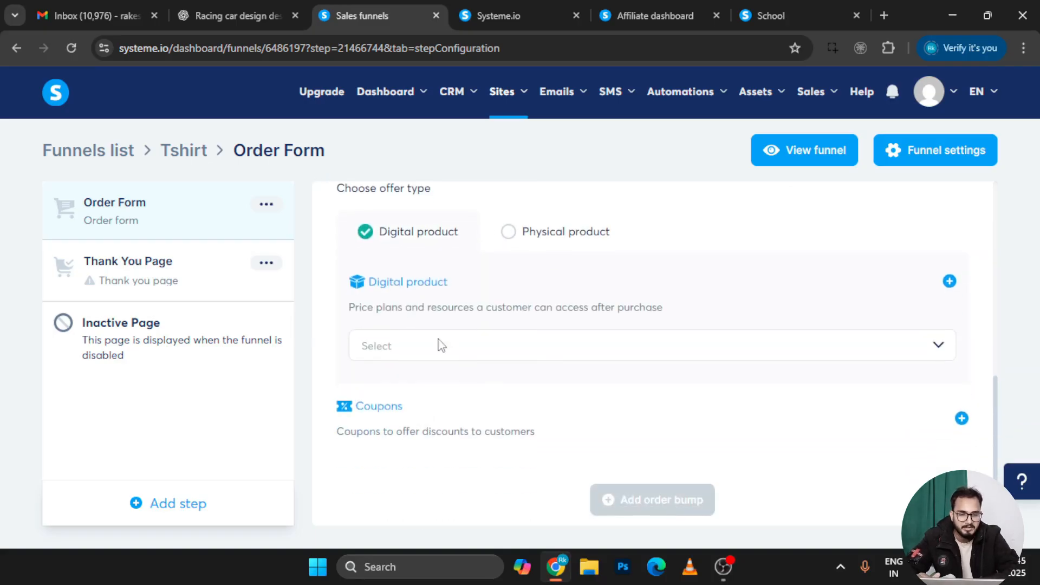
{"action": "left_click", "coordinate": [441, 346]}
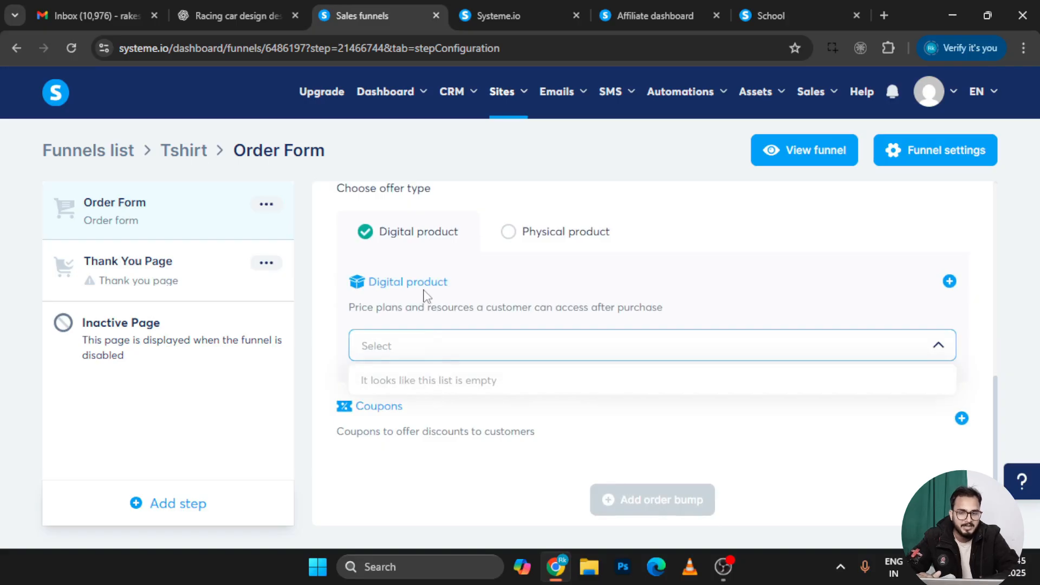
{"action": "left_click", "coordinate": [412, 428]}
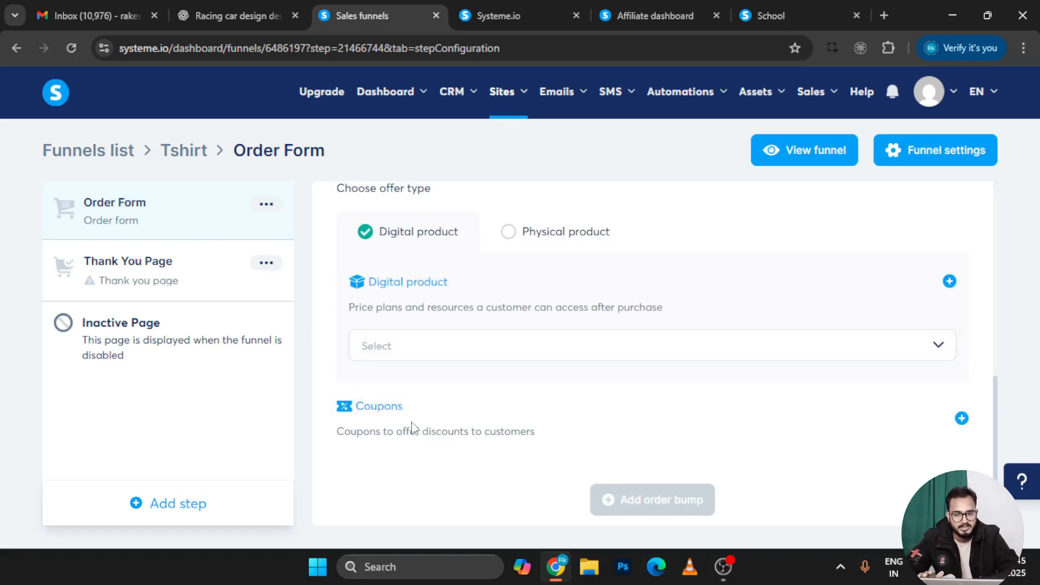
{"action": "scroll", "coordinate": [411, 427], "scroll_direction": "down", "scroll_amount": 1}
Start a new digital product for the offer, with its name field still blank
{"action": "left_click", "coordinate": [949, 262]}
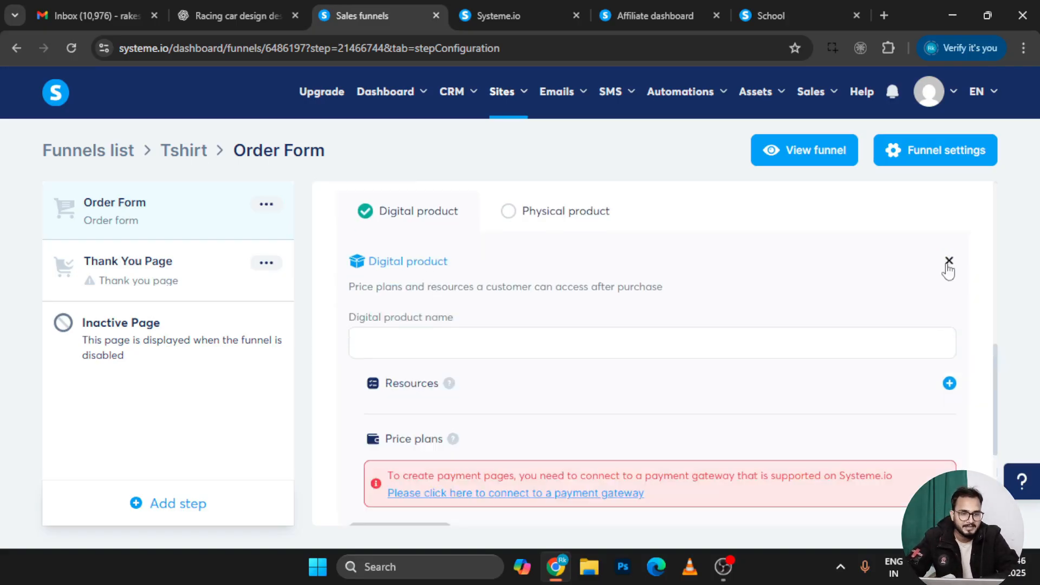
{"action": "left_click", "coordinate": [400, 347]}
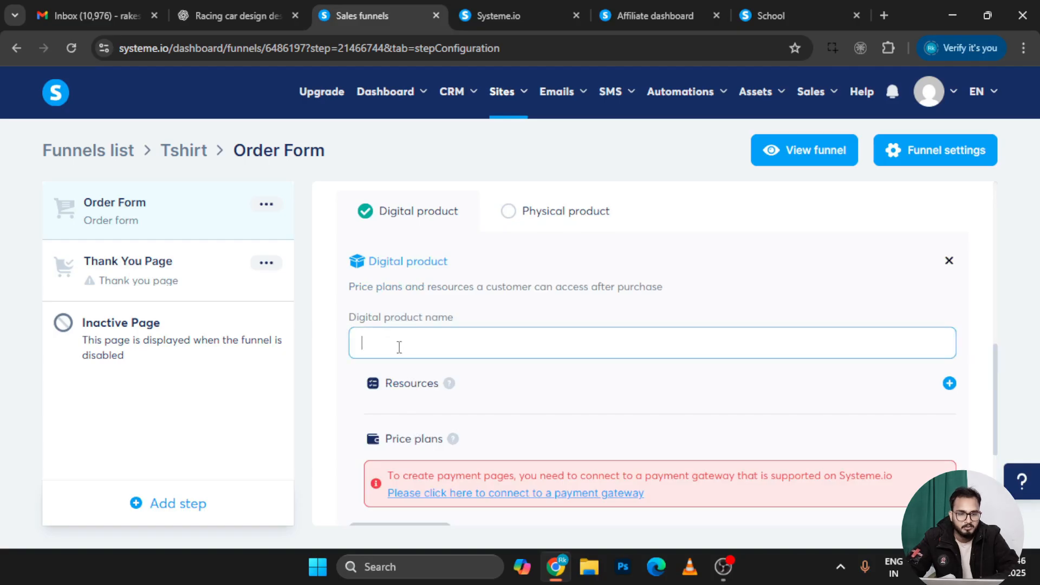
{"action": "scroll", "coordinate": [461, 413], "scroll_direction": "down", "scroll_amount": 3}
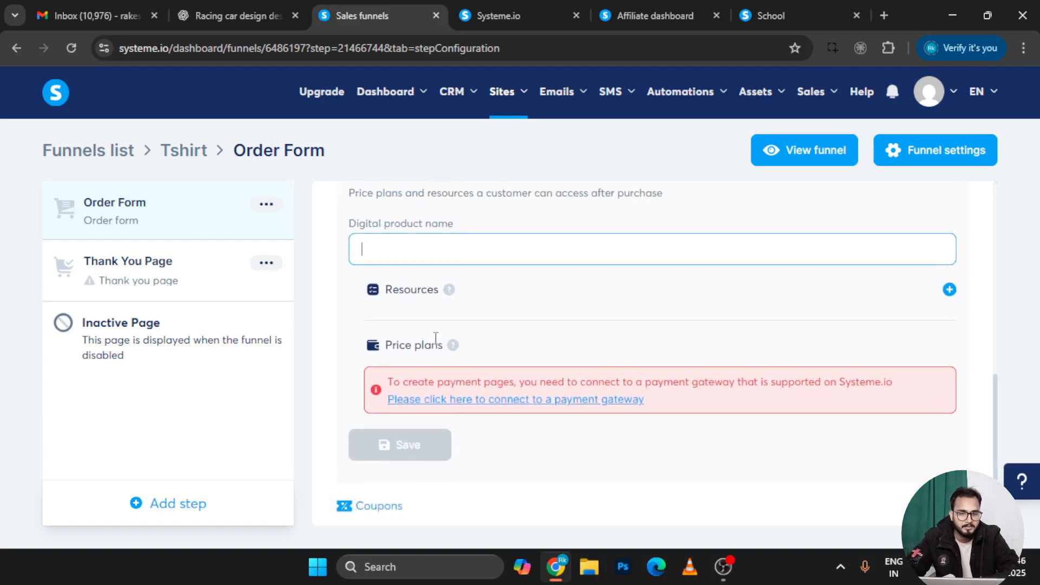
{"action": "scroll", "coordinate": [513, 502], "scroll_direction": "down", "scroll_amount": 3}
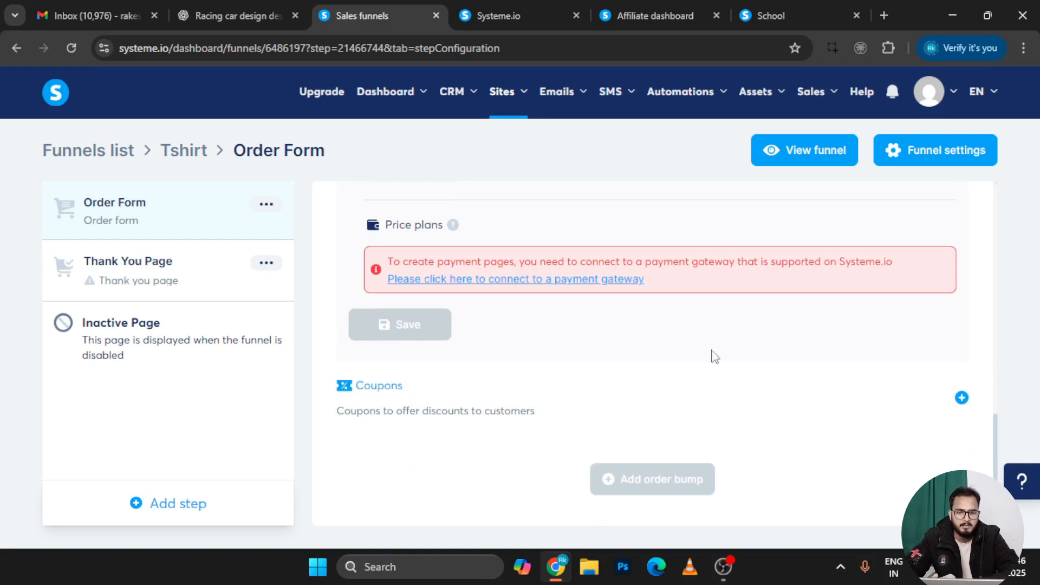
Begin adding a coupon to the order form
{"action": "left_click", "coordinate": [962, 398]}
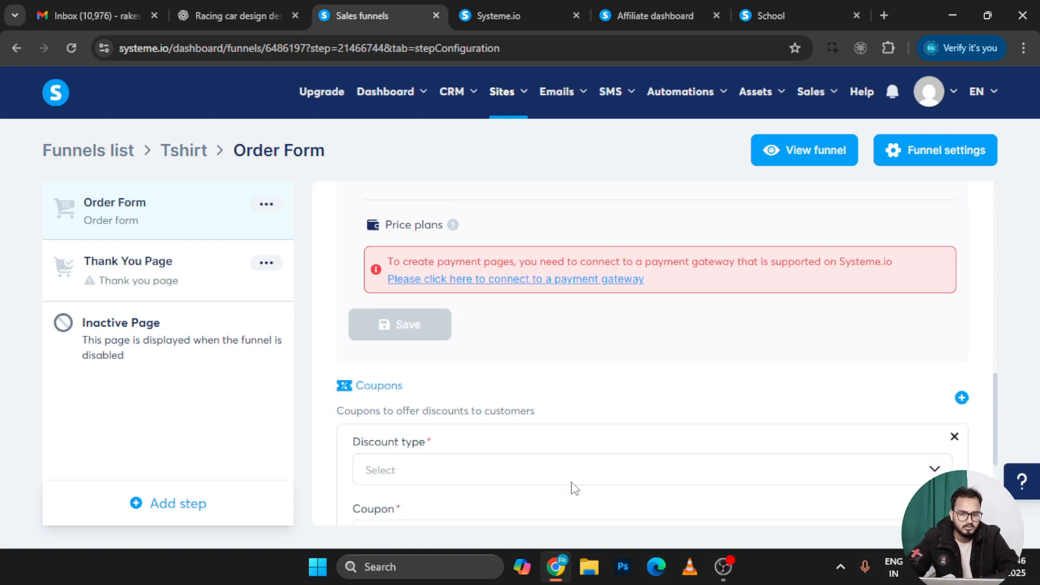
{"action": "scroll", "coordinate": [572, 487], "scroll_direction": "down", "scroll_amount": 5}
{"action": "scroll", "coordinate": [438, 344], "scroll_direction": "up", "scroll_amount": 6}
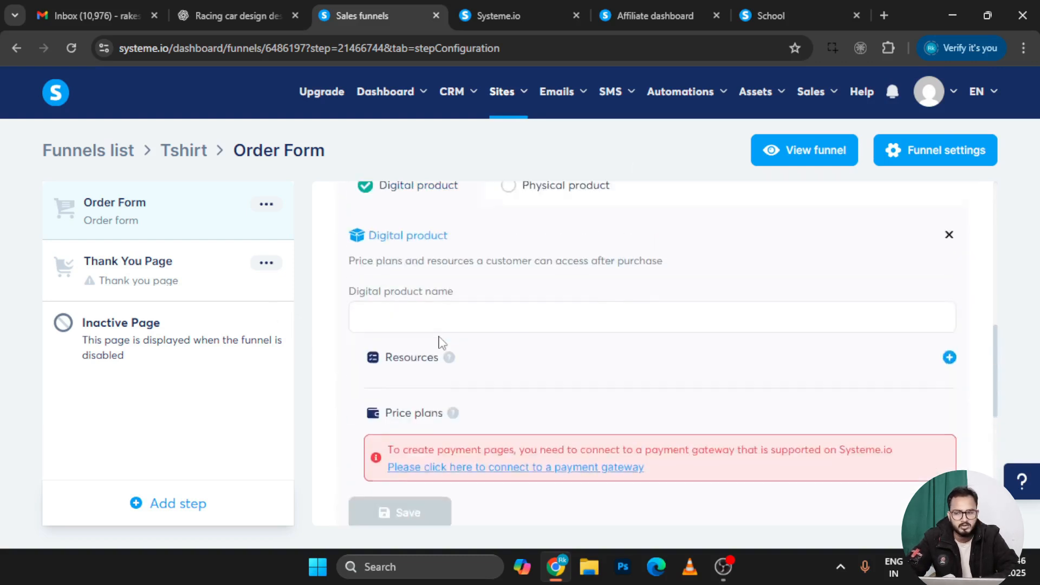
Select the first thank-you template for the Thank You Page step
{"action": "left_click", "coordinate": [158, 290]}
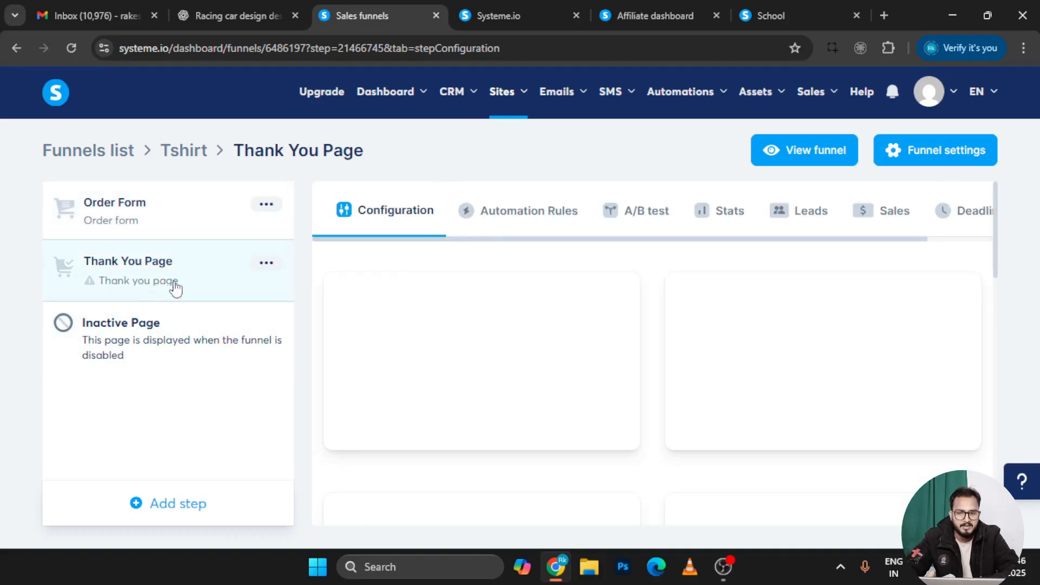
{"action": "mouse_move", "coordinate": [774, 373]}
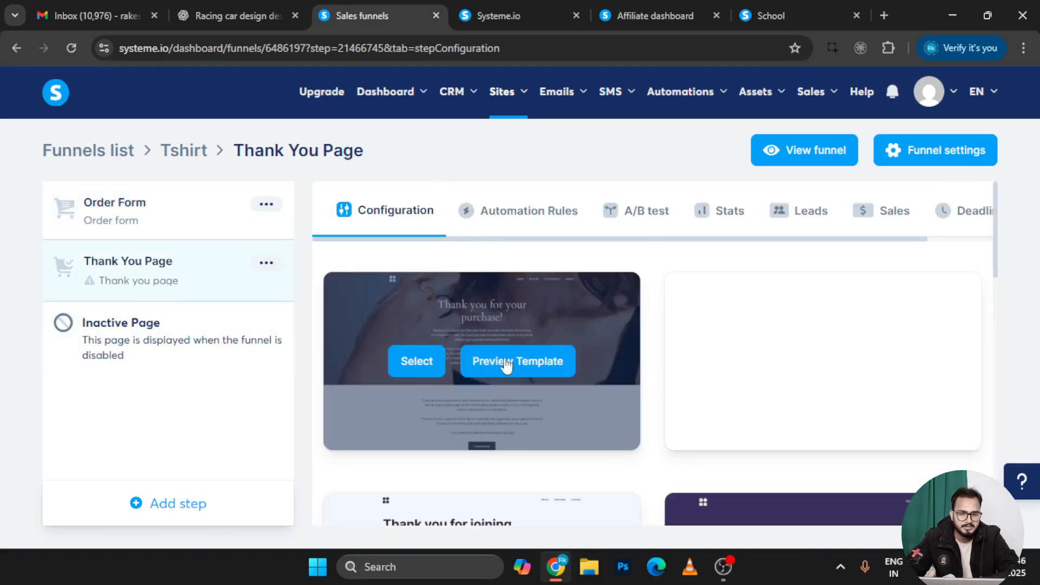
{"action": "left_click", "coordinate": [415, 375]}
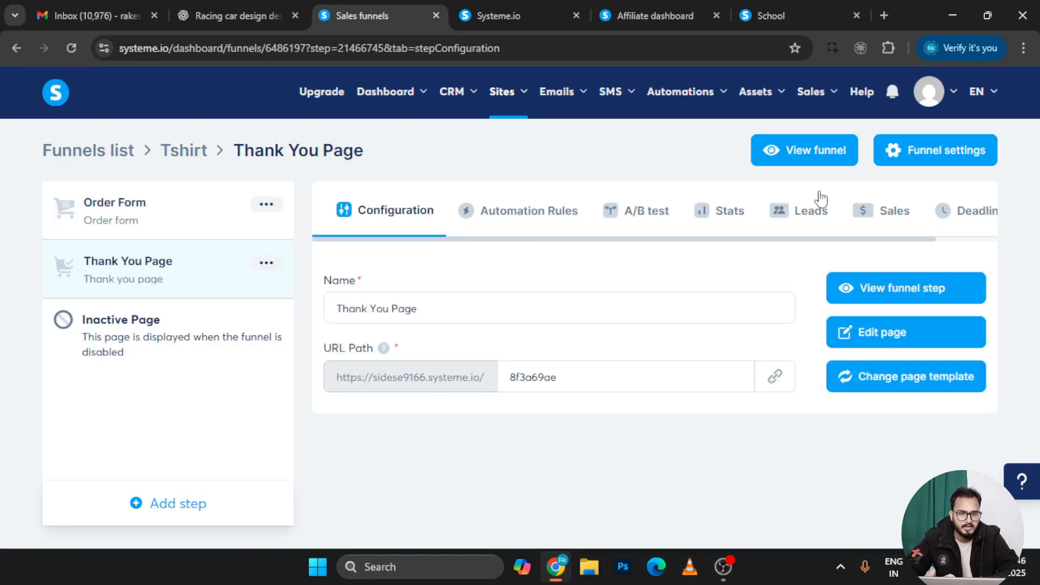
Open the thank-you page in the editor, then go back to the step's configuration
{"action": "left_click", "coordinate": [103, 347]}
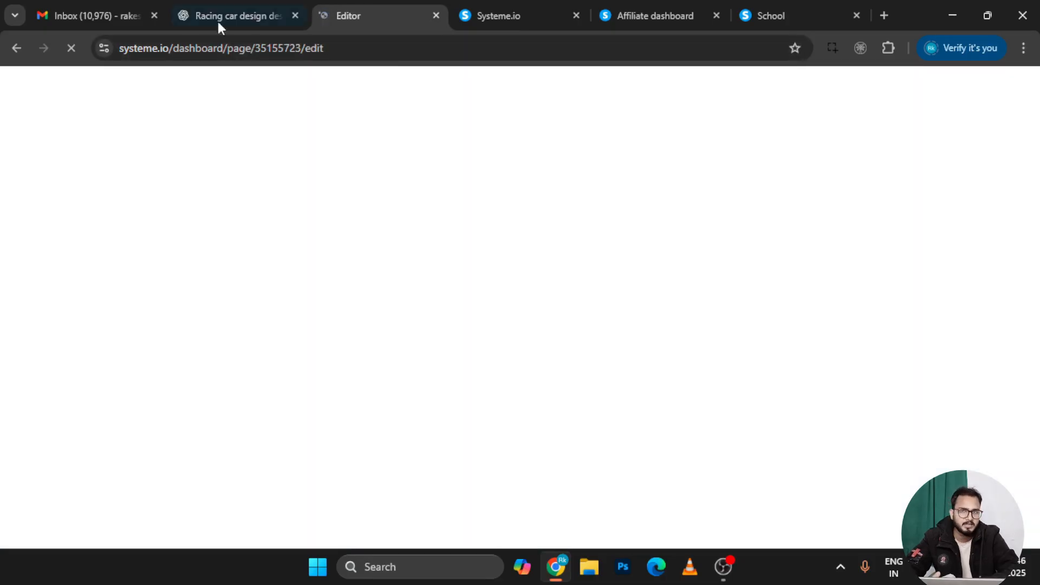
{"action": "left_click", "coordinate": [233, 8]}
{"action": "left_click", "coordinate": [378, 8]}
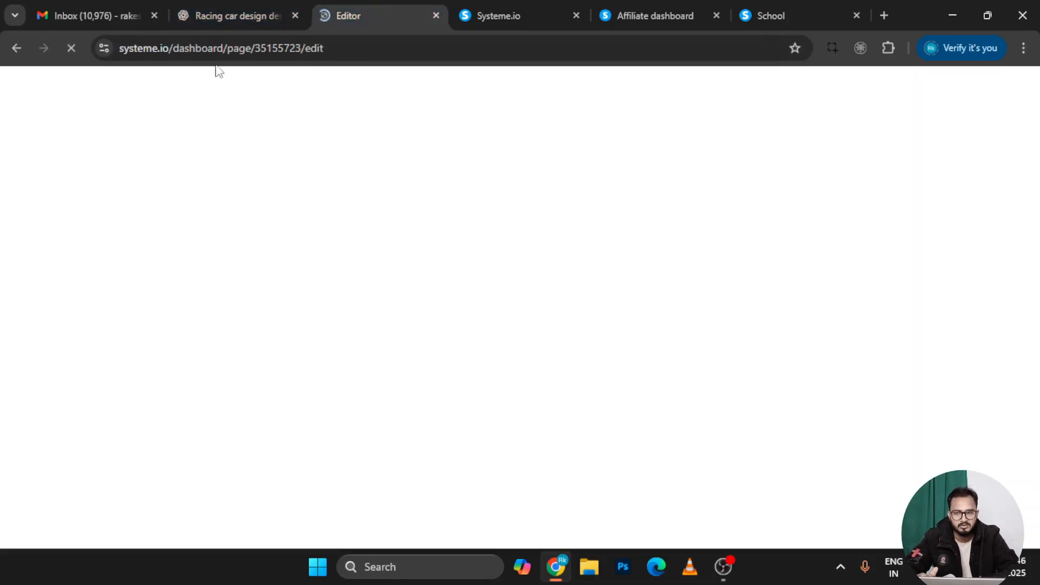
{"action": "left_click", "coordinate": [18, 48]}
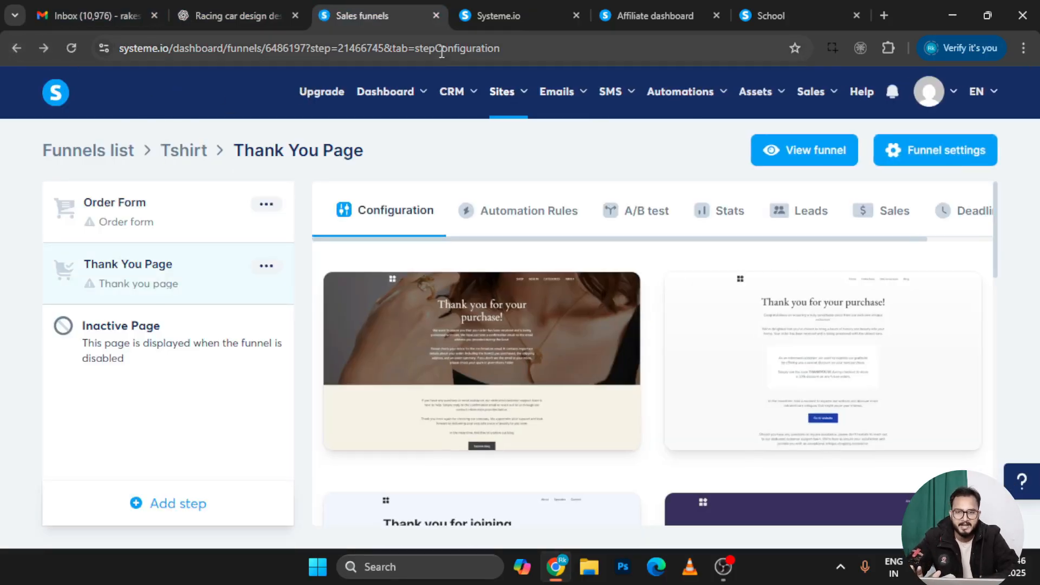
{"action": "mouse_move", "coordinate": [514, 105]}
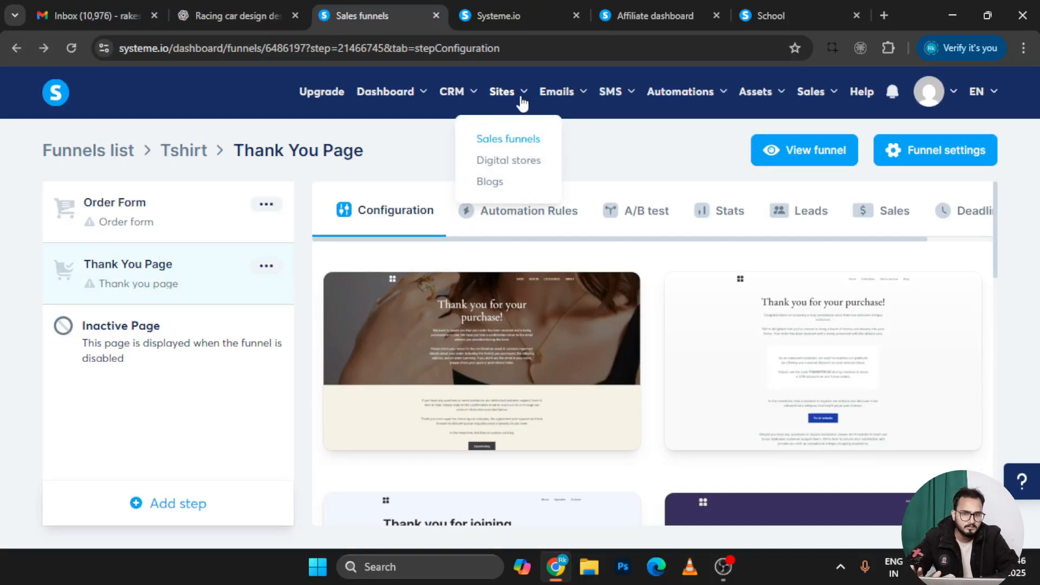
Create and save a digital store named digitalhub, URL path digitalhub, language English
{"action": "left_click", "coordinate": [519, 161]}
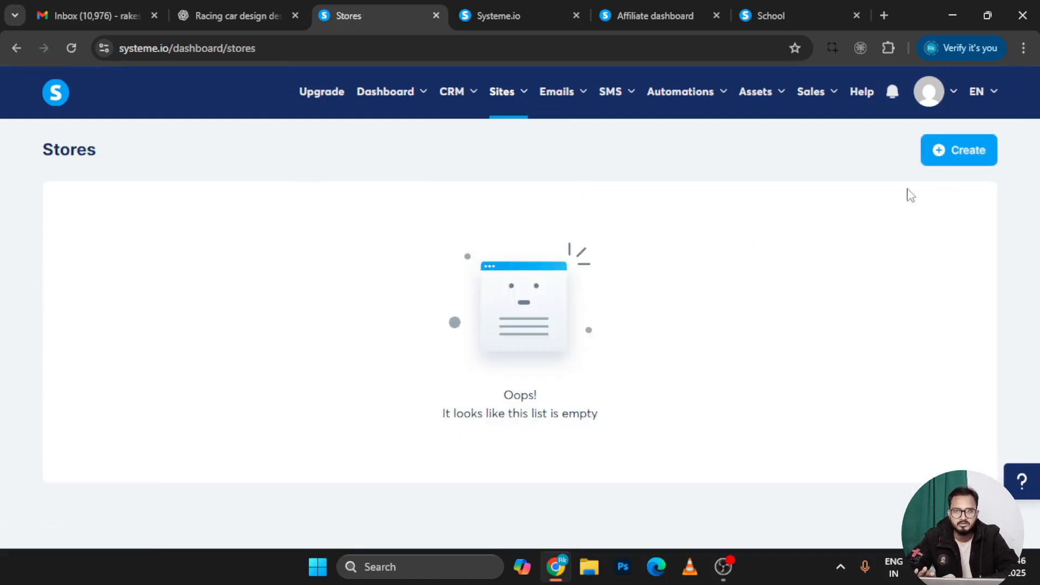
{"action": "left_click", "coordinate": [957, 154]}
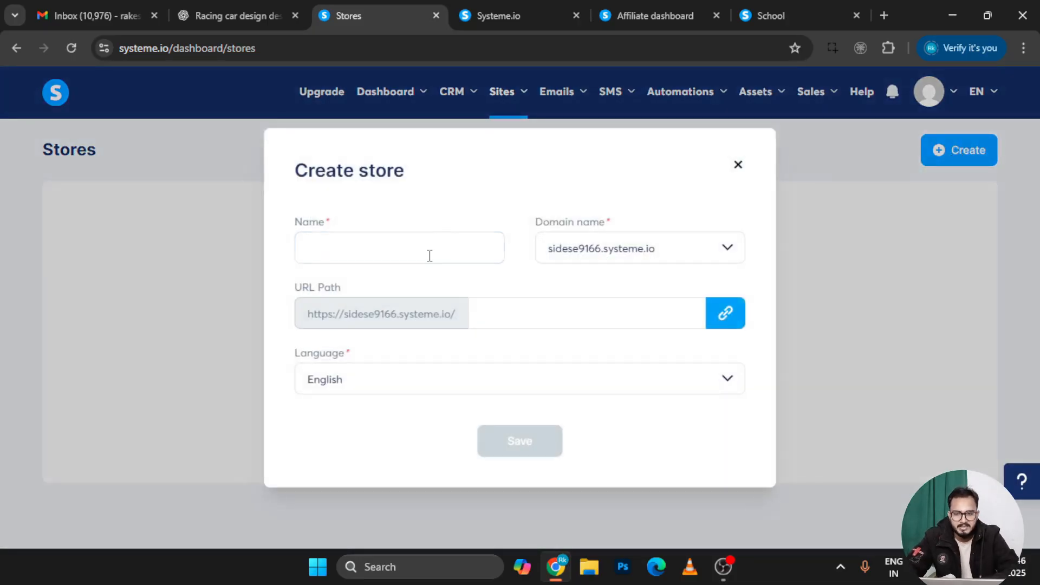
{"action": "left_click", "coordinate": [430, 256]}
{"action": "type", "text": "di"}
{"action": "type", "text": "g"}
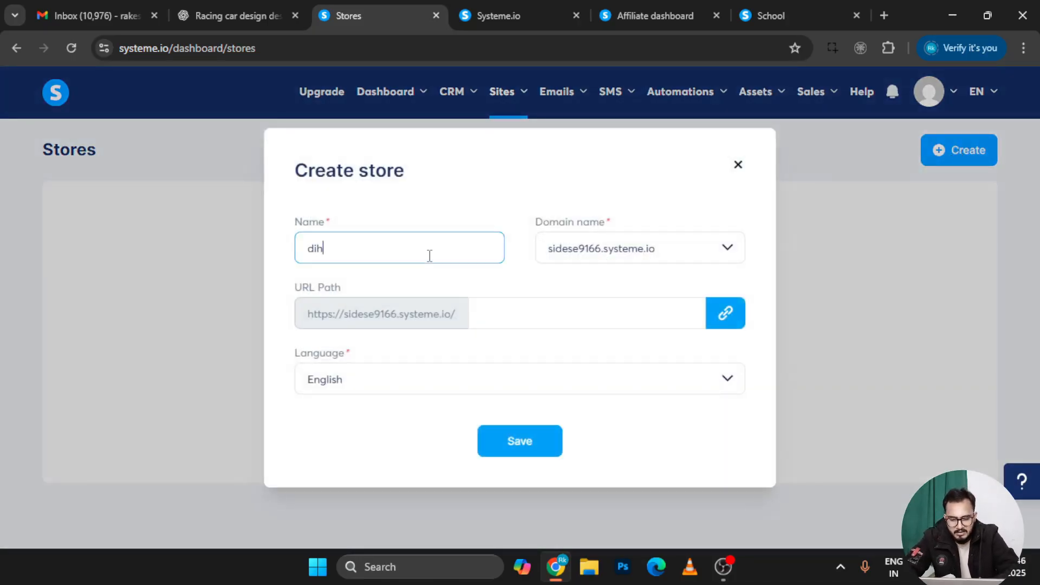
{"action": "type", "text": "italhub"}
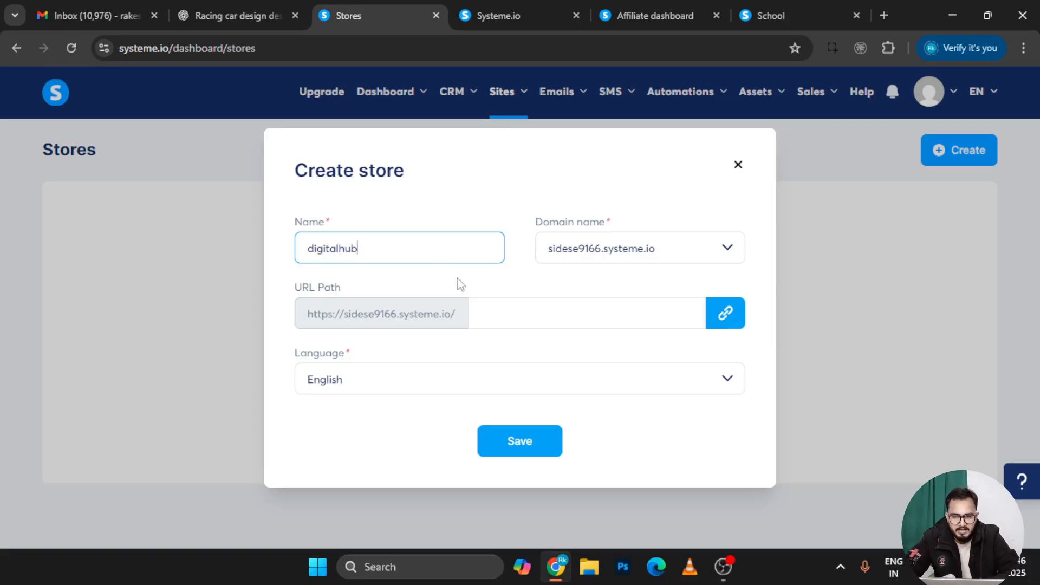
{"action": "left_click", "coordinate": [525, 313]}
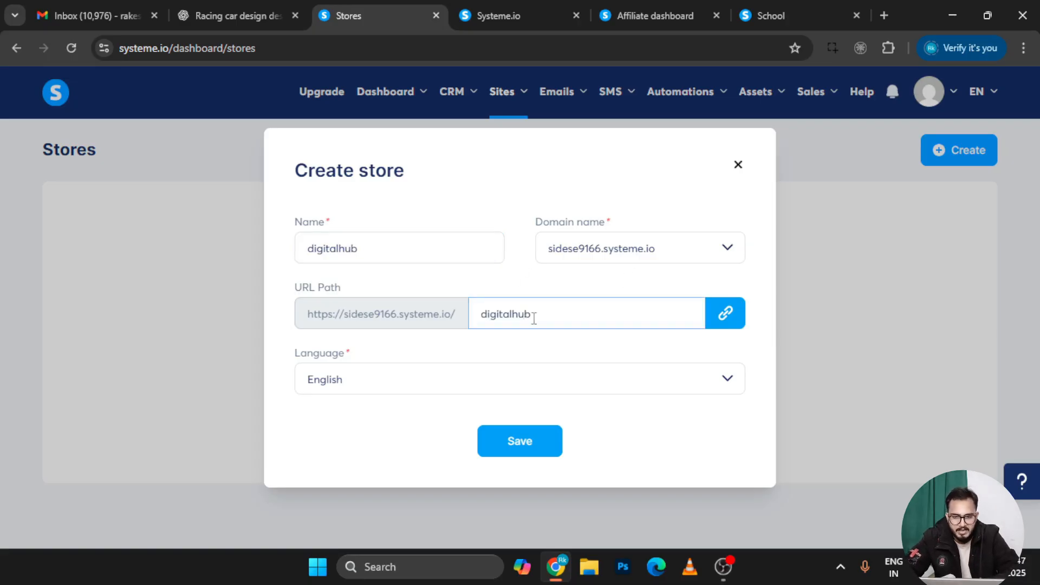
{"action": "left_click", "coordinate": [413, 396]}
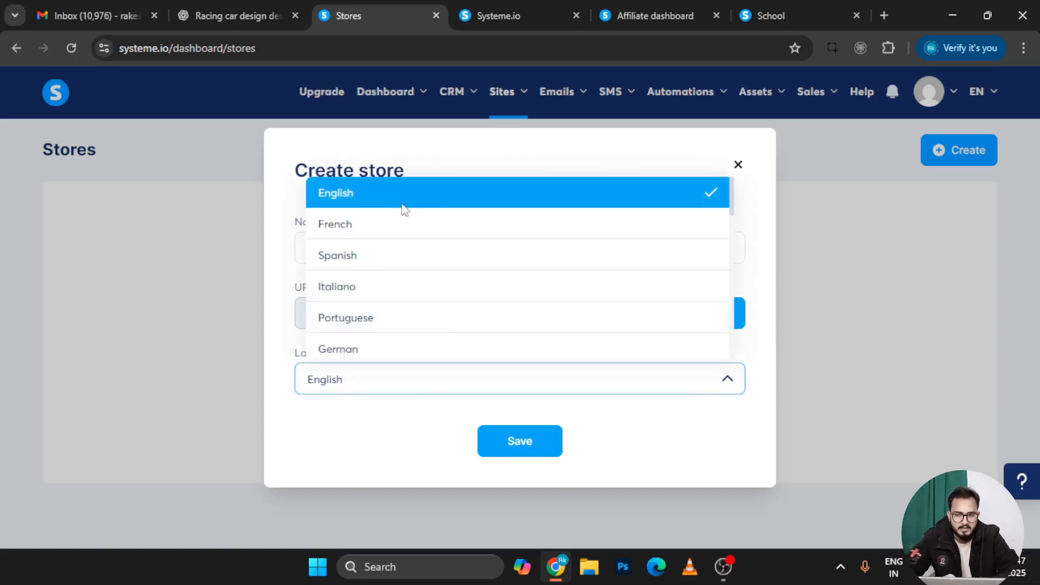
{"action": "scroll", "coordinate": [358, 297], "scroll_direction": "down", "scroll_amount": 3}
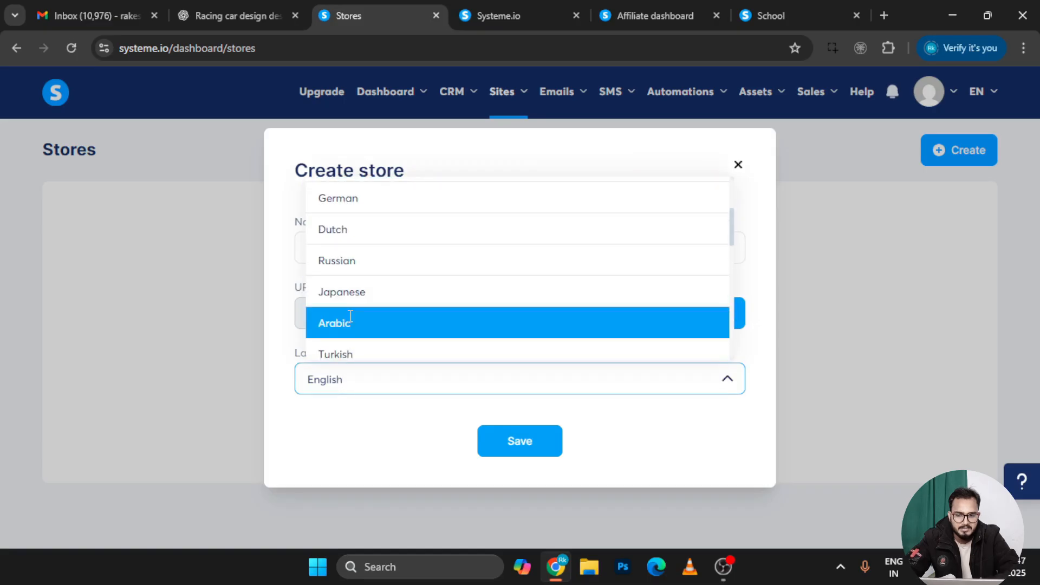
{"action": "scroll", "coordinate": [350, 315], "scroll_direction": "down", "scroll_amount": 5}
{"action": "left_click", "coordinate": [183, 359]}
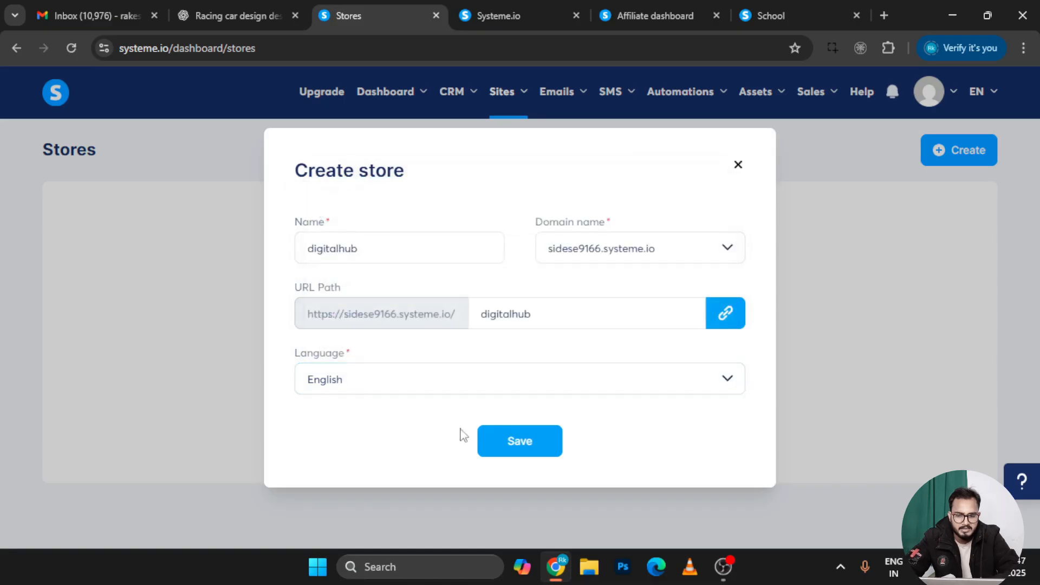
{"action": "left_click", "coordinate": [494, 445]}
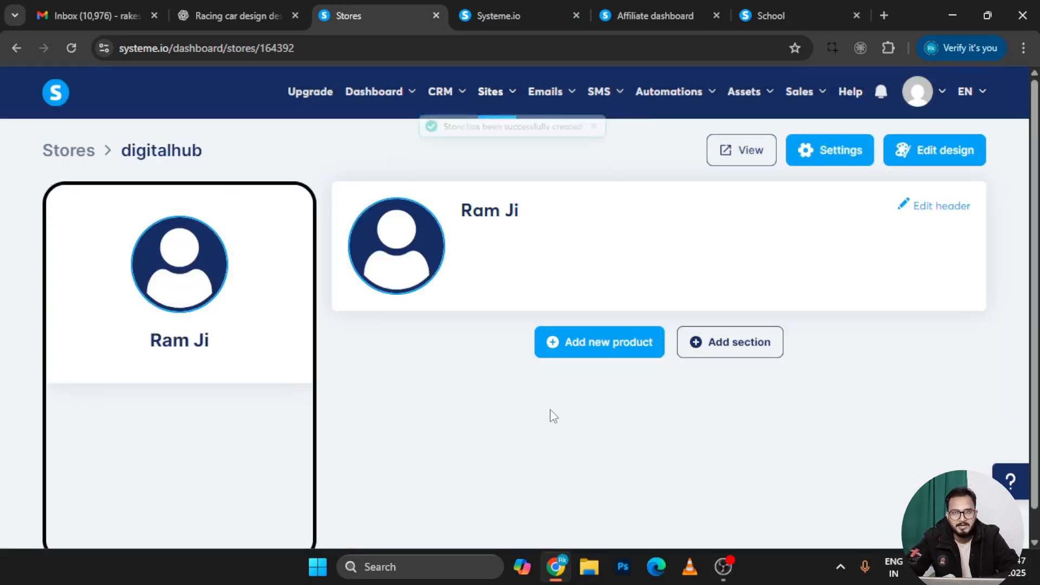
{"action": "scroll", "coordinate": [550, 416], "scroll_direction": "down", "scroll_amount": 1}
{"action": "scroll", "coordinate": [302, 327], "scroll_direction": "up", "scroll_amount": 1}
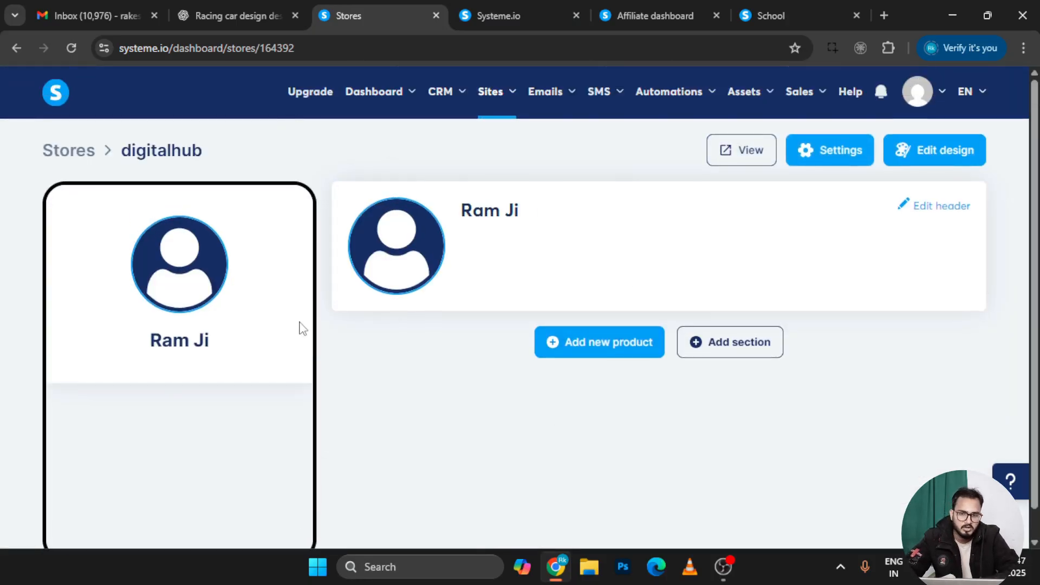
Apply the dark navy and yellow photographer theme to the digitalhub store
{"action": "left_click", "coordinate": [935, 161]}
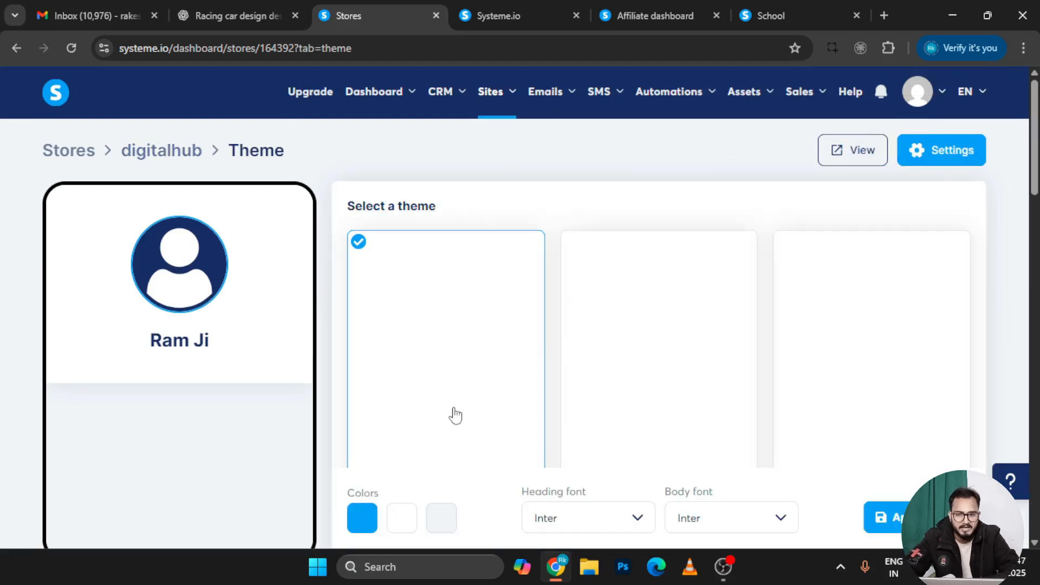
{"action": "scroll", "coordinate": [602, 420], "scroll_direction": "down", "scroll_amount": 9}
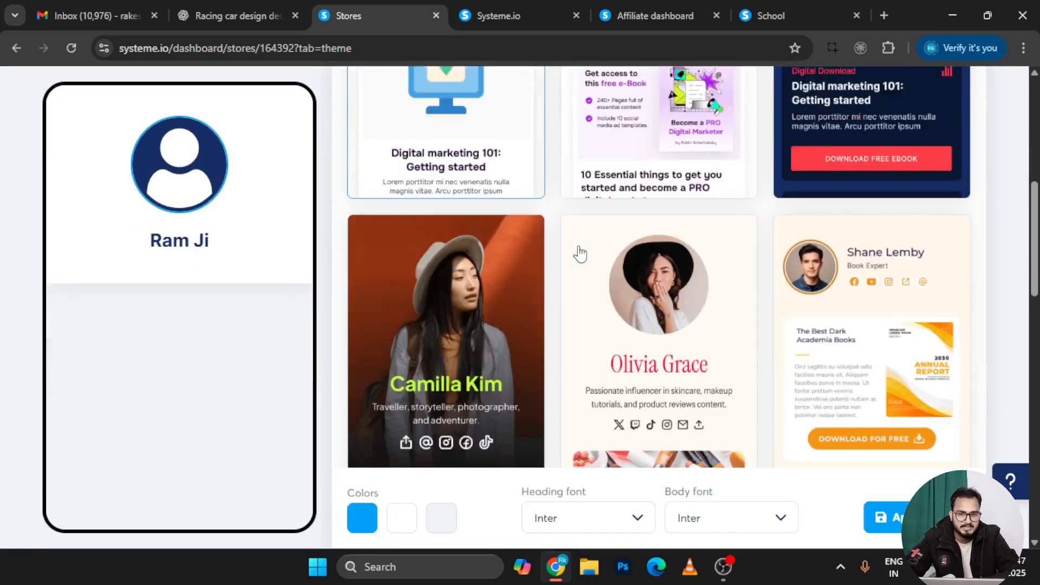
{"action": "scroll", "coordinate": [662, 173], "scroll_direction": "down", "scroll_amount": 14}
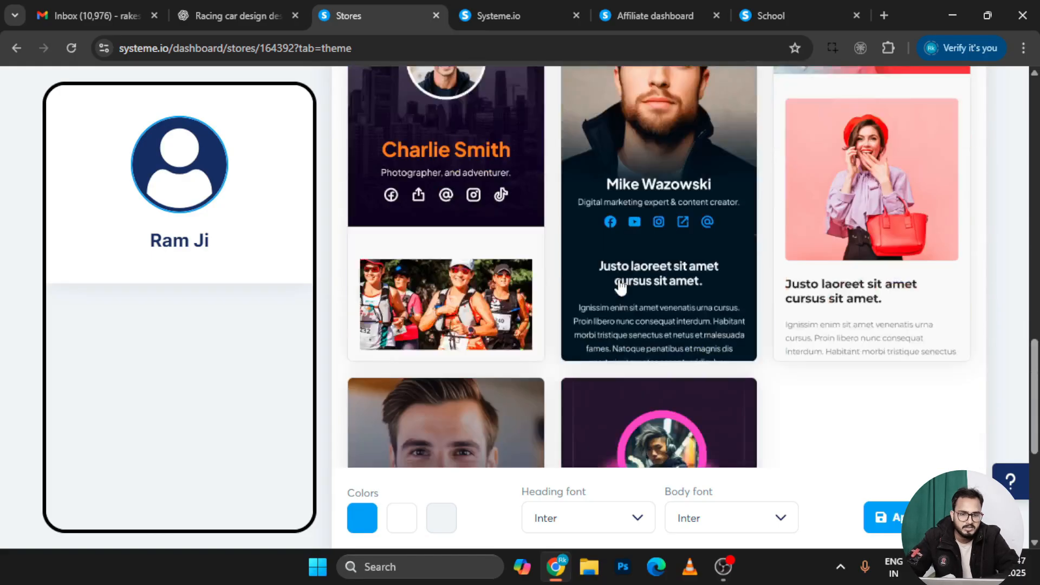
{"action": "scroll", "coordinate": [606, 269], "scroll_direction": "down", "scroll_amount": 3}
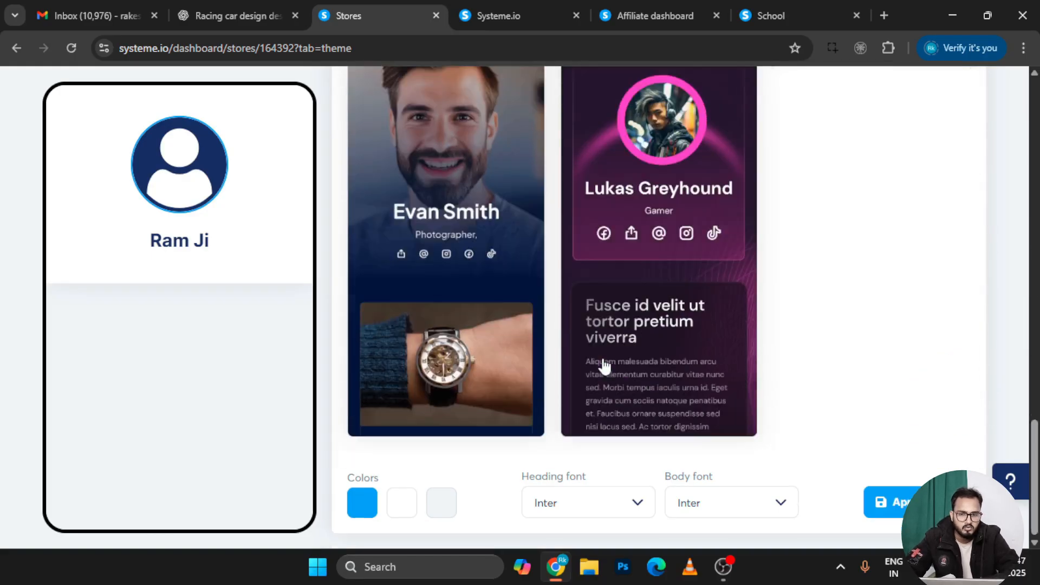
{"action": "left_click", "coordinate": [425, 256]}
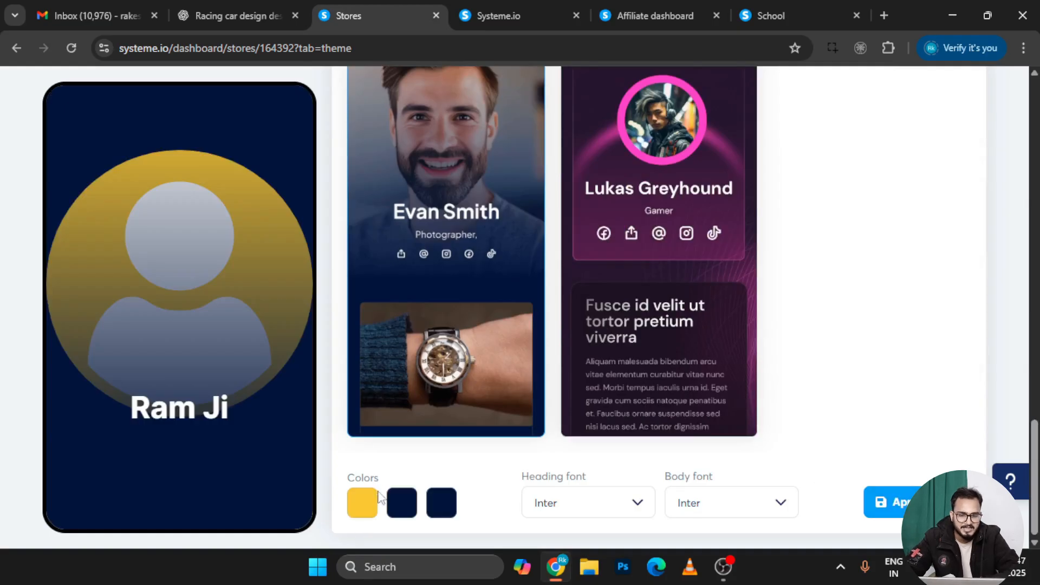
{"action": "left_click", "coordinate": [884, 503]}
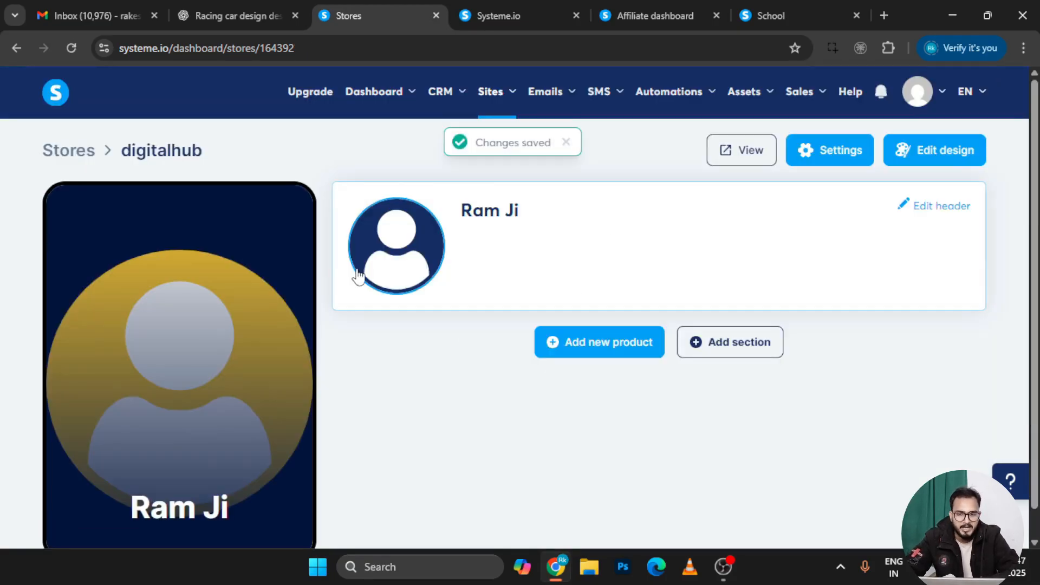
Open the store's Header settings and expand the extra social media link fields
{"action": "left_click", "coordinate": [937, 216]}
{"action": "scroll", "coordinate": [513, 457], "scroll_direction": "down", "scroll_amount": 2}
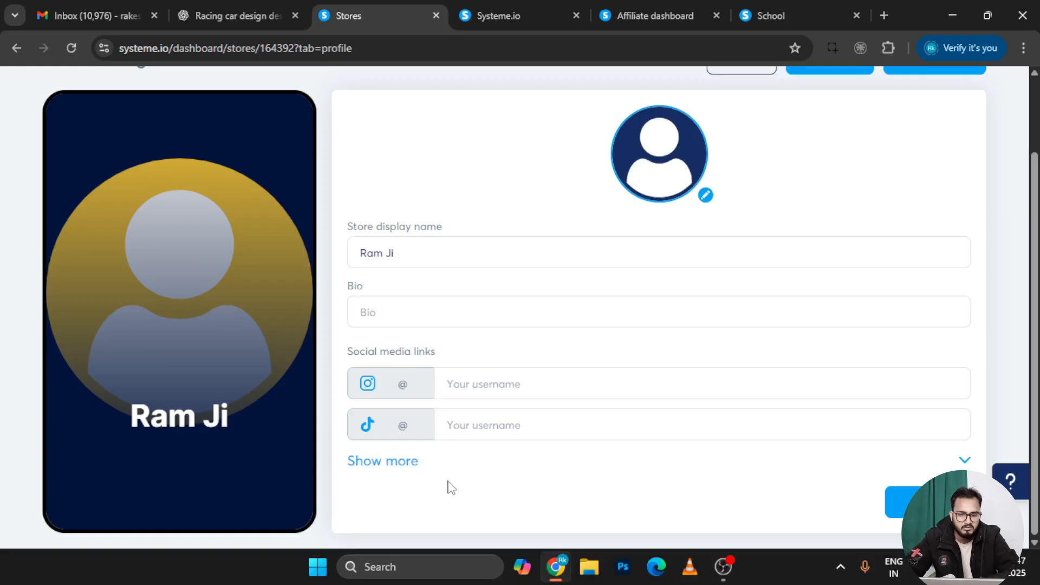
{"action": "left_click", "coordinate": [383, 461]}
{"action": "scroll", "coordinate": [379, 465], "scroll_direction": "down", "scroll_amount": 5}
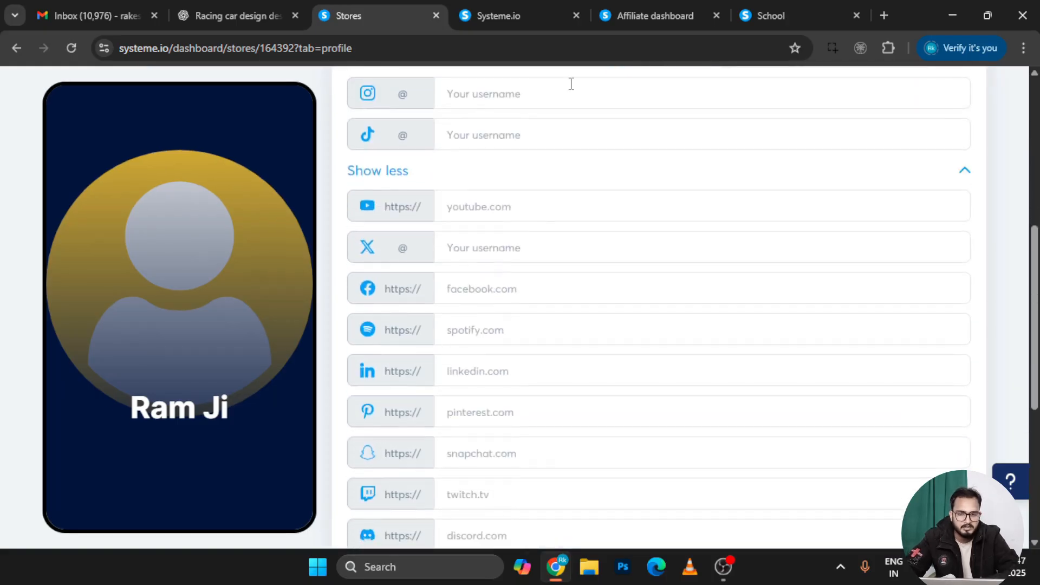
{"action": "scroll", "coordinate": [563, 362], "scroll_direction": "up", "scroll_amount": 7}
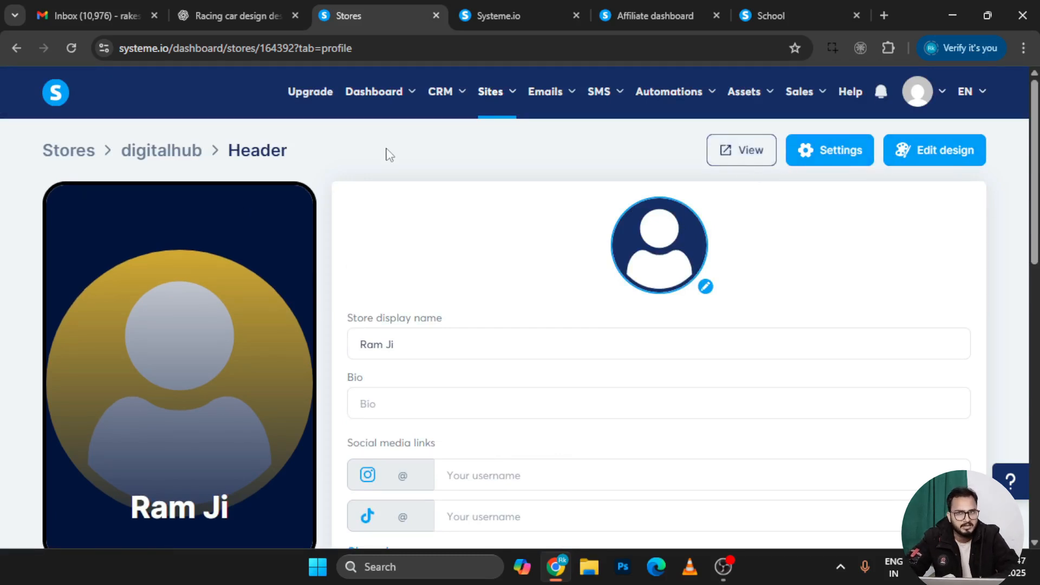
Go to Sites > Digital stores and open the digitalhub store
{"action": "left_click", "coordinate": [508, 97]}
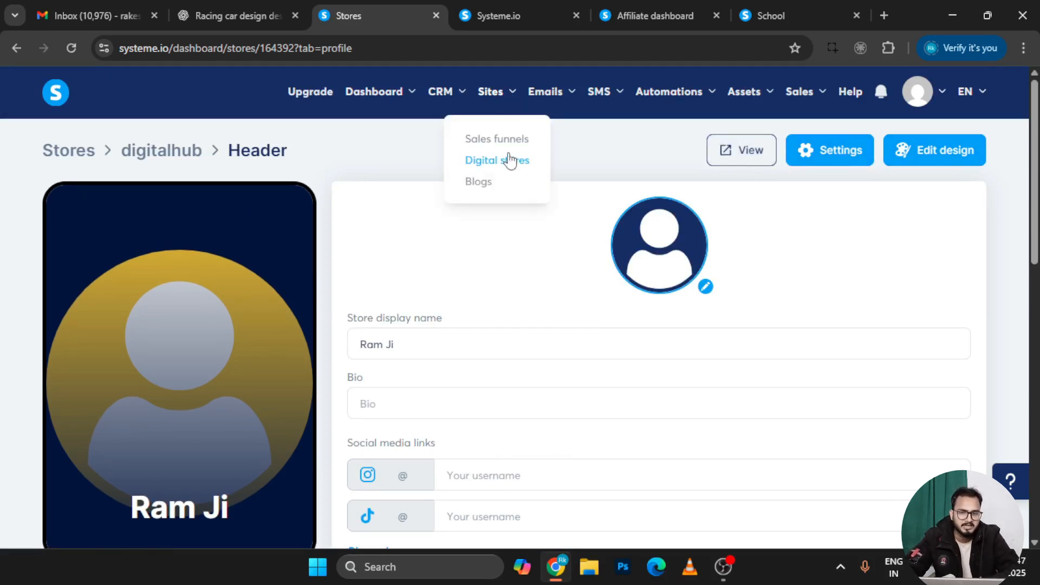
{"action": "left_click", "coordinate": [491, 163]}
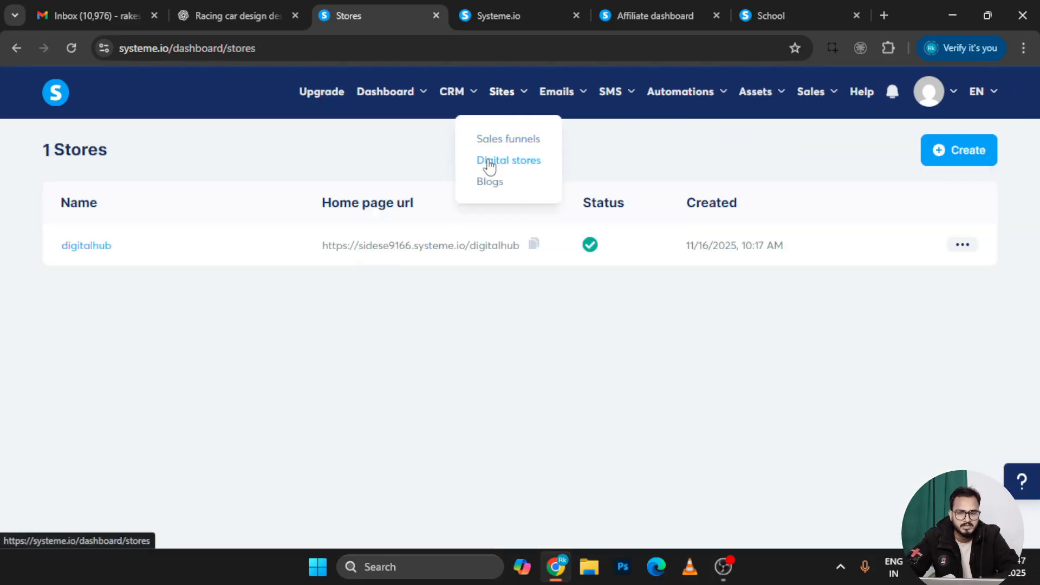
{"action": "left_click", "coordinate": [73, 248]}
{"action": "scroll", "coordinate": [473, 487], "scroll_direction": "down", "scroll_amount": 1}
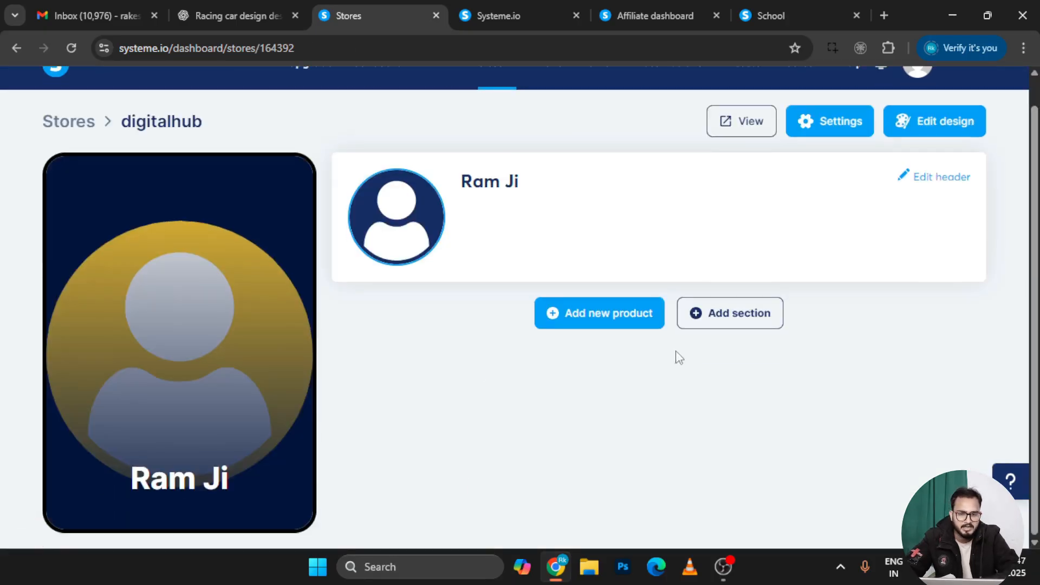
Add a new Sell a course product, titled My 12-week program by default
{"action": "left_click", "coordinate": [624, 329]}
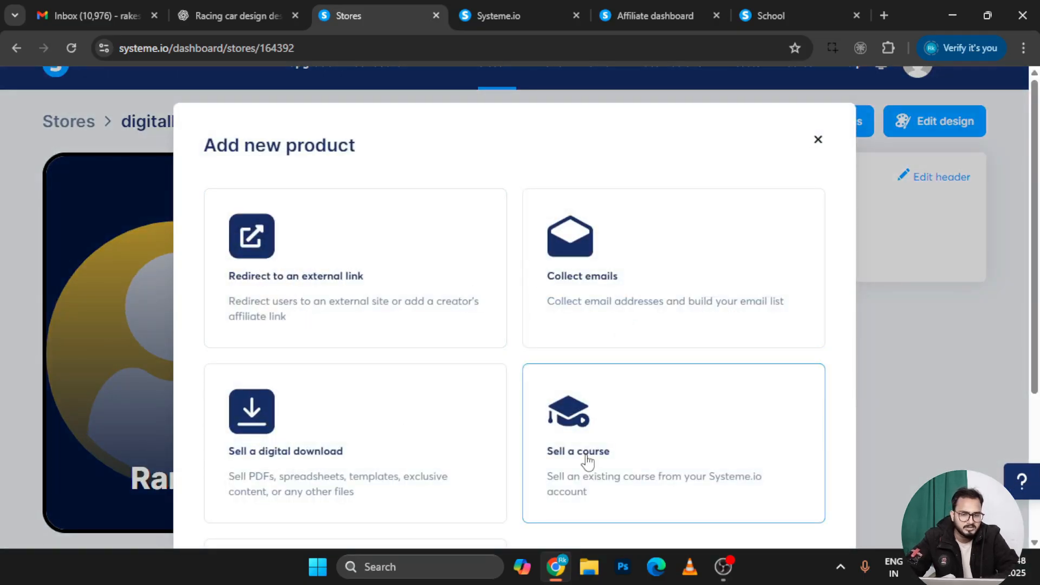
{"action": "scroll", "coordinate": [614, 287], "scroll_direction": "down", "scroll_amount": 4}
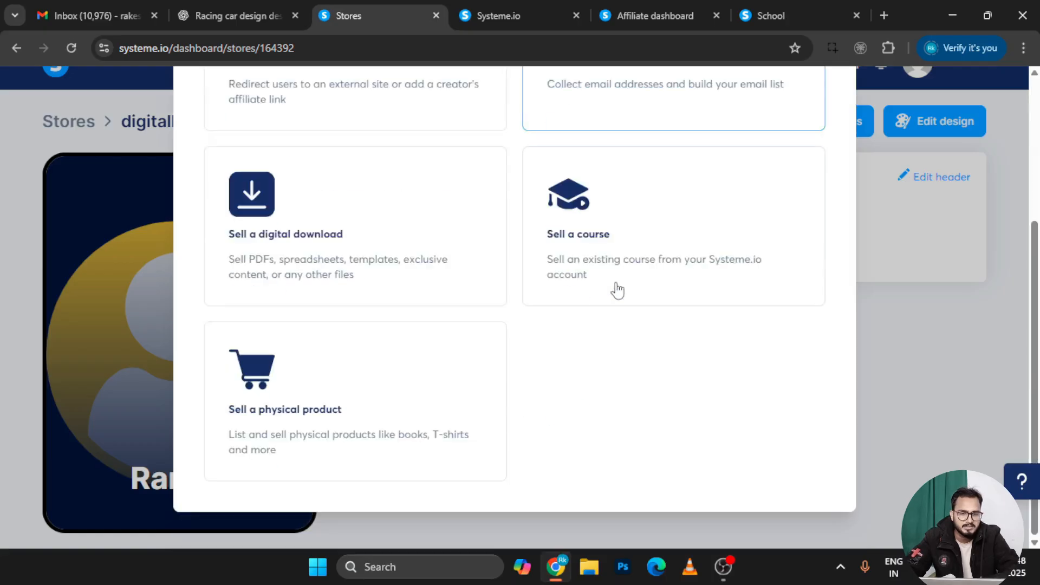
{"action": "scroll", "coordinate": [388, 407], "scroll_direction": "up", "scroll_amount": 2}
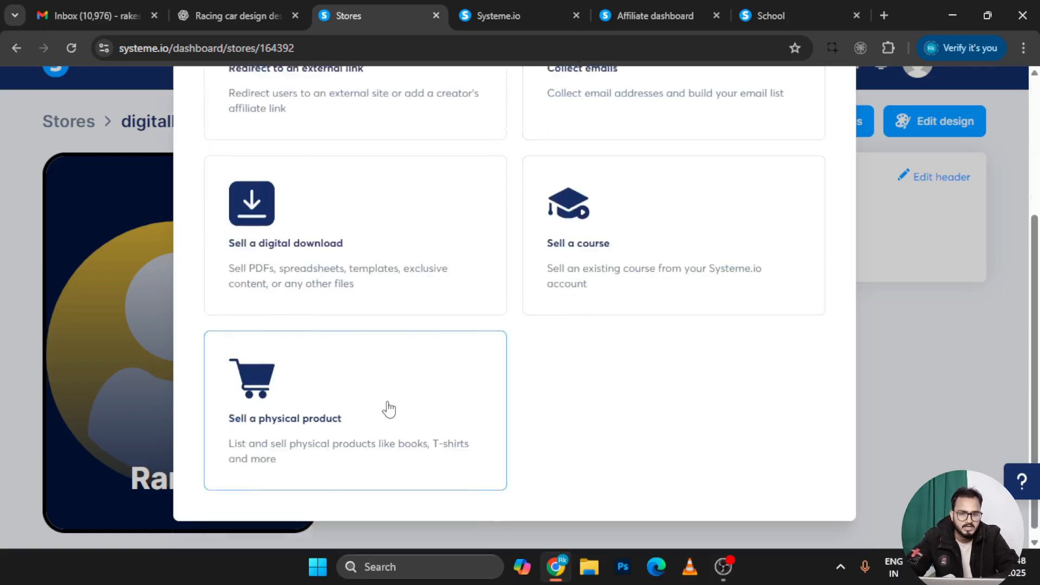
{"action": "left_click", "coordinate": [596, 345]}
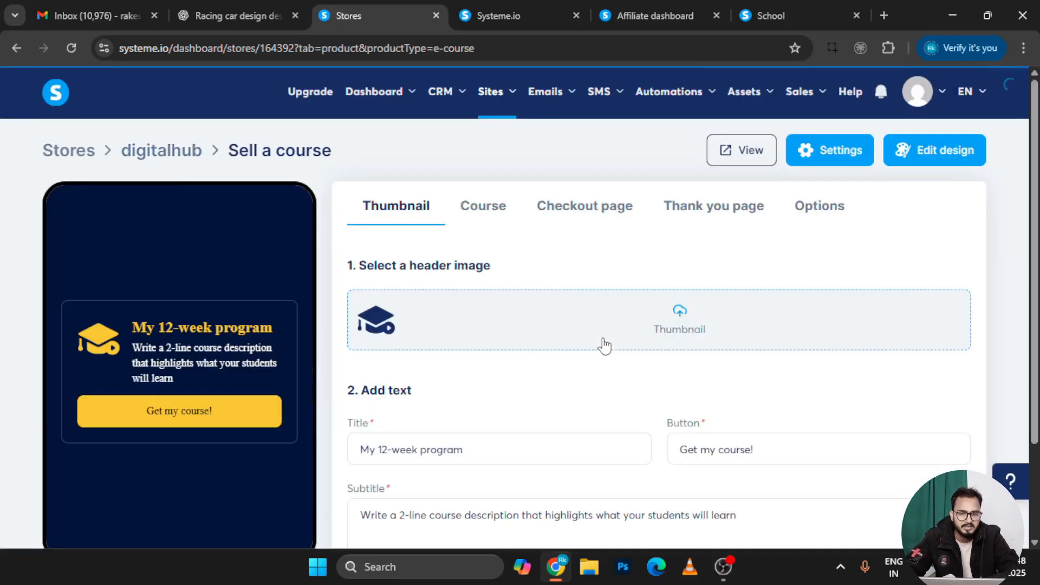
{"action": "scroll", "coordinate": [615, 413], "scroll_direction": "down", "scroll_amount": 2}
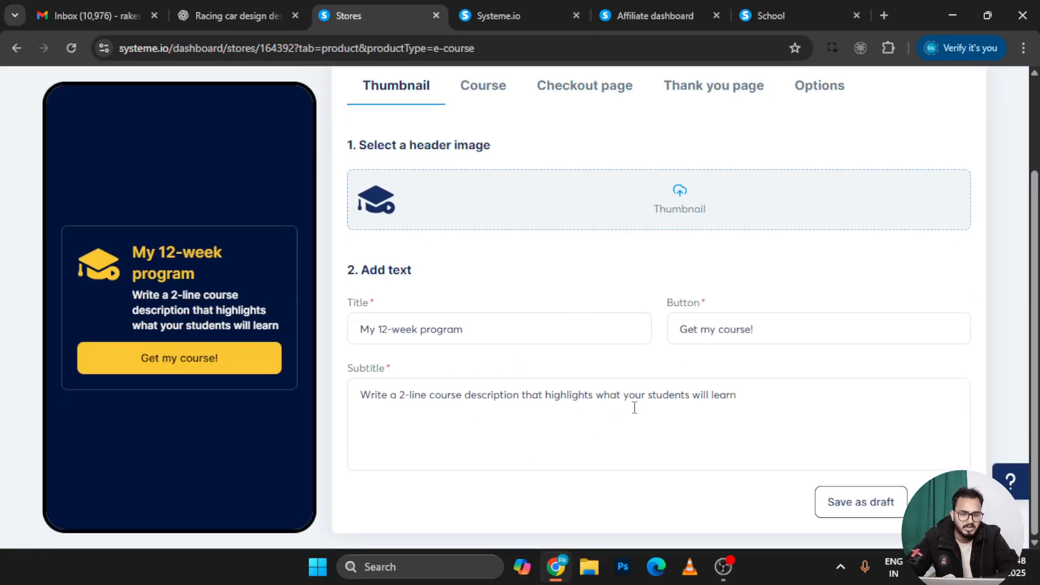
{"action": "scroll", "coordinate": [634, 407], "scroll_direction": "up", "scroll_amount": 2}
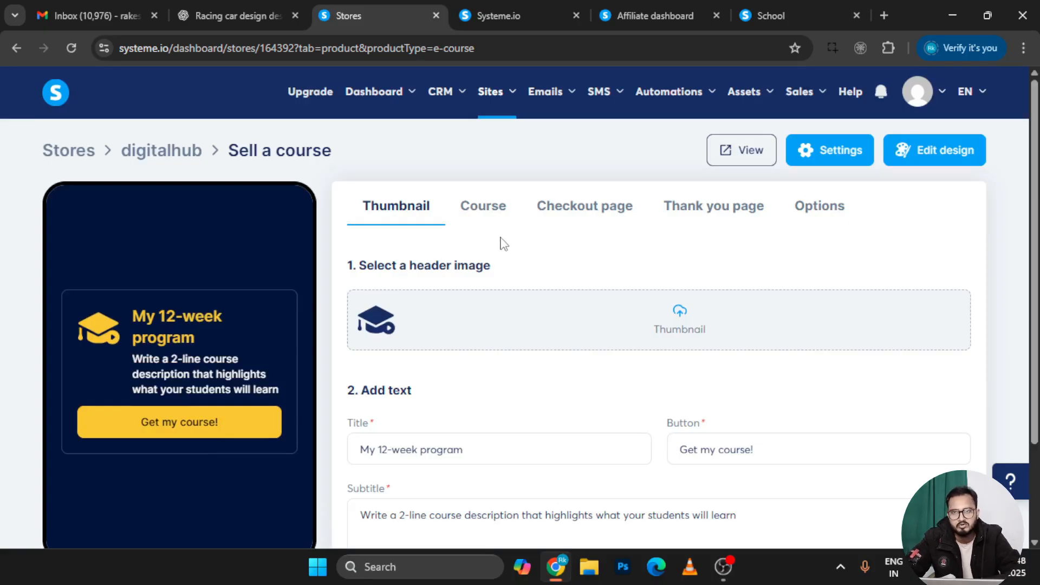
{"action": "mouse_move", "coordinate": [507, 102]}
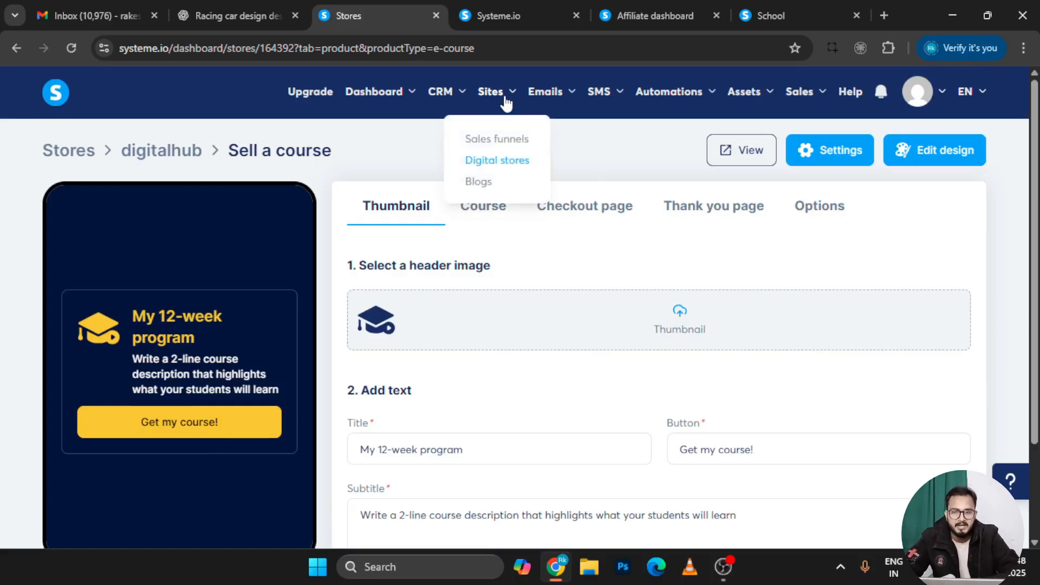
In Blogs, start a blog named 'sabxc dh' and close the form unsaved
{"action": "left_click", "coordinate": [496, 185]}
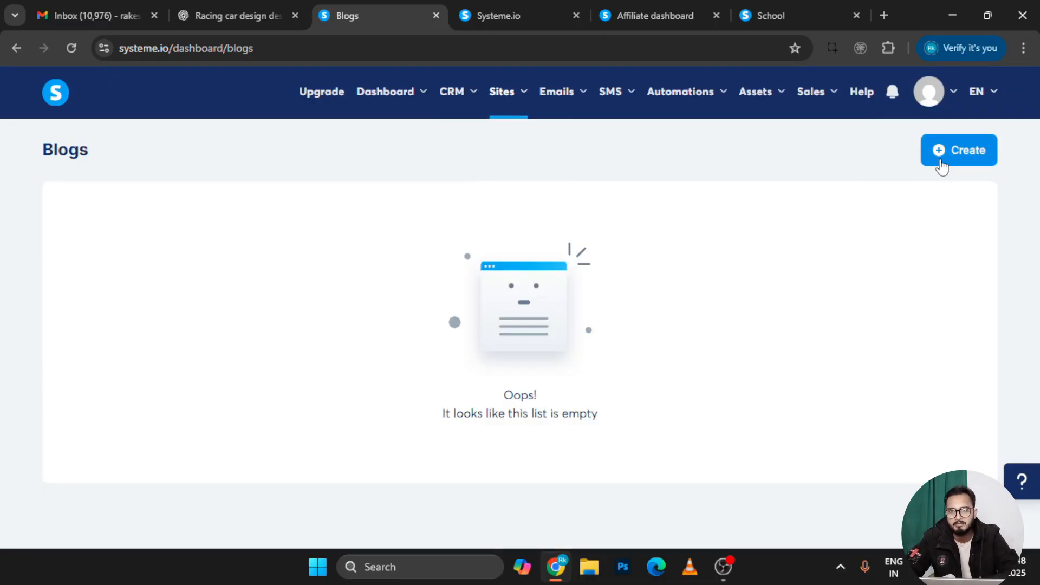
{"action": "left_click", "coordinate": [941, 160]}
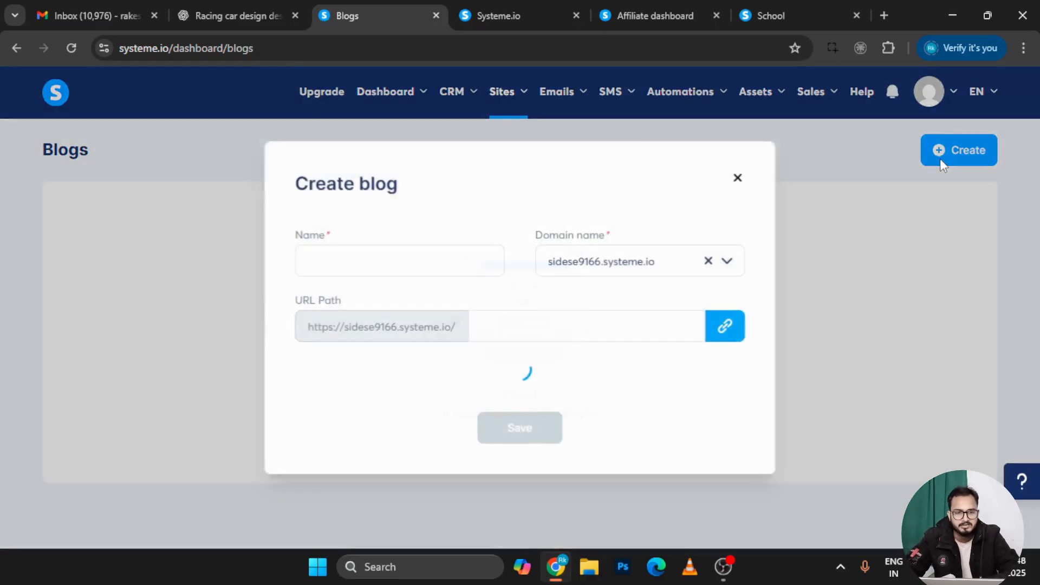
{"action": "left_click", "coordinate": [368, 227]}
{"action": "type", "text": "sabxc dh"}
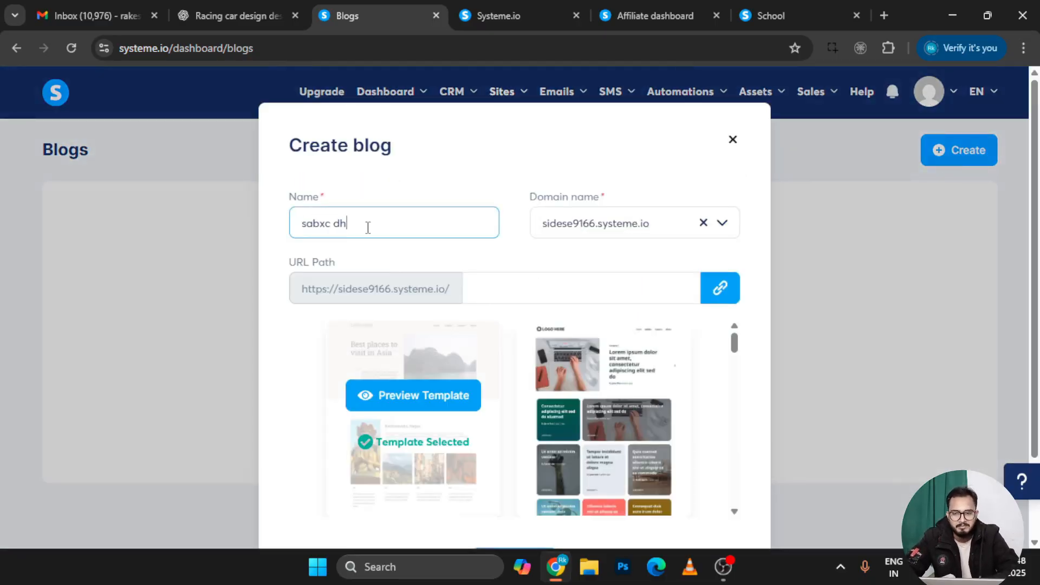
{"action": "scroll", "coordinate": [385, 392], "scroll_direction": "down", "scroll_amount": 10}
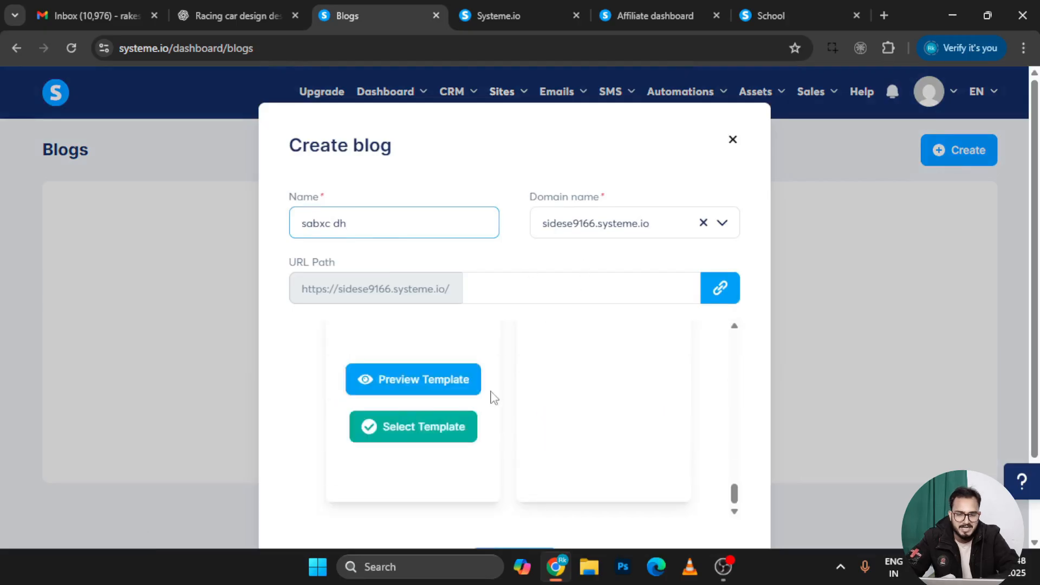
{"action": "left_click", "coordinate": [731, 142]}
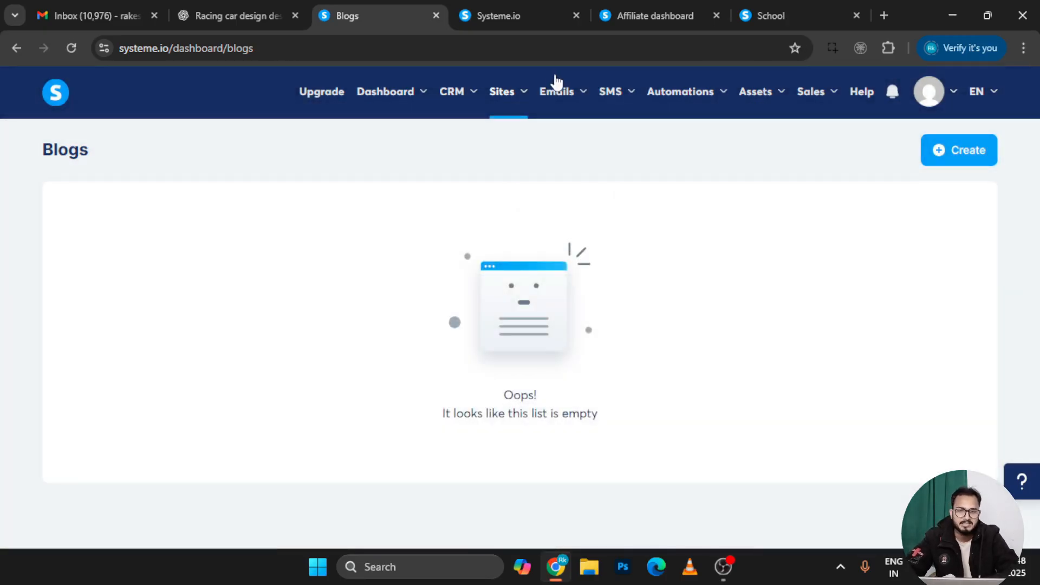
{"action": "mouse_move", "coordinate": [576, 97]}
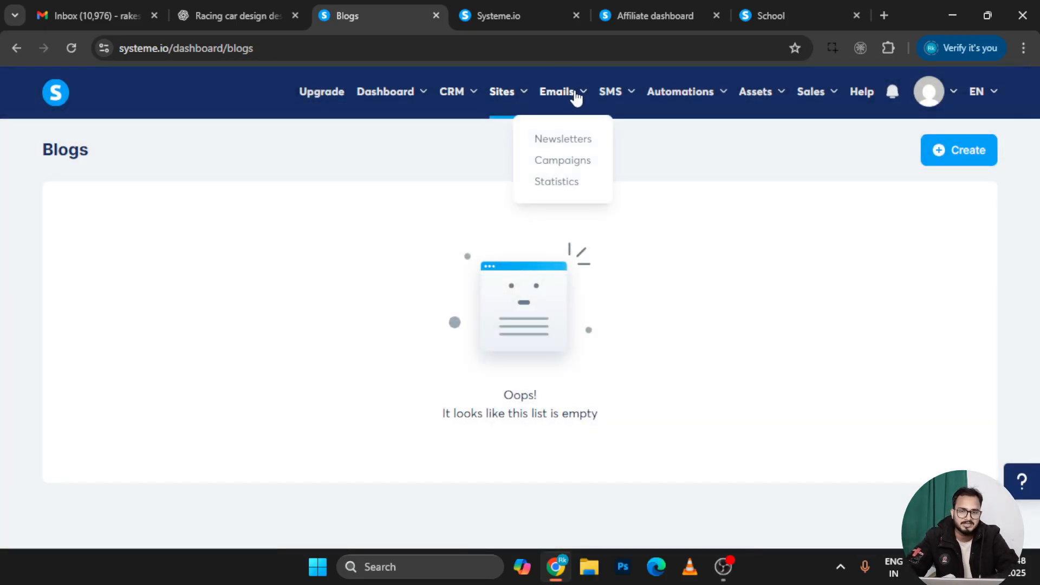
Open Newsletters and close a new newsletter form without saving
{"action": "left_click", "coordinate": [576, 140]}
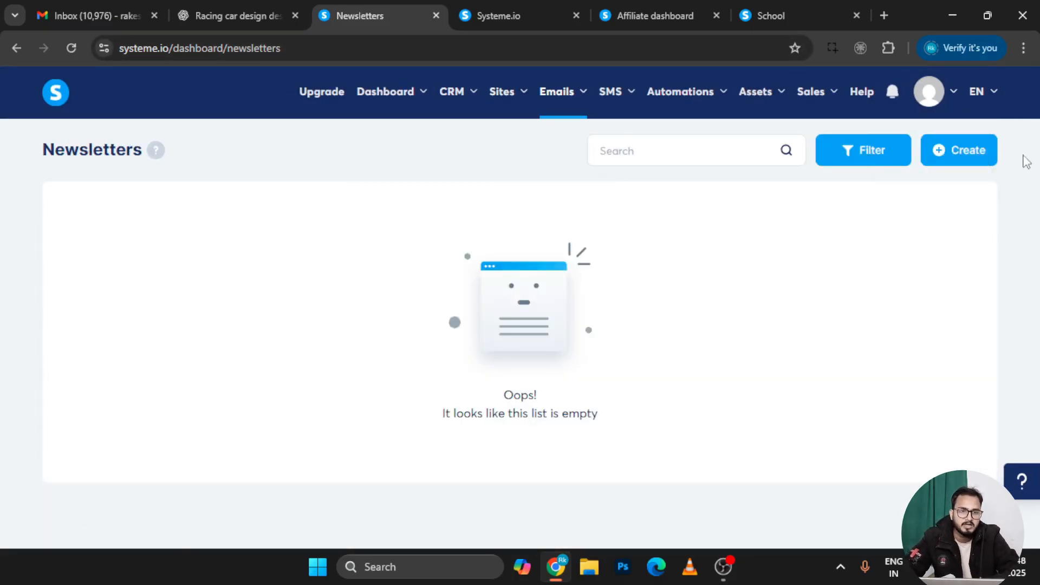
{"action": "left_click", "coordinate": [956, 157]}
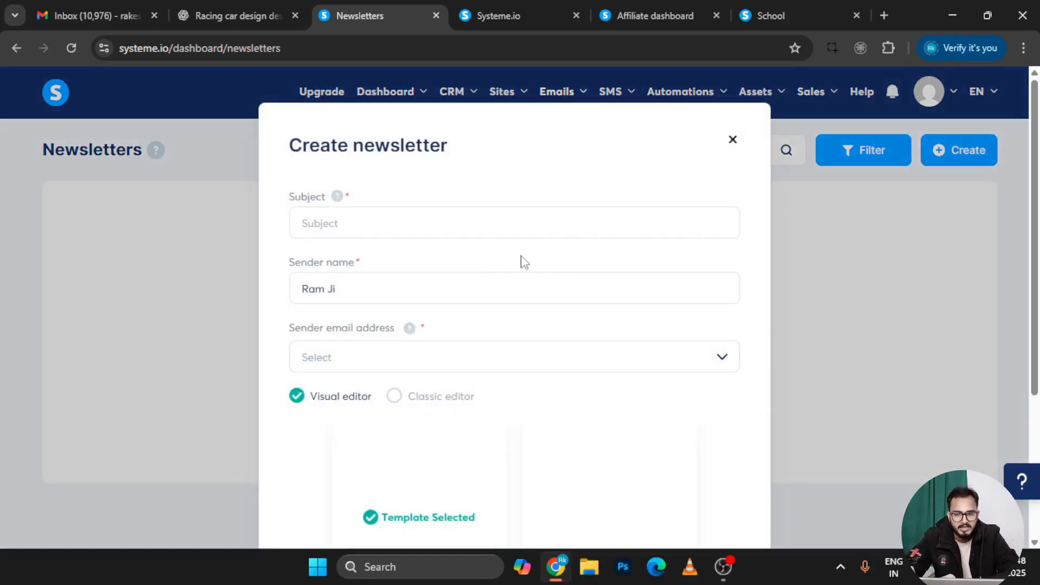
{"action": "scroll", "coordinate": [402, 507], "scroll_direction": "down", "scroll_amount": 4}
{"action": "scroll", "coordinate": [479, 298], "scroll_direction": "up", "scroll_amount": 4}
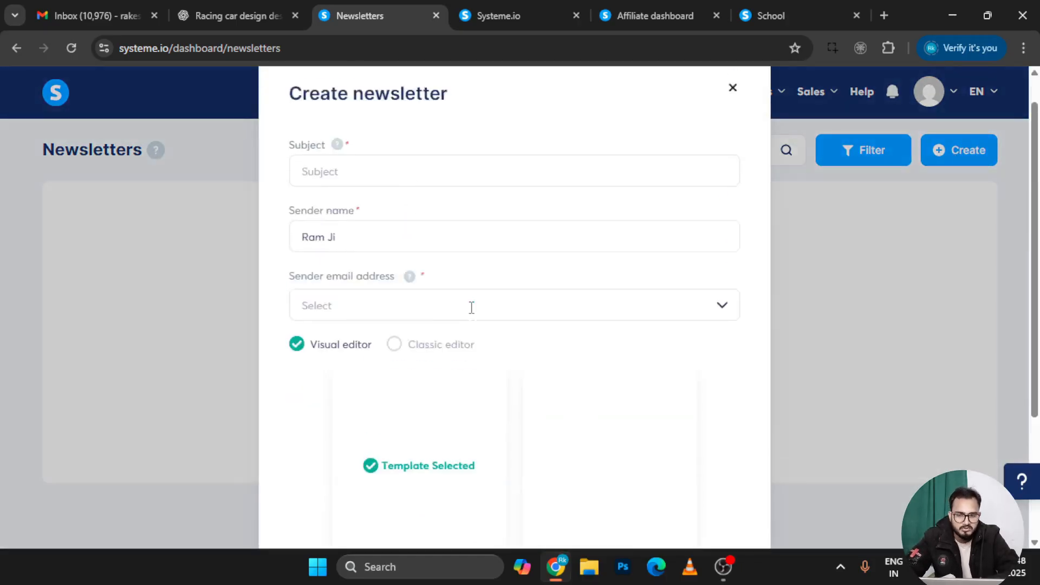
{"action": "left_click", "coordinate": [735, 142]}
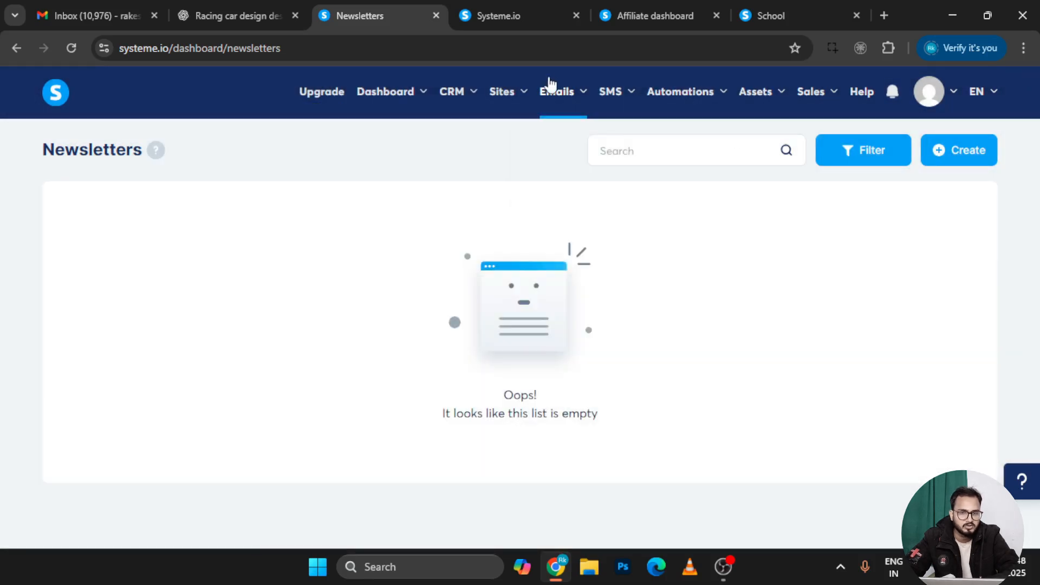
Open Campaigns and close a new campaign form without saving
{"action": "mouse_move", "coordinate": [514, 101]}
{"action": "mouse_move", "coordinate": [564, 93]}
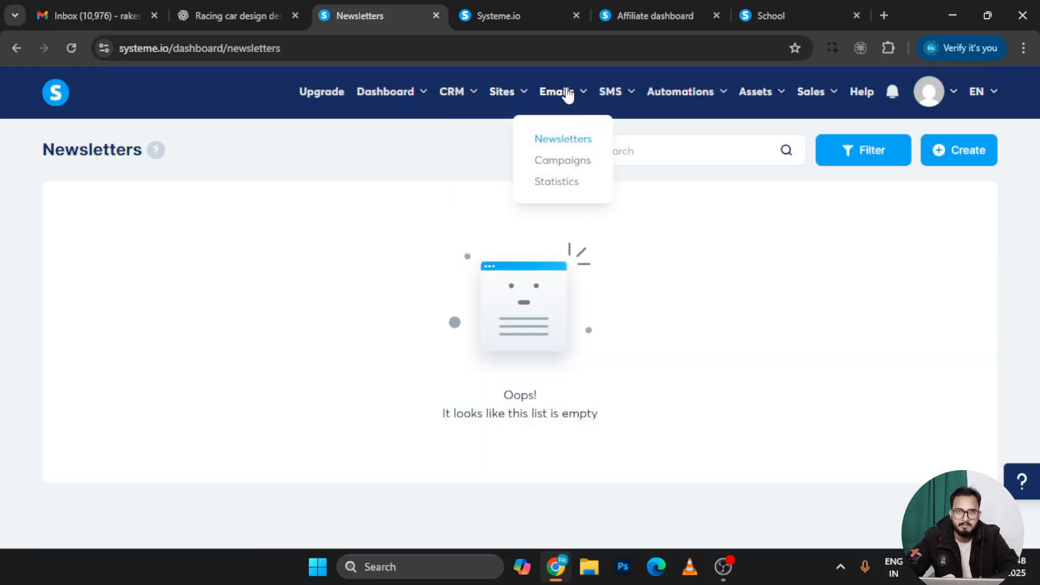
{"action": "left_click", "coordinate": [562, 168]}
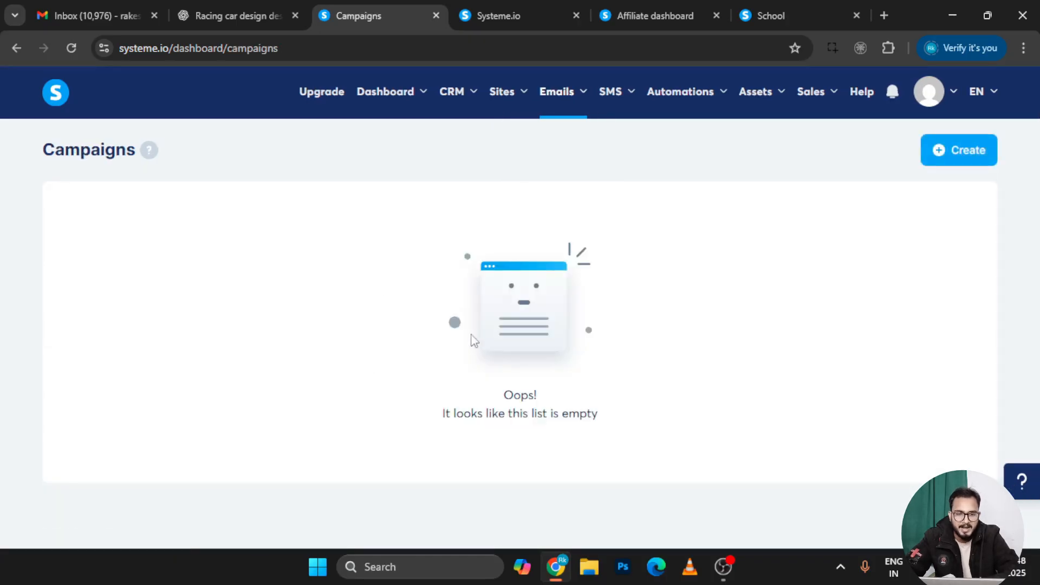
{"action": "left_click", "coordinate": [968, 152]}
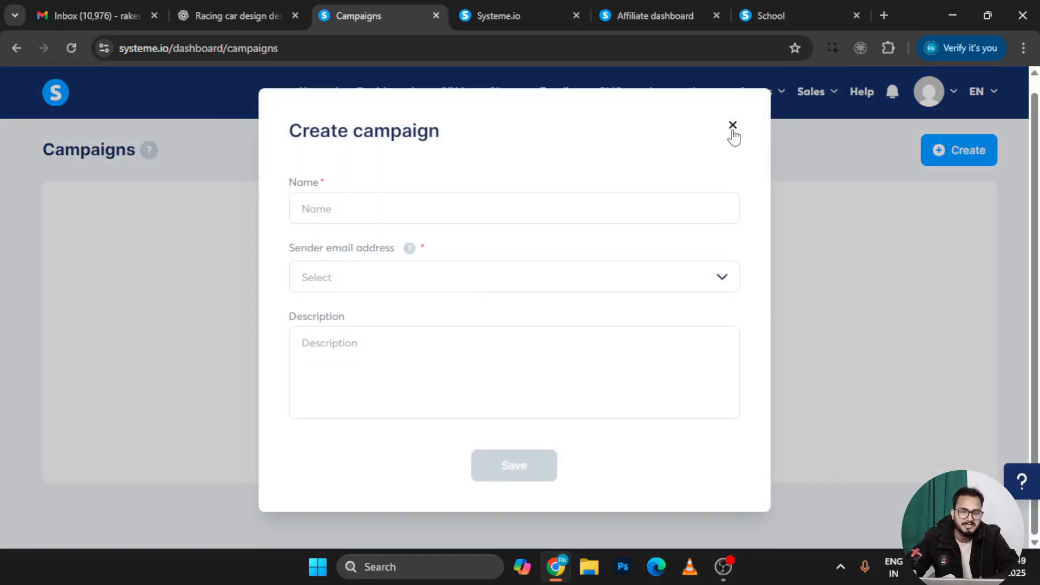
{"action": "left_click", "coordinate": [731, 128]}
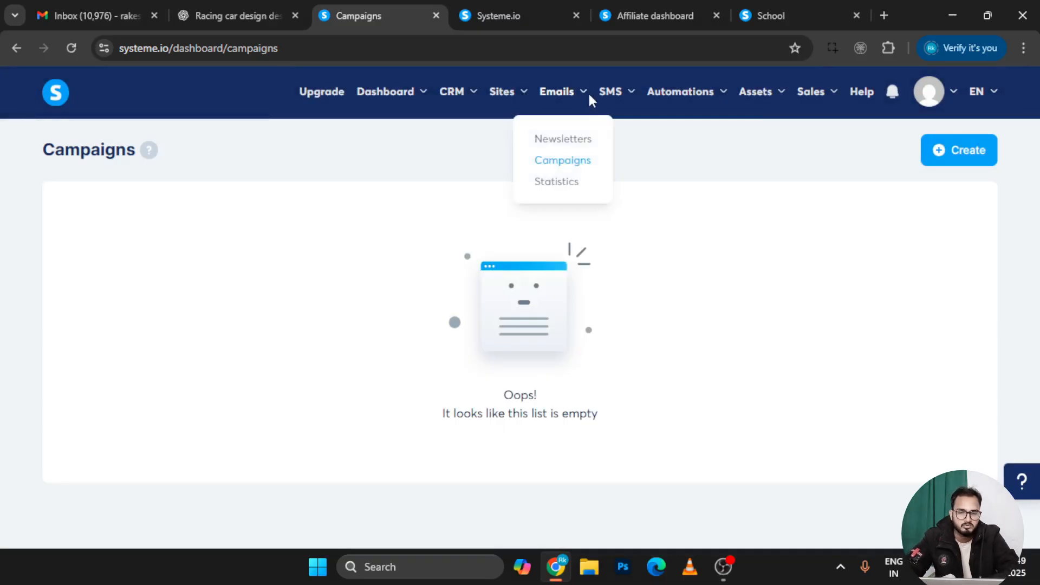
View Email statistics: 0 emails sent, 0.0% average open rate
{"action": "mouse_move", "coordinate": [588, 103]}
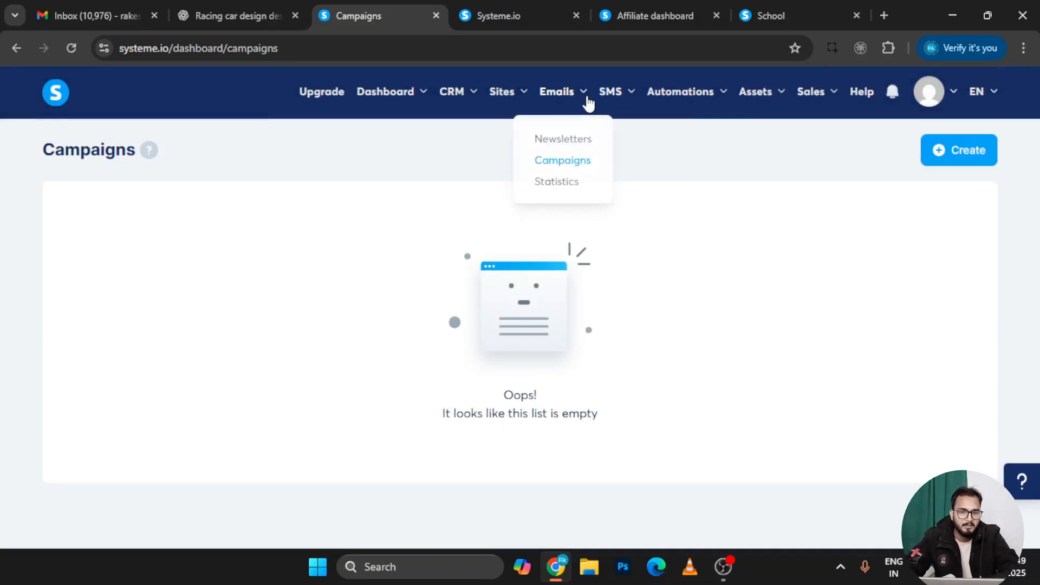
{"action": "left_click", "coordinate": [561, 190]}
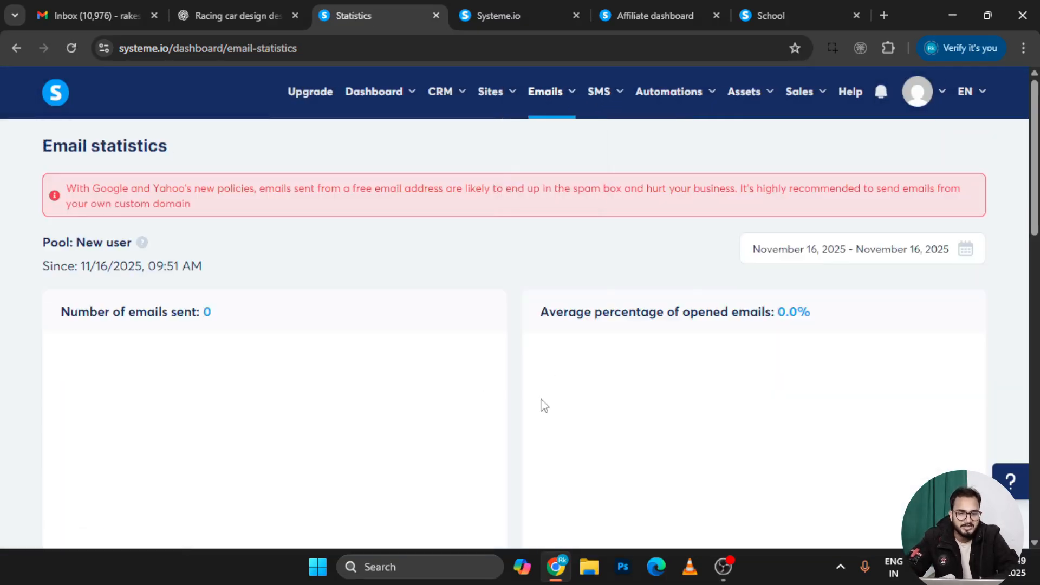
{"action": "scroll", "coordinate": [541, 404], "scroll_direction": "down", "scroll_amount": 6}
{"action": "scroll", "coordinate": [541, 404], "scroll_direction": "up", "scroll_amount": 6}
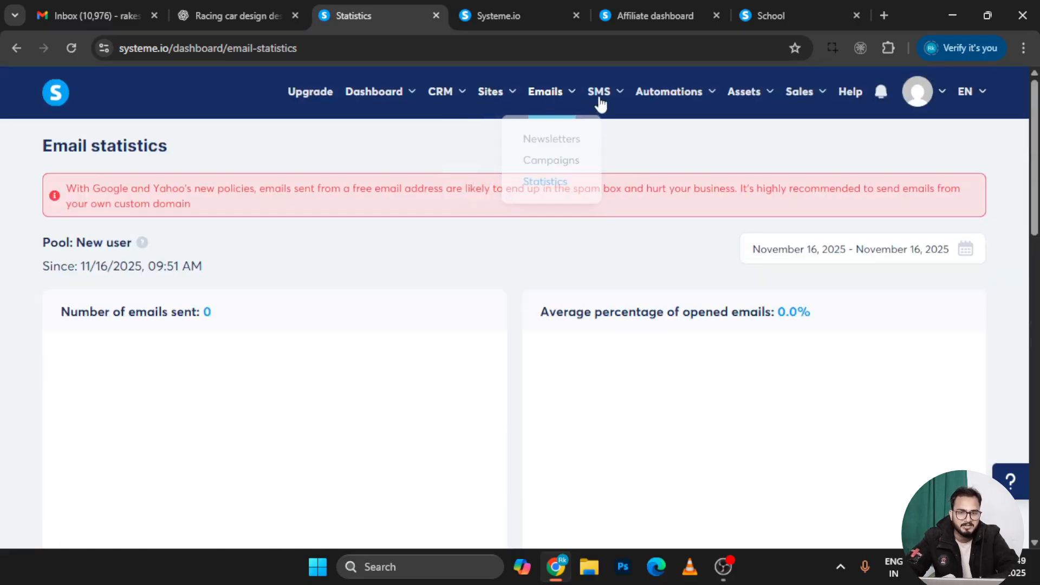
Go to SMS Templates and open a new SMS template form
{"action": "mouse_move", "coordinate": [620, 103]}
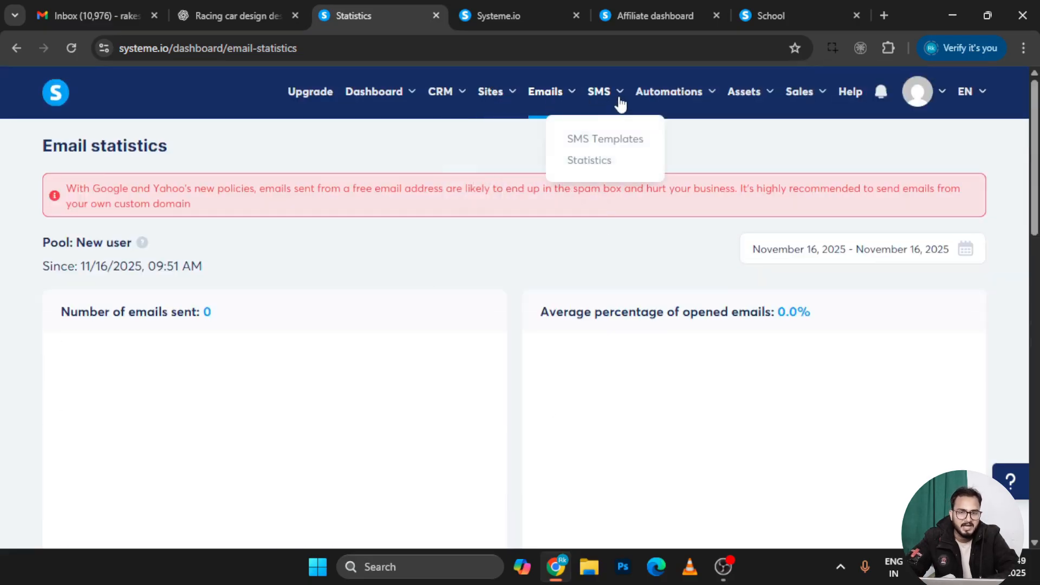
{"action": "left_click", "coordinate": [619, 141]}
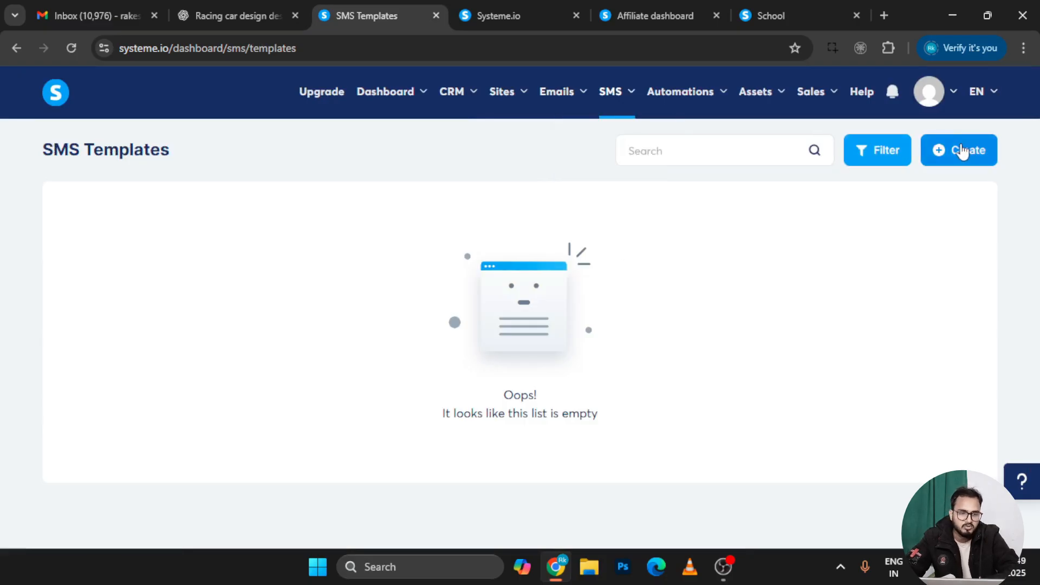
{"action": "left_click", "coordinate": [962, 153]}
{"action": "scroll", "coordinate": [567, 386], "scroll_direction": "down", "scroll_amount": 2}
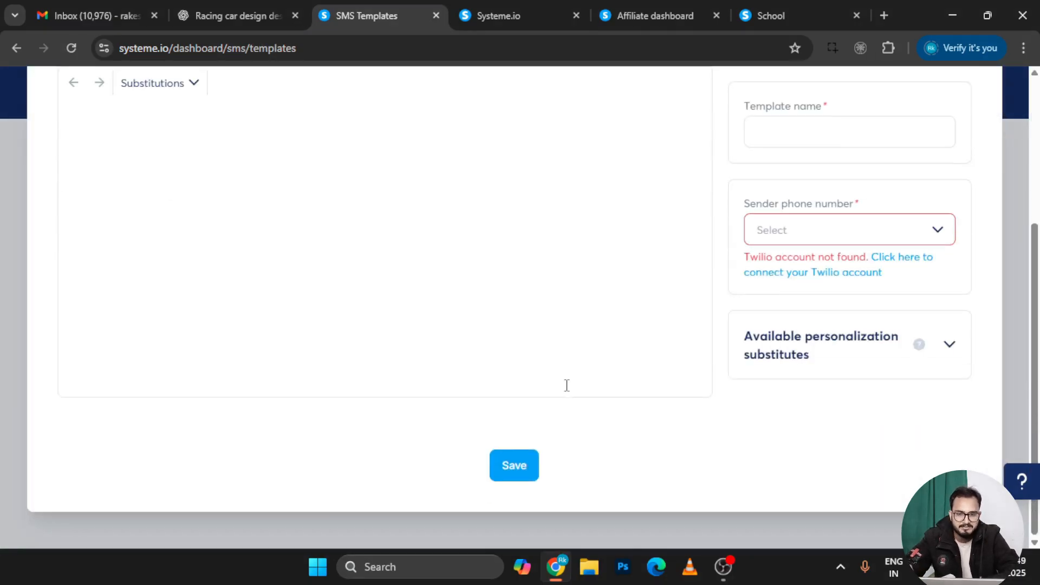
{"action": "scroll", "coordinate": [419, 283], "scroll_direction": "up", "scroll_amount": 2}
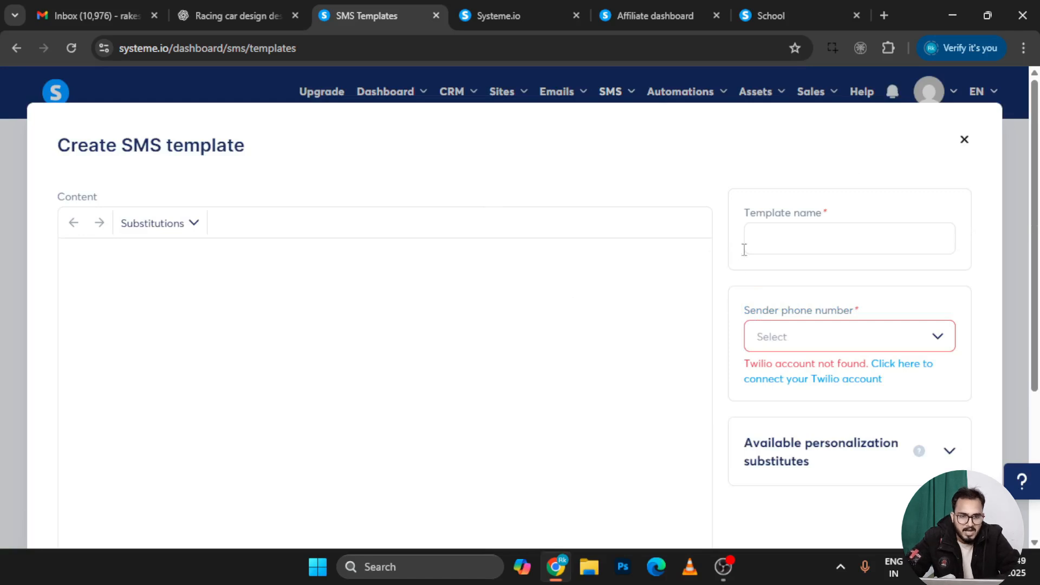
Find the sender phone number list empty, then close the form unsaved
{"action": "left_click", "coordinate": [773, 239]}
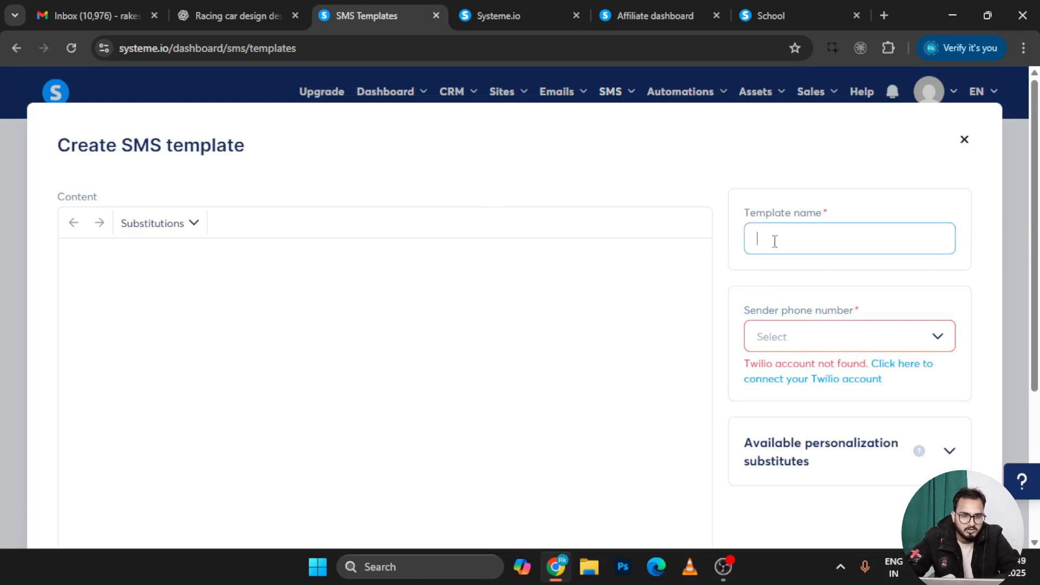
{"action": "left_click", "coordinate": [791, 336]}
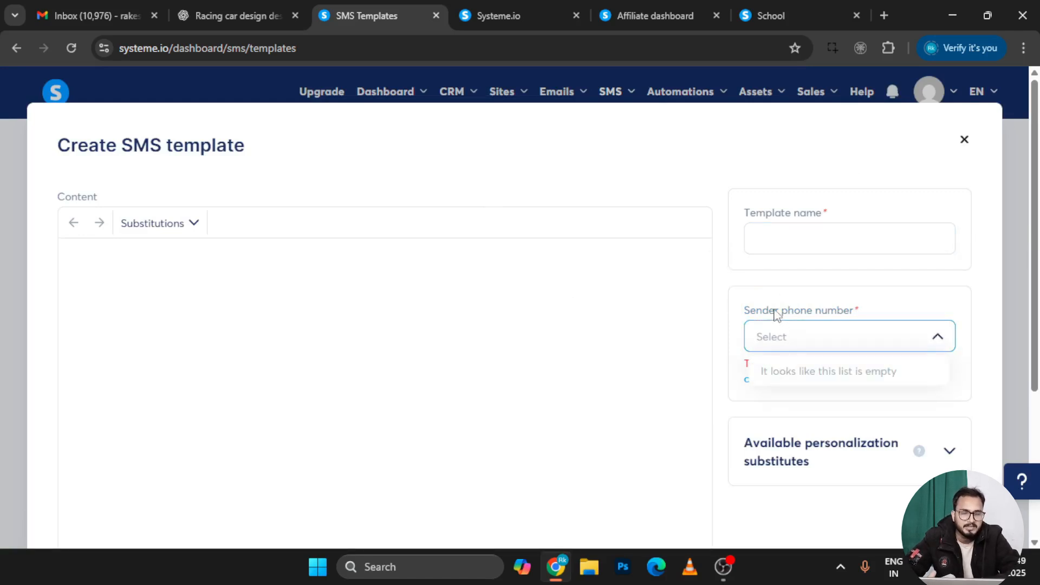
{"action": "left_click", "coordinate": [776, 312]}
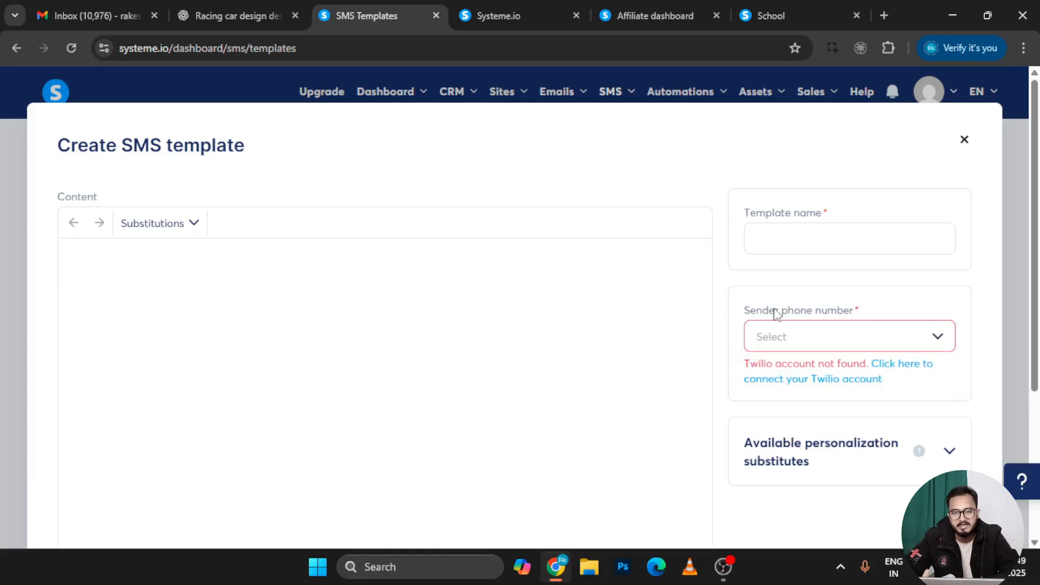
{"action": "left_click", "coordinate": [781, 337]}
{"action": "left_click", "coordinate": [715, 413]}
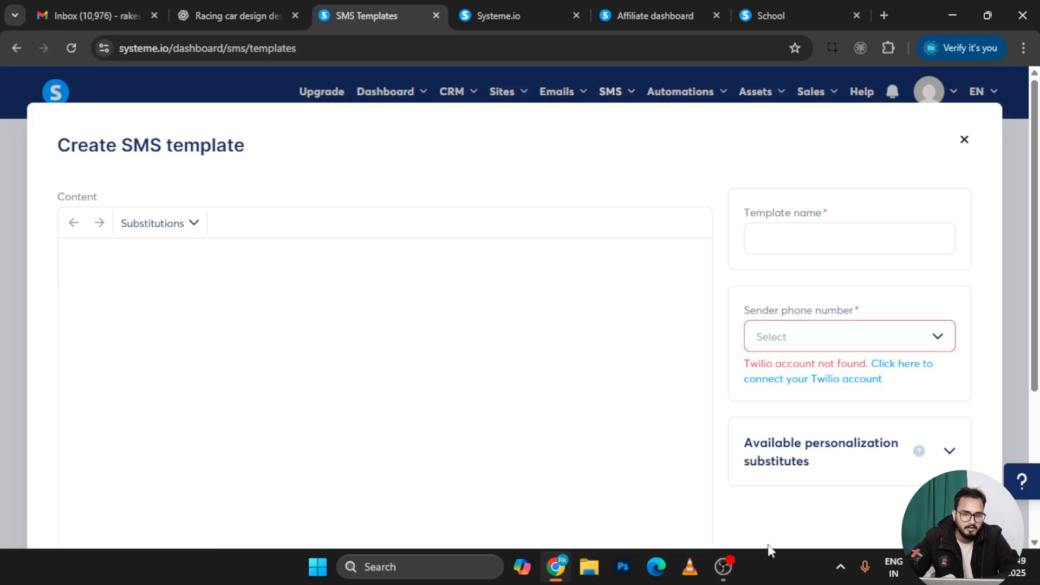
{"action": "scroll", "coordinate": [601, 445], "scroll_direction": "down", "scroll_amount": 2}
{"action": "scroll", "coordinate": [657, 309], "scroll_direction": "up", "scroll_amount": 2}
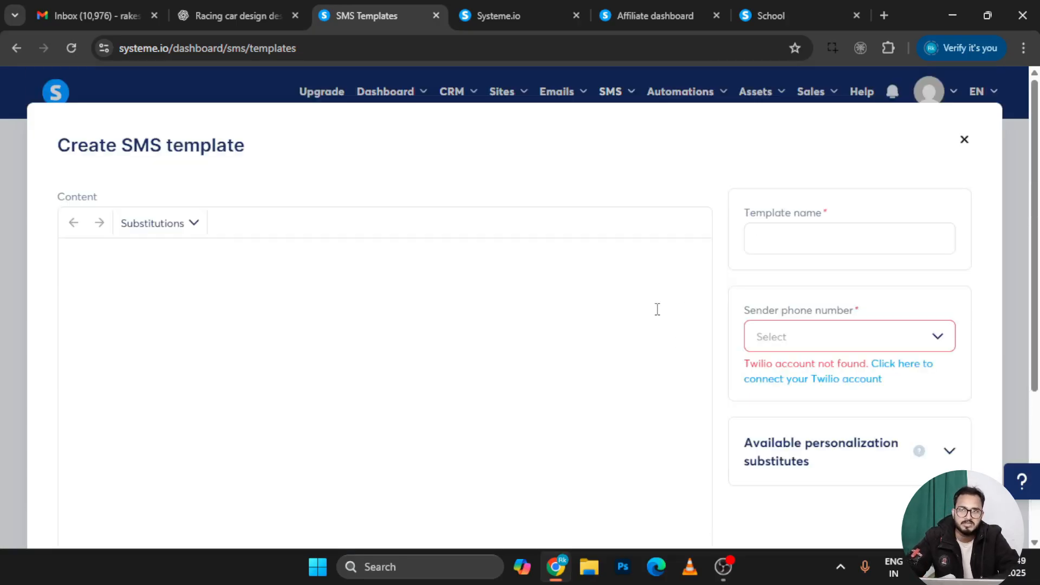
{"action": "left_click", "coordinate": [964, 141]}
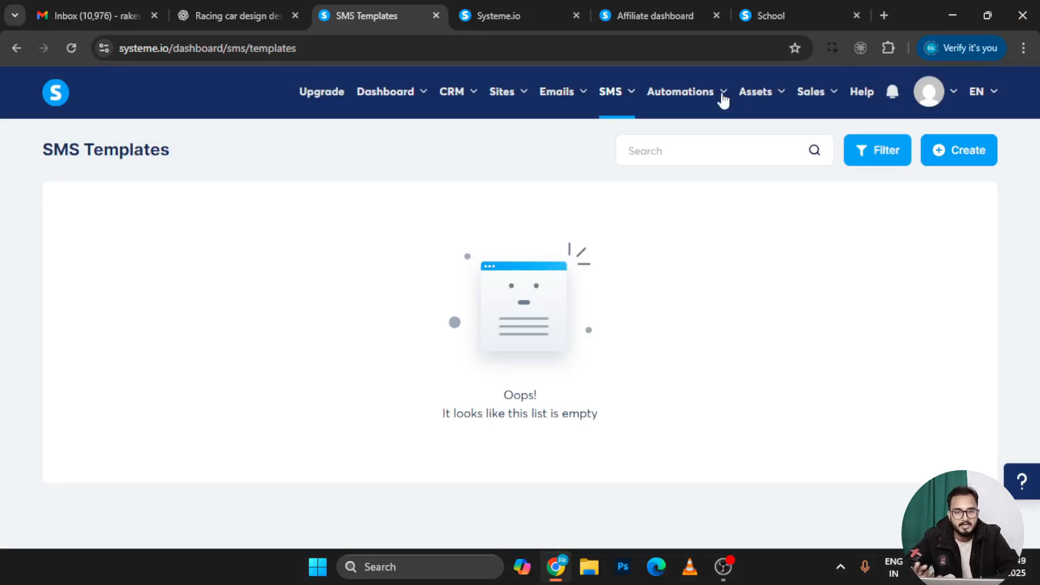
Open SMS Statistics and review it: 0 sent messages, 0.0% delivered, 0.0% failed
{"action": "mouse_move", "coordinate": [619, 105]}
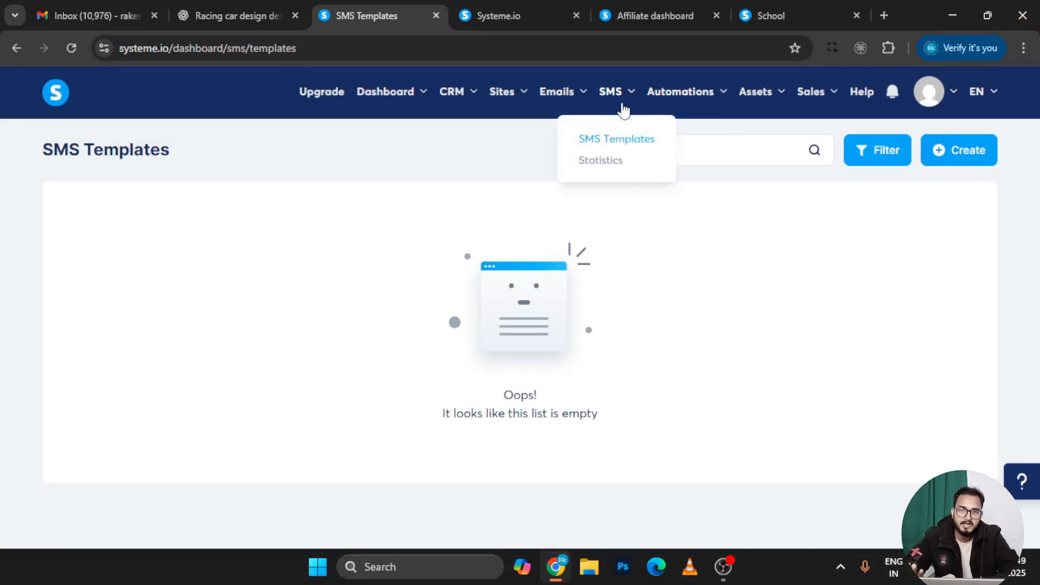
{"action": "left_click", "coordinate": [614, 163]}
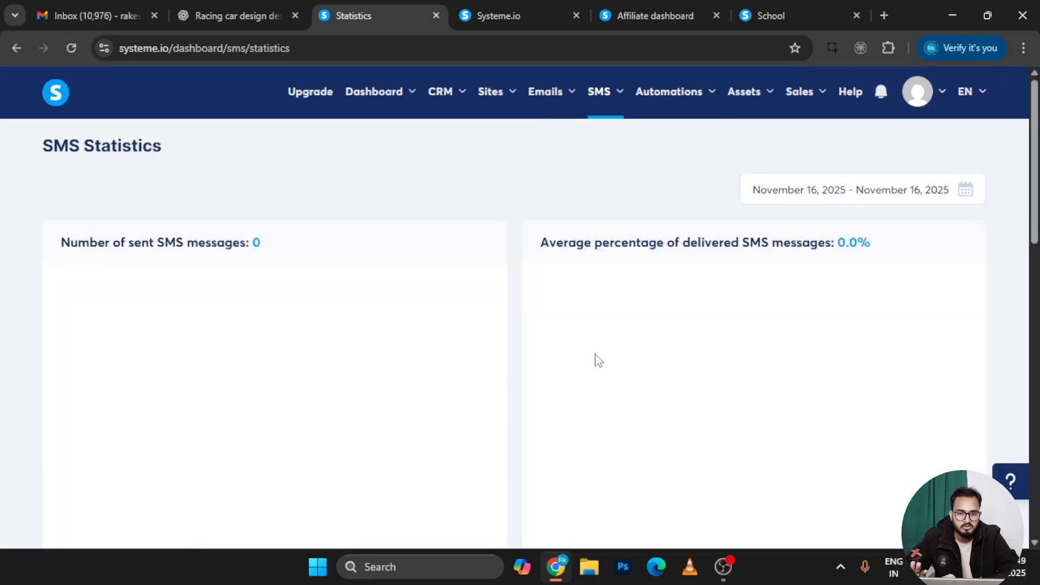
{"action": "scroll", "coordinate": [594, 358], "scroll_direction": "down", "scroll_amount": 5}
{"action": "scroll", "coordinate": [596, 358], "scroll_direction": "up", "scroll_amount": 5}
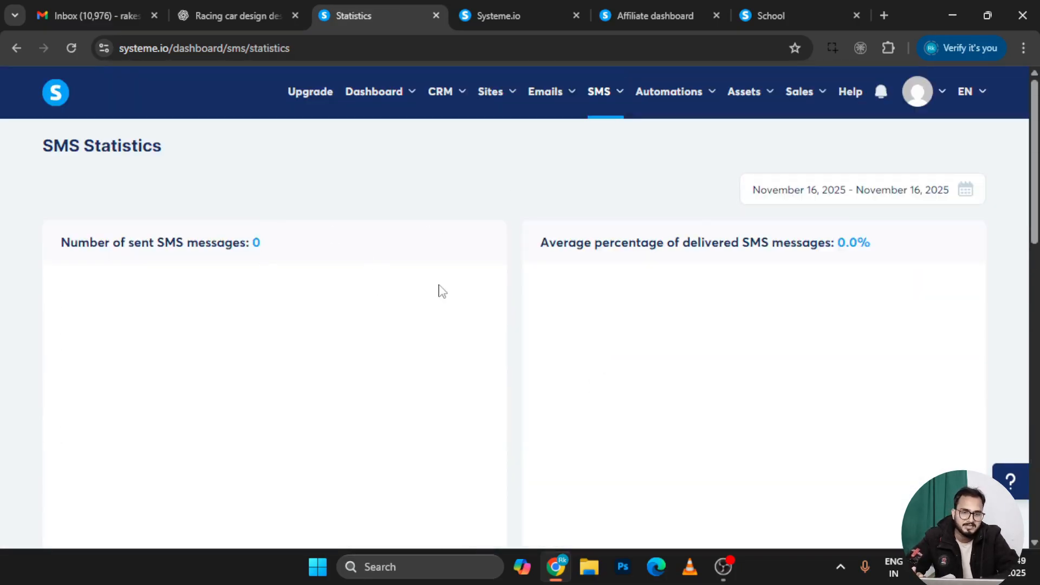
{"action": "scroll", "coordinate": [673, 267], "scroll_direction": "down", "scroll_amount": 8}
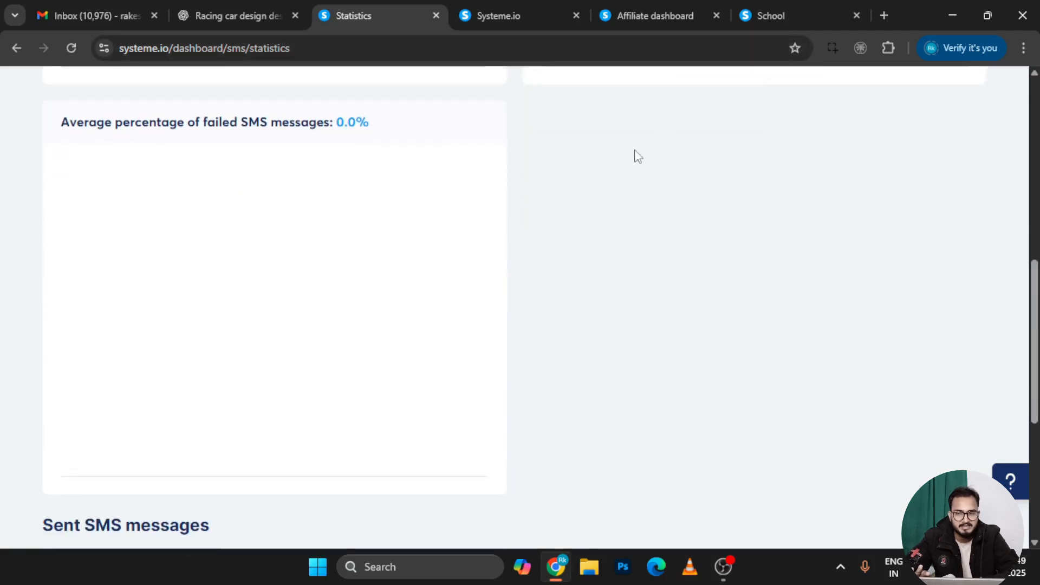
{"action": "scroll", "coordinate": [442, 199], "scroll_direction": "up", "scroll_amount": 4}
{"action": "scroll", "coordinate": [331, 368], "scroll_direction": "down", "scroll_amount": 7}
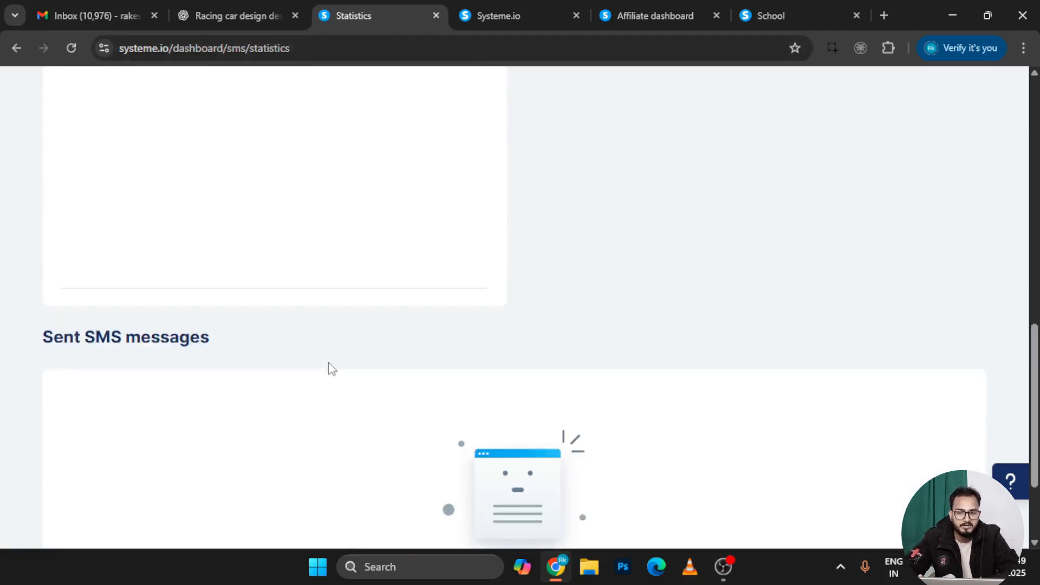
{"action": "scroll", "coordinate": [332, 369], "scroll_direction": "down", "scroll_amount": 3}
{"action": "scroll", "coordinate": [528, 315], "scroll_direction": "up", "scroll_amount": 10}
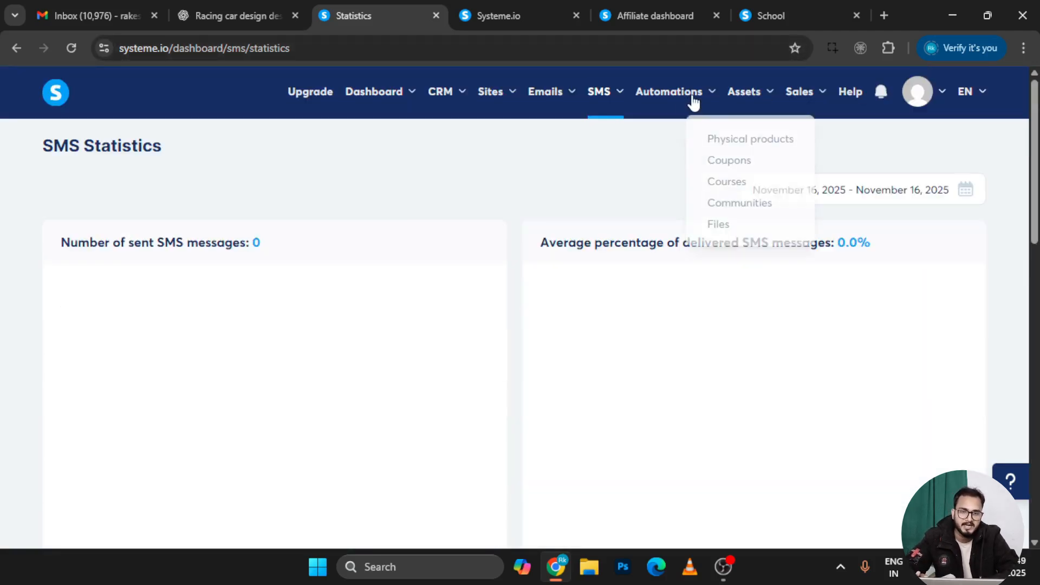
{"action": "mouse_move", "coordinate": [684, 102]}
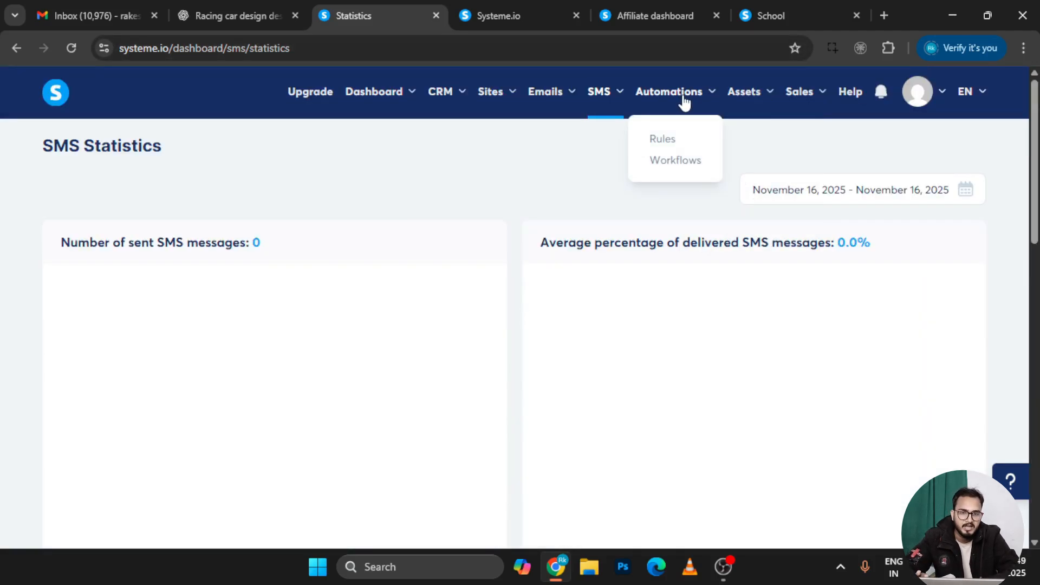
From the empty Automation Rules list, start a new rule with no trigger or action yet
{"action": "left_click", "coordinate": [675, 141]}
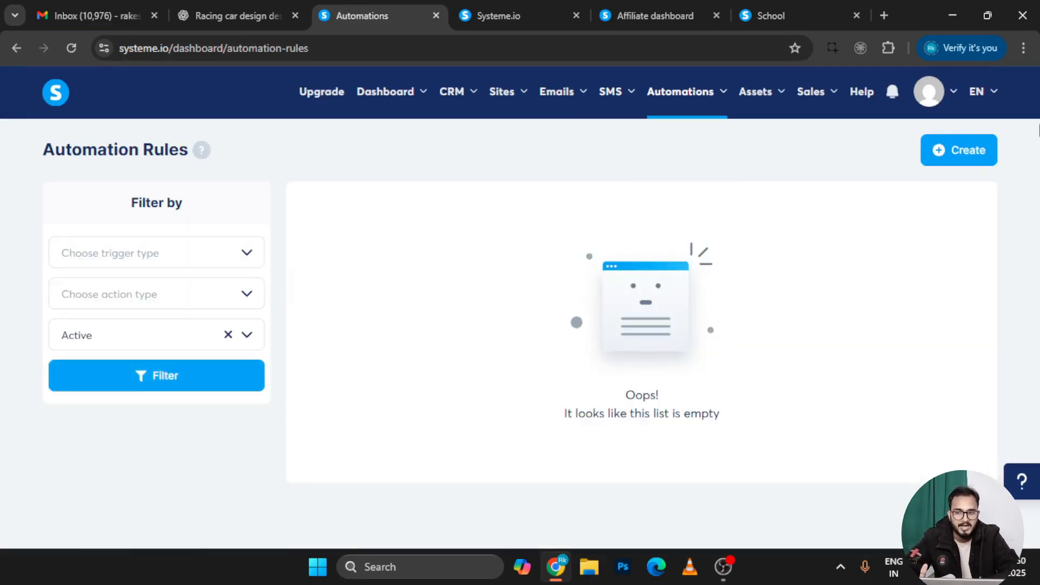
{"action": "left_click", "coordinate": [982, 153]}
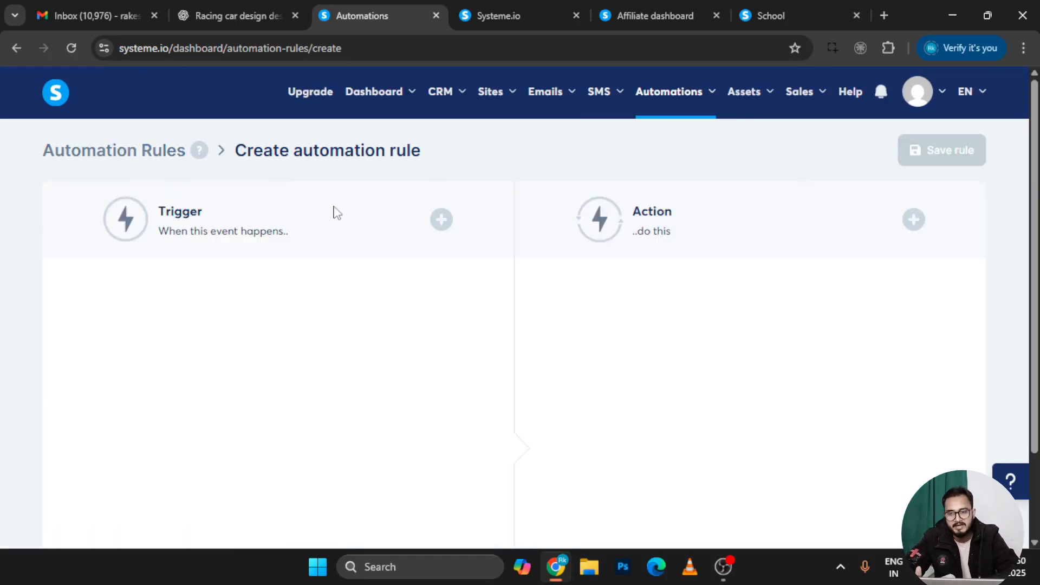
Create and save a workflow named 'nam' from the Workflows page
{"action": "mouse_move", "coordinate": [710, 116]}
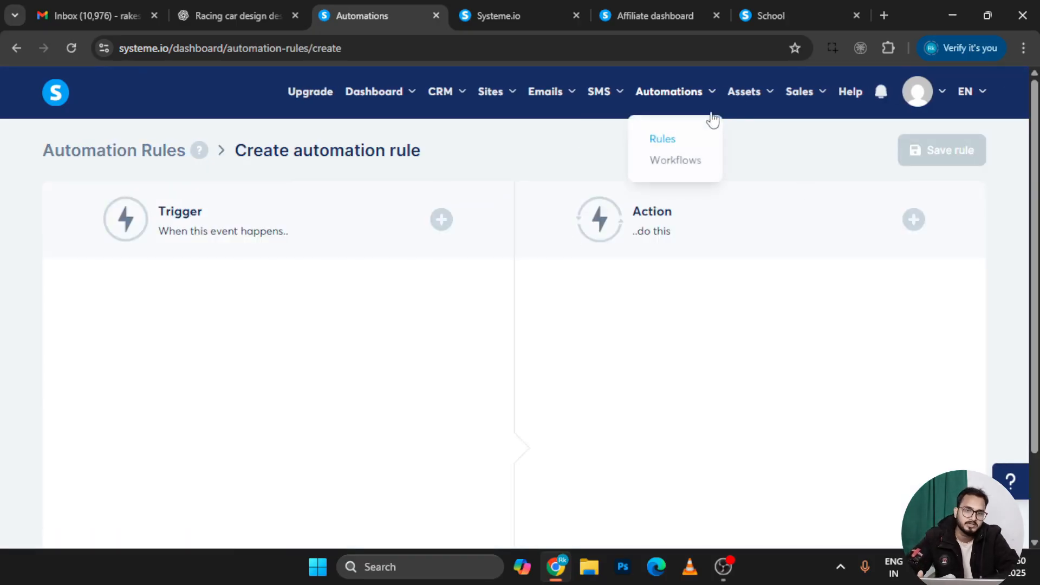
{"action": "left_click", "coordinate": [674, 162]}
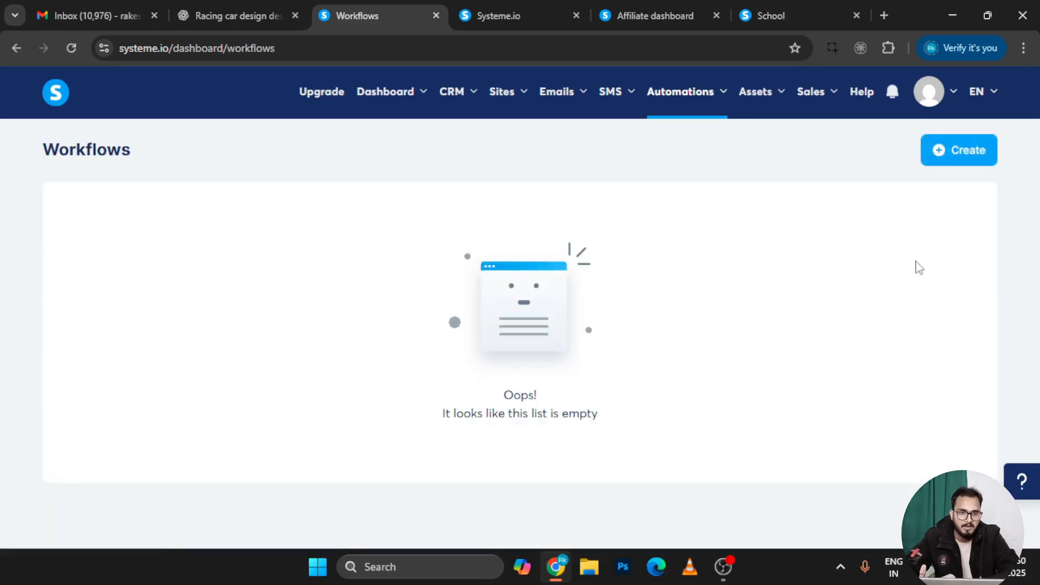
{"action": "left_click", "coordinate": [991, 153]}
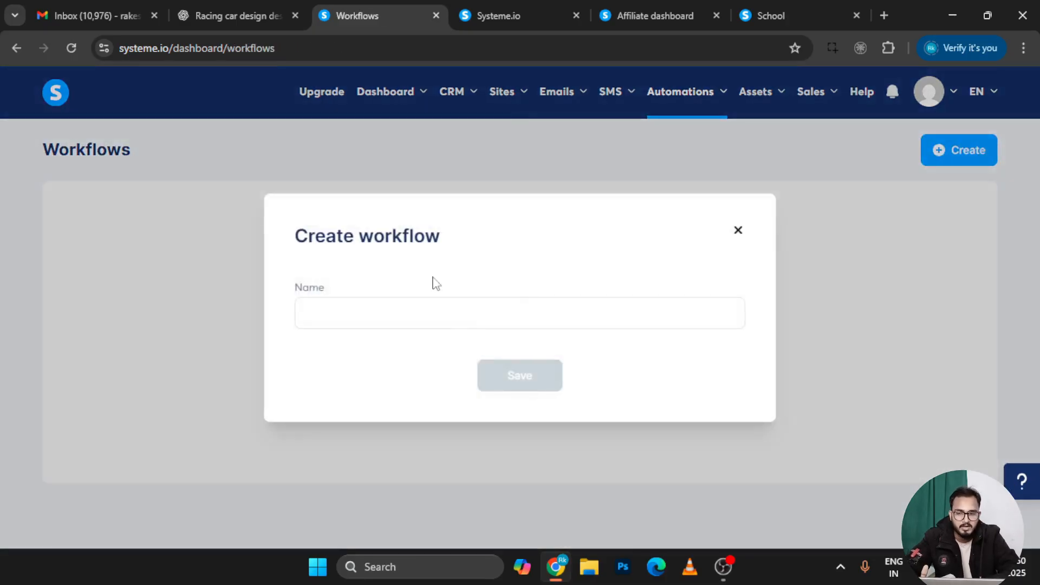
{"action": "left_click", "coordinate": [411, 325]}
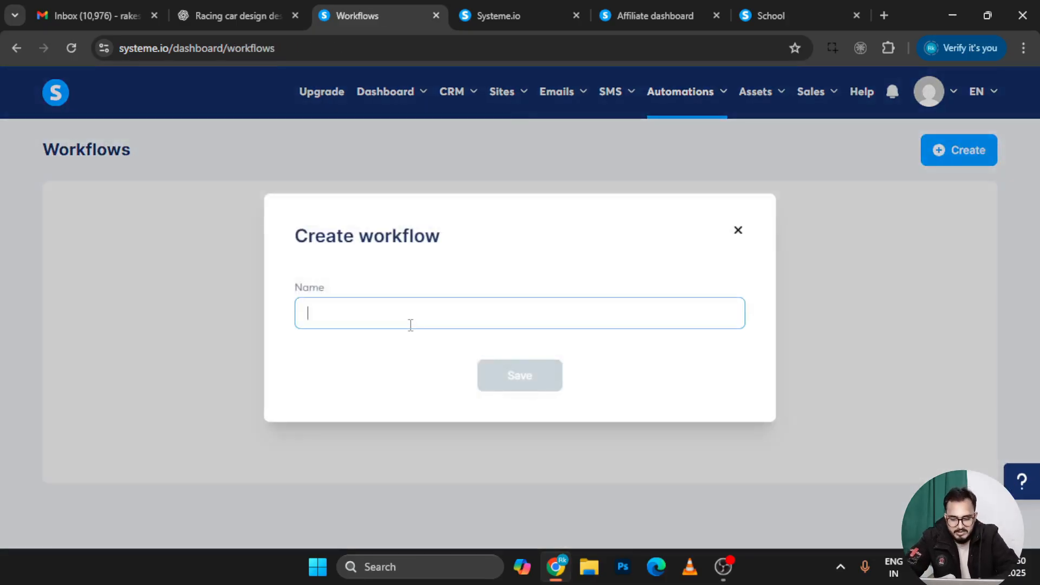
{"action": "type", "text": "nam"}
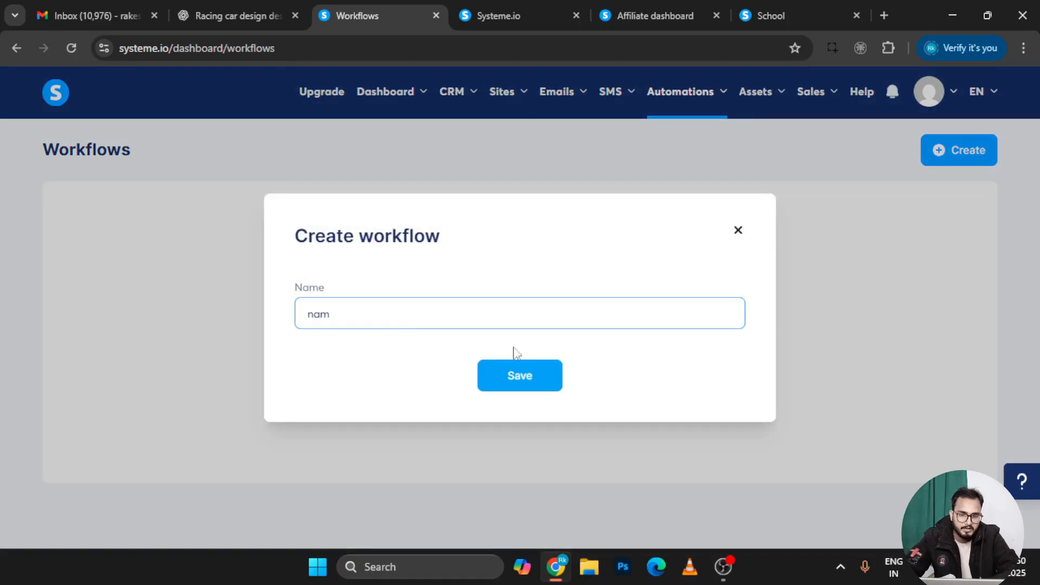
{"action": "left_click", "coordinate": [524, 372]}
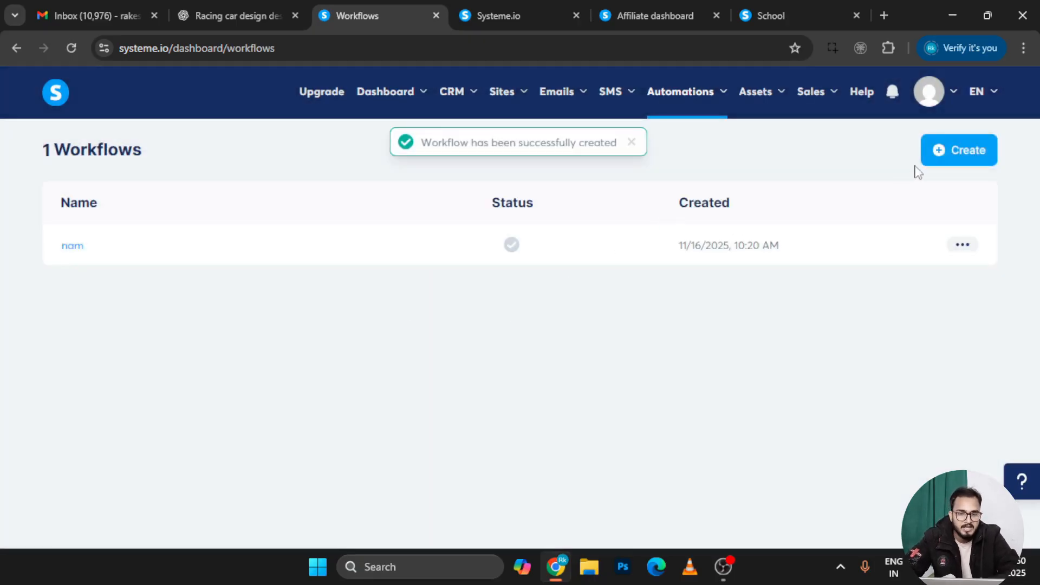
Open workflow 'nam' in the builder and dismiss the first-step chooser without adding anything
{"action": "left_click", "coordinate": [73, 251]}
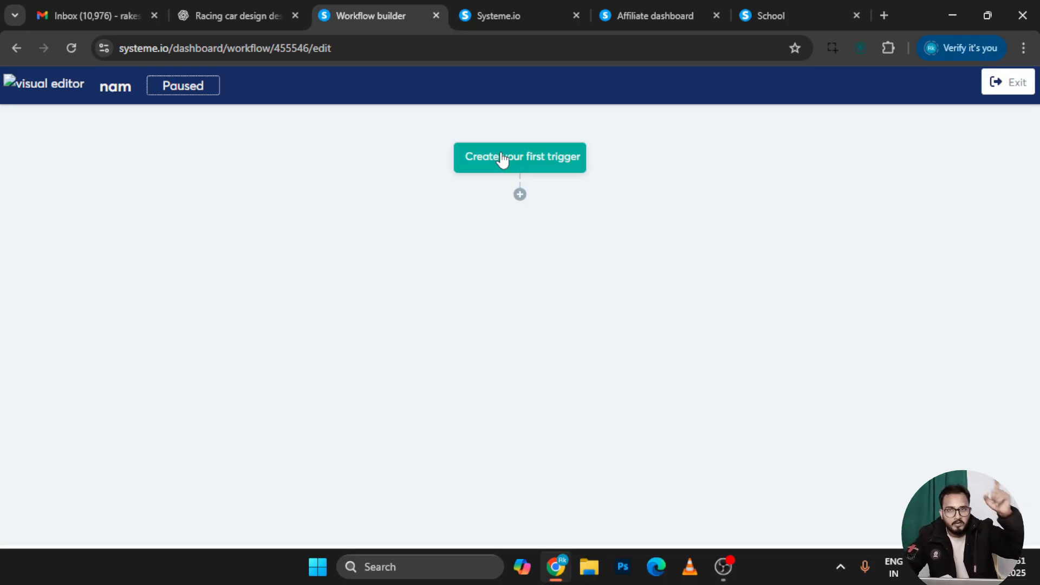
{"action": "left_click", "coordinate": [518, 194]}
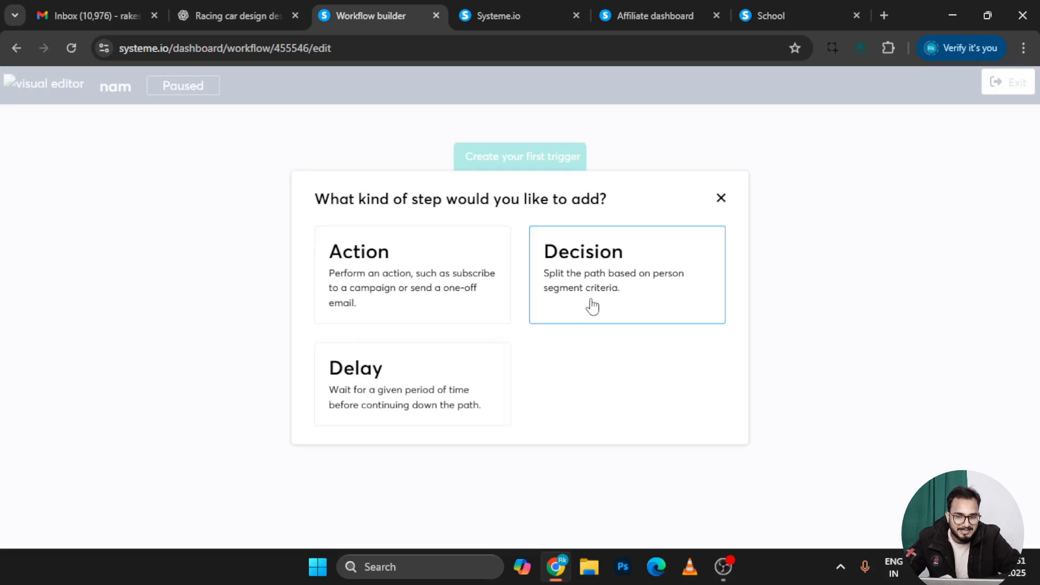
{"action": "left_click", "coordinate": [721, 198]}
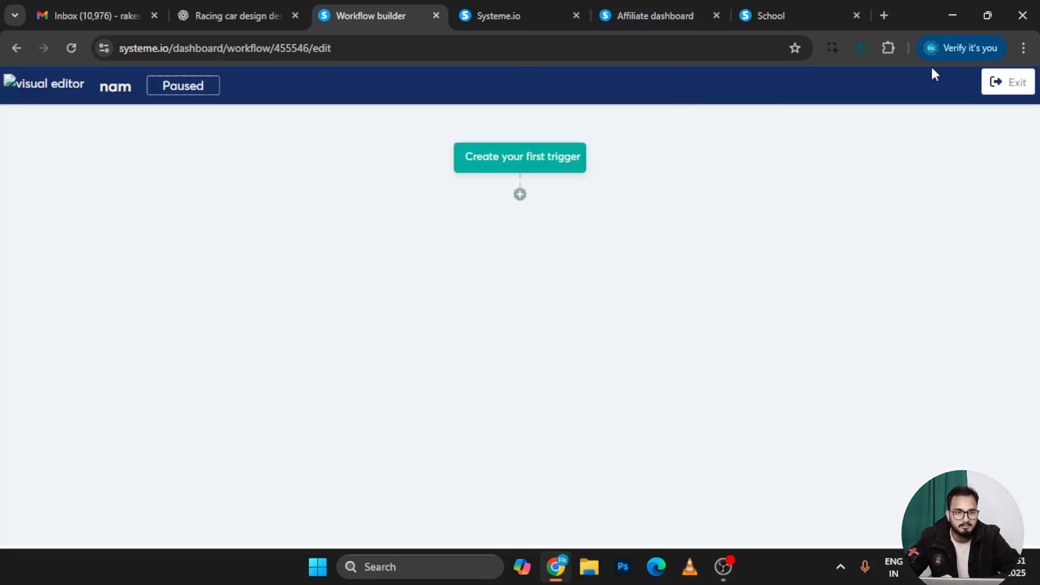
Exit the workflow builder back to the Workflows list showing 'nam', created 11/16/2025
{"action": "left_click", "coordinate": [999, 85]}
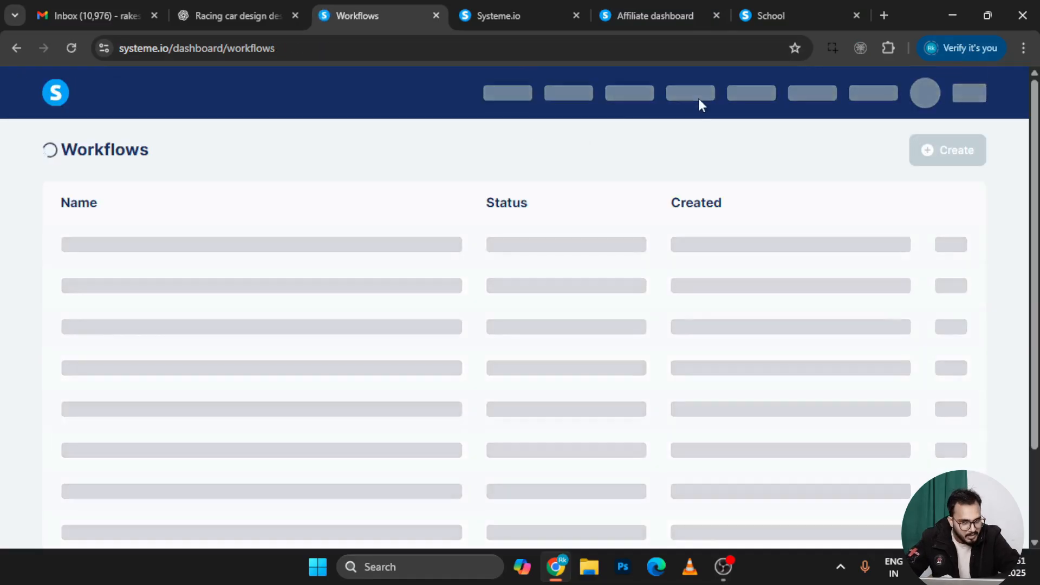
{"action": "mouse_move", "coordinate": [803, 105]}
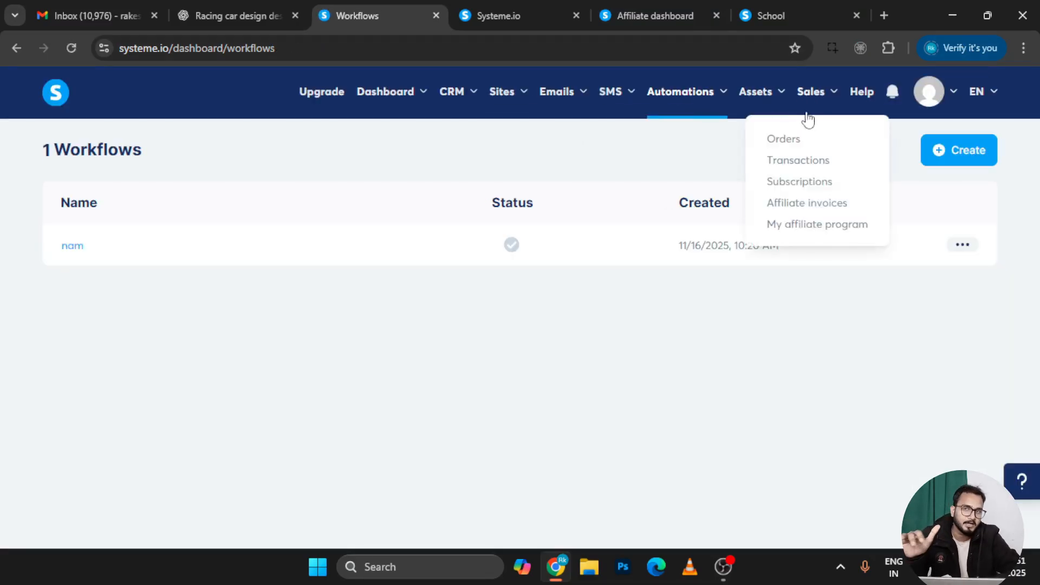
{"action": "mouse_move", "coordinate": [771, 97]}
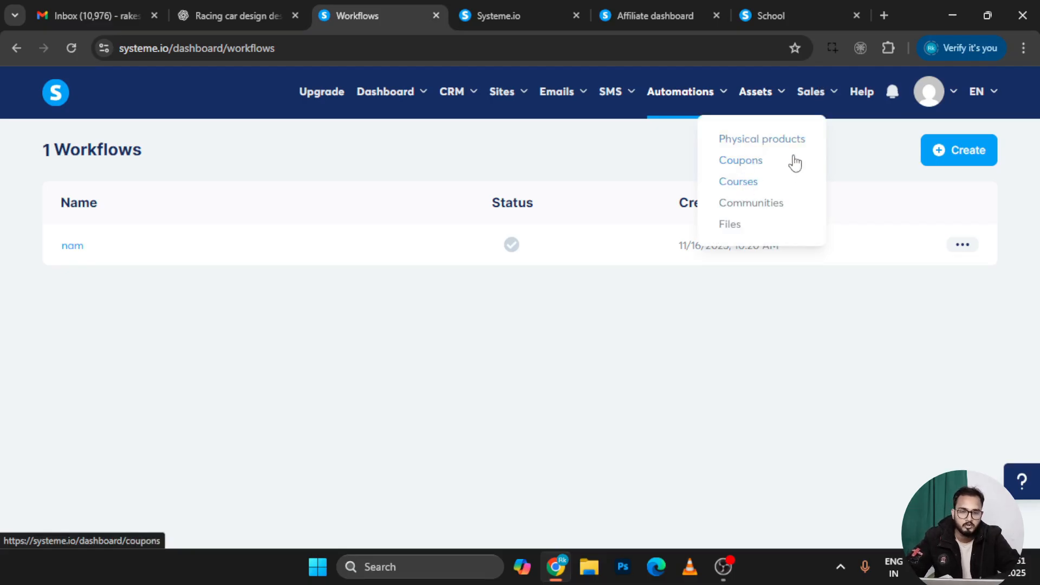
{"action": "mouse_move", "coordinate": [811, 99]}
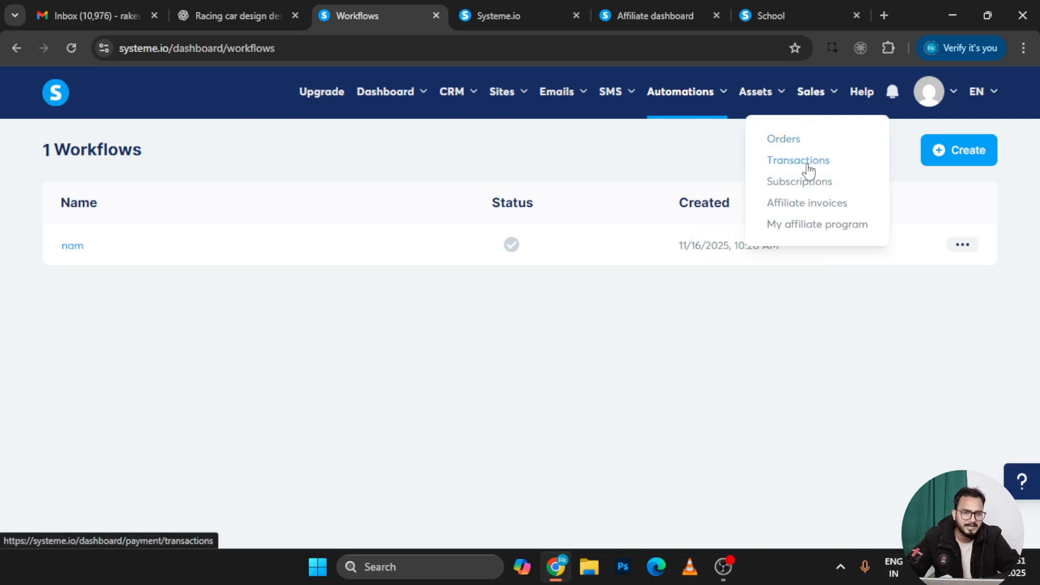
Open My affiliate program under Sales: €0.00 sales, 0 leads, €0.00 commissions
{"action": "left_click", "coordinate": [818, 225]}
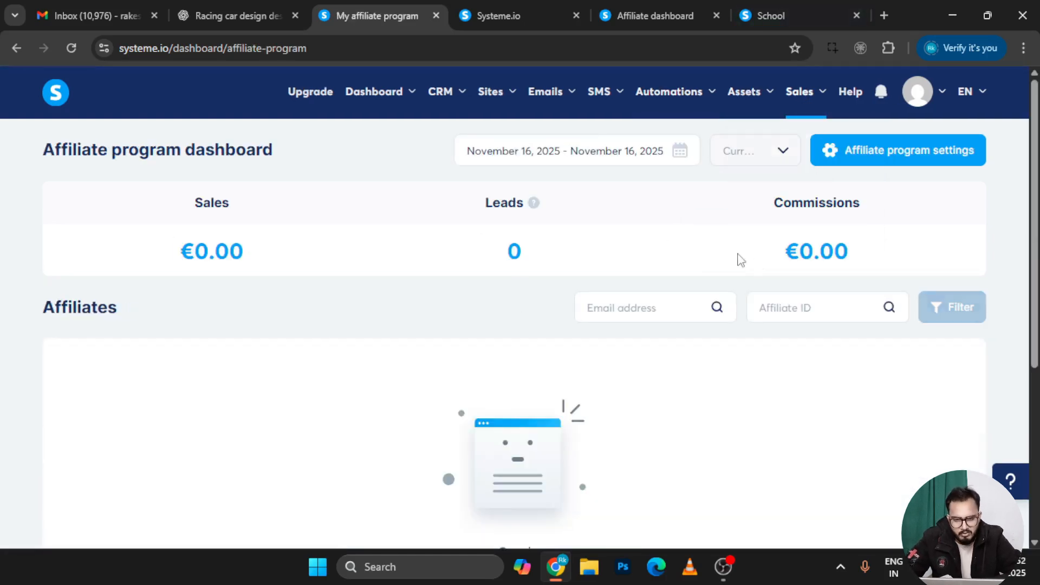
{"action": "scroll", "coordinate": [625, 378], "scroll_direction": "down", "scroll_amount": 5}
{"action": "scroll", "coordinate": [625, 378], "scroll_direction": "up", "scroll_amount": 5}
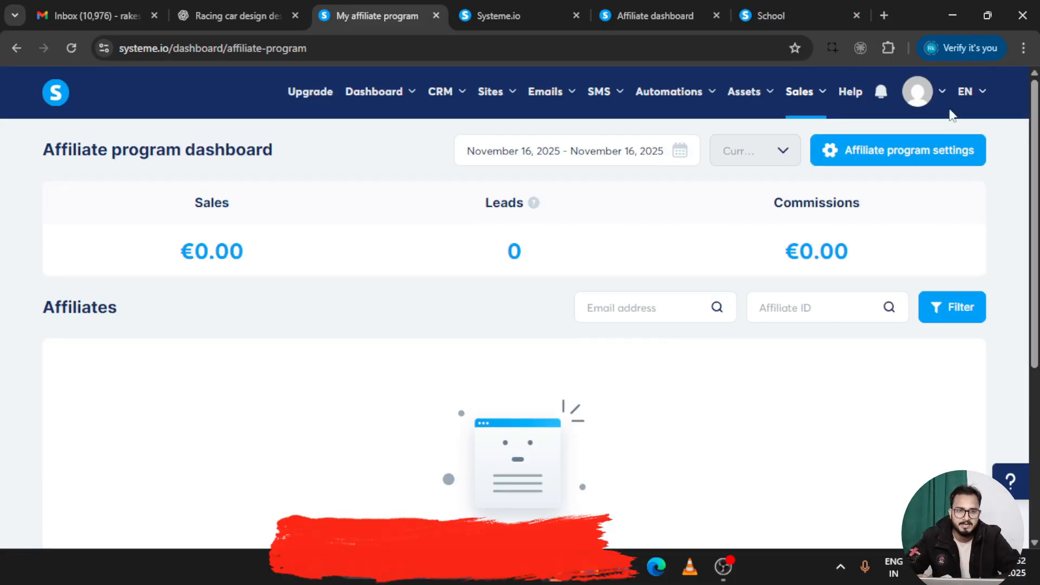
{"action": "mouse_move", "coordinate": [931, 83]}
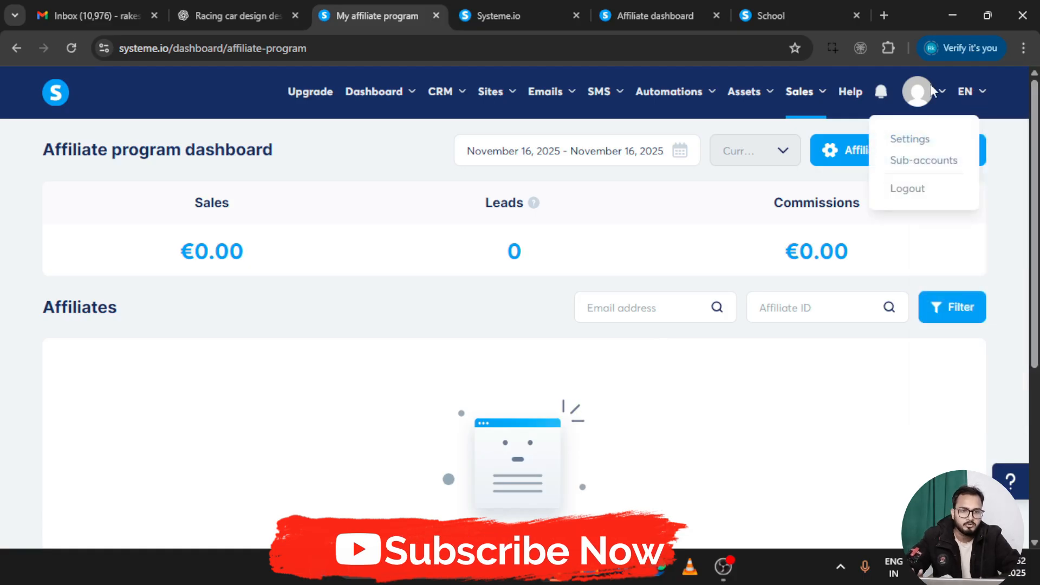